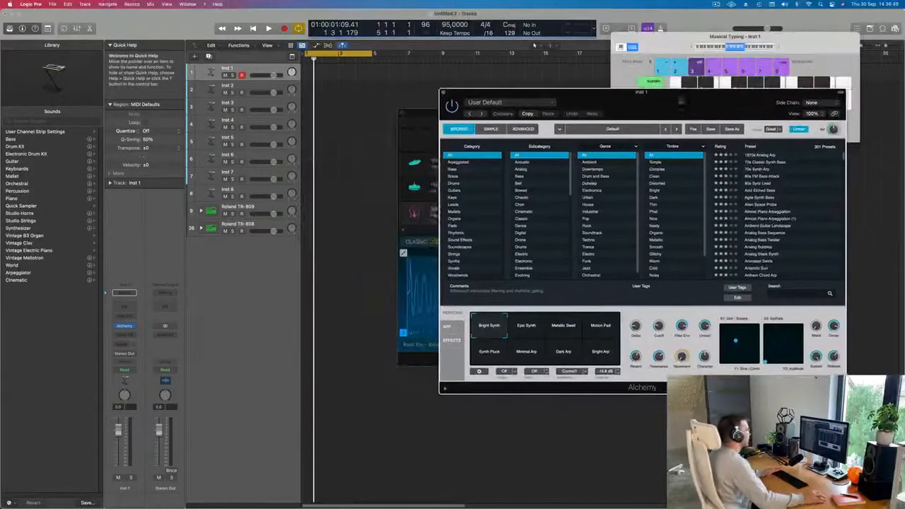
Expand the Roland TR-909 drum machine track stack and select its Kick 1 track.
{"action": "left_click", "coordinate": [201, 212]}
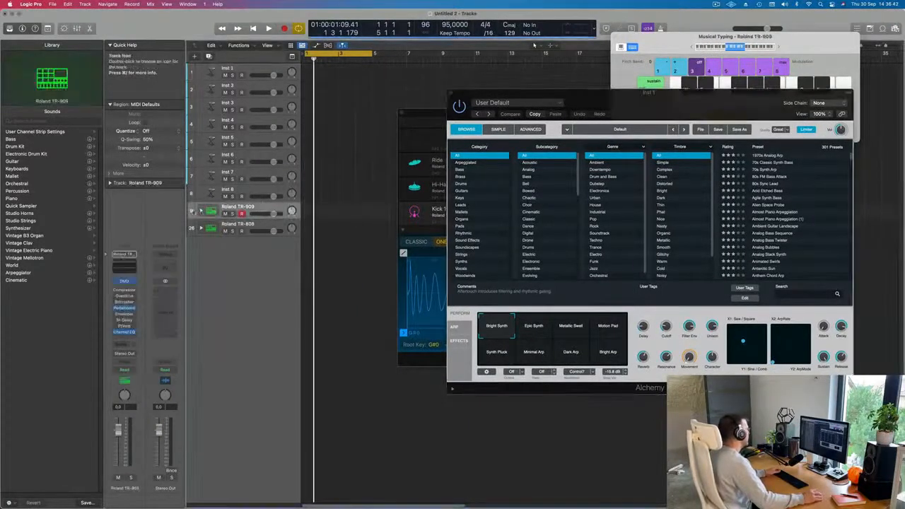
{"action": "left_click", "coordinate": [201, 210]}
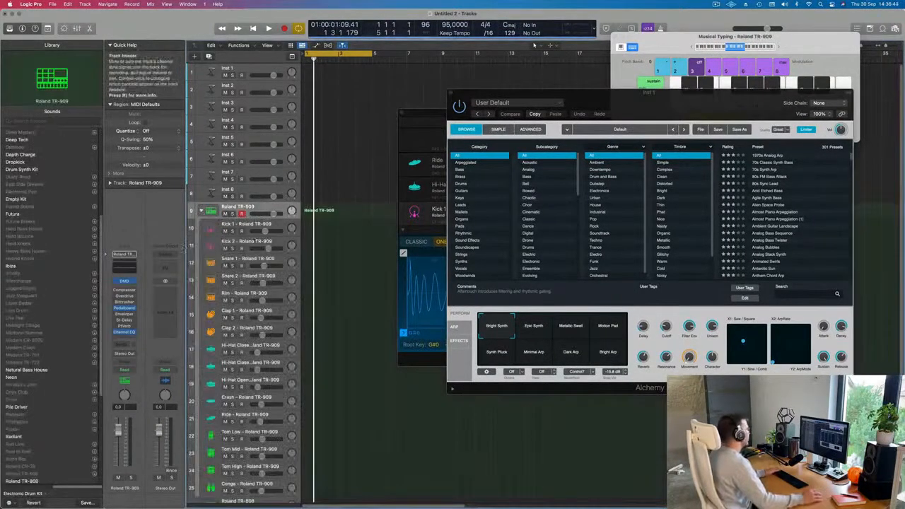
{"action": "left_click", "coordinate": [256, 224]}
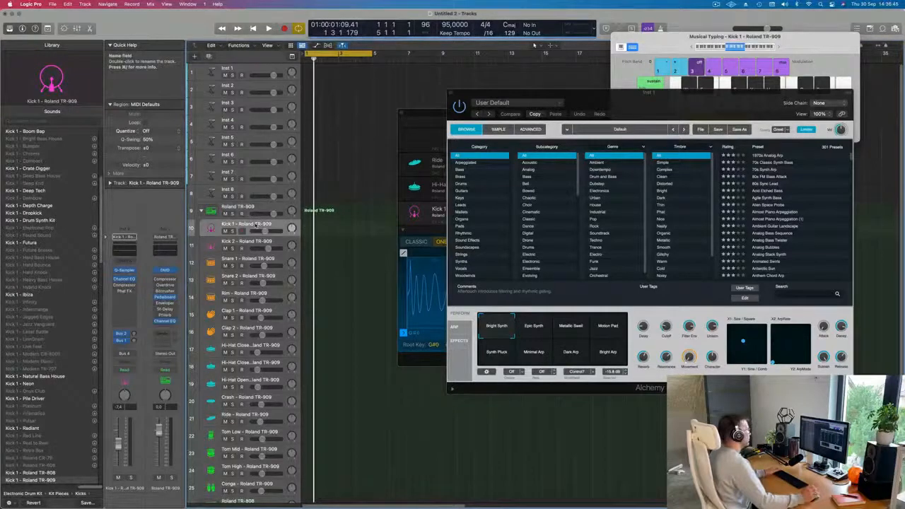
Reposition the plugin windows and audition the Kick 1 sound with the musical typing keys.
{"action": "left_click_drag", "start_coordinate": [656, 103], "coordinate": [698, 125]}
{"action": "left_click_drag", "start_coordinate": [459, 123], "coordinate": [463, 192]}
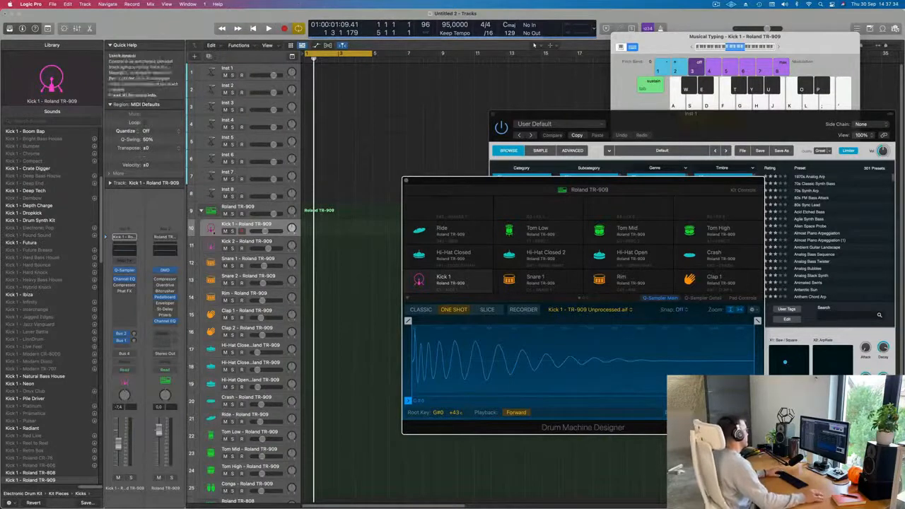
{"action": "key", "text": "a"}
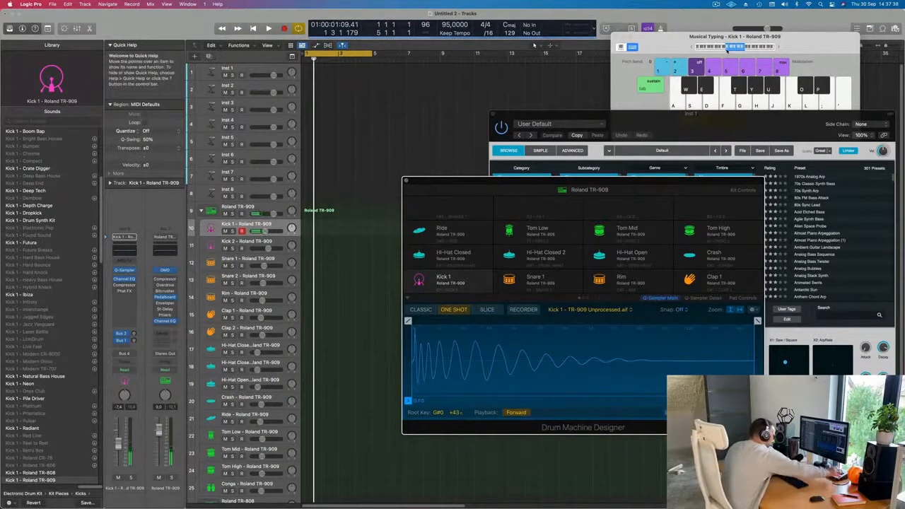
{"action": "key", "text": "a"}
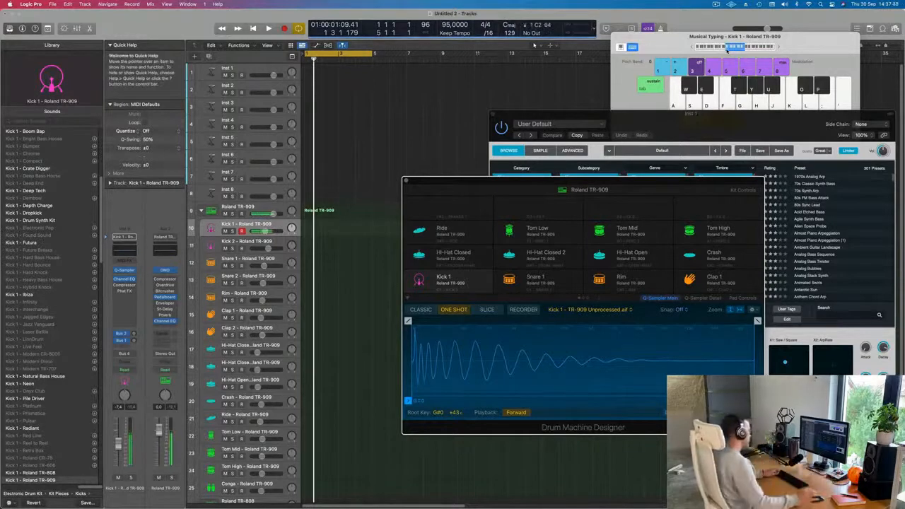
{"action": "key", "text": "a"}
Expand the Musical Typing keyboard to show the octave and velocity row, and play the kick again.
{"action": "key", "text": "a"}
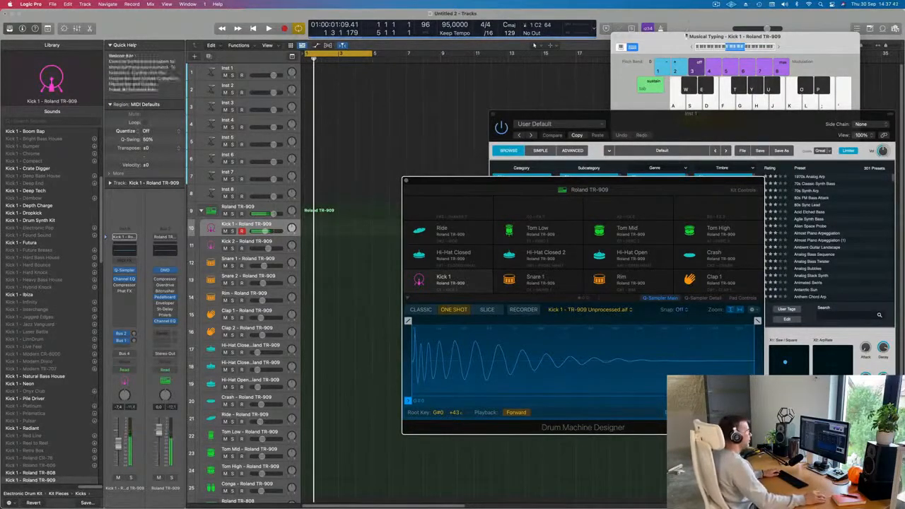
{"action": "left_click", "coordinate": [692, 47]}
{"action": "key", "text": "a"}
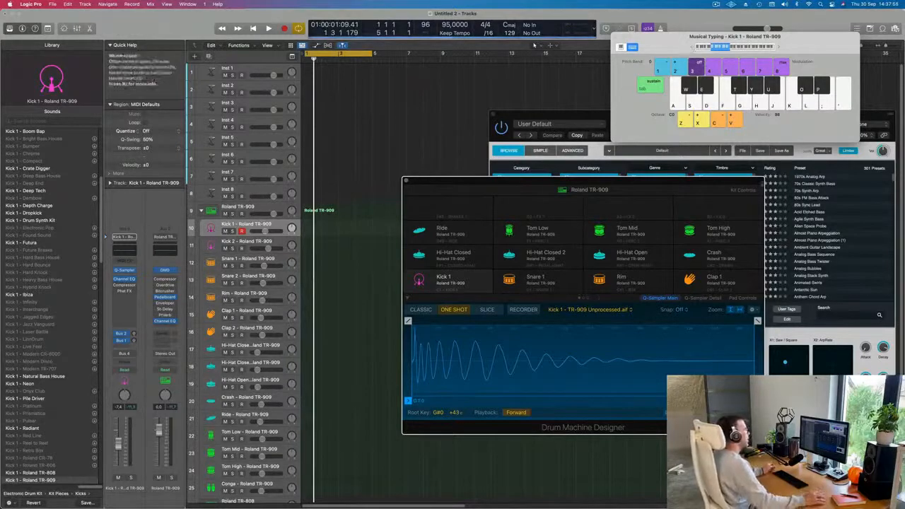
{"action": "mouse_move", "coordinate": [695, 187]}
{"action": "left_mouse_down"}
{"action": "mouse_move", "coordinate": [678, 190]}
{"action": "mouse_move", "coordinate": [697, 196]}
{"action": "left_mouse_up"}
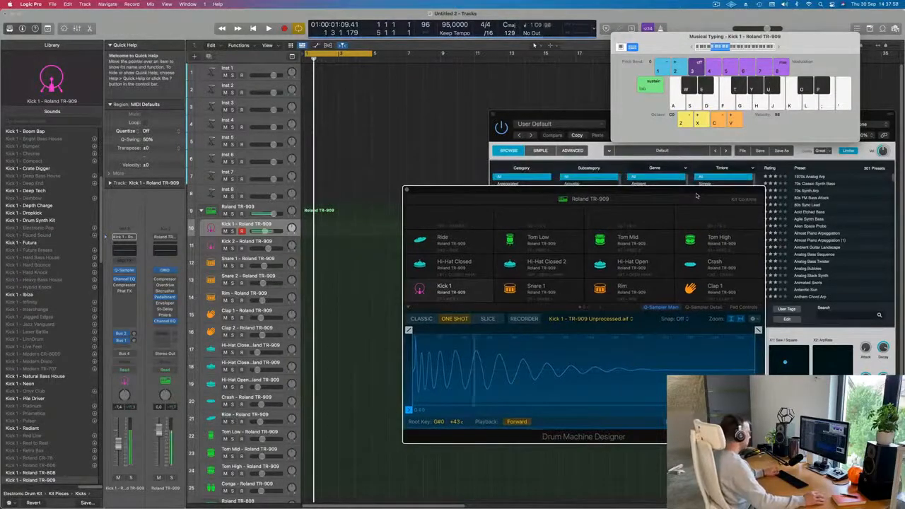
{"action": "key", "text": "a"}
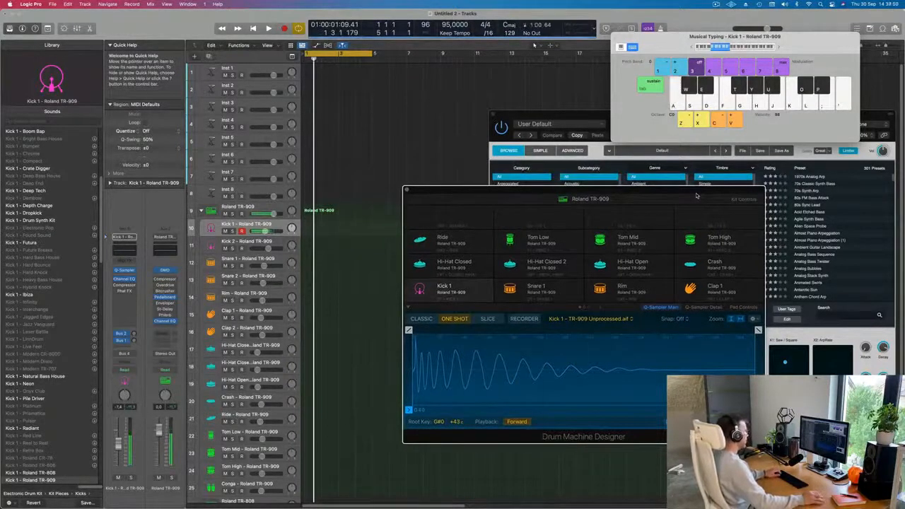
Select the Roland TR-909 stack track and audition the kit's kick, snare and other pads by playing notes.
{"action": "left_click", "coordinate": [265, 207]}
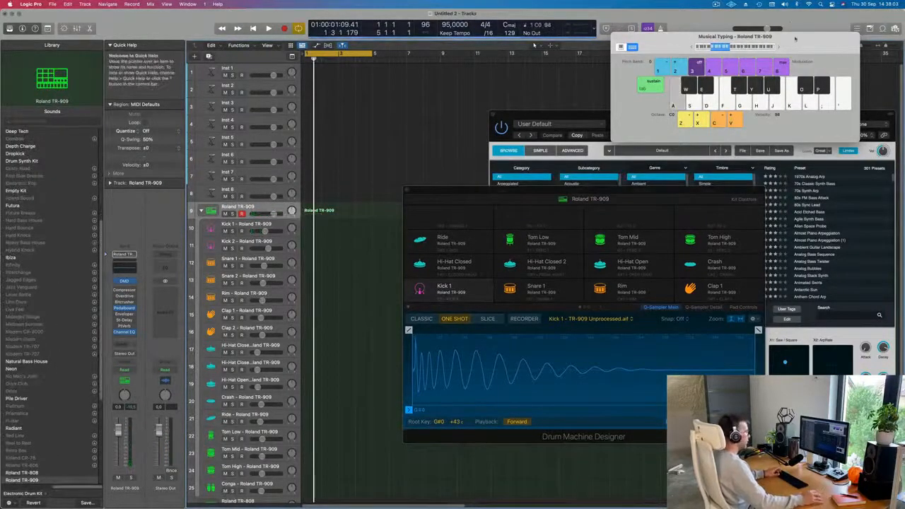
{"action": "key", "text": "a"}
{"action": "key", "text": "a"}
{"action": "key", "text": "a"}
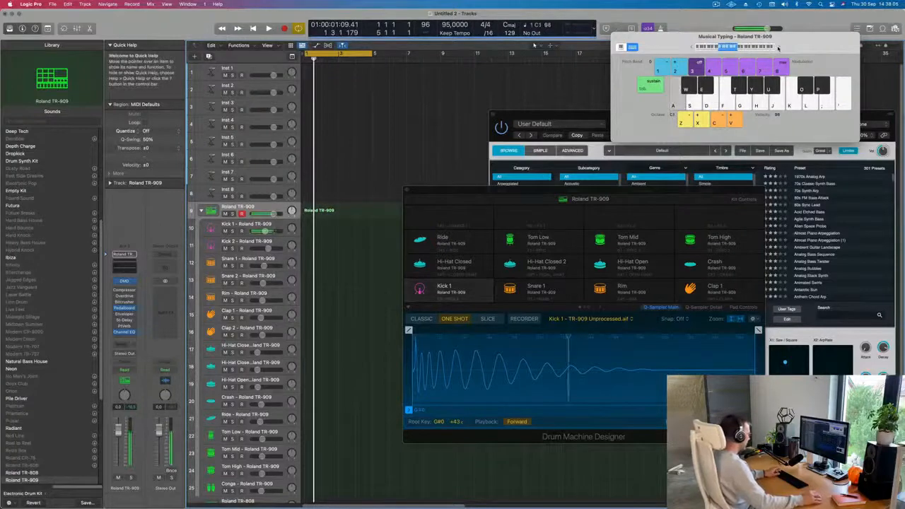
{"action": "key", "text": "a"}
{"action": "key", "text": "e"}
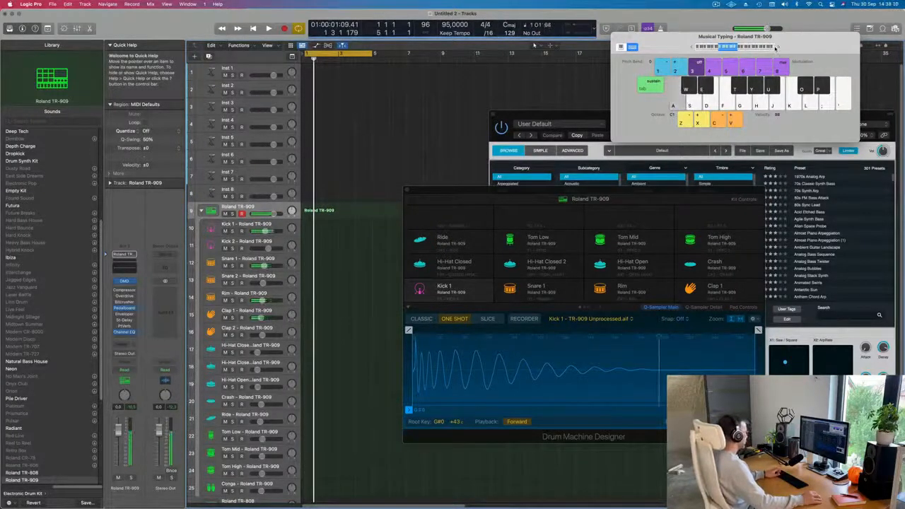
{"action": "key", "text": "a"}
{"action": "key", "text": "a"}
{"action": "key", "text": "s"}
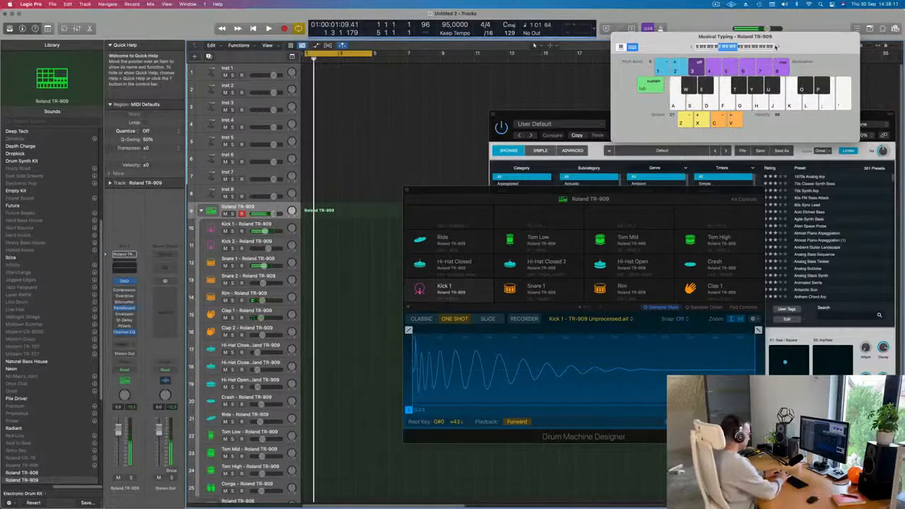
Record a kick and snare pattern on the Roland TR-909 track by playing it live with musical typing.
{"action": "key", "text": "r"}
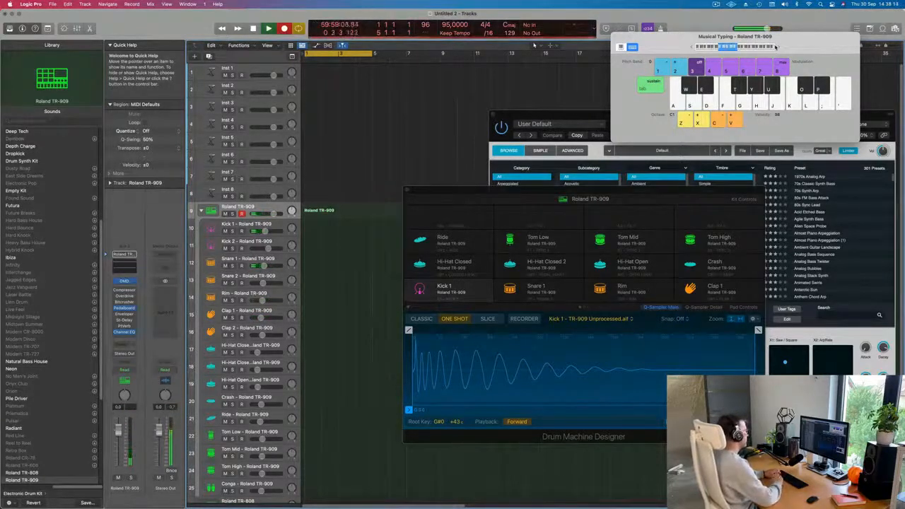
{"action": "key", "text": "a"}
{"action": "key", "text": "s"}
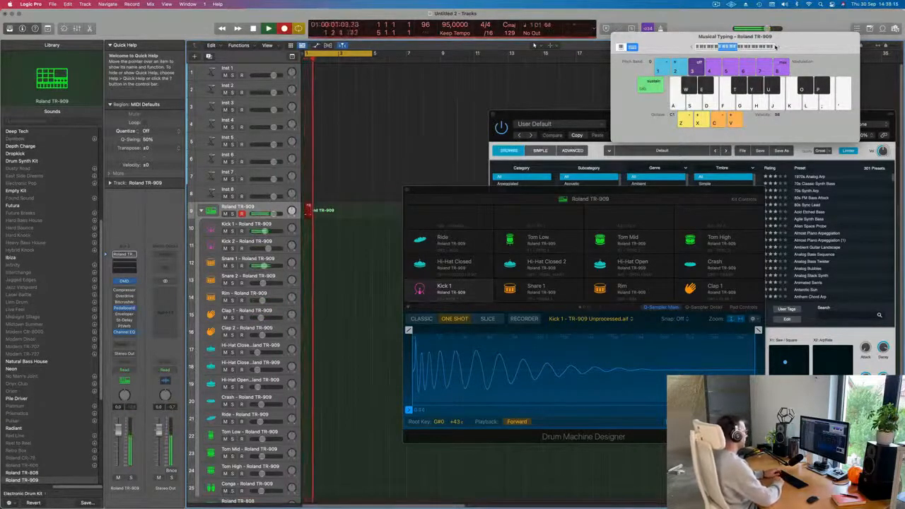
{"action": "key", "text": "a"}
{"action": "key", "text": "a"}
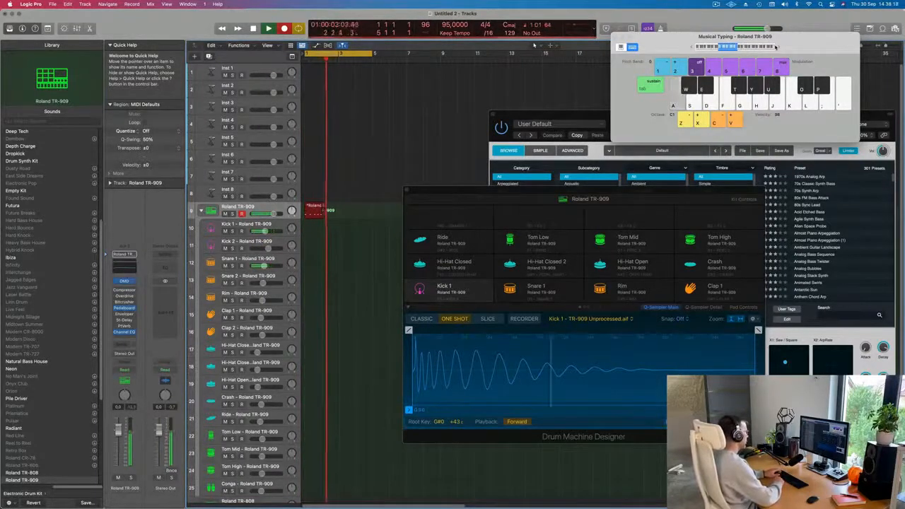
{"action": "key", "text": "s"}
{"action": "key", "text": "a"}
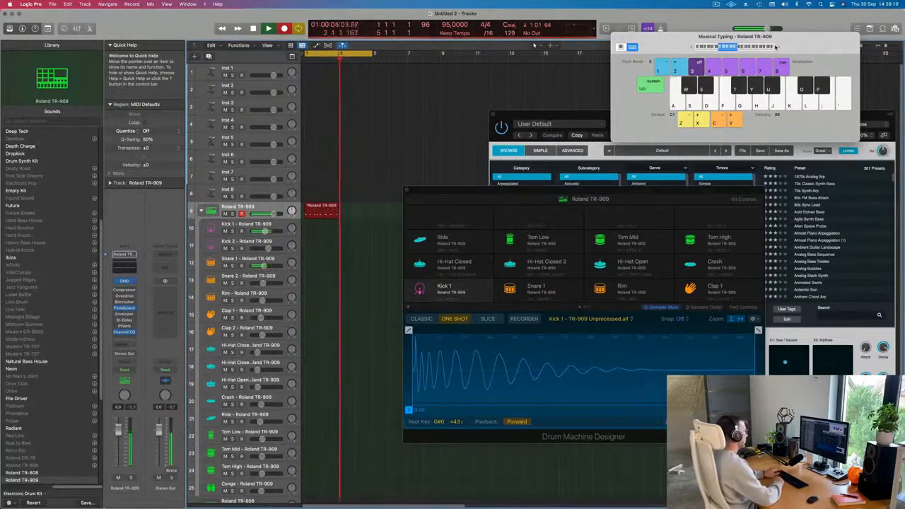
{"action": "key", "text": "s"}
{"action": "key", "text": "a"}
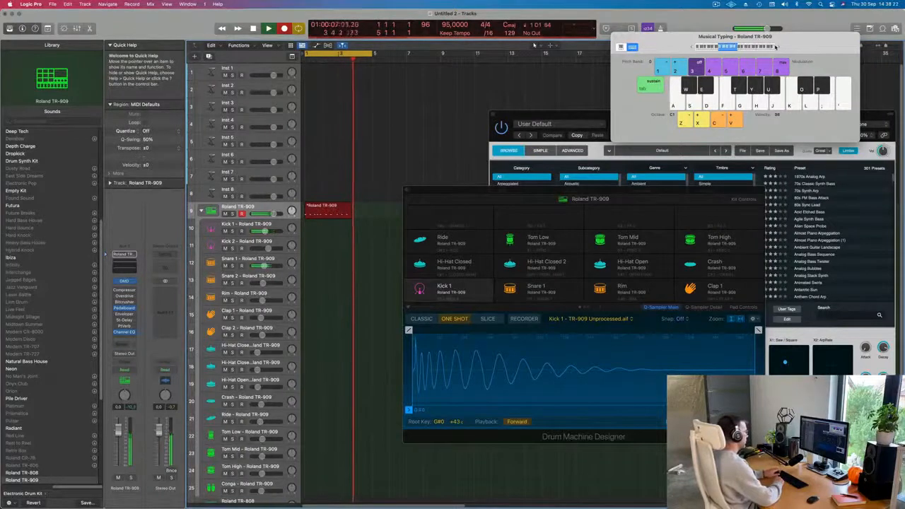
{"action": "key", "text": "a"}
{"action": "key", "text": "a"}
{"action": "key", "text": "s"}
{"action": "key", "text": "a"}
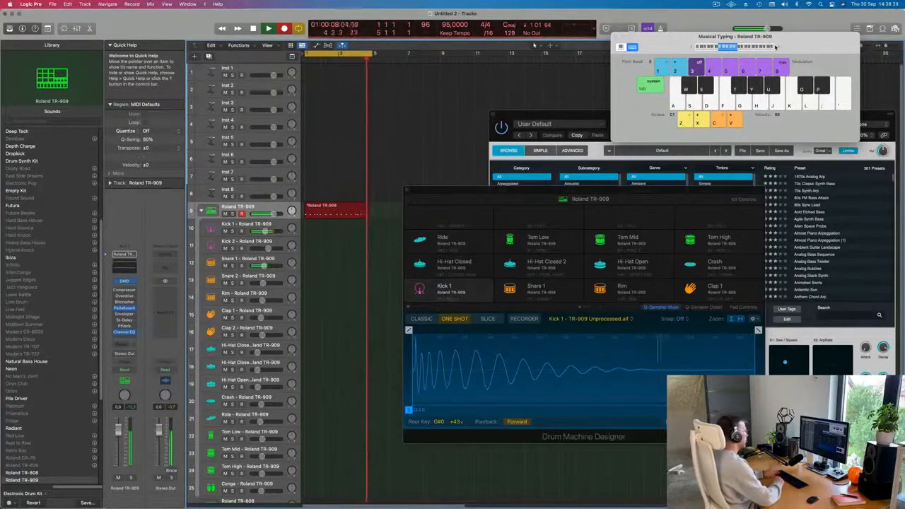
{"action": "key", "text": "space"}
Play the recording back from the start and open the new region in the Piano Roll.
{"action": "key", "text": "Return"}
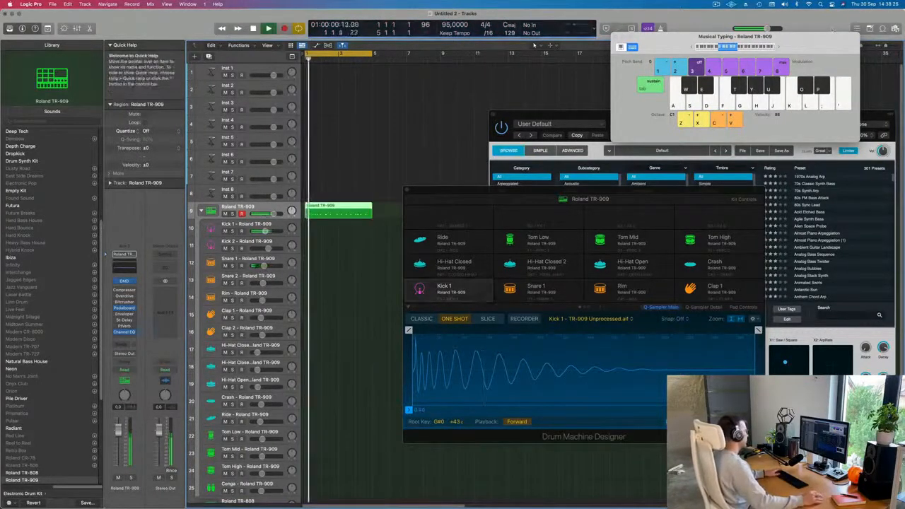
{"action": "key", "text": "space"}
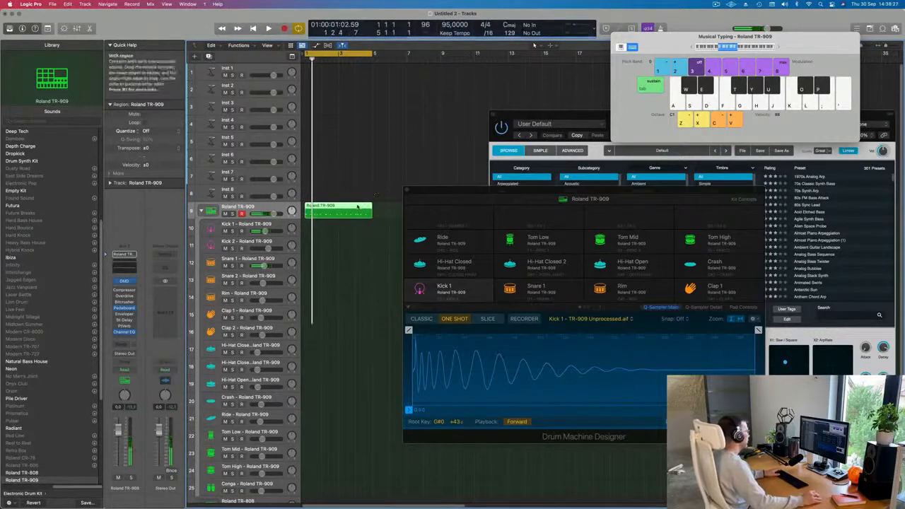
{"action": "double_click", "coordinate": [357, 206]}
{"action": "double_click", "coordinate": [357, 206]}
{"action": "double_click", "coordinate": [357, 206]}
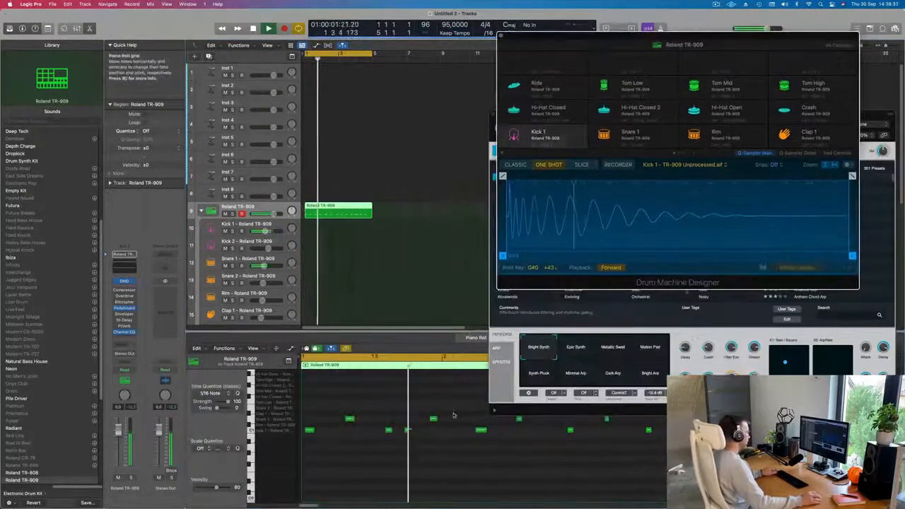
Play the pattern back and adjust the timing of two notes in the Piano Roll.
{"action": "scroll", "coordinate": [408, 470], "scroll_direction": "down", "scroll_amount": 6}
{"action": "key", "text": "space"}
{"action": "scroll", "coordinate": [368, 456], "scroll_direction": "up", "scroll_amount": 2}
{"action": "scroll", "coordinate": [363, 455], "scroll_direction": "up", "scroll_amount": 5}
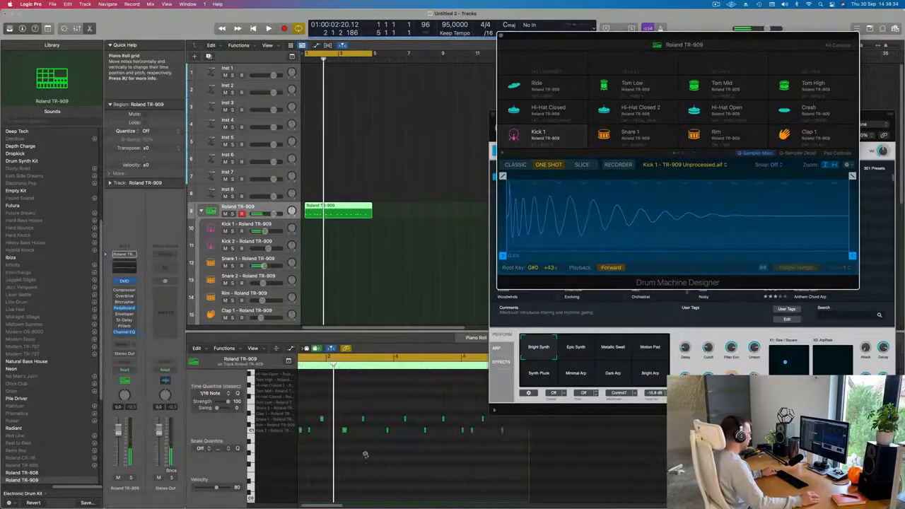
{"action": "scroll", "coordinate": [376, 453], "scroll_direction": "down", "scroll_amount": 3}
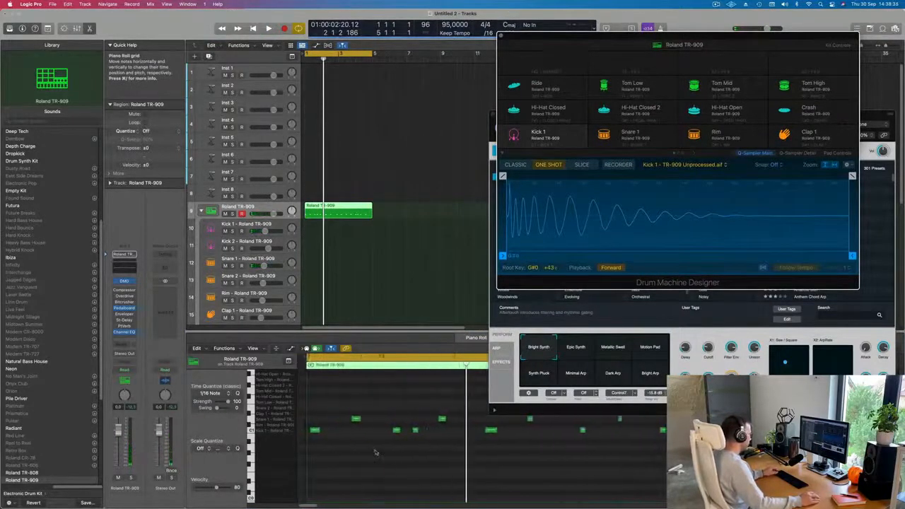
{"action": "key", "text": "Return"}
{"action": "key", "text": "space"}
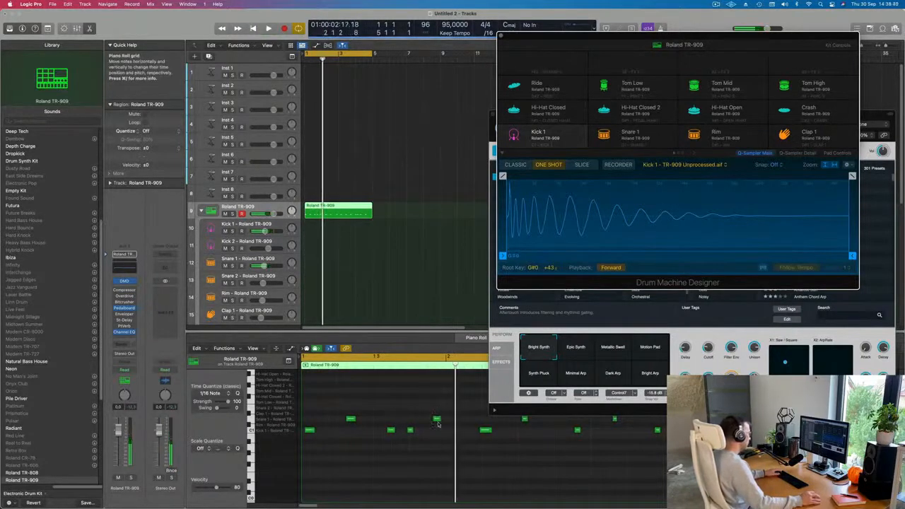
{"action": "left_click_drag", "start_coordinate": [437, 422], "coordinate": [432, 417]}
{"action": "left_click_drag", "start_coordinate": [349, 415], "coordinate": [357, 417]}
Replay the pattern and shift another kick note slightly earlier.
{"action": "key", "text": "space"}
{"action": "key", "text": "super+Left"}
{"action": "key", "text": "super+Left"}
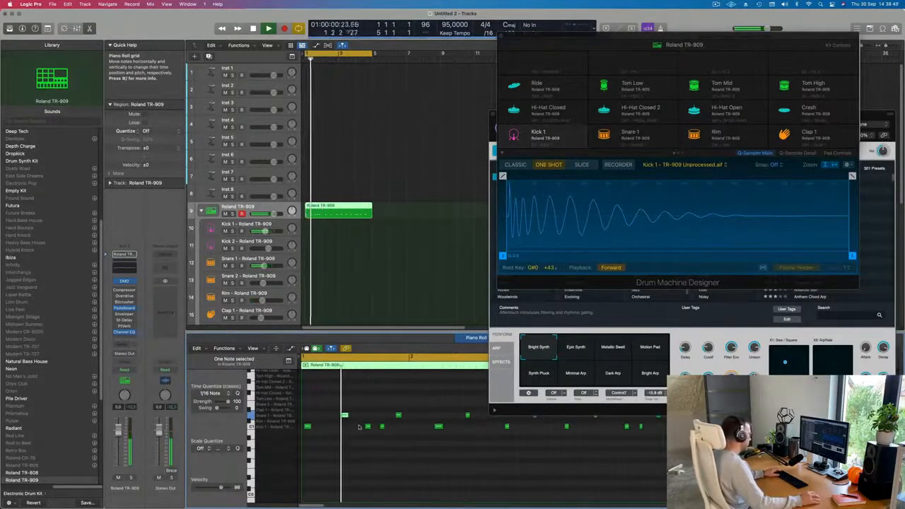
{"action": "key", "text": "space"}
{"action": "left_click_drag", "start_coordinate": [344, 417], "coordinate": [338, 417]}
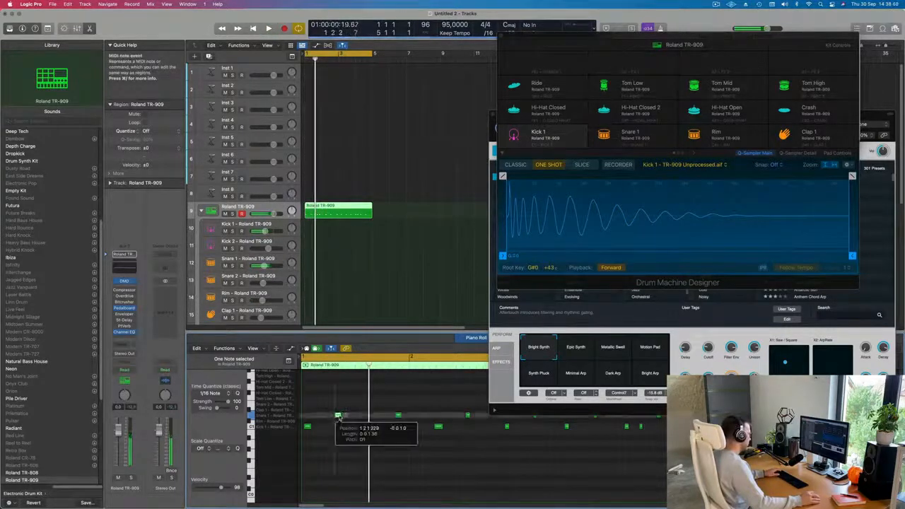
{"action": "key", "text": "space"}
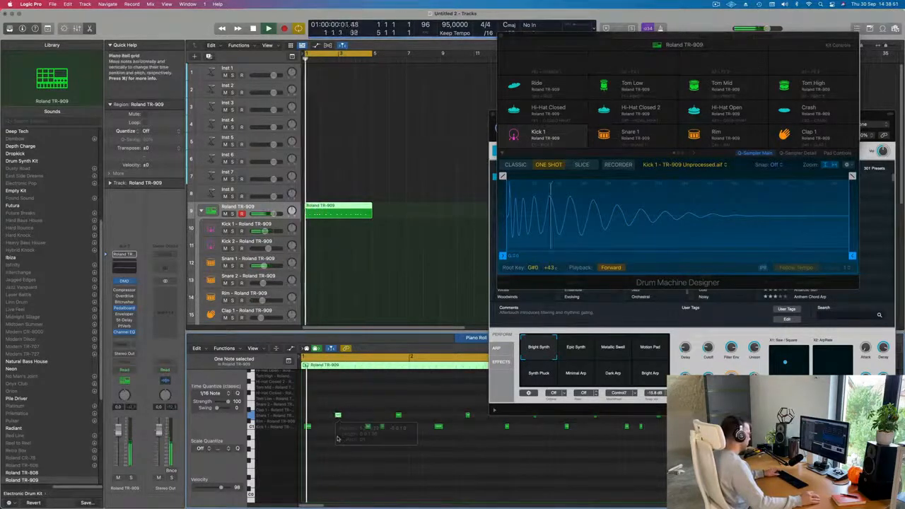
{"action": "key", "text": "super+Left"}
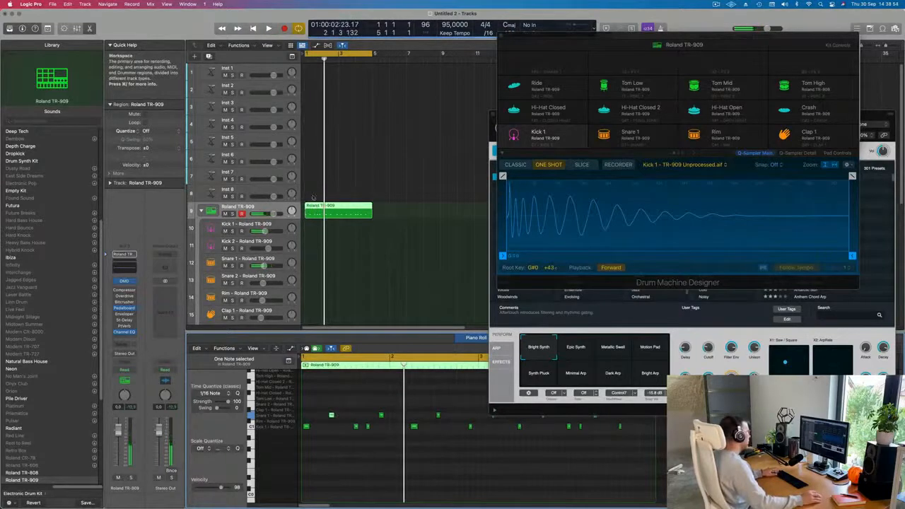
Split the Roland TR-909 region at bar 2 and delete the part after it.
{"action": "left_click", "coordinate": [323, 213], "text": "super"}
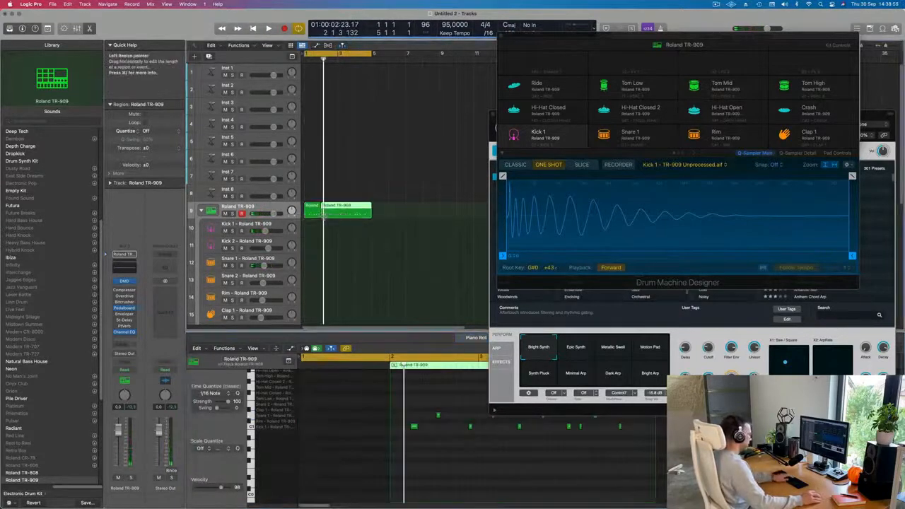
{"action": "key", "text": "Delete"}
Repeat the one-bar region three times along the track.
{"action": "left_click", "coordinate": [312, 210]}
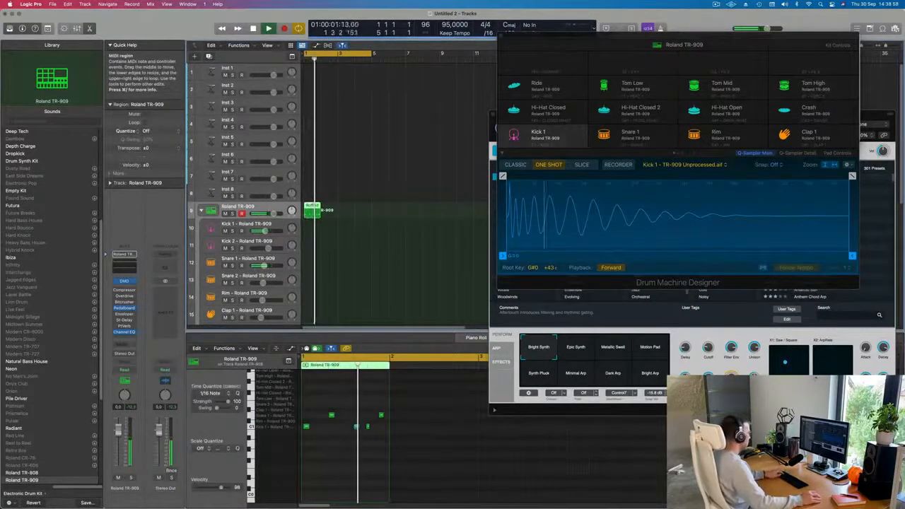
{"action": "key", "text": "super+r"}
{"action": "key", "text": "super+r"}
{"action": "key", "text": "super+r"}
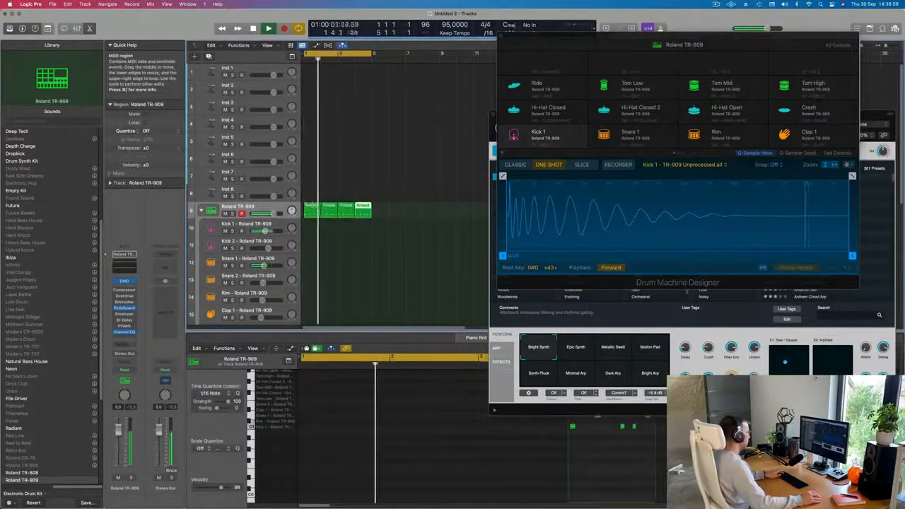
Select all notes in the region and quantize them.
{"action": "left_click", "coordinate": [313, 210]}
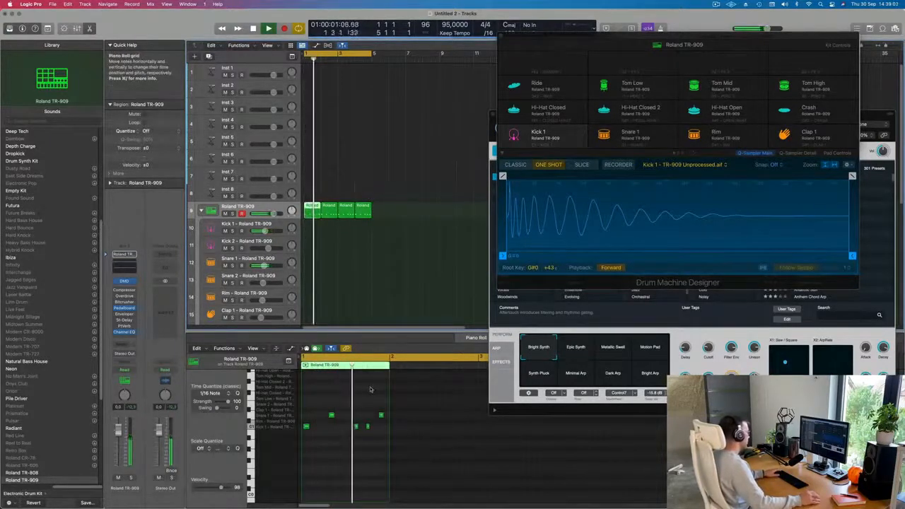
{"action": "key", "text": "space"}
{"action": "left_click_drag", "start_coordinate": [327, 406], "coordinate": [374, 410]}
{"action": "key", "text": "space"}
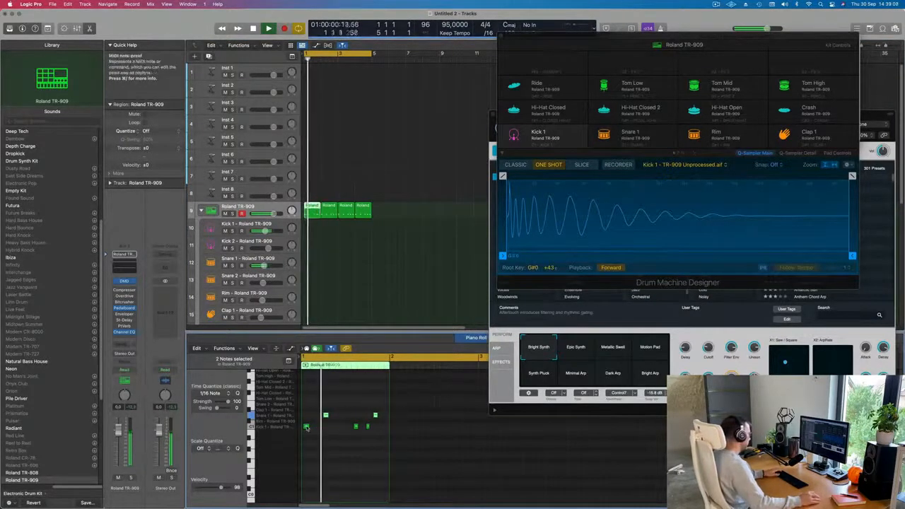
{"action": "key", "text": "super+a"}
{"action": "key", "text": "q"}
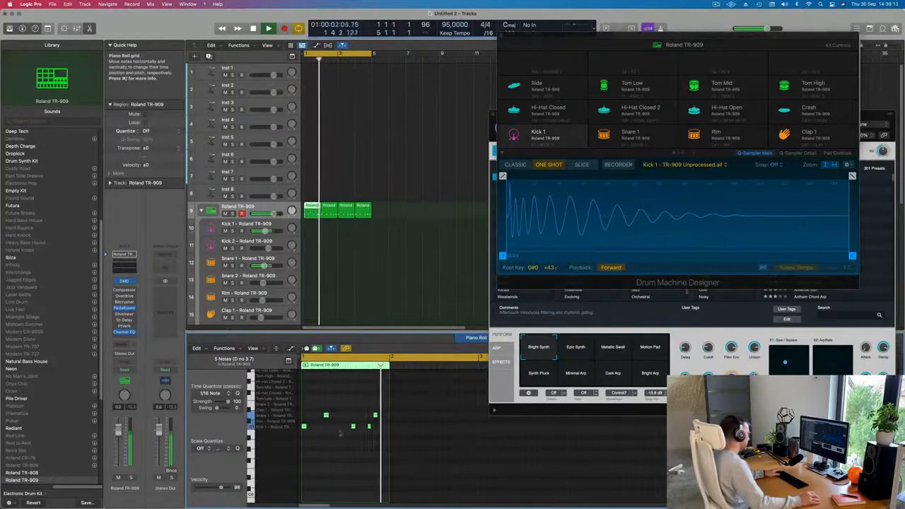
Select individual notes in the Piano Roll and play the drum pattern back.
{"action": "left_click", "coordinate": [372, 430]}
{"action": "key", "text": "space"}
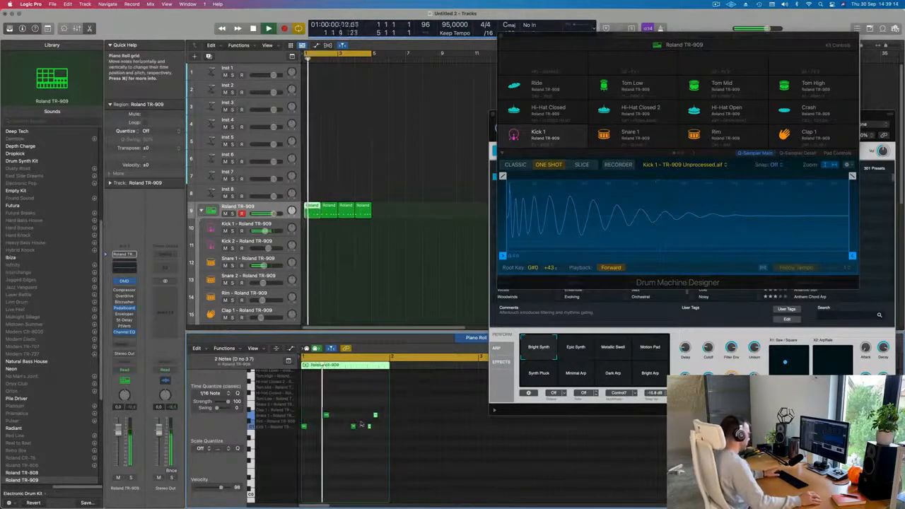
{"action": "left_click", "coordinate": [370, 427]}
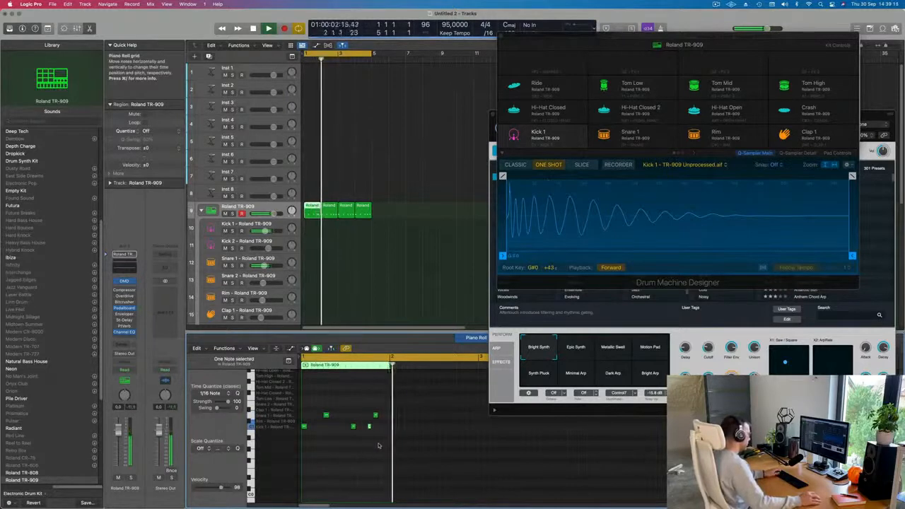
{"action": "key", "text": "space"}
{"action": "key", "text": "space"}
Select the later regions on the Roland TR-909 track and delete them.
{"action": "left_click_drag", "start_coordinate": [413, 201], "coordinate": [328, 218]}
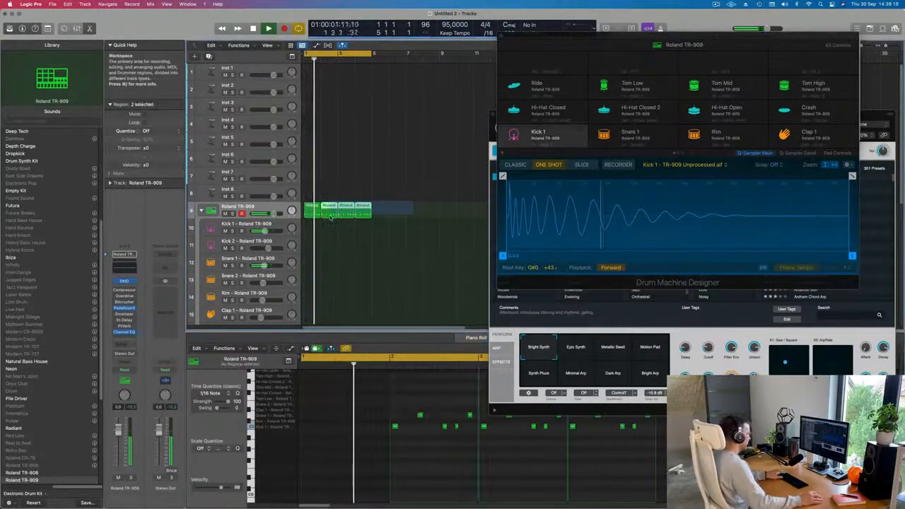
{"action": "key", "text": "BackSpace"}
Repeat the first region once and join both copies into a single two-bar region.
{"action": "left_click", "coordinate": [314, 214]}
{"action": "key", "text": "super+r"}
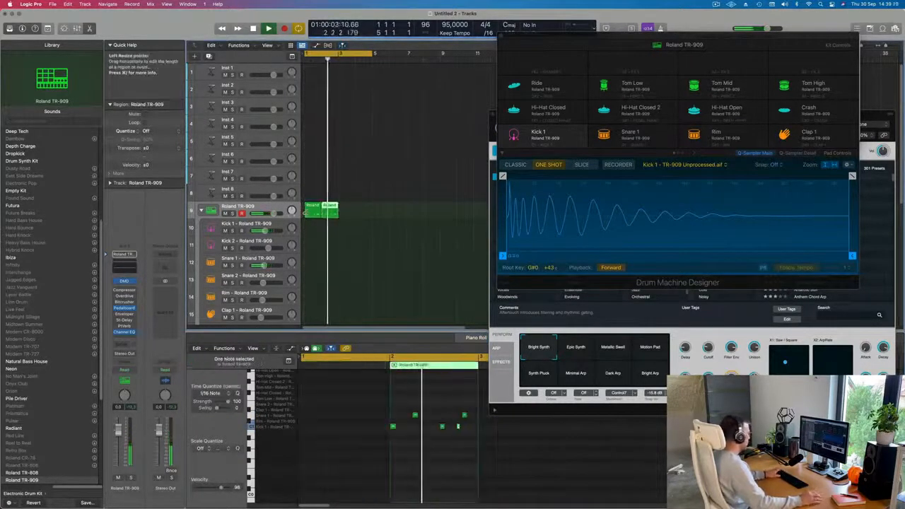
{"action": "left_click_drag", "start_coordinate": [356, 218], "coordinate": [316, 211]}
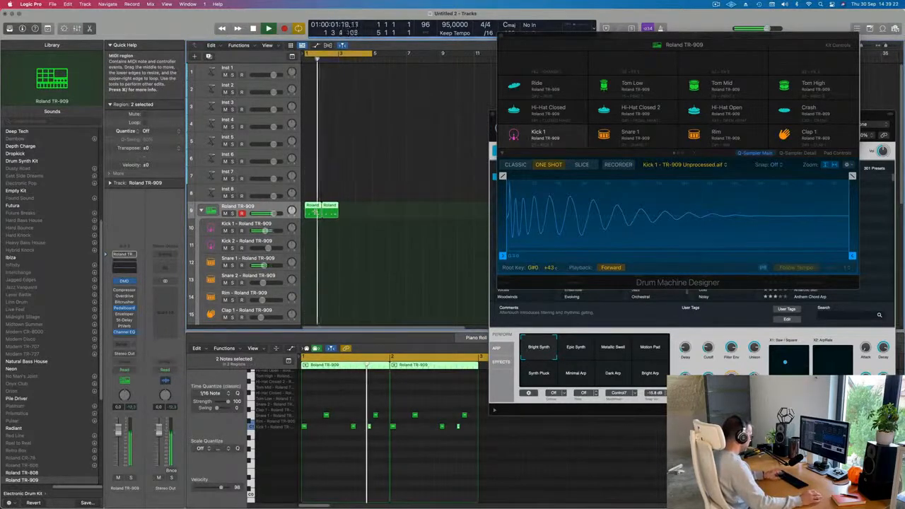
{"action": "key", "text": "super+j"}
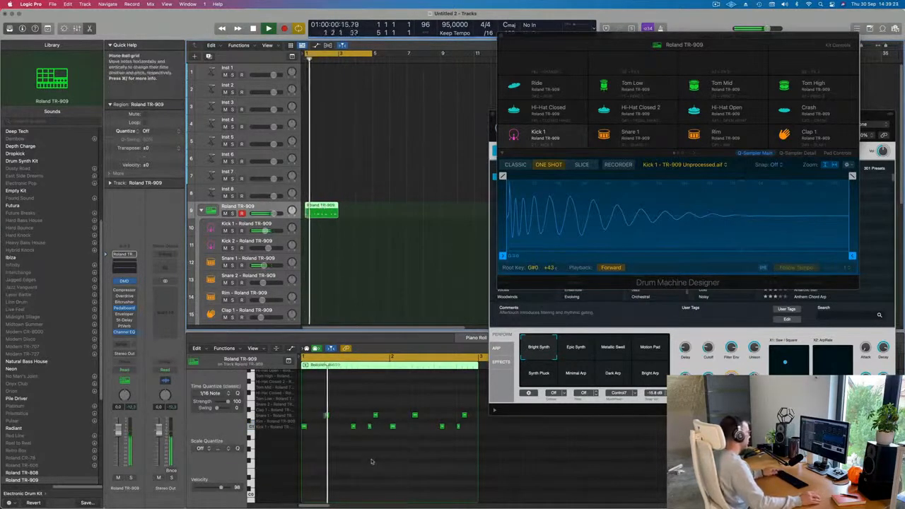
Play back the joined pattern while scrolling through its notes in the Piano Roll.
{"action": "scroll", "coordinate": [373, 461], "scroll_direction": "up", "scroll_amount": 3}
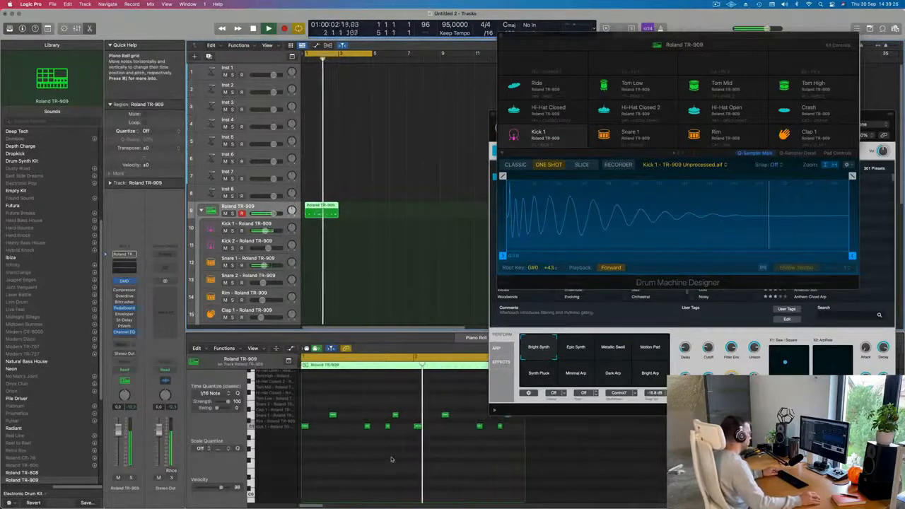
{"action": "scroll", "coordinate": [351, 439], "scroll_direction": "down", "scroll_amount": 3}
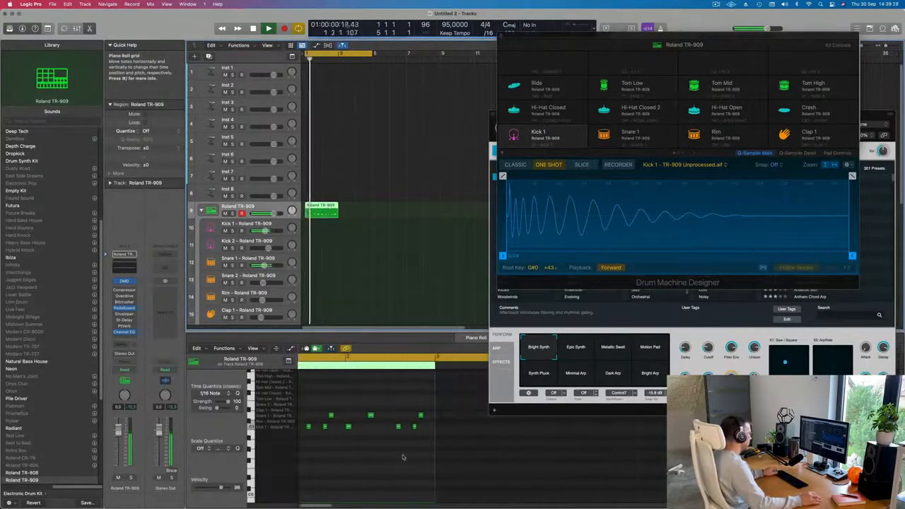
{"action": "scroll", "coordinate": [351, 439], "scroll_direction": "left", "scroll_amount": 2}
{"action": "key", "text": "space"}
{"action": "left_click", "coordinate": [378, 416]}
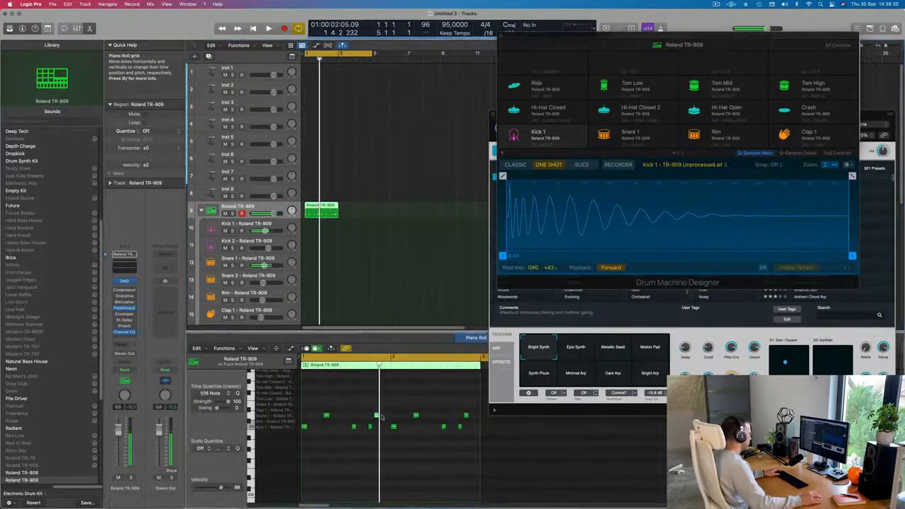
{"action": "key", "text": "space"}
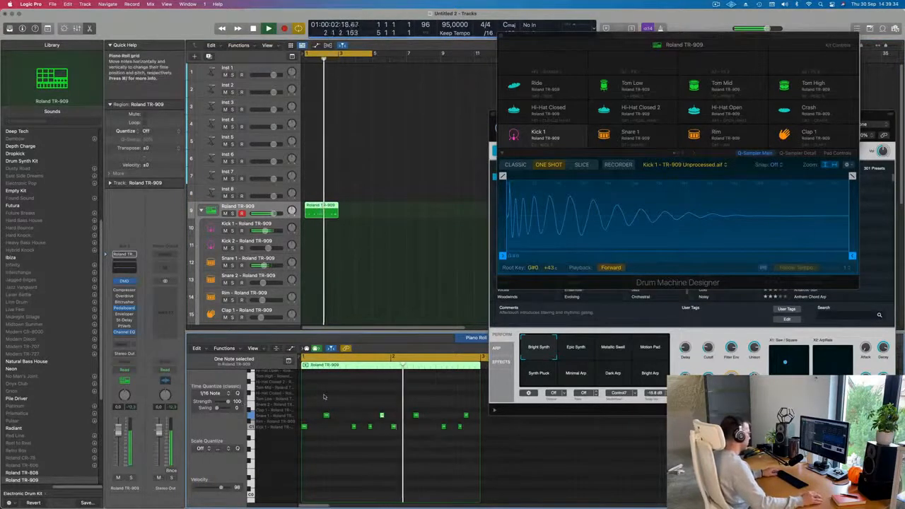
{"action": "scroll", "coordinate": [353, 371], "scroll_direction": "down", "scroll_amount": 1}
{"action": "key", "text": "space"}
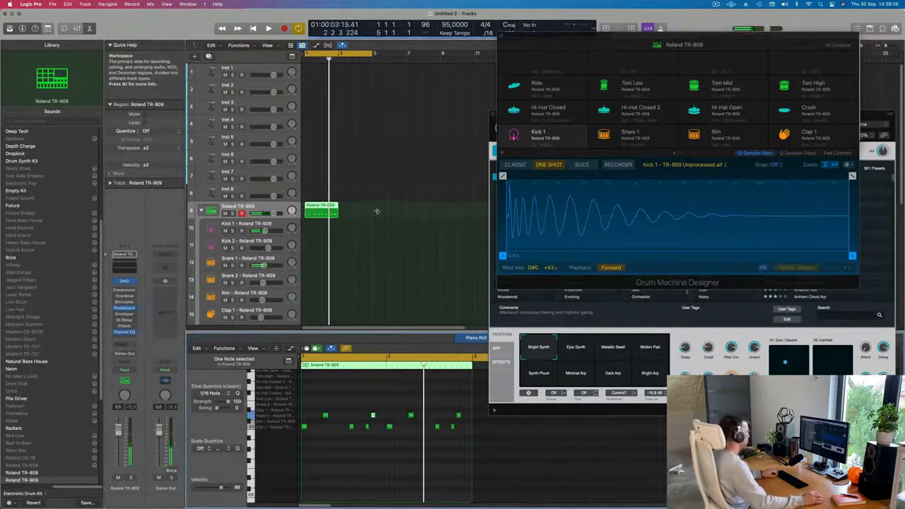
Repeat the two-bar region three times along the track.
{"action": "key", "text": "super+r"}
{"action": "key", "text": "super+r"}
{"action": "key", "text": "super+r"}
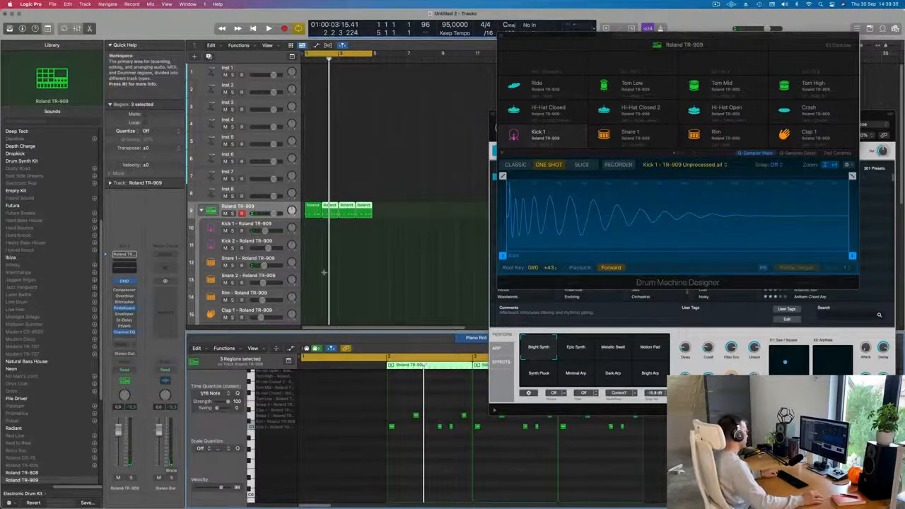
Undo the repeats and the preceding region edits.
{"action": "key", "text": "super+z"}
{"action": "key", "text": "super+z"}
{"action": "key", "text": "super+z"}
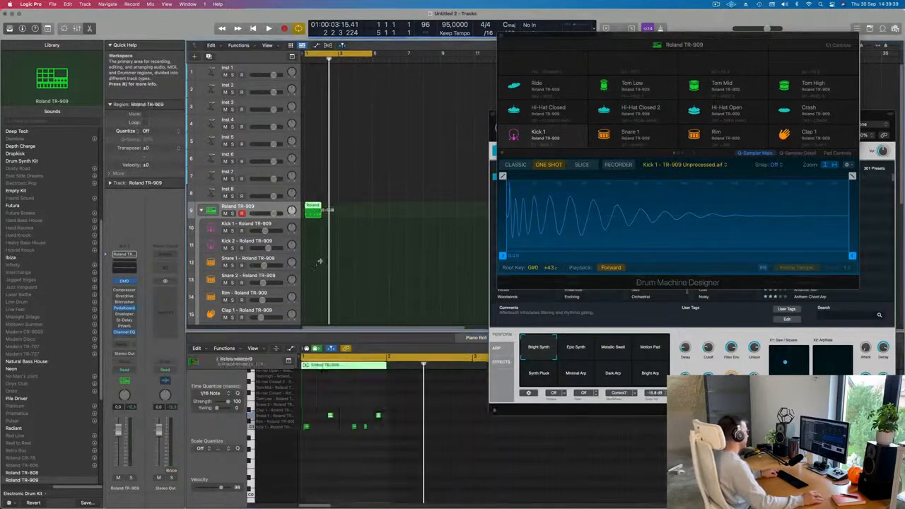
{"action": "key", "text": "super+z"}
{"action": "key", "text": "space"}
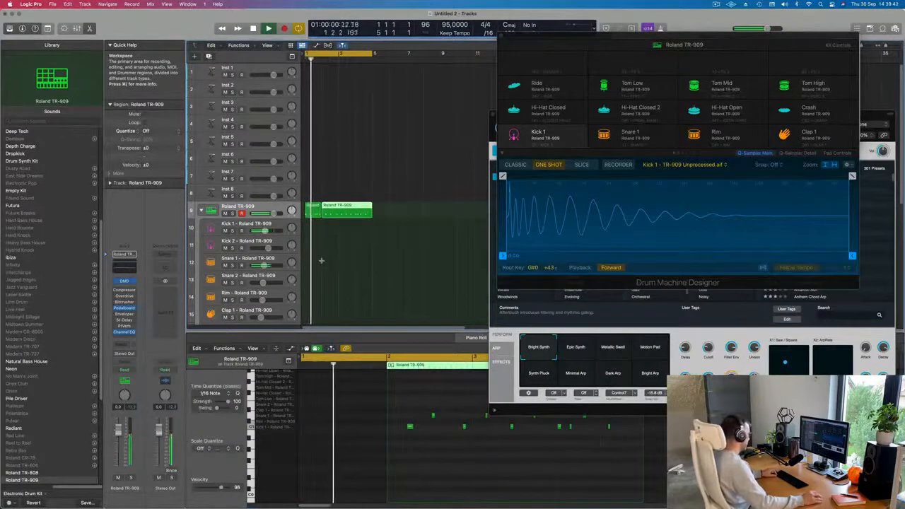
{"action": "key", "text": "super+z"}
{"action": "left_click", "coordinate": [337, 207]}
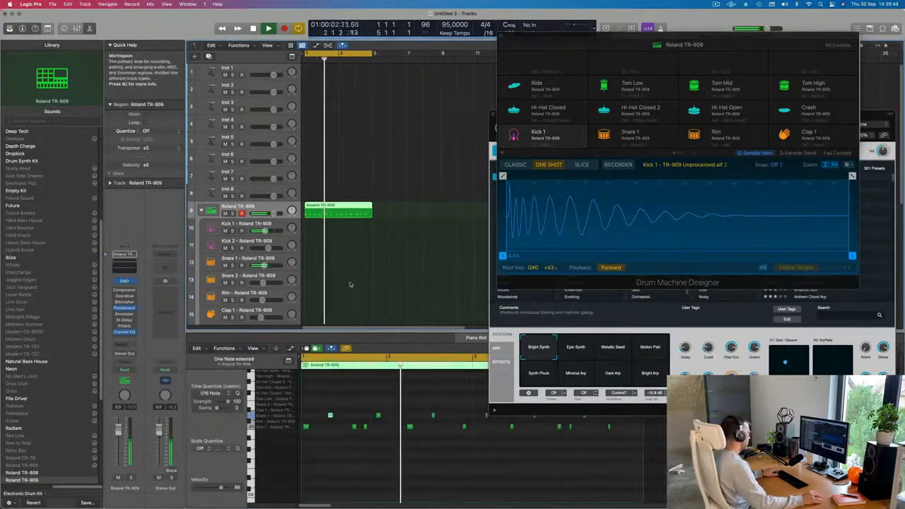
Select the drum region on the Roland TR-909 track and delete it.
{"action": "key", "text": "super+Left"}
{"action": "scroll", "coordinate": [398, 466], "scroll_direction": "down", "scroll_amount": 3}
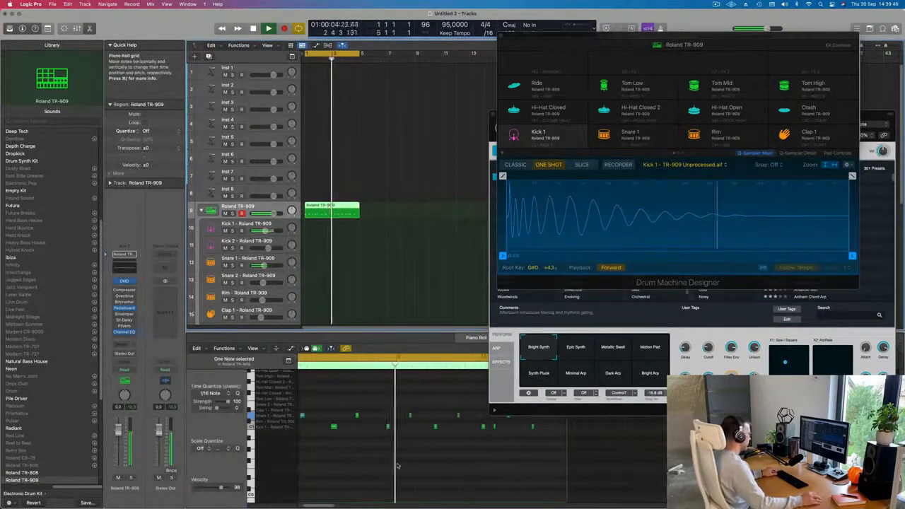
{"action": "key", "text": "space"}
{"action": "left_click_drag", "start_coordinate": [403, 200], "coordinate": [338, 221]}
{"action": "key", "text": "Delete"}
Move the drum kit window aside and record a kick and snare take with musical typing.
{"action": "left_click_drag", "start_coordinate": [561, 123], "coordinate": [585, 162]}
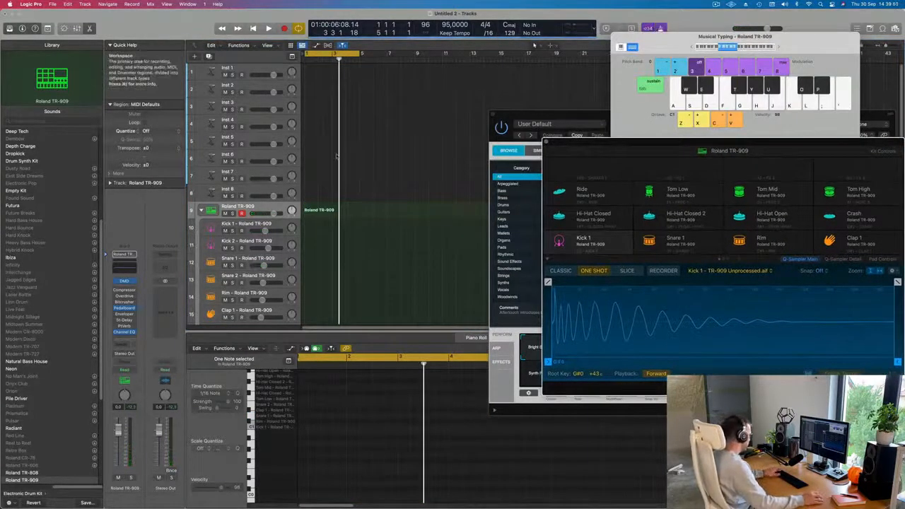
{"action": "key", "text": "r"}
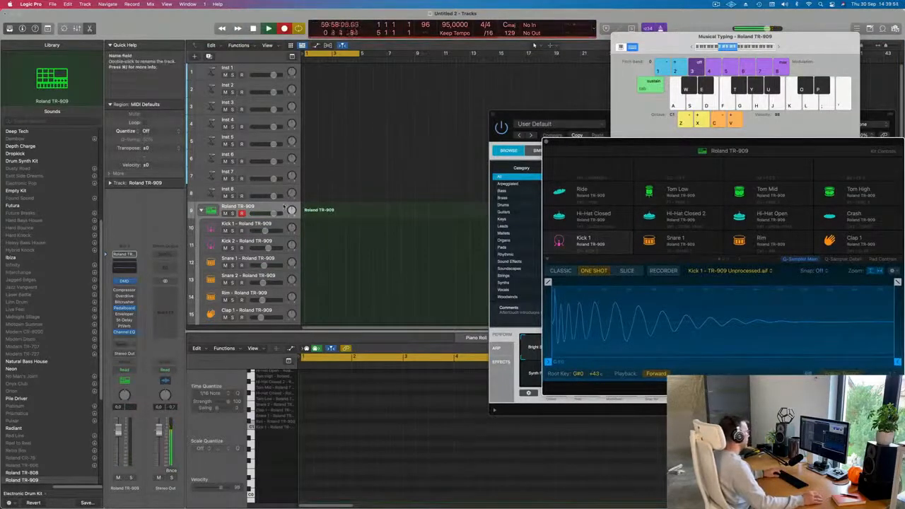
{"action": "key", "text": "a"}
{"action": "key", "text": "s"}
{"action": "key", "text": "a"}
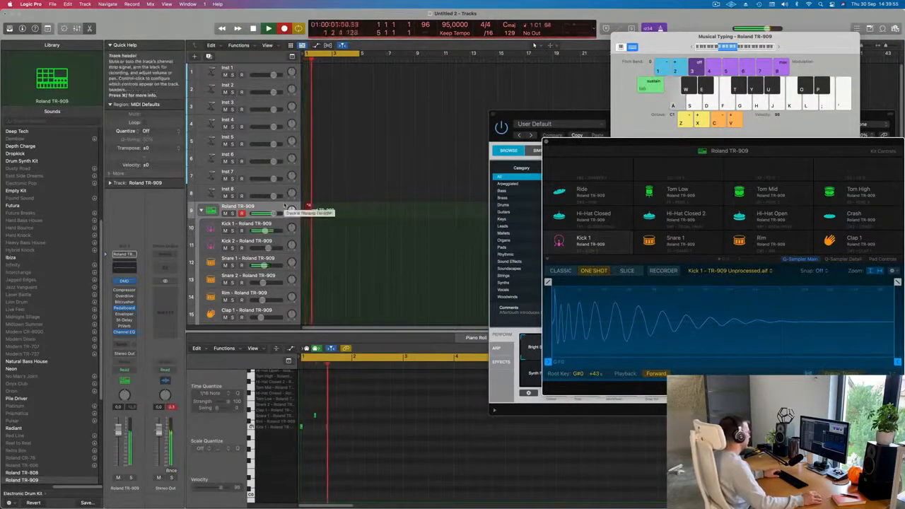
{"action": "key", "text": "a"}
{"action": "key", "text": "s"}
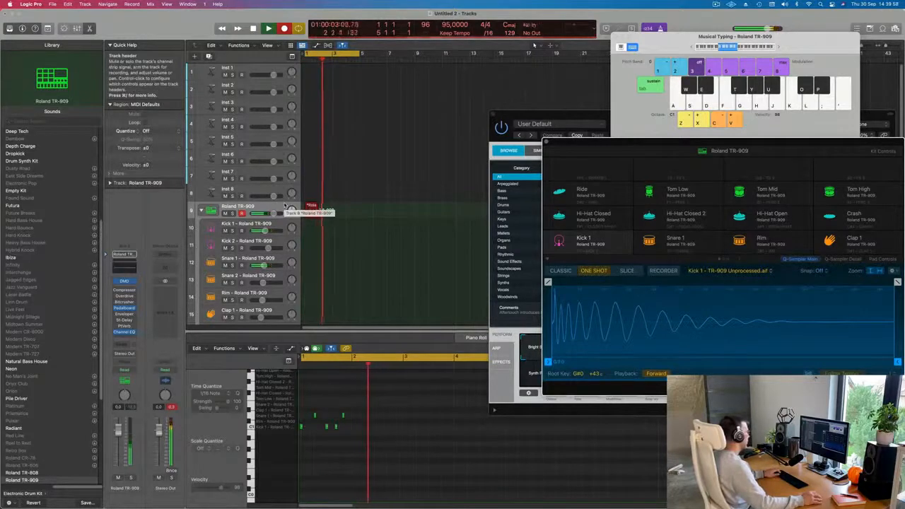
{"action": "key", "text": "space"}
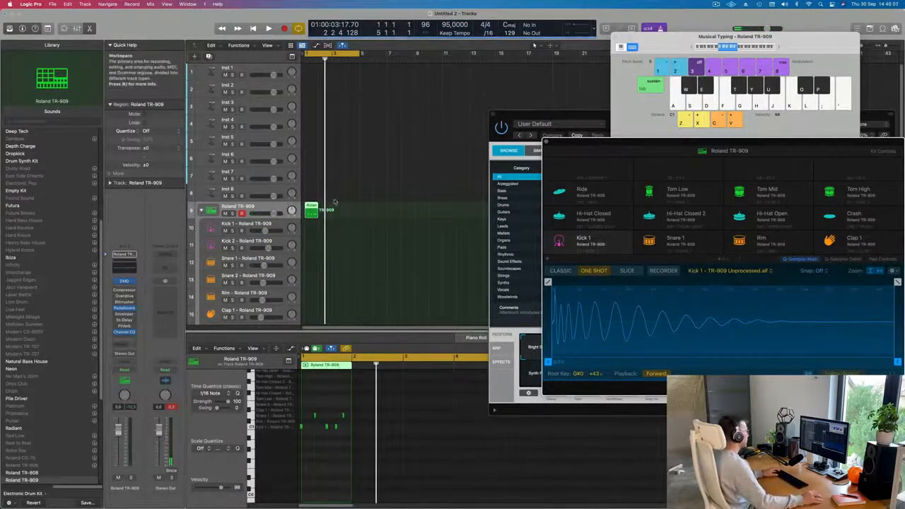
Discard that take and record a new one-bar kick and snare pattern with musical typing.
{"action": "left_click", "coordinate": [306, 224]}
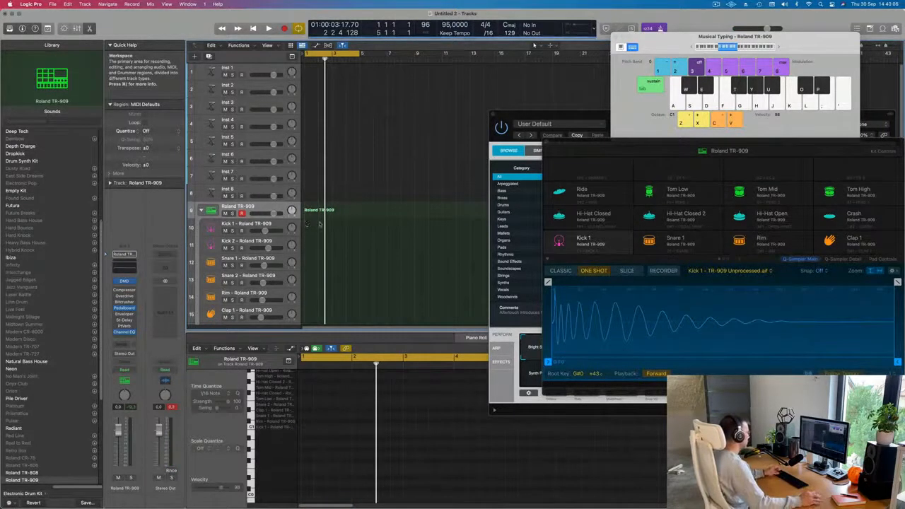
{"action": "key", "text": "r"}
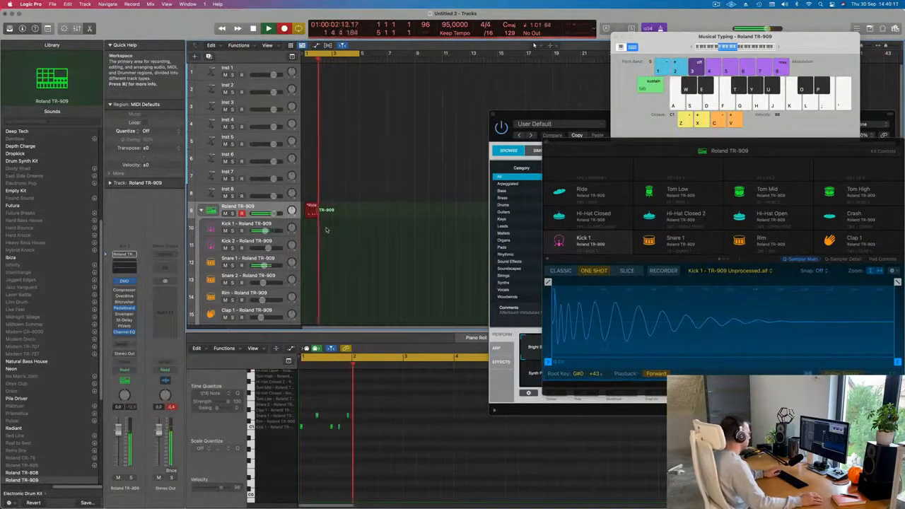
{"action": "key", "text": "a"}
{"action": "key", "text": "s"}
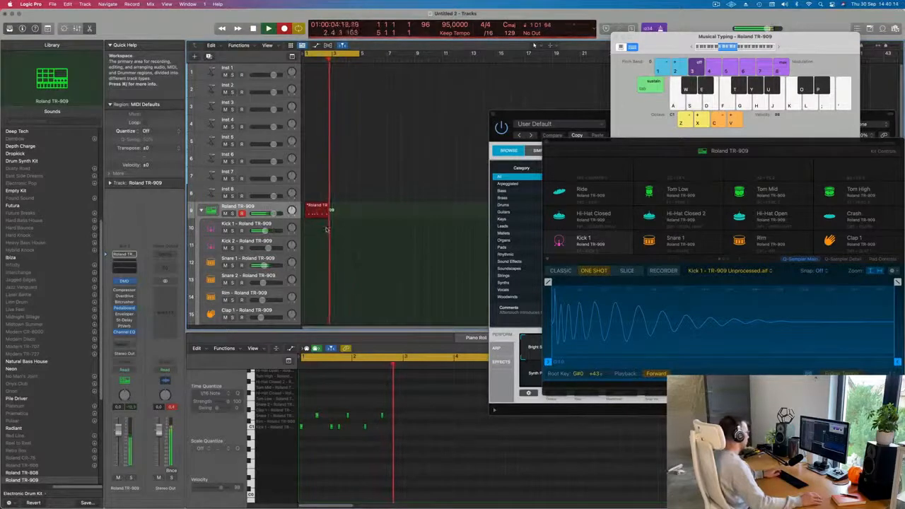
{"action": "key", "text": "s"}
{"action": "key", "text": "a"}
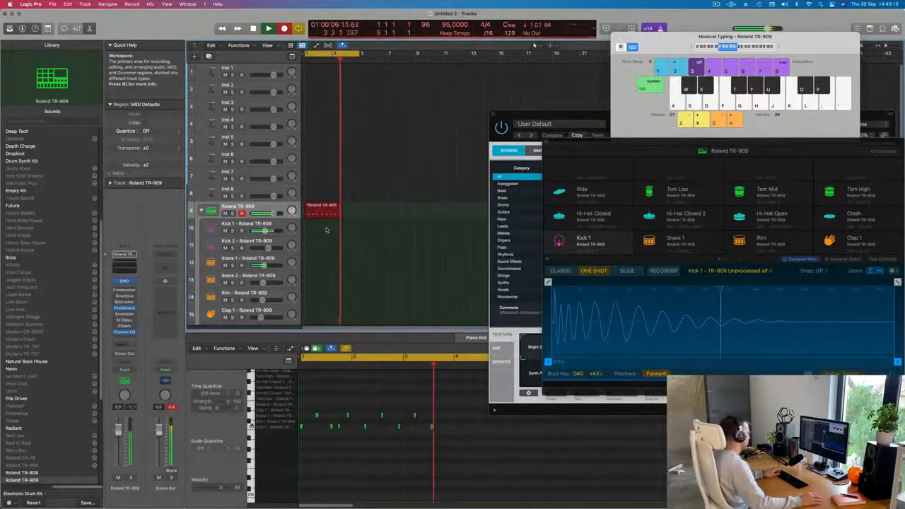
{"action": "key", "text": "s"}
{"action": "key", "text": "a"}
{"action": "key", "text": "a"}
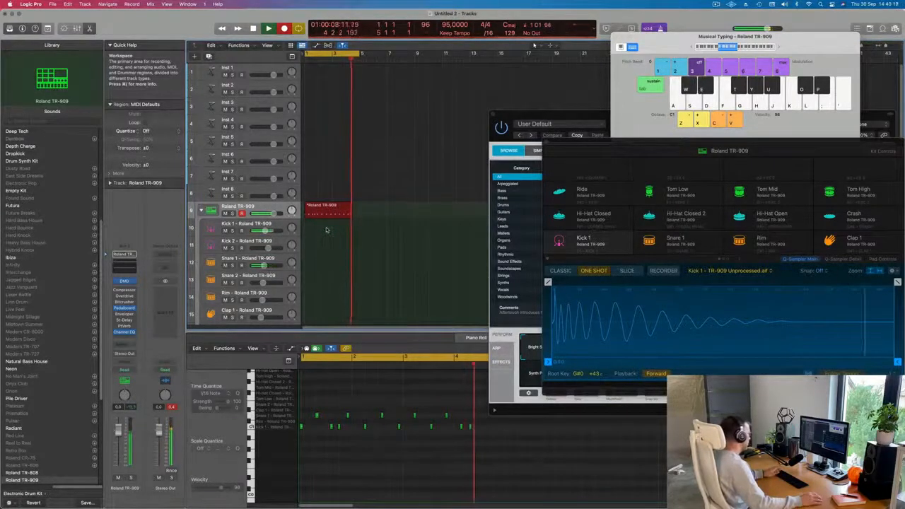
{"action": "key", "text": "space"}
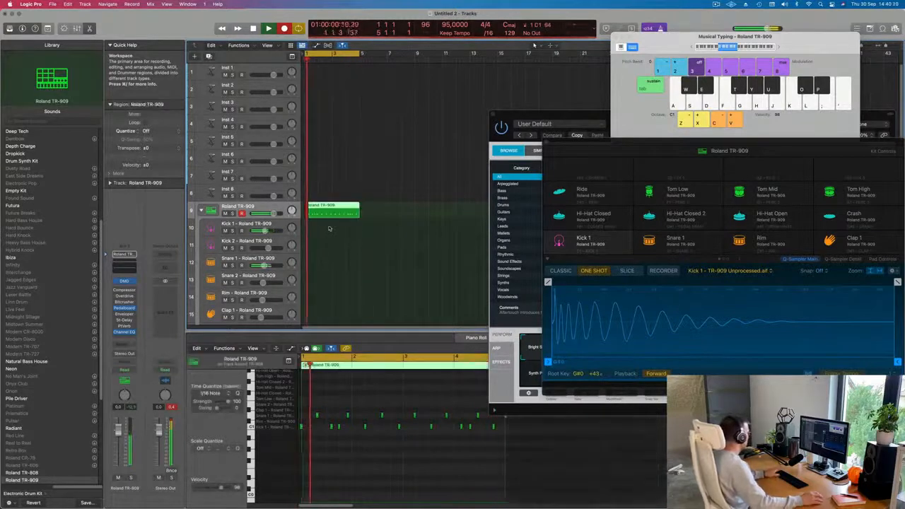
Select all notes in the newly recorded region in the Piano Roll.
{"action": "key", "text": "space"}
{"action": "left_click", "coordinate": [340, 488]}
{"action": "key", "text": "super+a"}
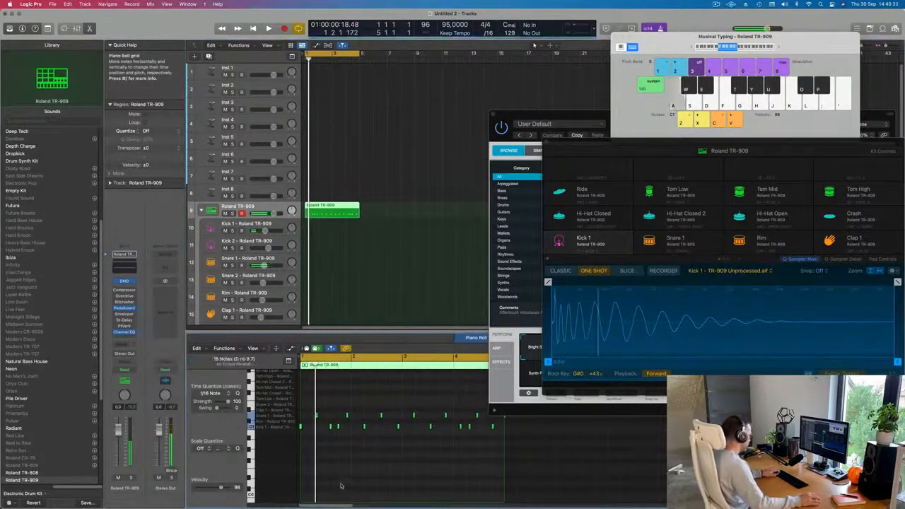
{"action": "key", "text": "super+Right"}
{"action": "key", "text": "super+Right"}
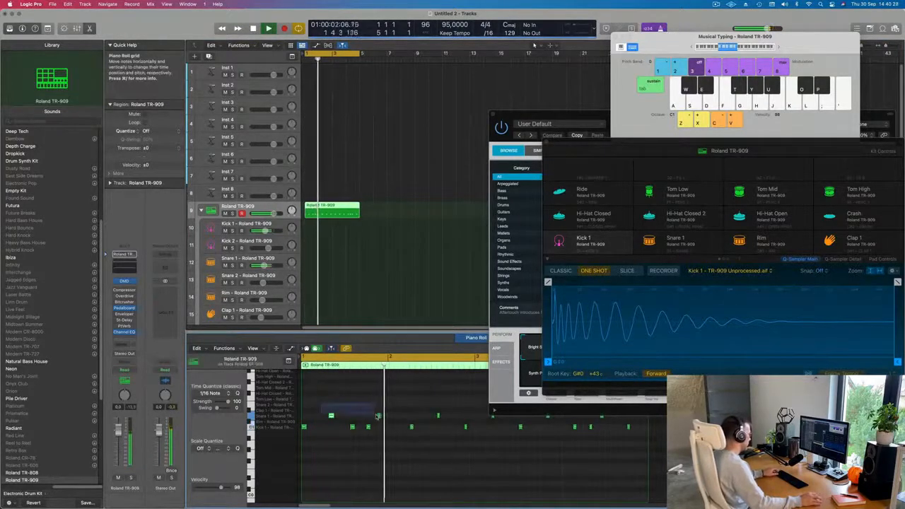
Select the hi-hat and kick notes in the Piano Roll and replay the pattern from the start.
{"action": "left_click_drag", "start_coordinate": [321, 405], "coordinate": [380, 417]}
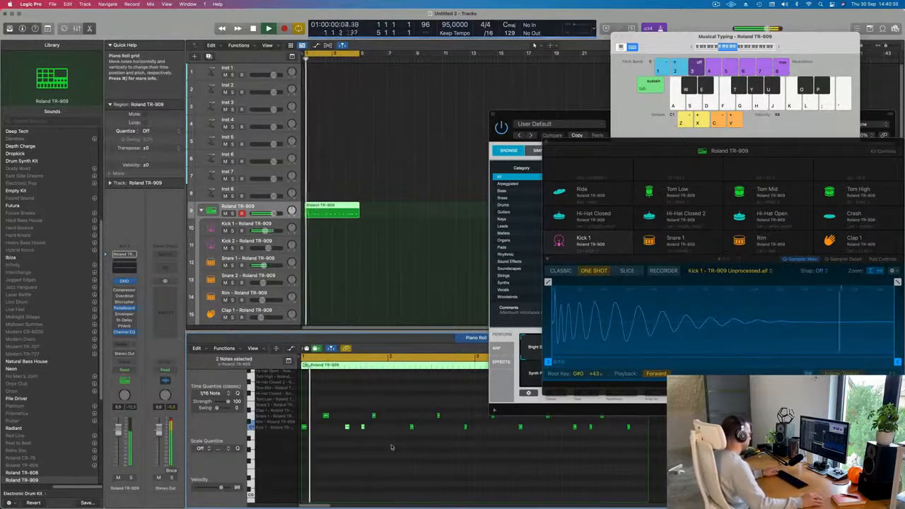
{"action": "scroll", "coordinate": [392, 447], "scroll_direction": "down", "scroll_amount": 2}
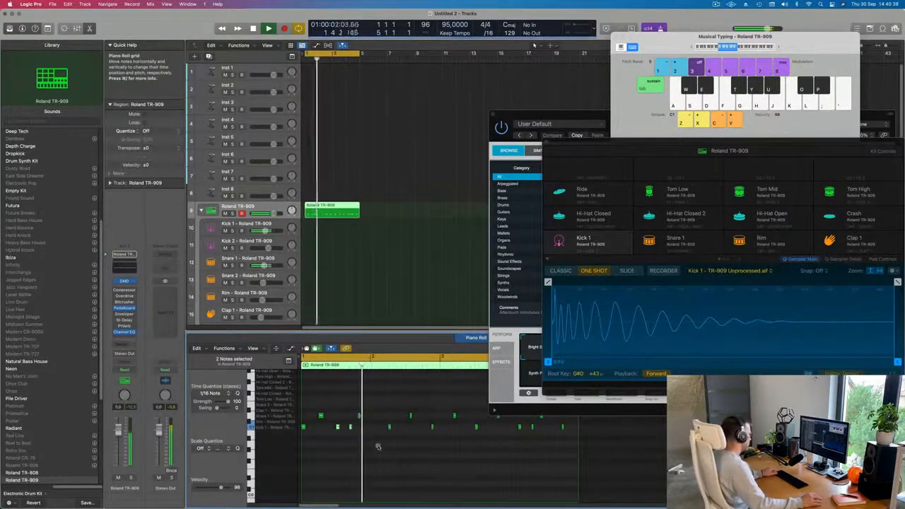
{"action": "left_click", "coordinate": [354, 430]}
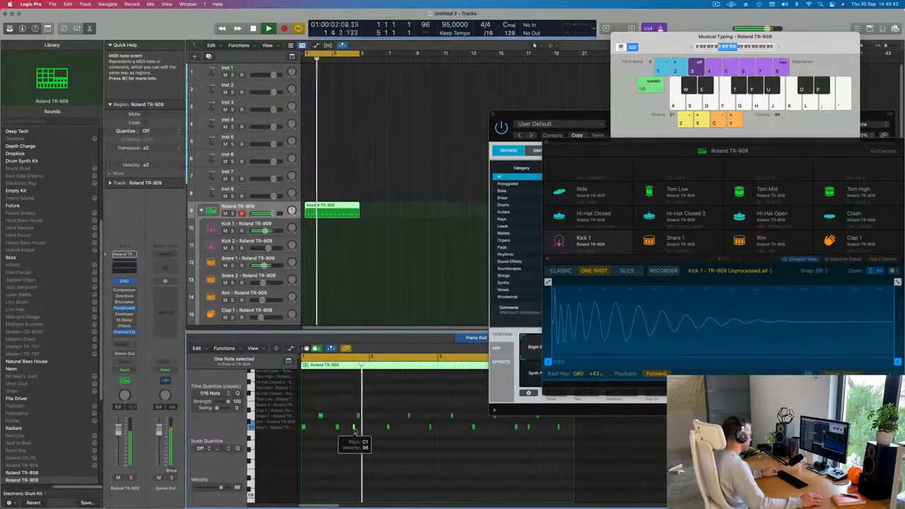
{"action": "key", "text": "Return"}
{"action": "key", "text": "space"}
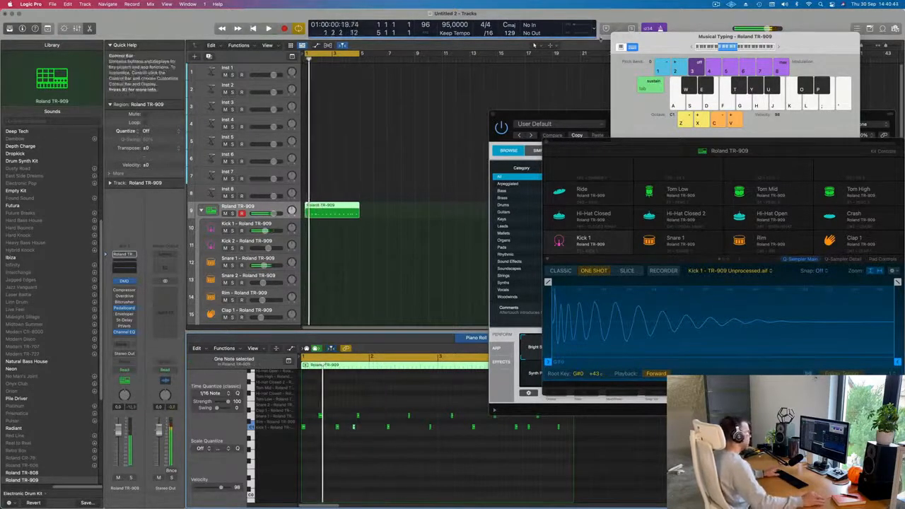
{"action": "key", "text": "space"}
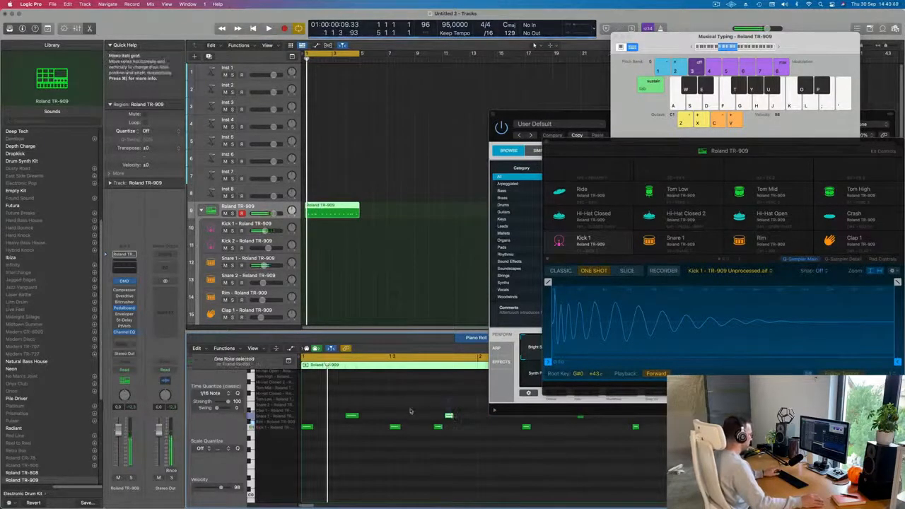
{"action": "key", "text": "super+Left"}
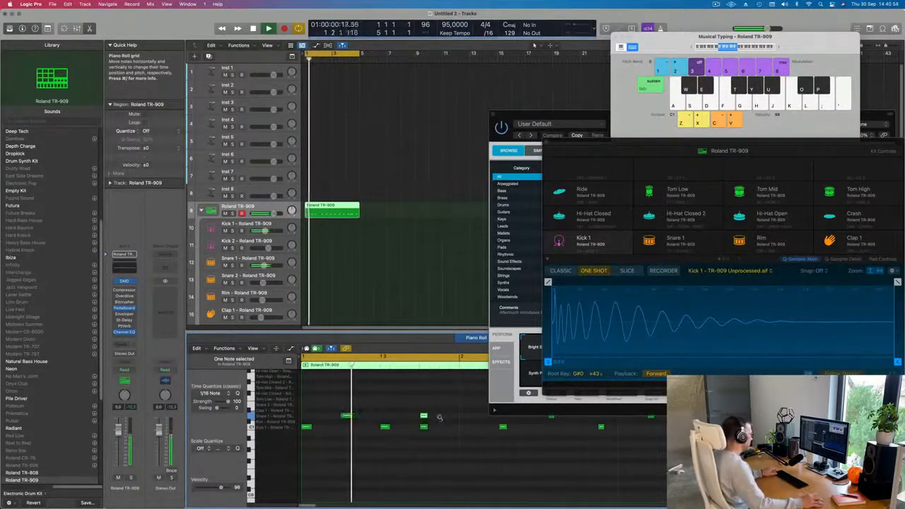
Shift one kick note slightly earlier in the Piano Roll and play the pattern back.
{"action": "key", "text": "super+Left"}
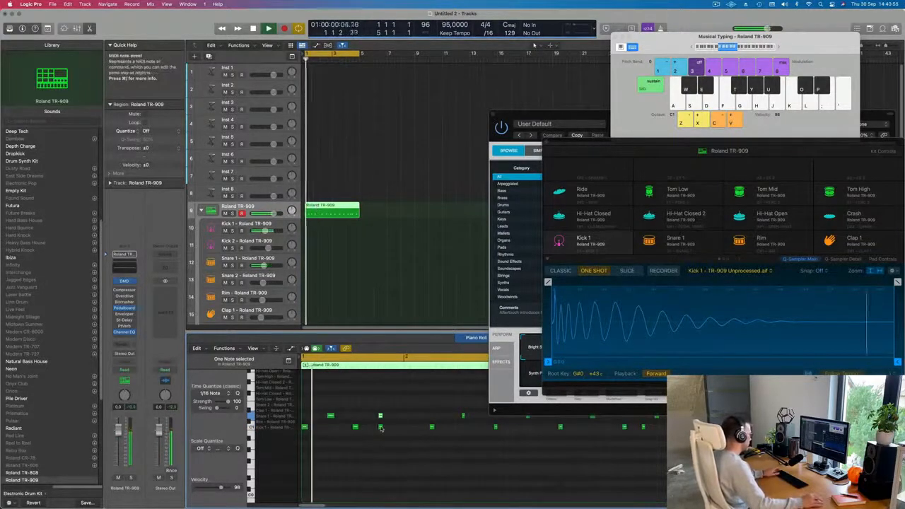
{"action": "left_click_drag", "start_coordinate": [378, 427], "coordinate": [368, 427]}
{"action": "key", "text": "super+Left"}
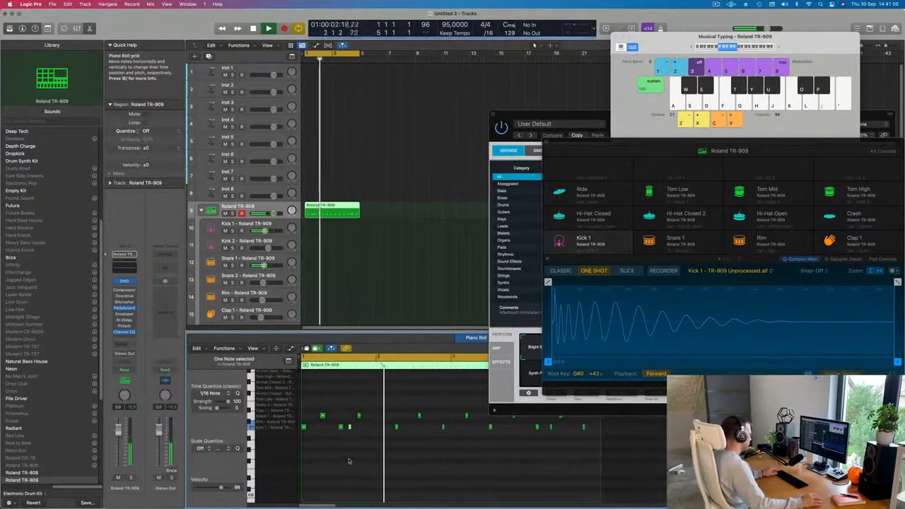
{"action": "key", "text": "super+Left"}
{"action": "key", "text": "space"}
{"action": "key", "text": "space"}
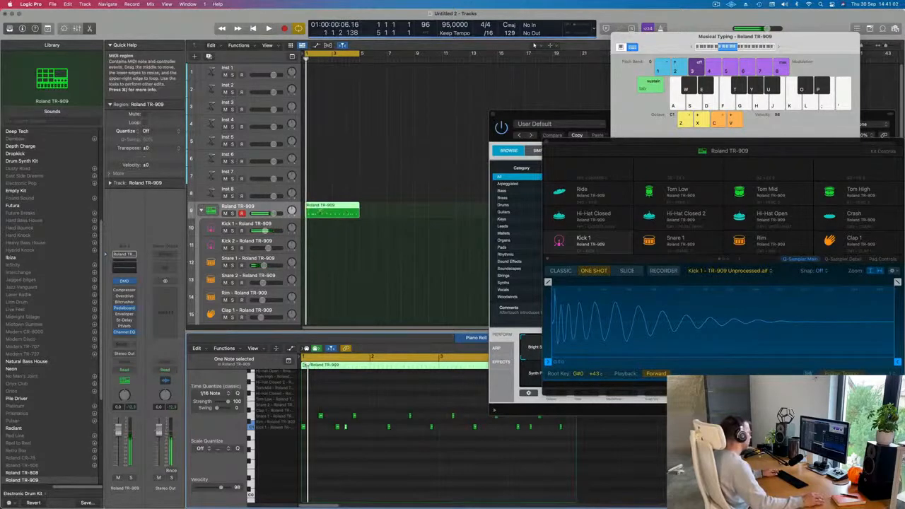
Cut the drum region down to its first bar and repeat it three times to fill four bars.
{"action": "left_click", "coordinate": [319, 209]}
{"action": "key", "text": "Delete"}
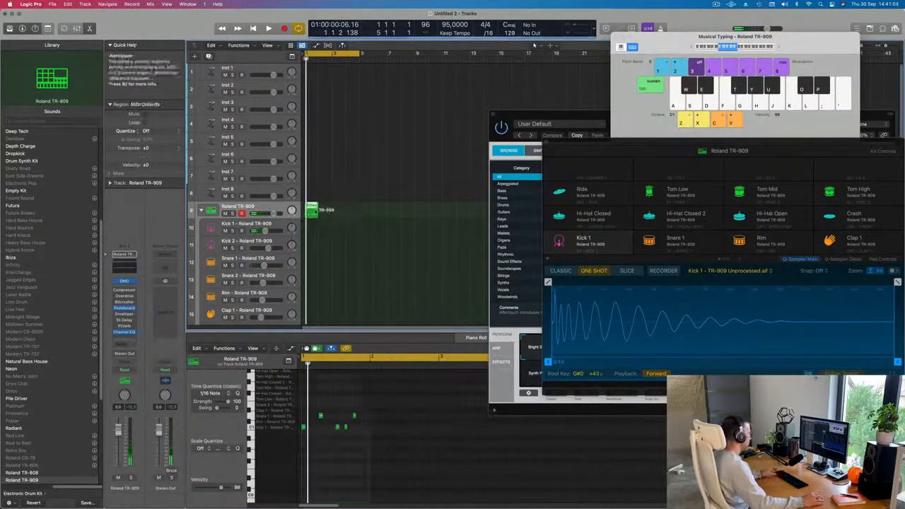
{"action": "key", "text": "super+r"}
{"action": "key", "text": "super+r"}
{"action": "key", "text": "super+r"}
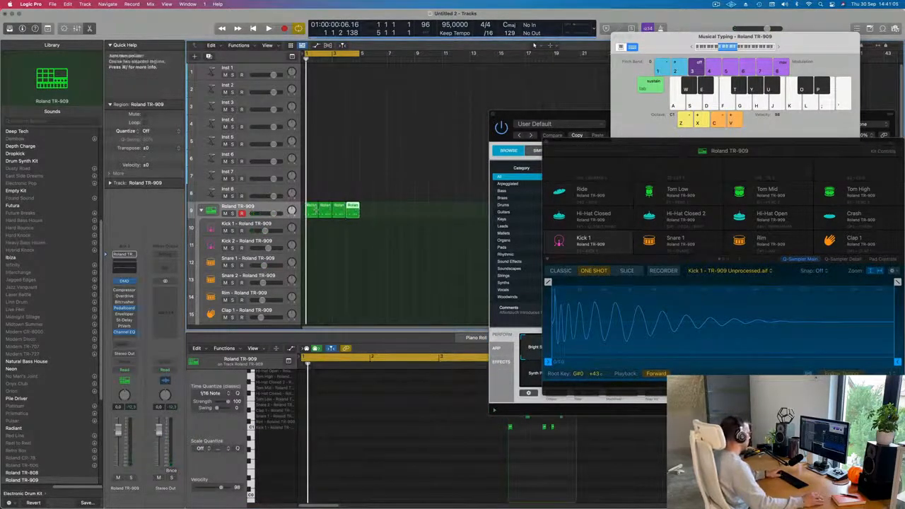
Select all four drum regions and join them into a single region.
{"action": "key", "text": "space"}
{"action": "left_click", "coordinate": [315, 230]}
{"action": "key", "text": "super+a"}
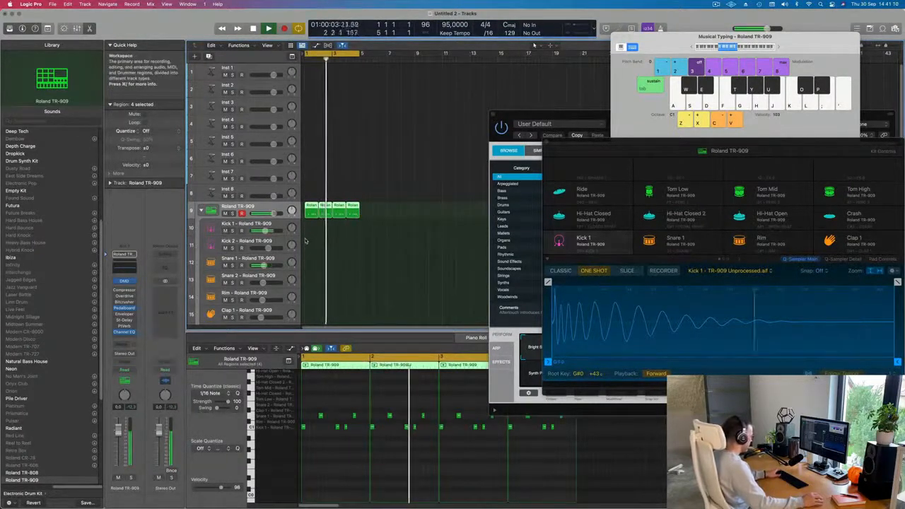
{"action": "key", "text": "r"}
{"action": "key", "text": "space"}
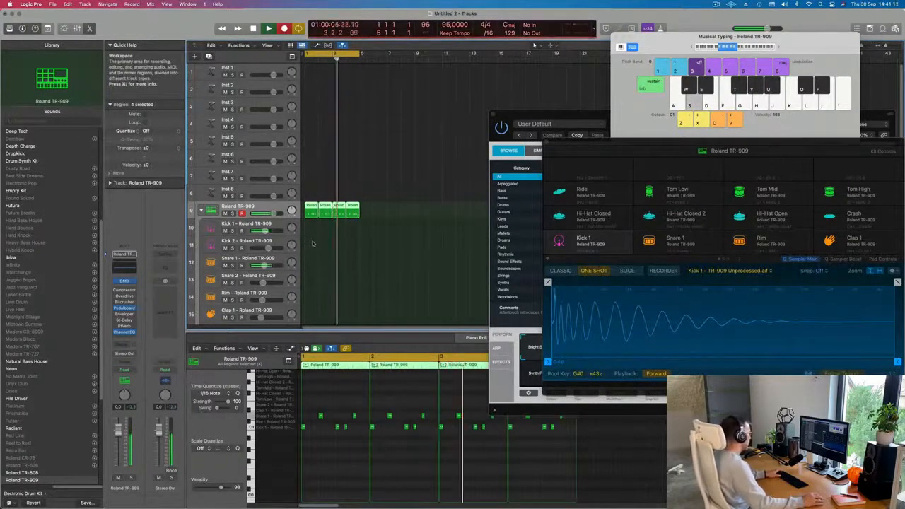
{"action": "key", "text": "space"}
{"action": "left_click_drag", "start_coordinate": [405, 205], "coordinate": [308, 218]}
{"action": "key", "text": "super+j"}
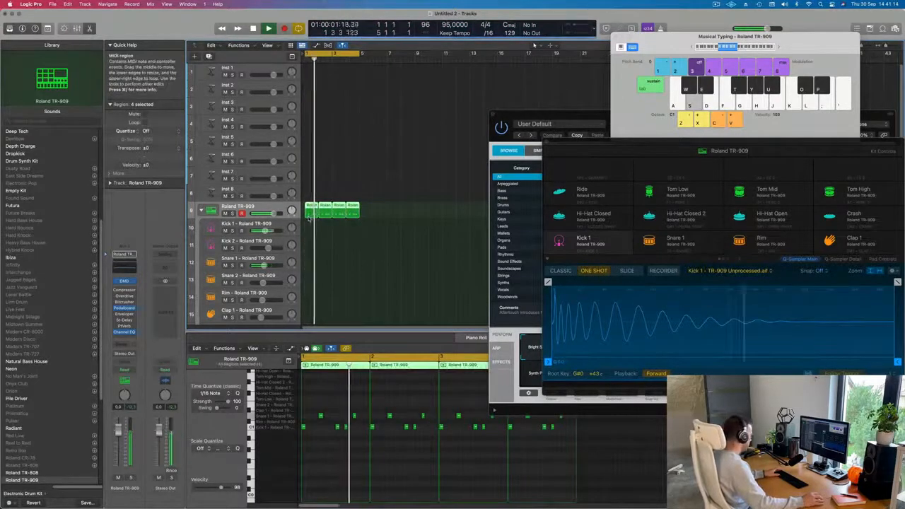
Move the joined drum region onto the pad tracks, separating its notes onto the Kick 1 and Snare 1 tracks.
{"action": "left_click", "coordinate": [311, 233]}
{"action": "key", "text": "Return"}
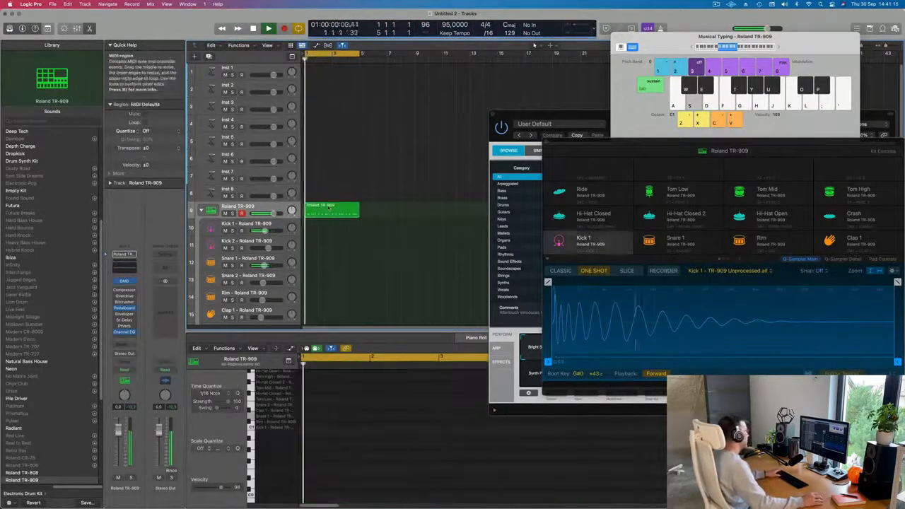
{"action": "left_click", "coordinate": [327, 207]}
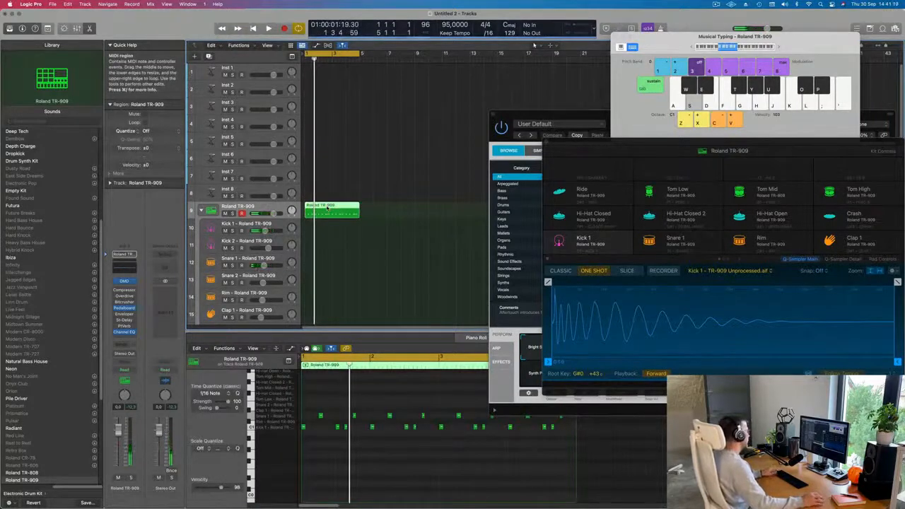
{"action": "left_click_drag", "start_coordinate": [326, 207], "coordinate": [327, 270]}
Select the notes of the pad region in the Piano Roll and replay the pattern.
{"action": "left_click_drag", "start_coordinate": [315, 411], "coordinate": [576, 424]}
{"action": "key", "text": "space"}
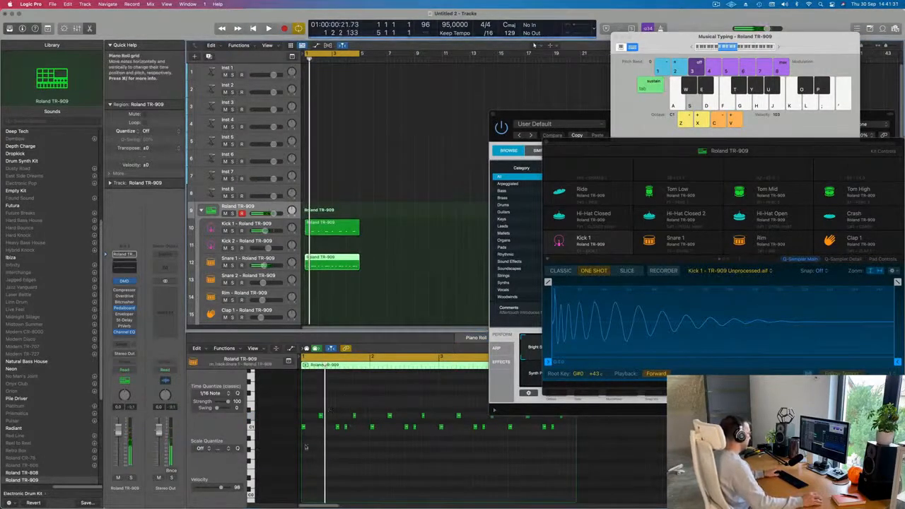
{"action": "left_click_drag", "start_coordinate": [305, 447], "coordinate": [608, 428]}
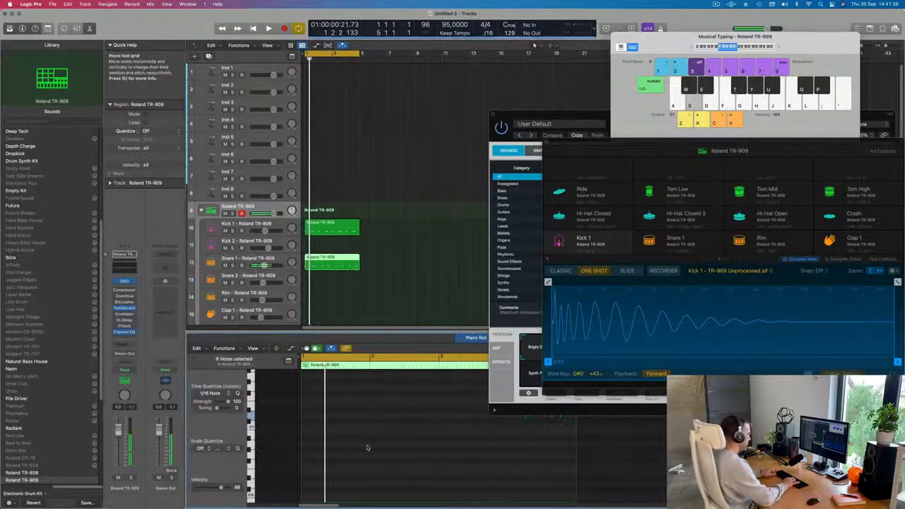
{"action": "key", "text": "space"}
{"action": "key", "text": "space"}
Open the Kick 1 region and transpose its selected notes down three semitones.
{"action": "left_click", "coordinate": [346, 228]}
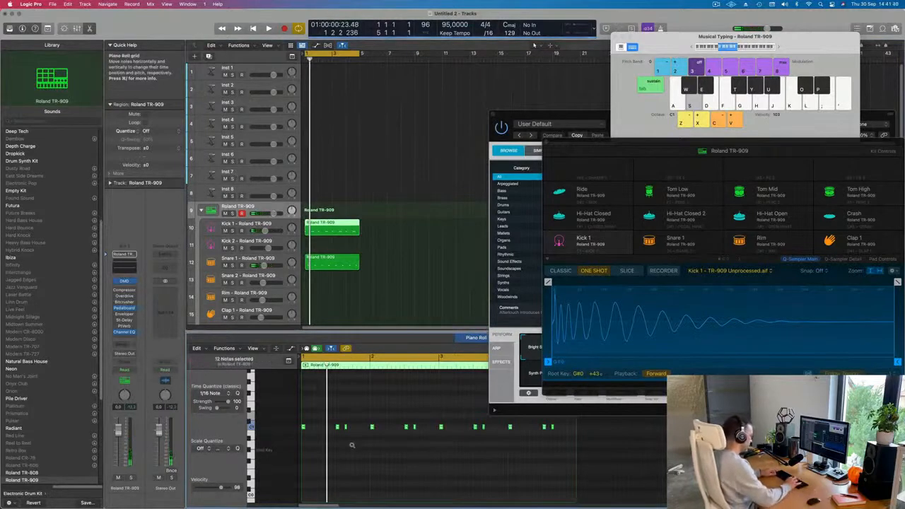
{"action": "key", "text": "space"}
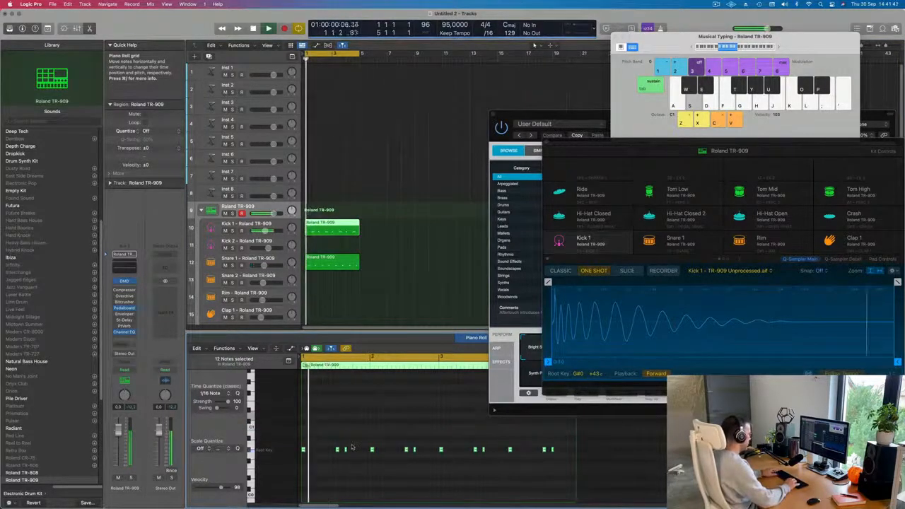
{"action": "key", "text": "alt+Down"}
{"action": "key", "text": "alt+Down"}
{"action": "key", "text": "alt+Down"}
{"action": "key", "text": "alt+Down"}
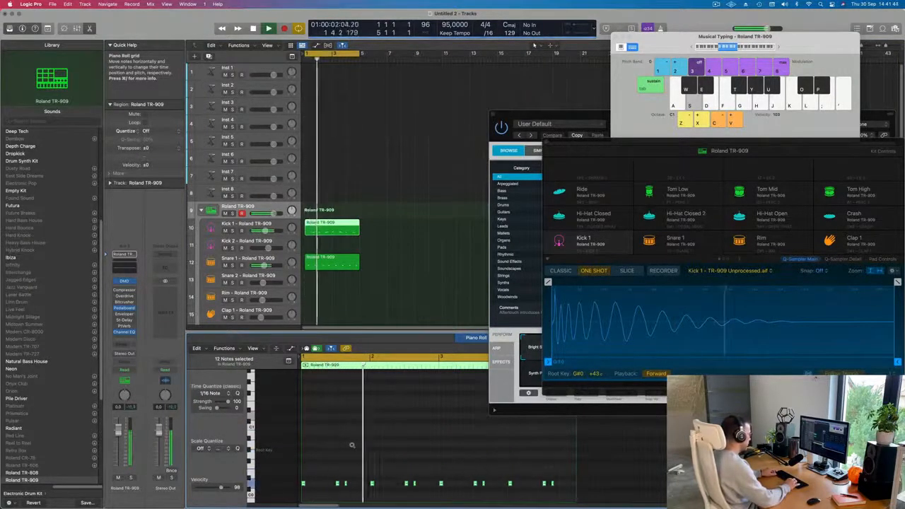
Delete a single stray kick note in the Piano Roll.
{"action": "scroll", "coordinate": [377, 454], "scroll_direction": "down", "scroll_amount": 1}
{"action": "scroll", "coordinate": [377, 454], "scroll_direction": "down", "scroll_amount": 3}
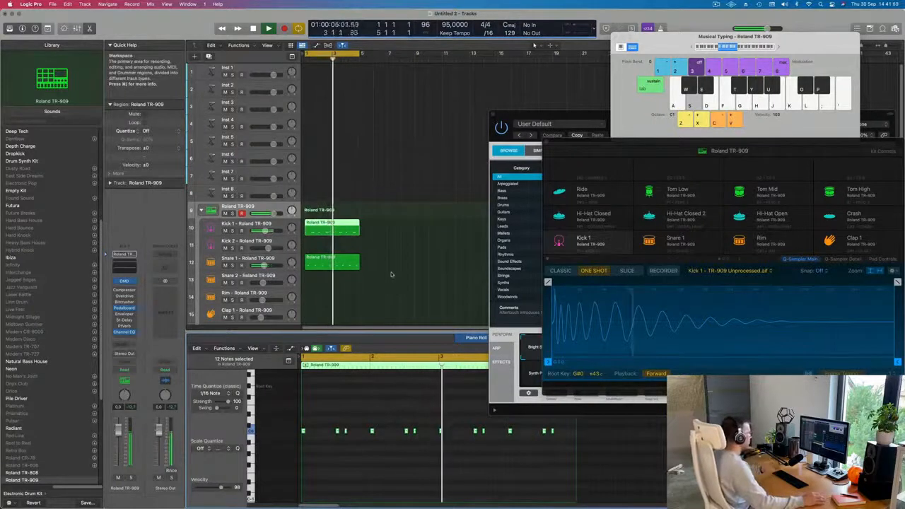
{"action": "left_click", "coordinate": [415, 431]}
{"action": "key", "text": "BackSpace"}
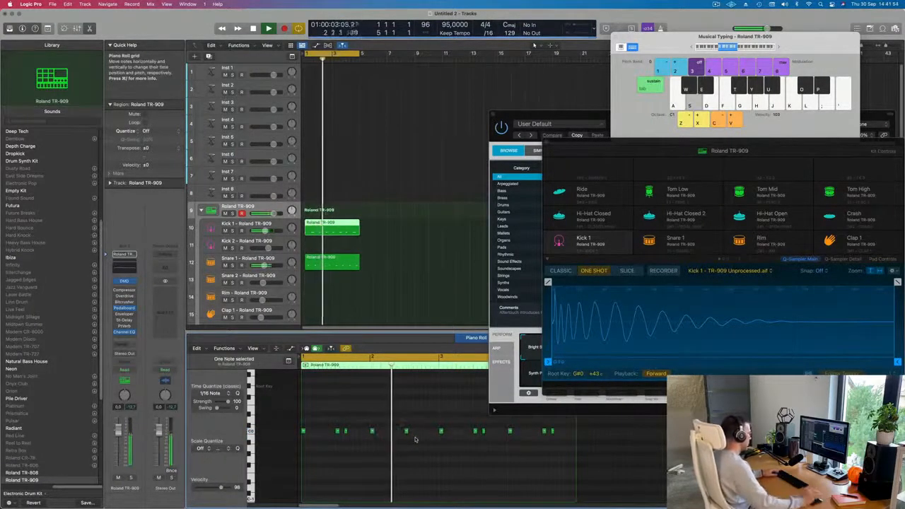
{"action": "key", "text": "super+Left"}
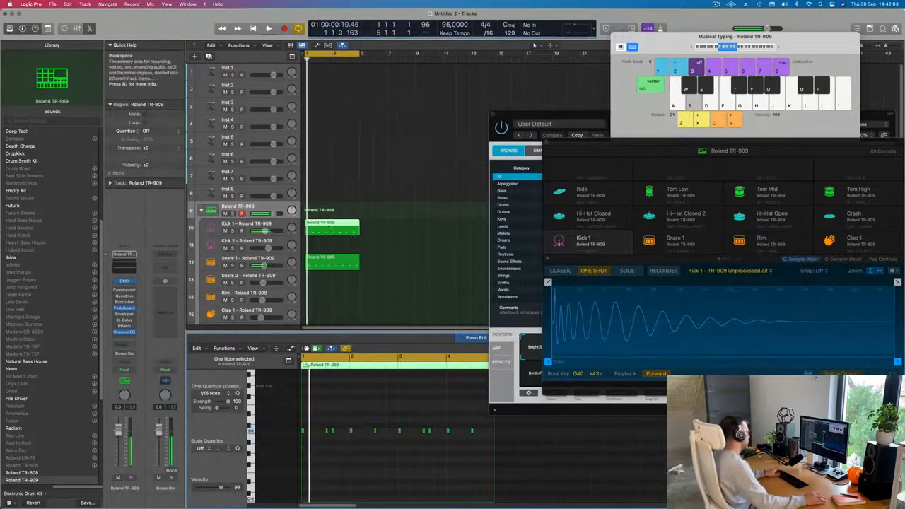
Select all Kick 1 notes and audition transpositions, finally leaving them one semitone higher.
{"action": "left_click", "coordinate": [244, 223]}
{"action": "key", "text": "super+a"}
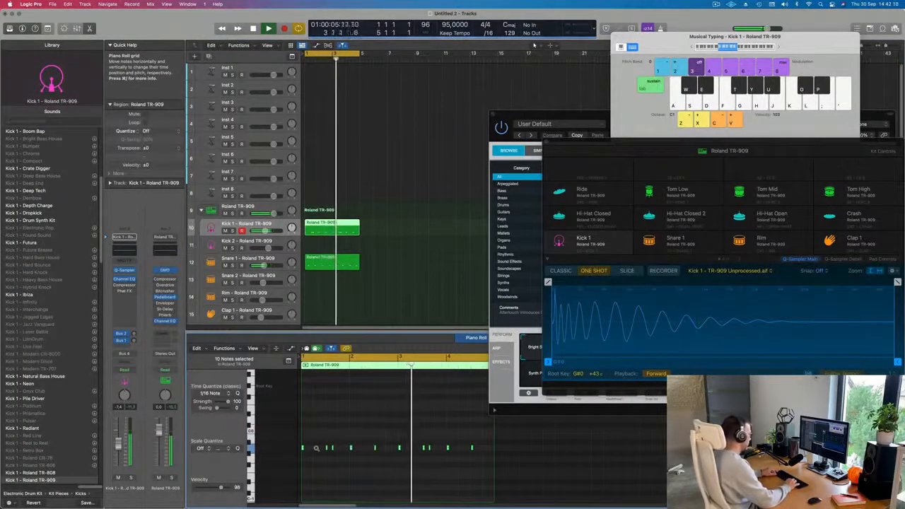
{"action": "key", "text": "alt+Up"}
{"action": "key", "text": "alt+Up"}
{"action": "key", "text": "alt+Up"}
{"action": "key", "text": "alt+Up"}
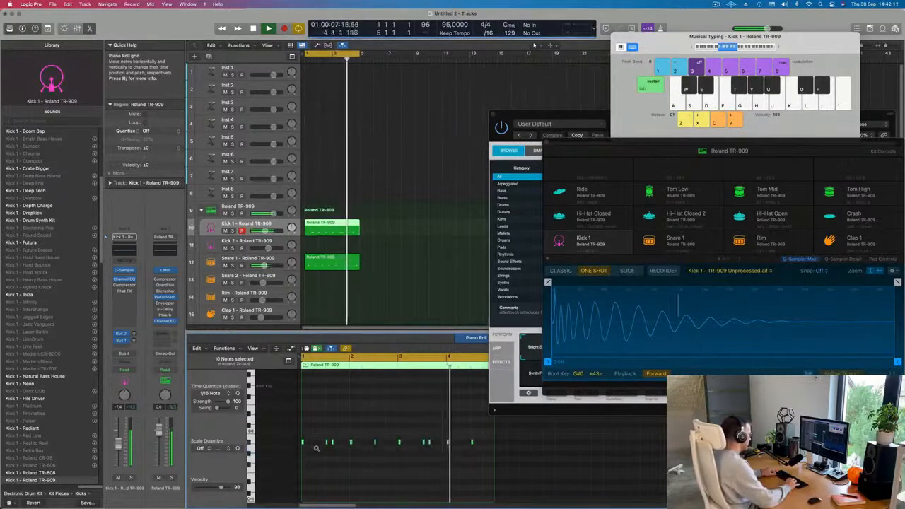
{"action": "key", "text": "alt+Down"}
{"action": "key", "text": "alt+Down"}
{"action": "key", "text": "alt+Down"}
{"action": "key", "text": "alt+Down"}
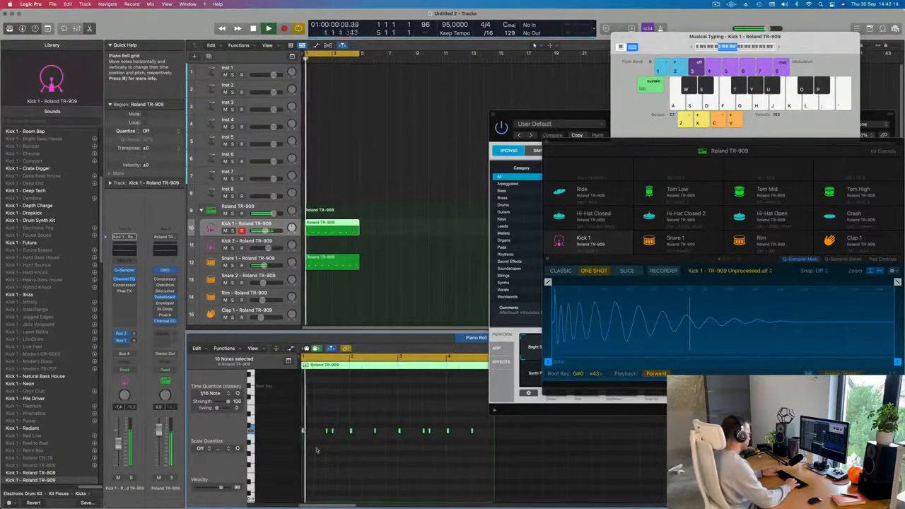
{"action": "key", "text": "alt+Up"}
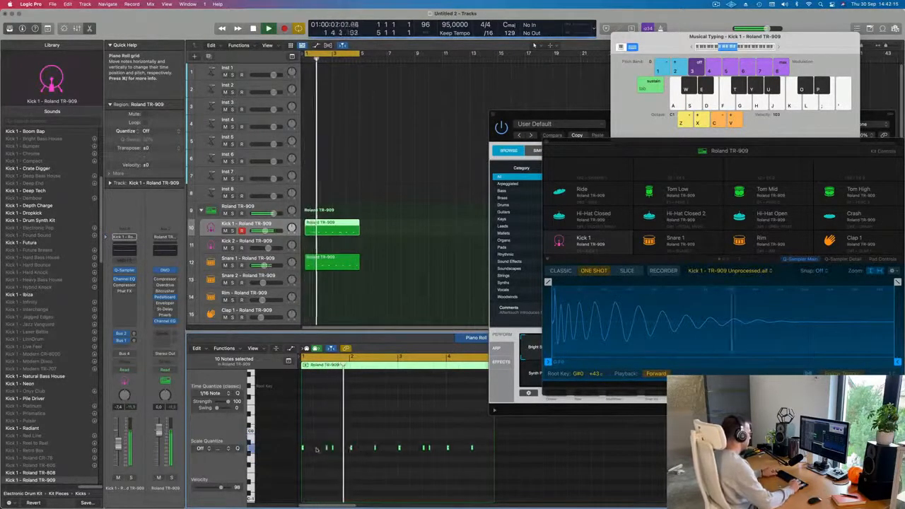
Move the Musical Typing and drum kit windows aside to uncover more of the Piano Roll.
{"action": "left_click_drag", "start_coordinate": [593, 114], "coordinate": [775, 112]}
{"action": "left_click_drag", "start_coordinate": [600, 141], "coordinate": [804, 133]}
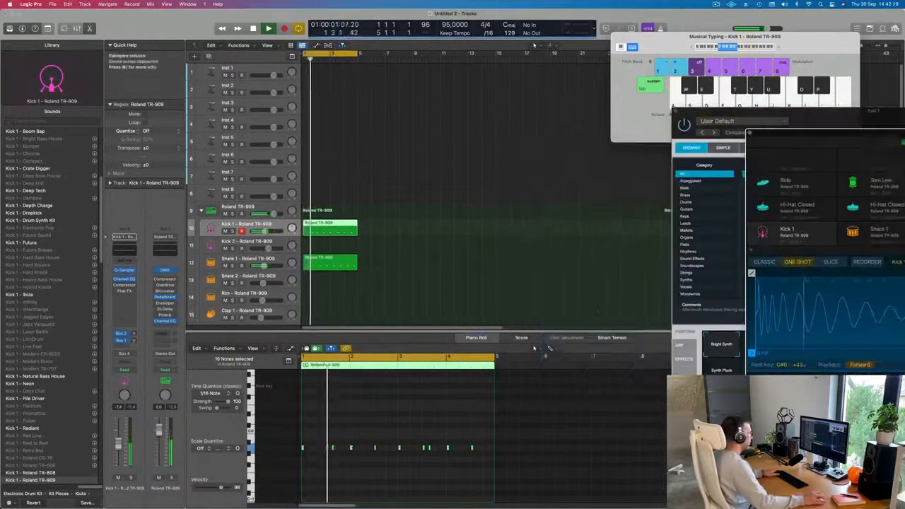
{"action": "scroll", "coordinate": [551, 433], "scroll_direction": "right", "scroll_amount": 5}
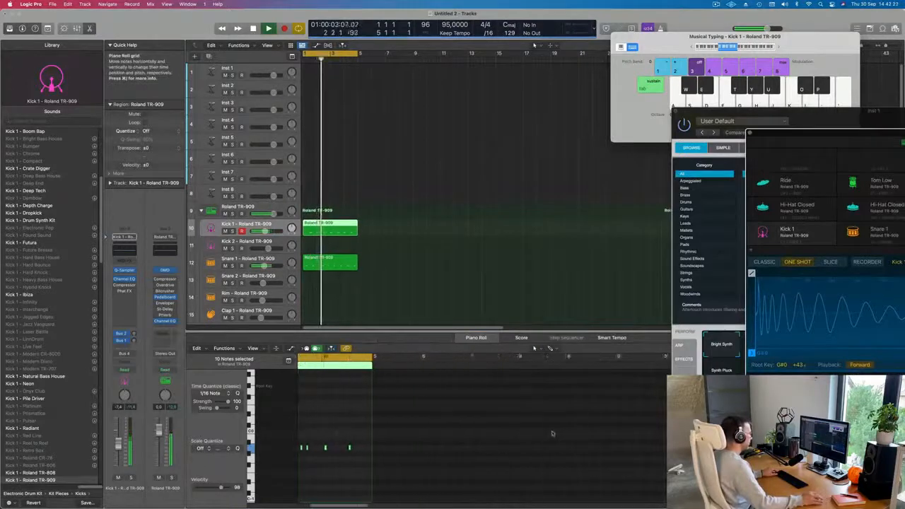
{"action": "scroll", "coordinate": [550, 433], "scroll_direction": "left", "scroll_amount": 3}
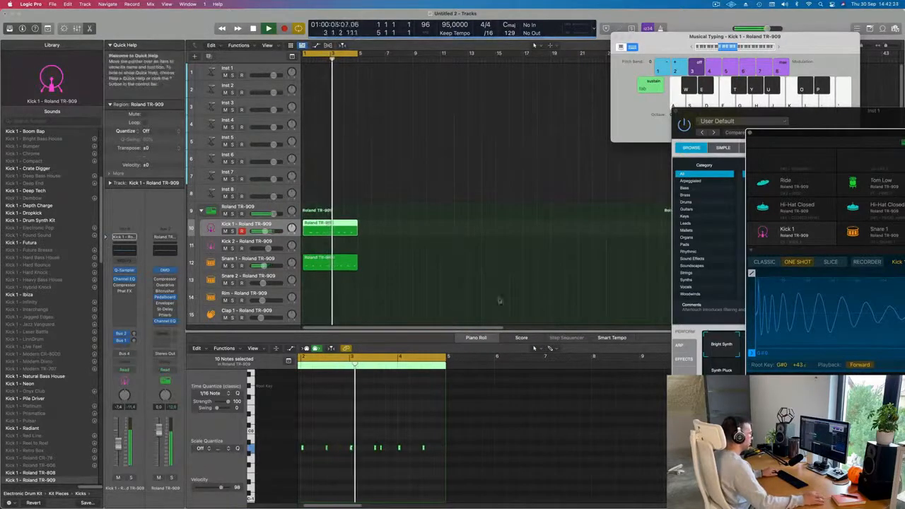
{"action": "left_click", "coordinate": [325, 450]}
{"action": "left_click", "coordinate": [326, 449]}
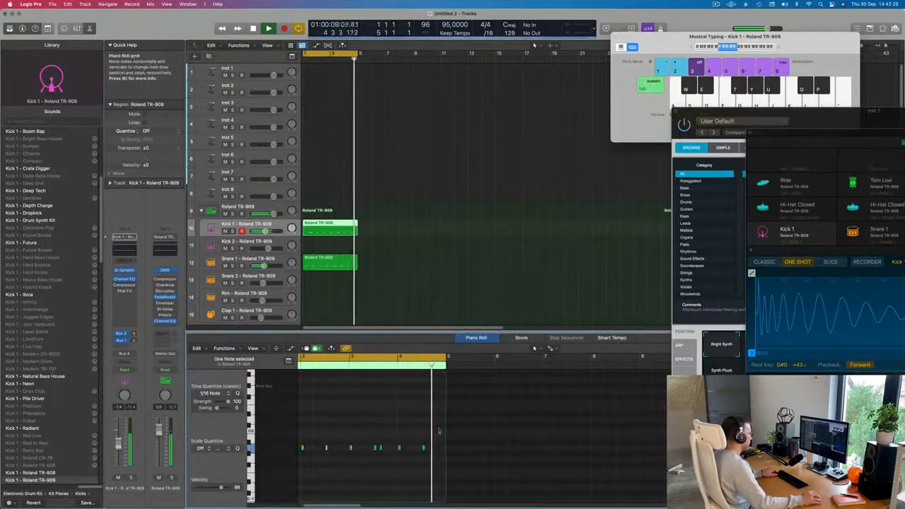
{"action": "scroll", "coordinate": [516, 430], "scroll_direction": "left", "scroll_amount": 10}
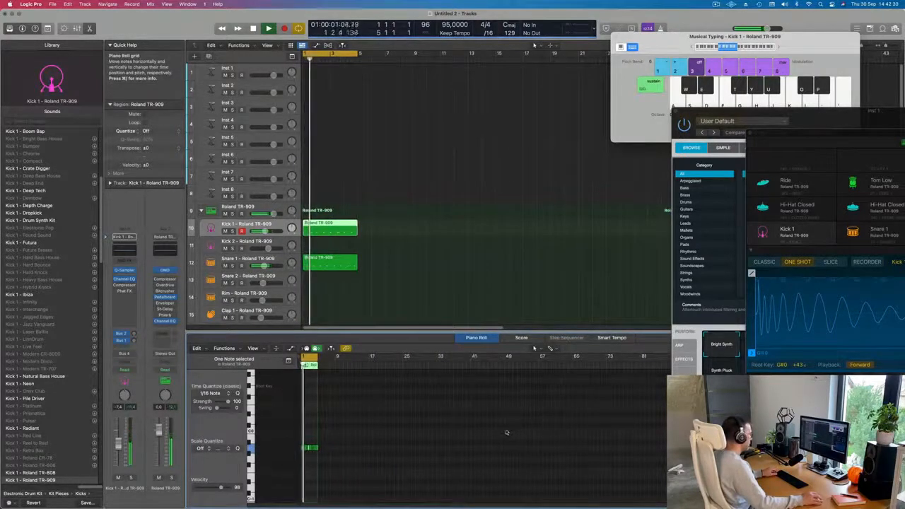
{"action": "scroll", "coordinate": [505, 431], "scroll_direction": "right", "scroll_amount": 3}
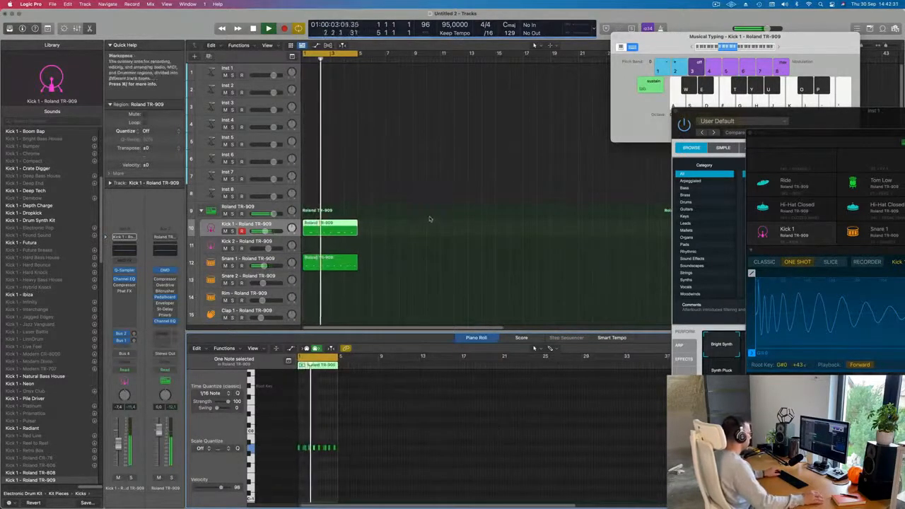
Open the Snare 1 region in the Piano Roll and play it back.
{"action": "left_click", "coordinate": [330, 263]}
{"action": "key", "text": "space"}
{"action": "key", "text": "space"}
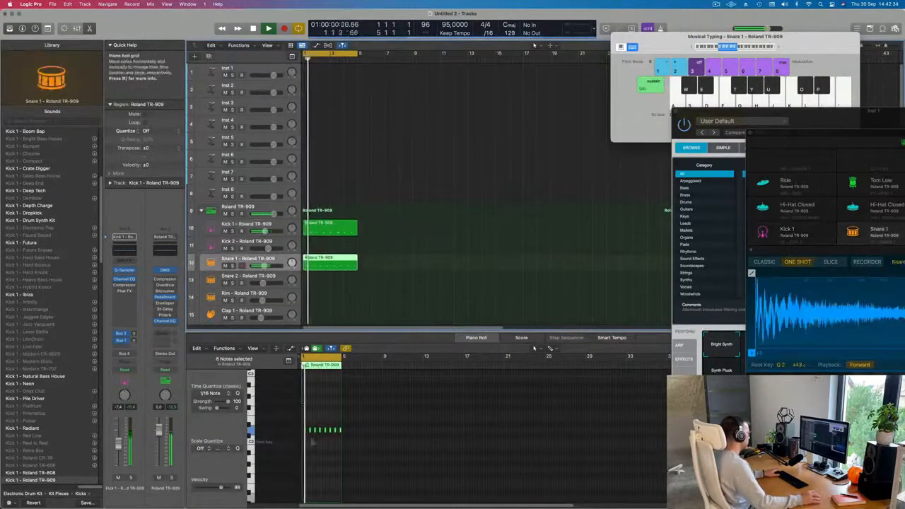
{"action": "left_click", "coordinate": [319, 458]}
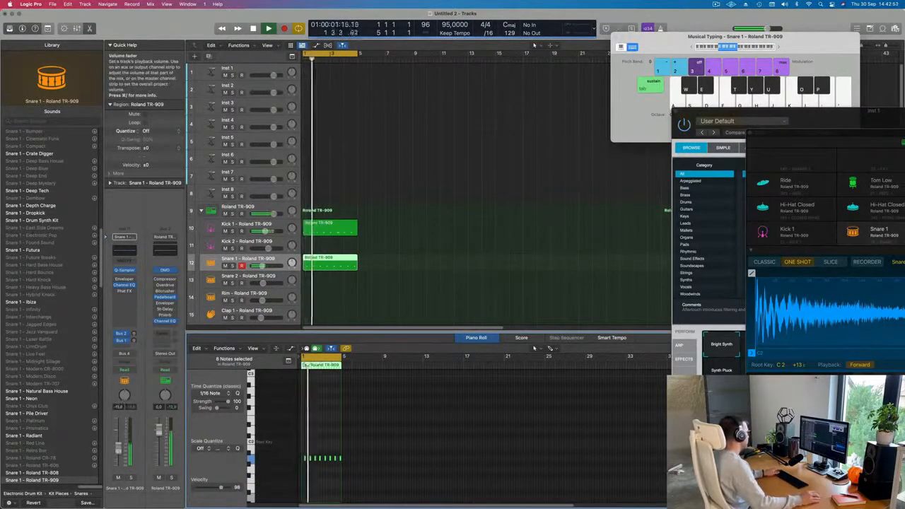
Copy the Kick 1 region onto the Hi-Hat Closed pad track.
{"action": "scroll", "coordinate": [420, 255], "scroll_direction": "down", "scroll_amount": 3}
{"action": "scroll", "coordinate": [369, 269], "scroll_direction": "down", "scroll_amount": 3}
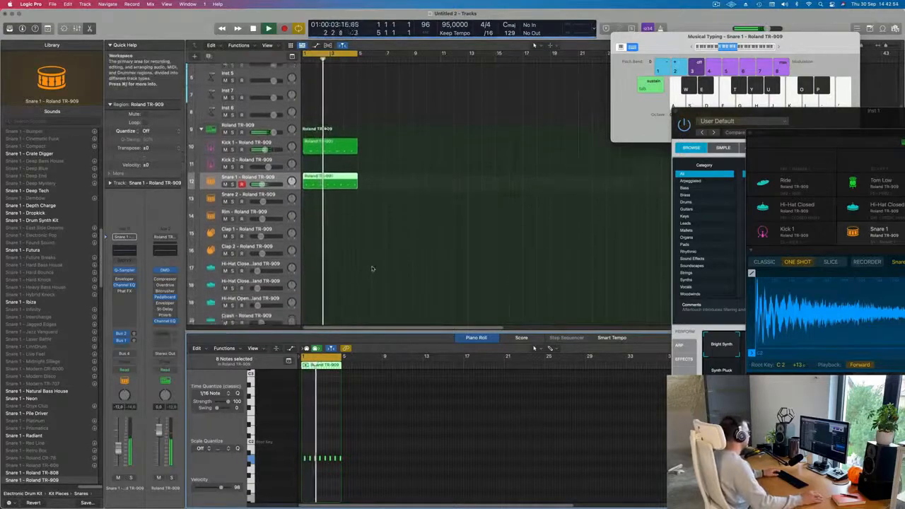
{"action": "left_click", "coordinate": [324, 122]}
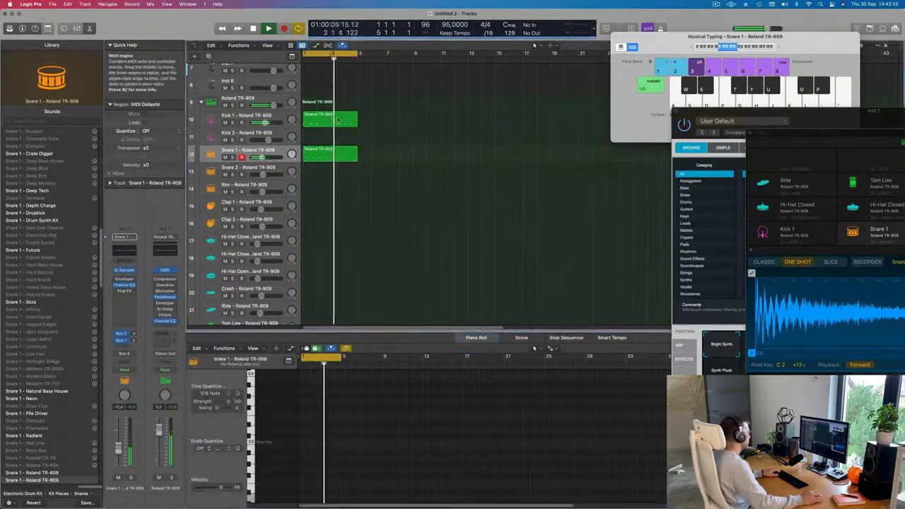
{"action": "left_click_drag", "start_coordinate": [325, 122], "coordinate": [327, 239]}
{"action": "scroll", "coordinate": [327, 456], "scroll_direction": "up", "scroll_amount": 5}
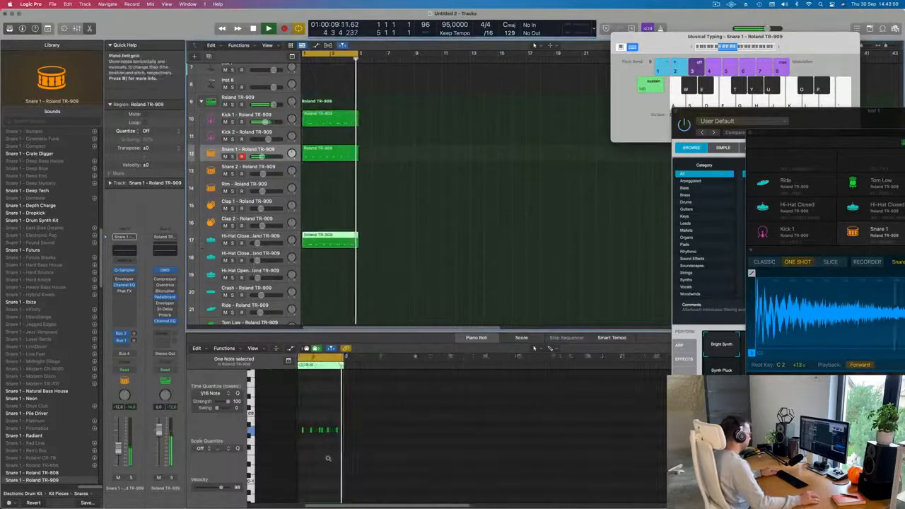
Select the notes of the new hi-hat region in the Piano Roll.
{"action": "key", "text": "space"}
{"action": "left_click_drag", "start_coordinate": [314, 429], "coordinate": [394, 443]}
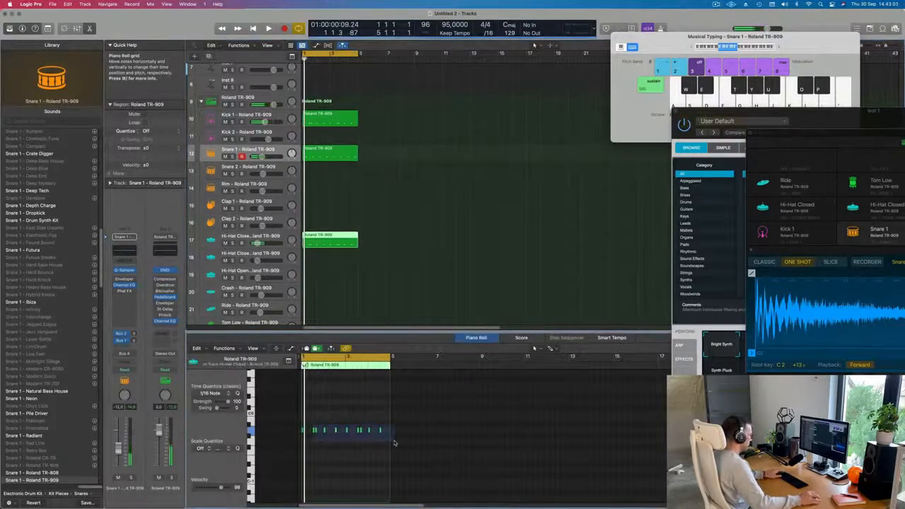
{"action": "scroll", "coordinate": [326, 425], "scroll_direction": "up", "scroll_amount": 2}
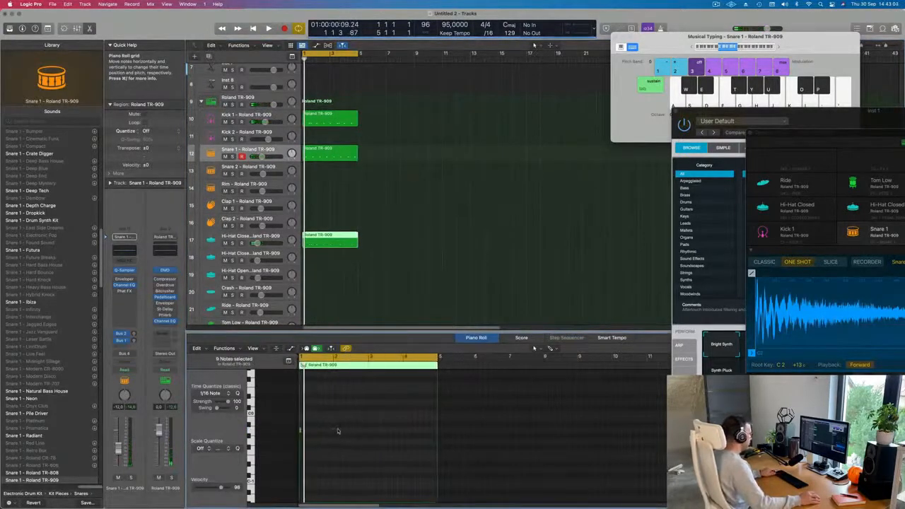
Select a hi-hat note by its pitch and move it slightly later in the Piano Roll.
{"action": "scroll", "coordinate": [337, 430], "scroll_direction": "up", "scroll_amount": 3}
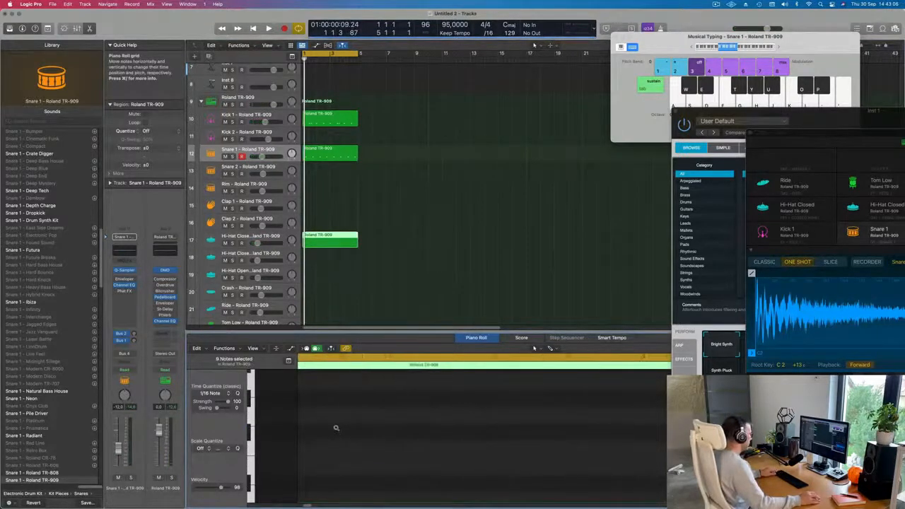
{"action": "scroll", "coordinate": [336, 427], "scroll_direction": "down", "scroll_amount": 3}
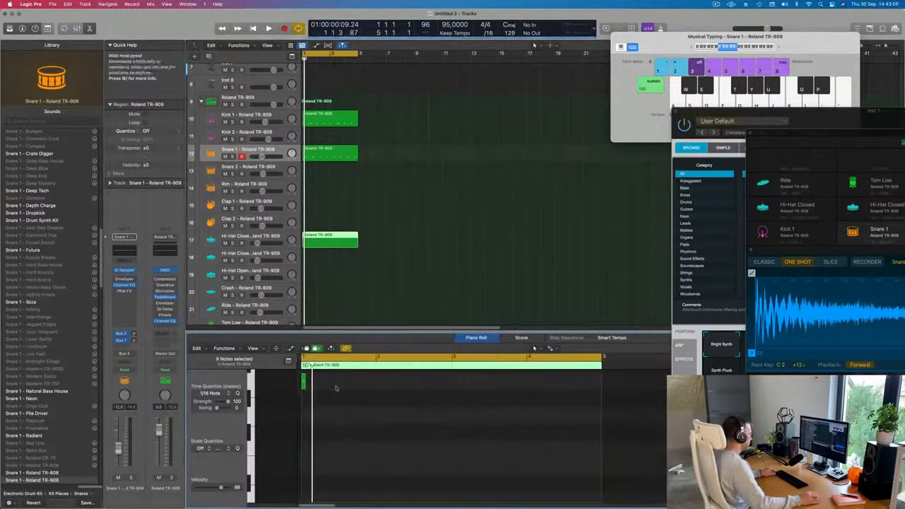
{"action": "left_click", "coordinate": [288, 388]}
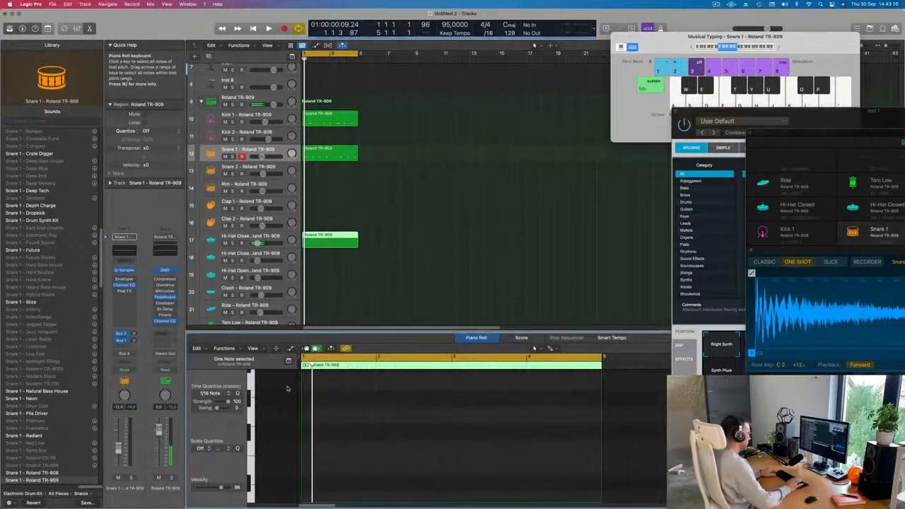
{"action": "scroll", "coordinate": [383, 429], "scroll_direction": "up", "scroll_amount": 8}
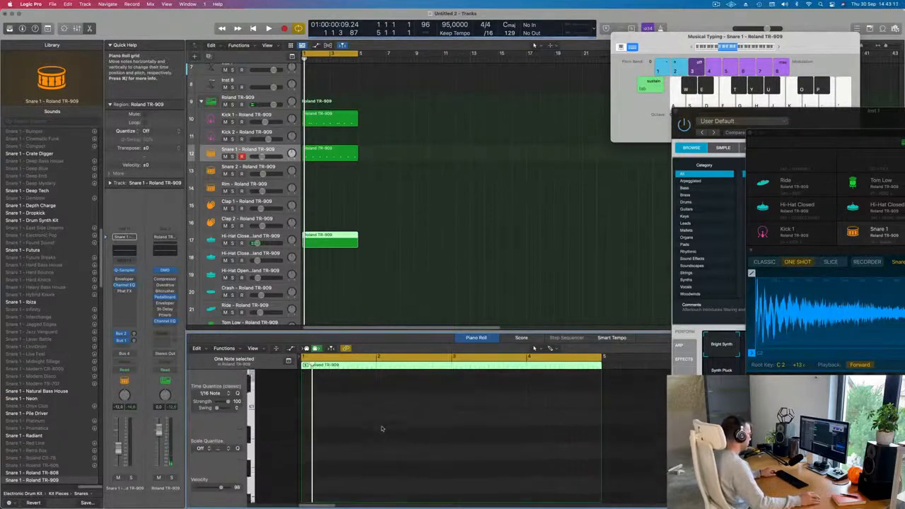
{"action": "scroll", "coordinate": [381, 428], "scroll_direction": "down", "scroll_amount": 5}
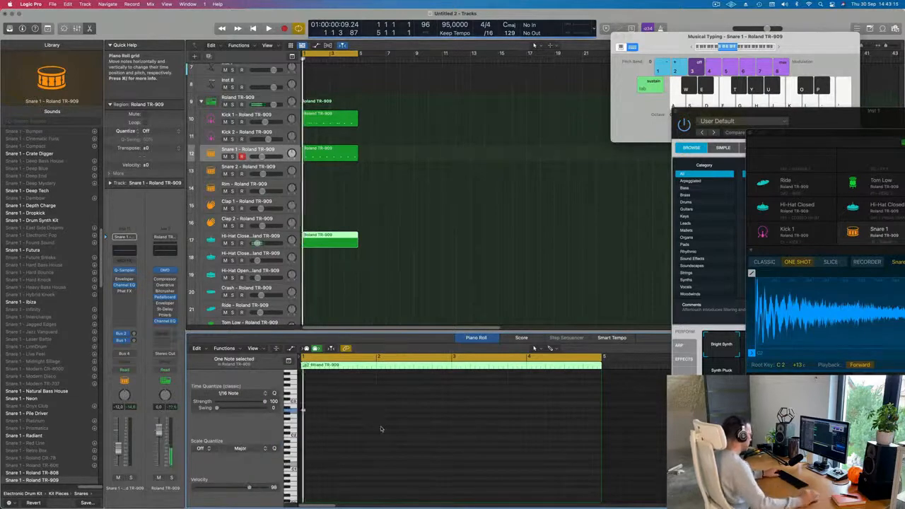
{"action": "scroll", "coordinate": [331, 415], "scroll_direction": "up", "scroll_amount": 3}
{"action": "scroll", "coordinate": [319, 410], "scroll_direction": "left", "scroll_amount": 2}
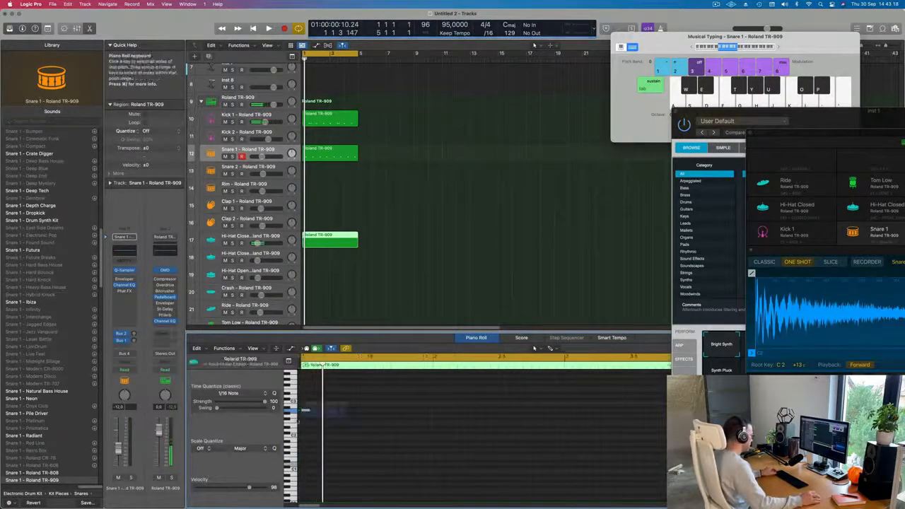
{"action": "left_click_drag", "start_coordinate": [306, 412], "coordinate": [322, 410]}
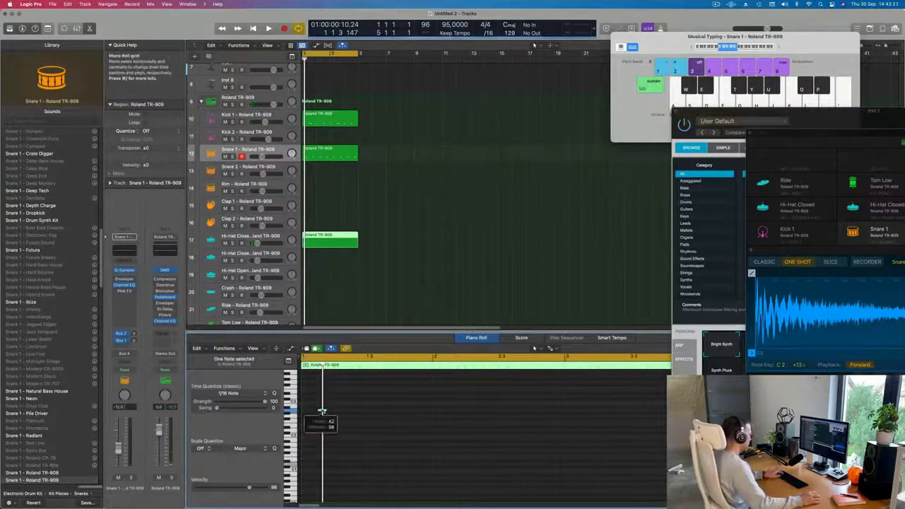
Play the hi-hat region and select all of its notes in the Piano Roll.
{"action": "key", "text": "space"}
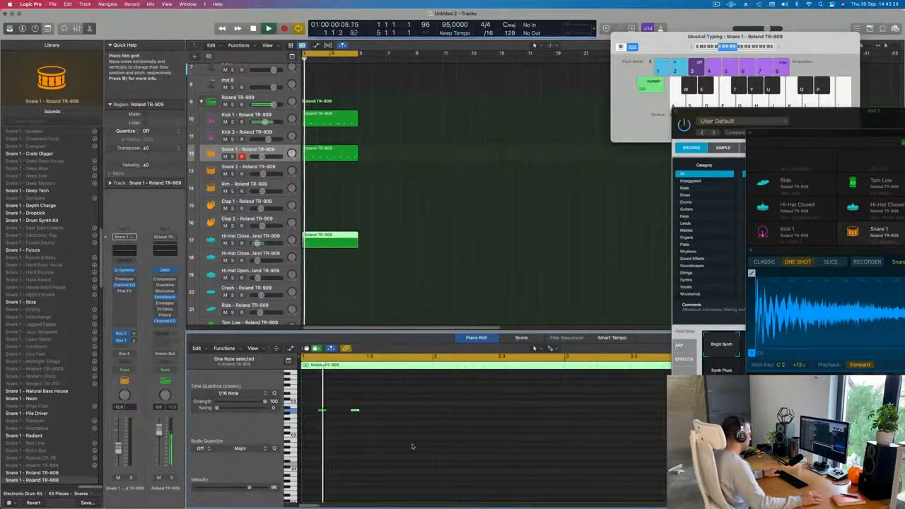
{"action": "left_click", "coordinate": [366, 422]}
{"action": "key", "text": "super+a"}
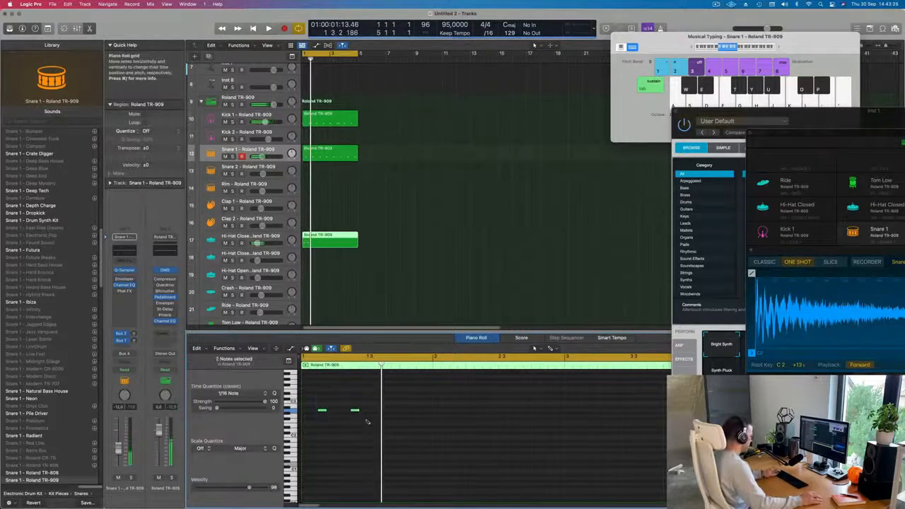
{"action": "key", "text": "space"}
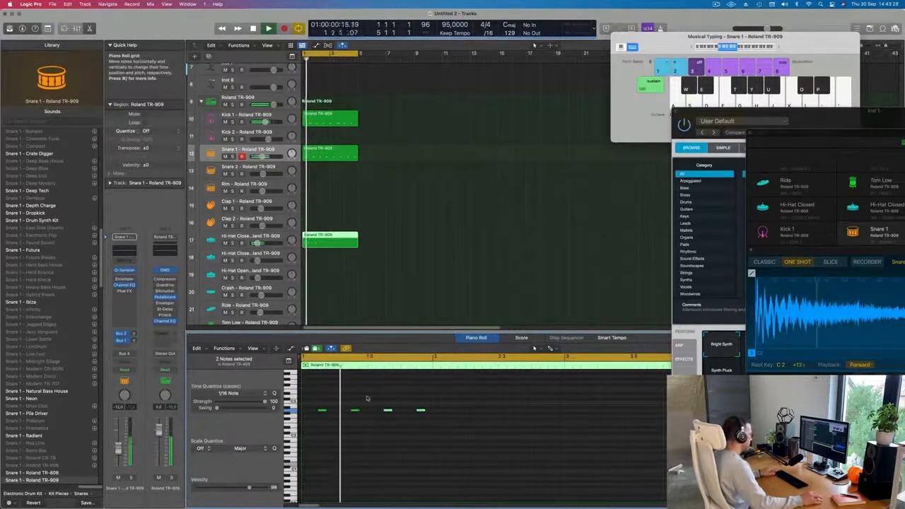
{"action": "key", "text": "super+Left"}
{"action": "key", "text": "super+Left"}
{"action": "key", "text": "super+Left"}
{"action": "key", "text": "super+Left"}
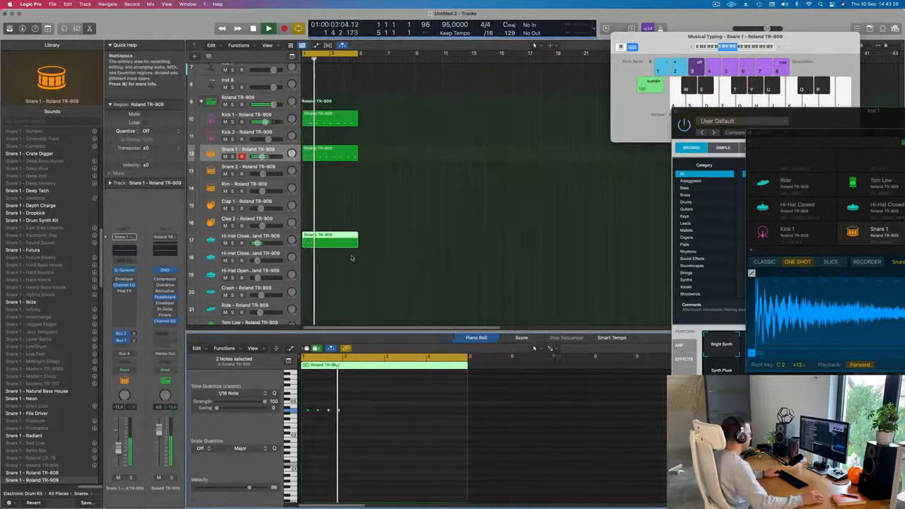
Shorten the hi-hat region and repeat it three times along the Hi-Hat Closed track.
{"action": "double_click", "coordinate": [316, 241], "text": "super"}
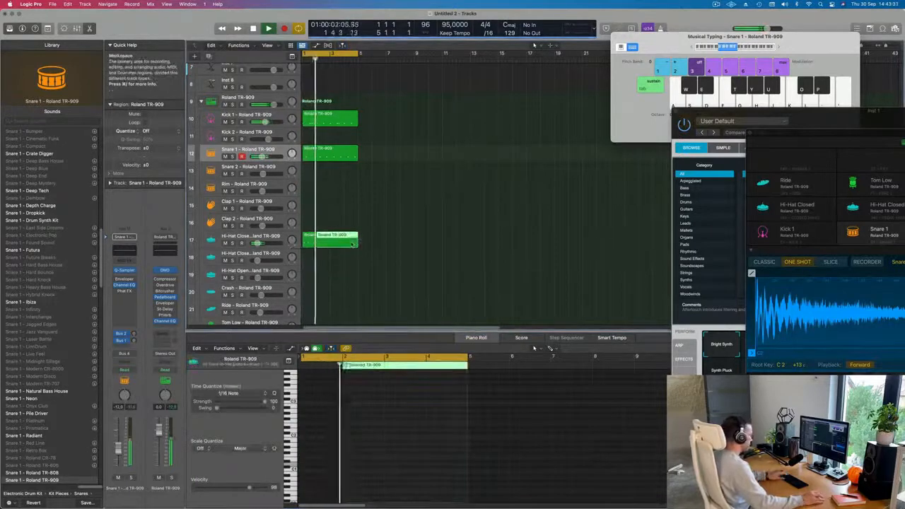
{"action": "key", "text": "Delete"}
{"action": "key", "text": "super+r"}
{"action": "key", "text": "super+r"}
{"action": "key", "text": "super+r"}
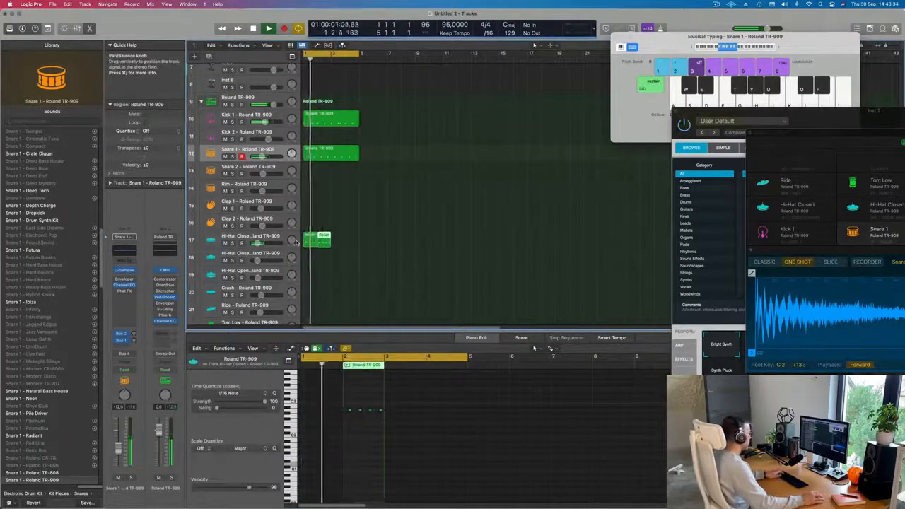
Copy a hi-hat region onto the Tom Low track.
{"action": "scroll", "coordinate": [331, 283], "scroll_direction": "down", "scroll_amount": 3}
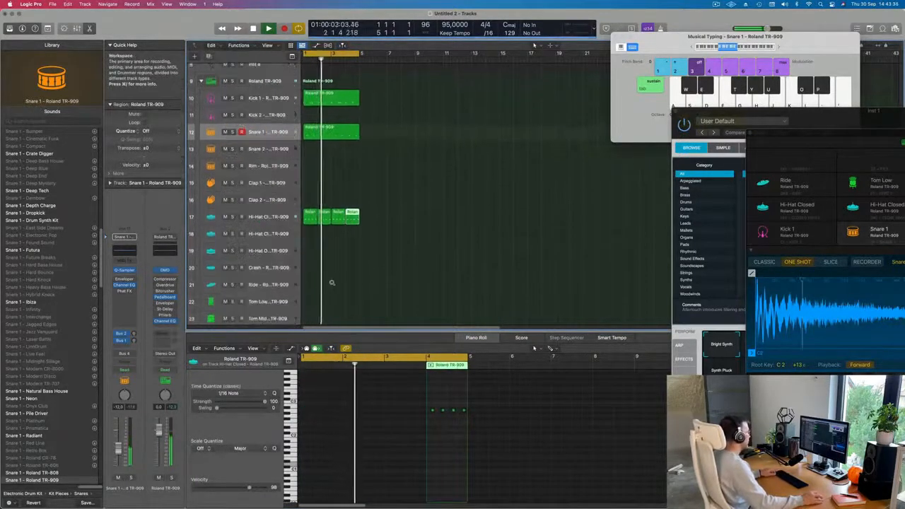
{"action": "scroll", "coordinate": [329, 262], "scroll_direction": "up", "scroll_amount": 2}
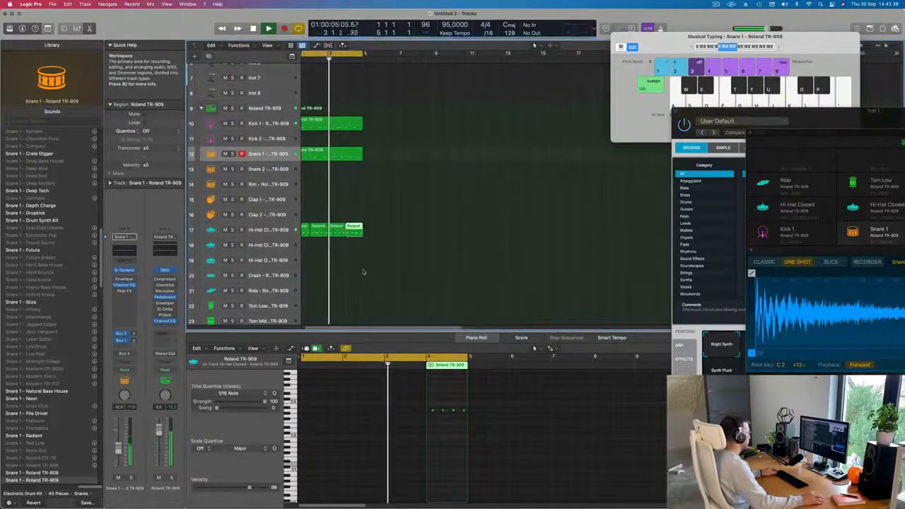
{"action": "scroll", "coordinate": [363, 272], "scroll_direction": "down", "scroll_amount": 4}
{"action": "scroll", "coordinate": [332, 212], "scroll_direction": "left", "scroll_amount": 1}
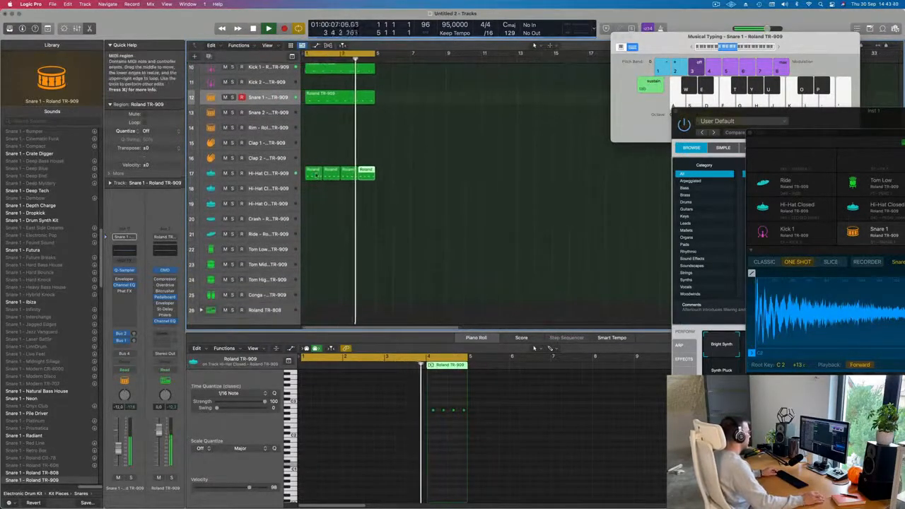
{"action": "left_click_drag", "start_coordinate": [314, 173], "coordinate": [310, 258]}
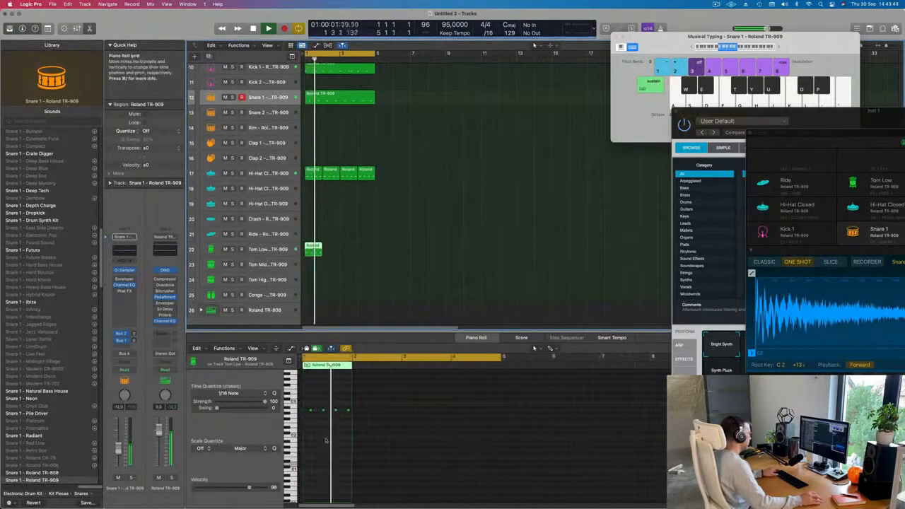
Marquee-select the copied hi-hat notes in the Tom Low region and delete them.
{"action": "scroll", "coordinate": [309, 411], "scroll_direction": "up", "scroll_amount": 5}
{"action": "left_click_drag", "start_coordinate": [317, 402], "coordinate": [414, 435]}
{"action": "key", "text": "BackSpace"}
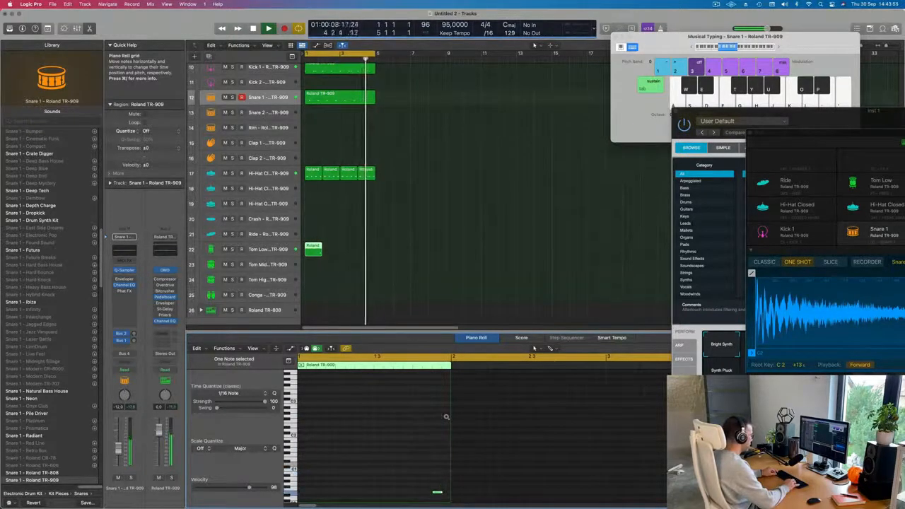
Repeat the Tom Low region to make three copies along its track.
{"action": "scroll", "coordinate": [441, 419], "scroll_direction": "down", "scroll_amount": 3}
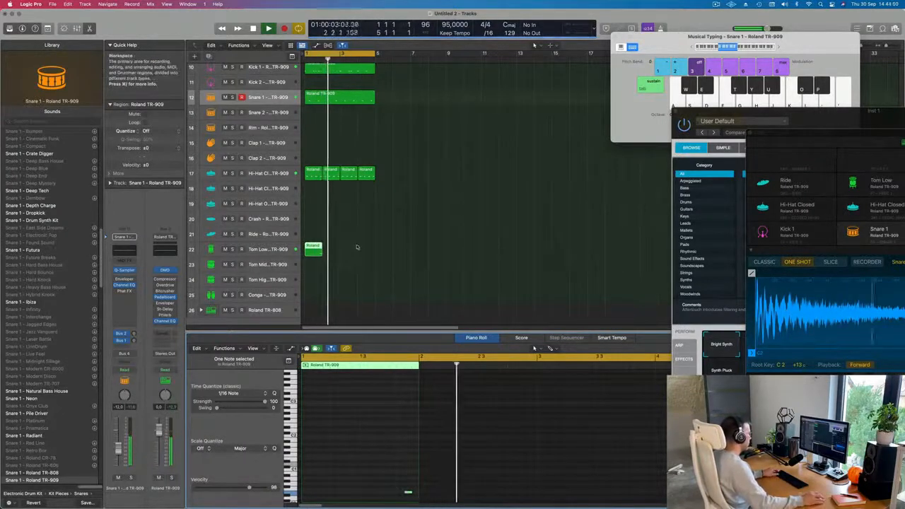
{"action": "left_click", "coordinate": [317, 251]}
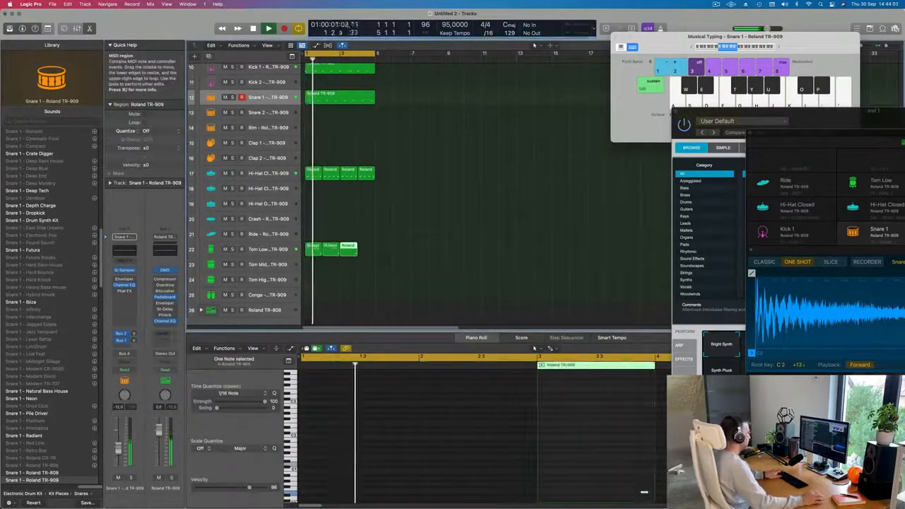
{"action": "scroll", "coordinate": [402, 257], "scroll_direction": "up", "scroll_amount": 5}
{"action": "scroll", "coordinate": [401, 257], "scroll_direction": "up", "scroll_amount": 3}
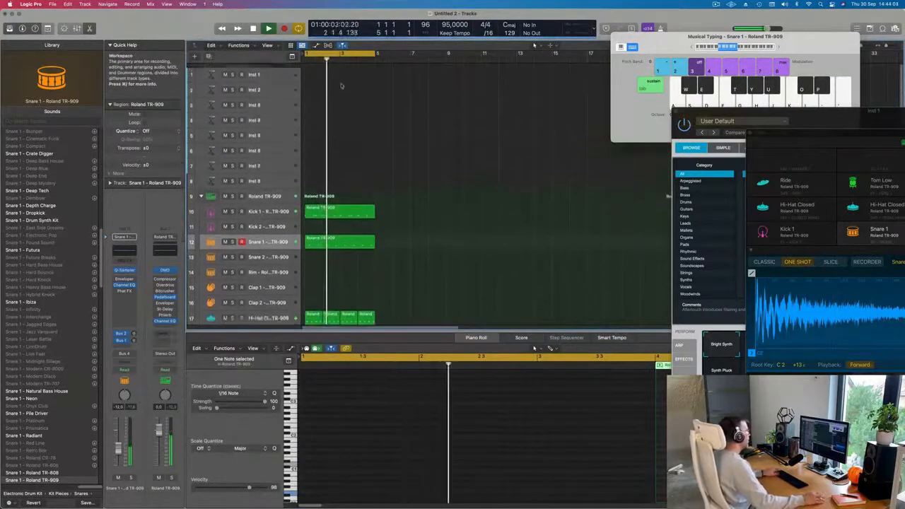
Select the Inst 1 track and enlarge its track height.
{"action": "left_click", "coordinate": [270, 70]}
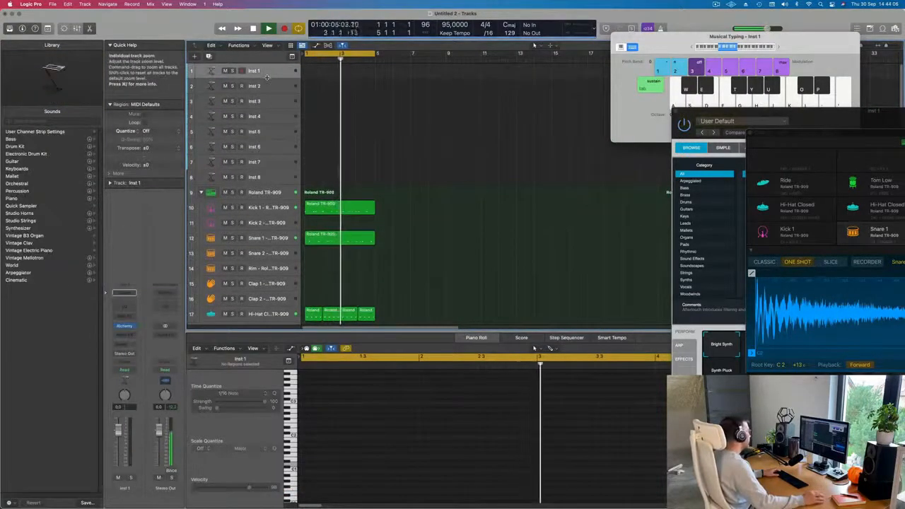
{"action": "left_click_drag", "start_coordinate": [263, 79], "coordinate": [264, 114]}
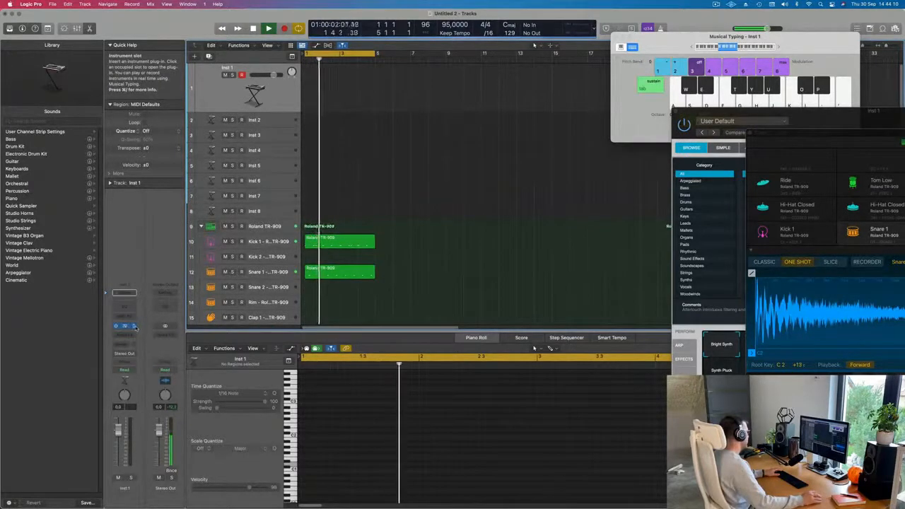
Load the Arturia Modular V AU instrument in stereo on Inst 1 and move its window aside.
{"action": "left_click", "coordinate": [127, 327]}
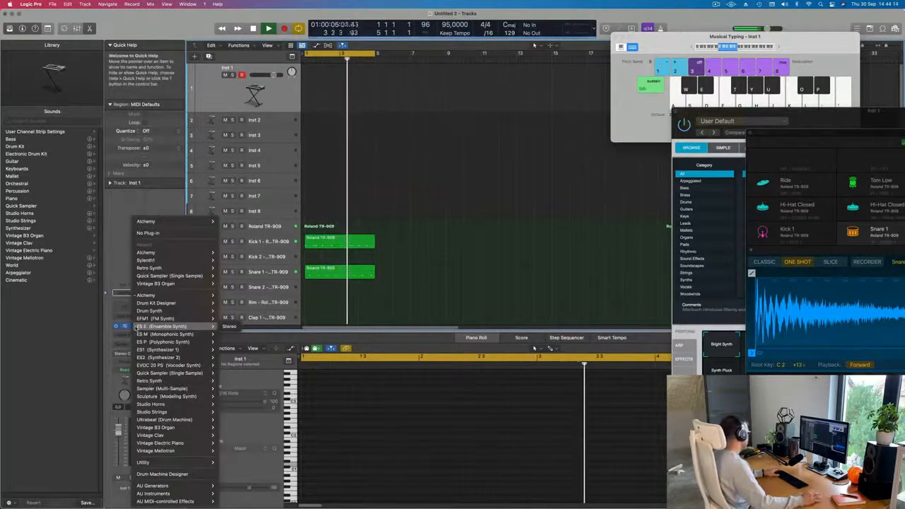
{"action": "mouse_move", "coordinate": [162, 494]}
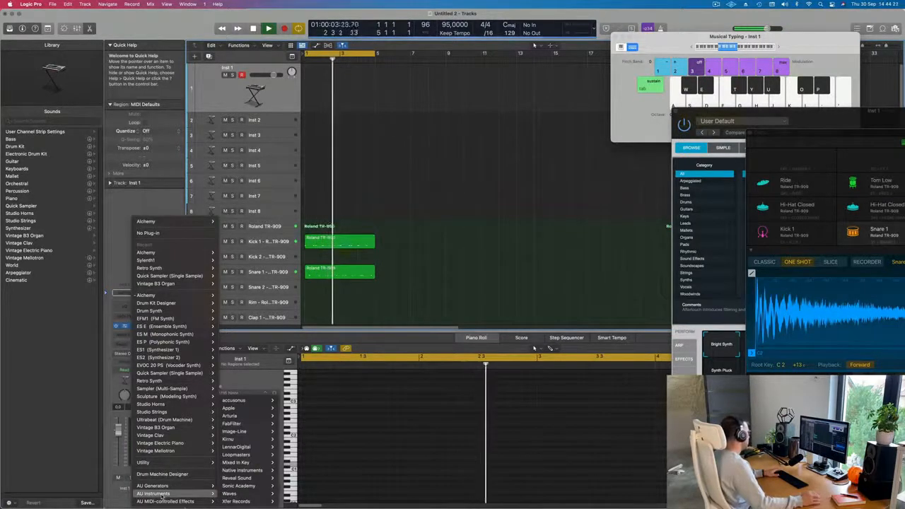
{"action": "left_click", "coordinate": [110, 242]}
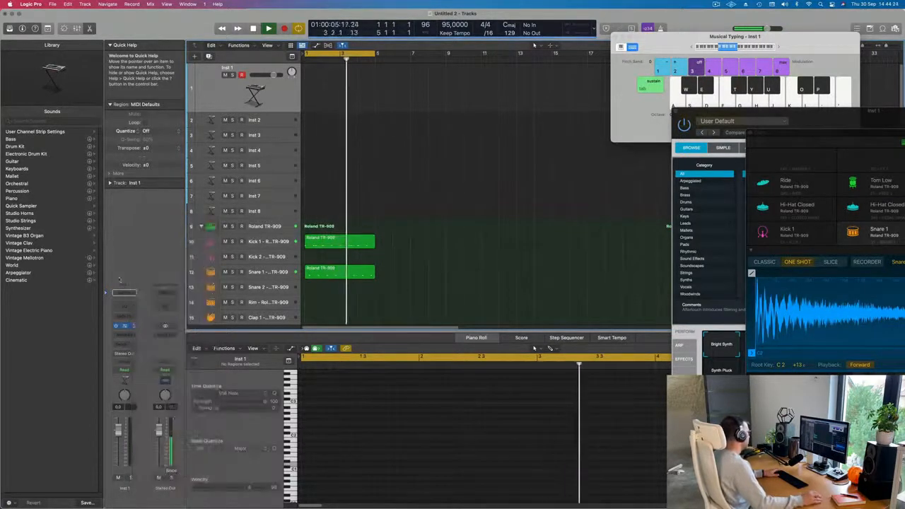
{"action": "left_click", "coordinate": [135, 327]}
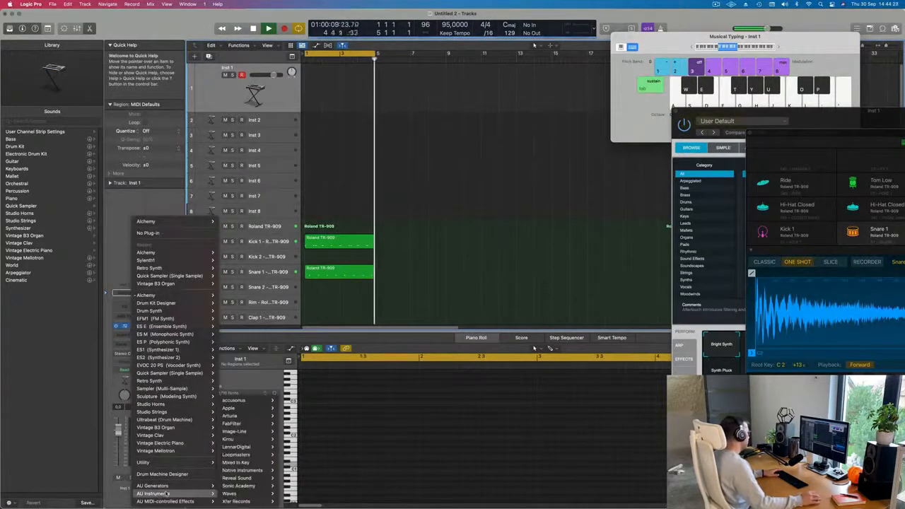
{"action": "mouse_move", "coordinate": [224, 493]}
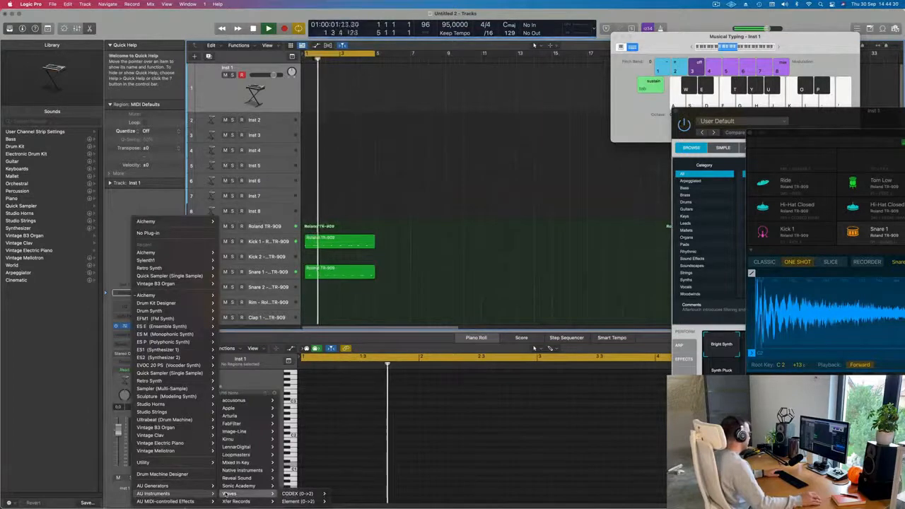
{"action": "mouse_move", "coordinate": [231, 415]}
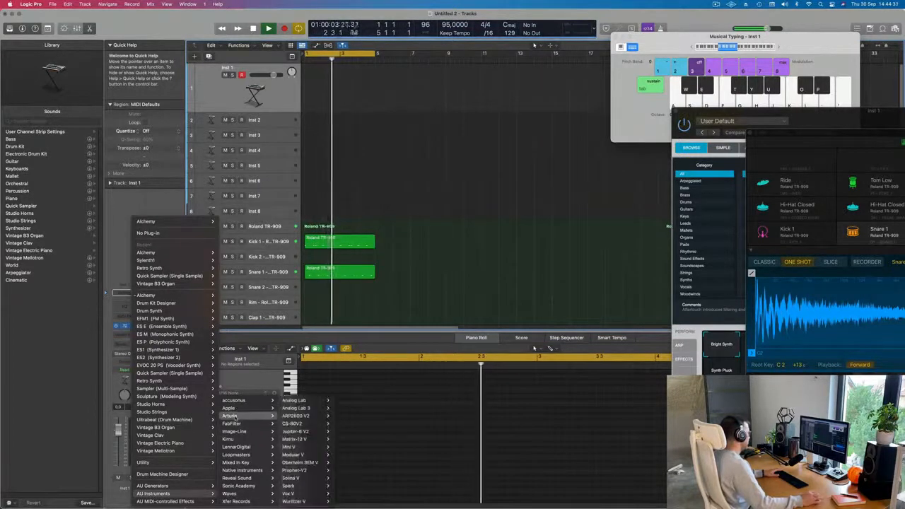
{"action": "mouse_move", "coordinate": [305, 424]}
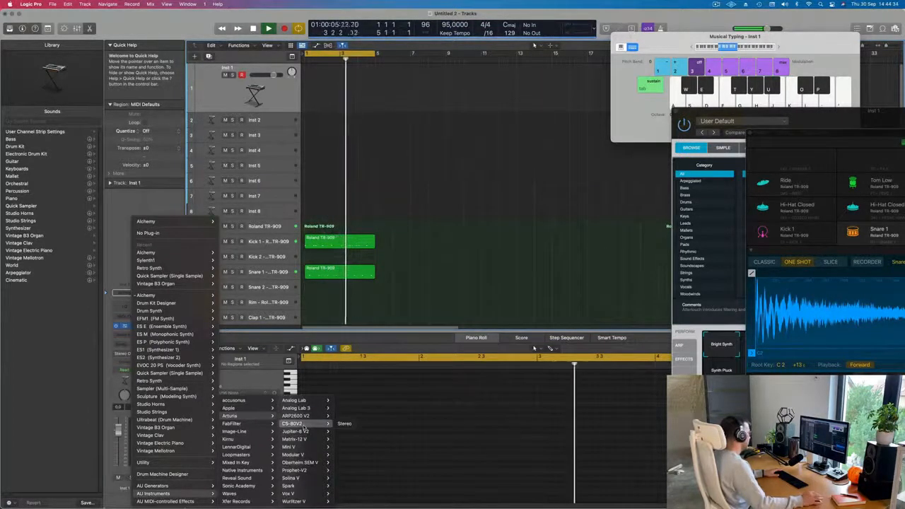
{"action": "mouse_move", "coordinate": [307, 440]}
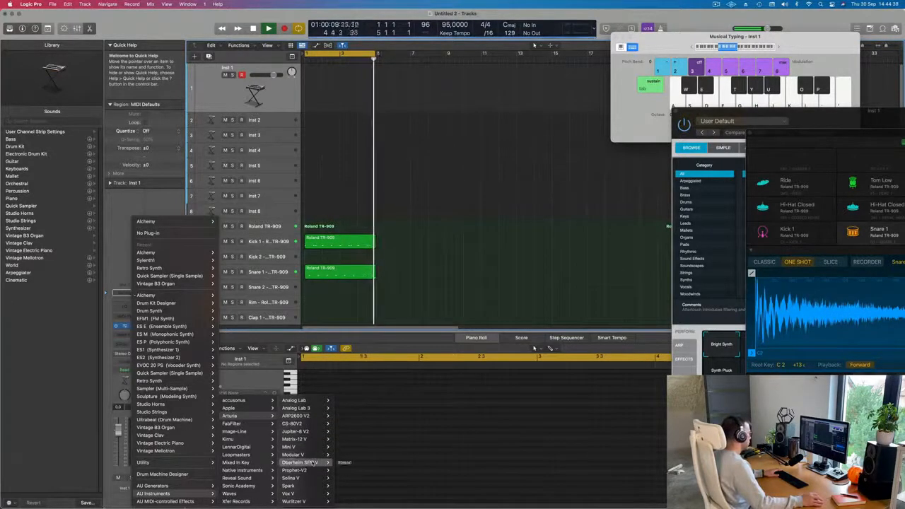
{"action": "mouse_move", "coordinate": [314, 455]}
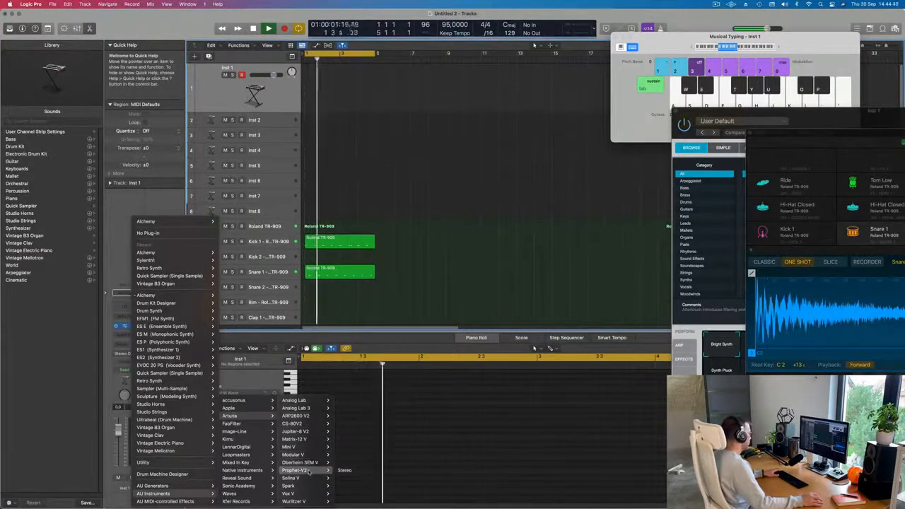
{"action": "mouse_move", "coordinate": [304, 470]}
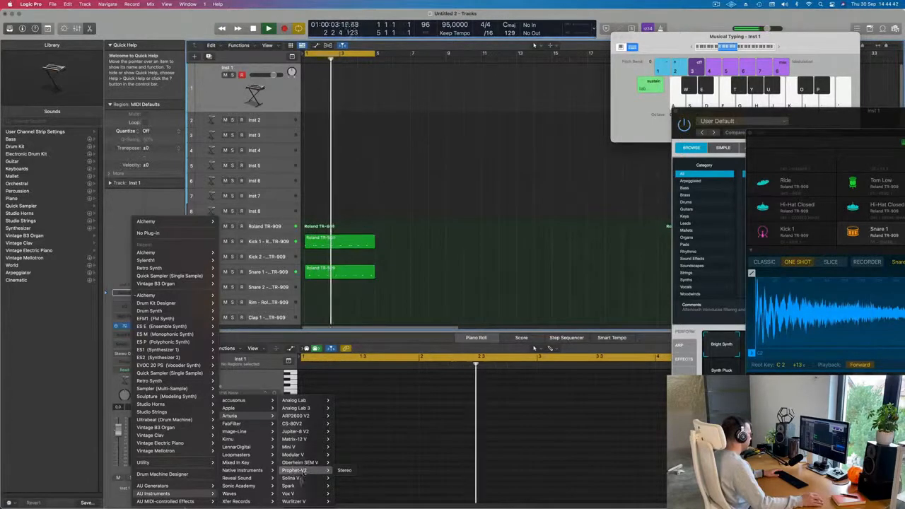
{"action": "left_click", "coordinate": [341, 455]}
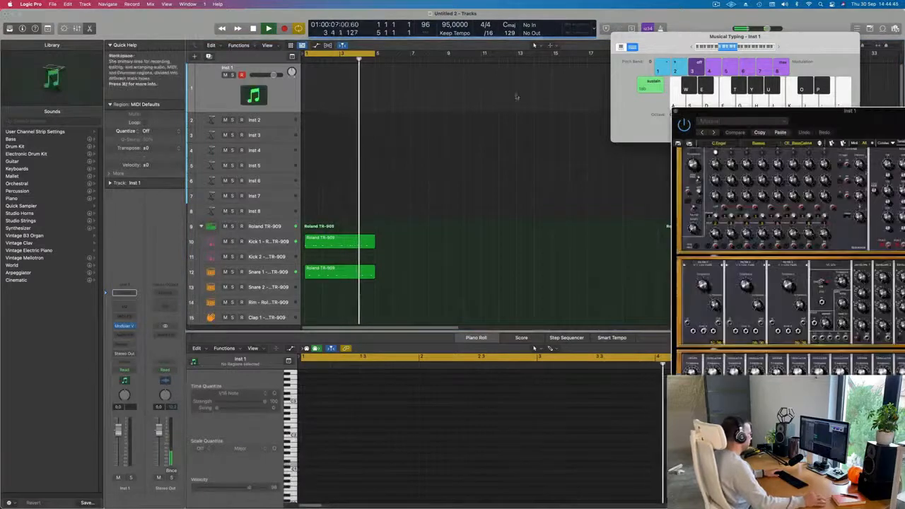
{"action": "left_click_drag", "start_coordinate": [811, 115], "coordinate": [573, 60]}
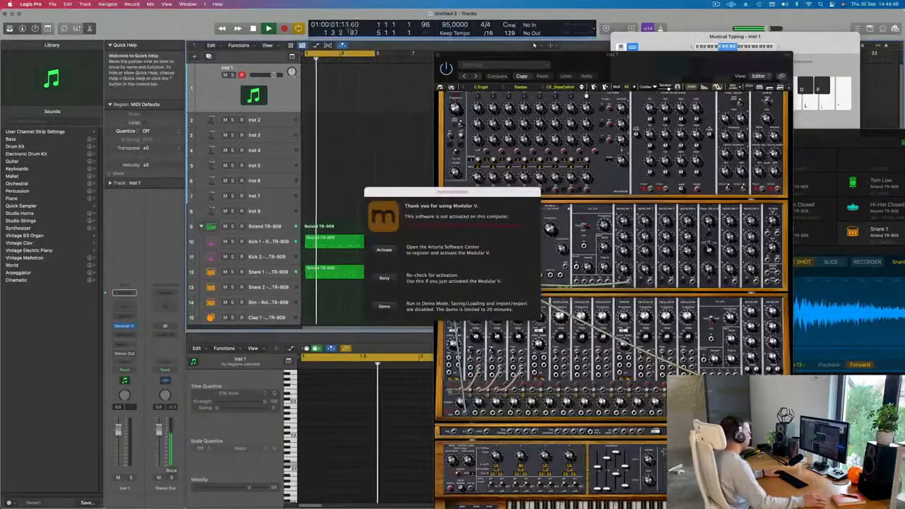
Dismiss the Modular V authorization dialog by running the plug-in in demo mode.
{"action": "left_click_drag", "start_coordinate": [452, 192], "coordinate": [400, 188]}
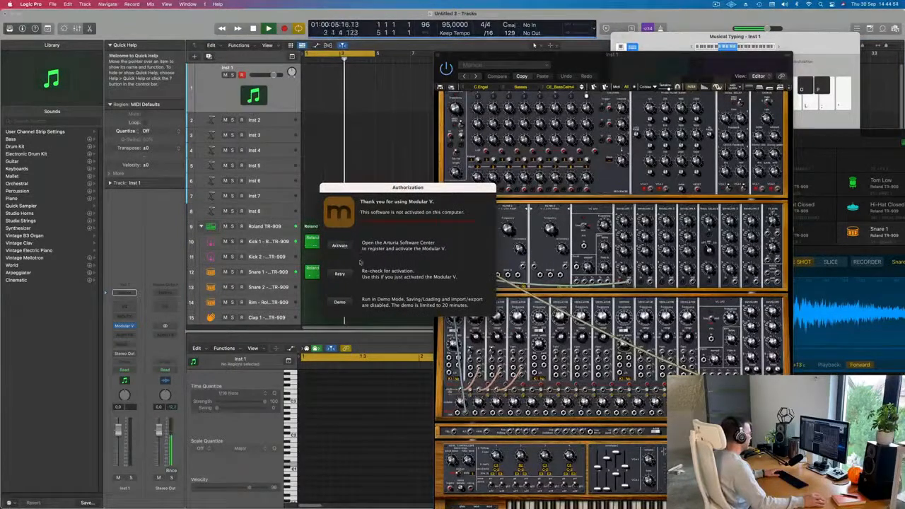
{"action": "left_click", "coordinate": [339, 274]}
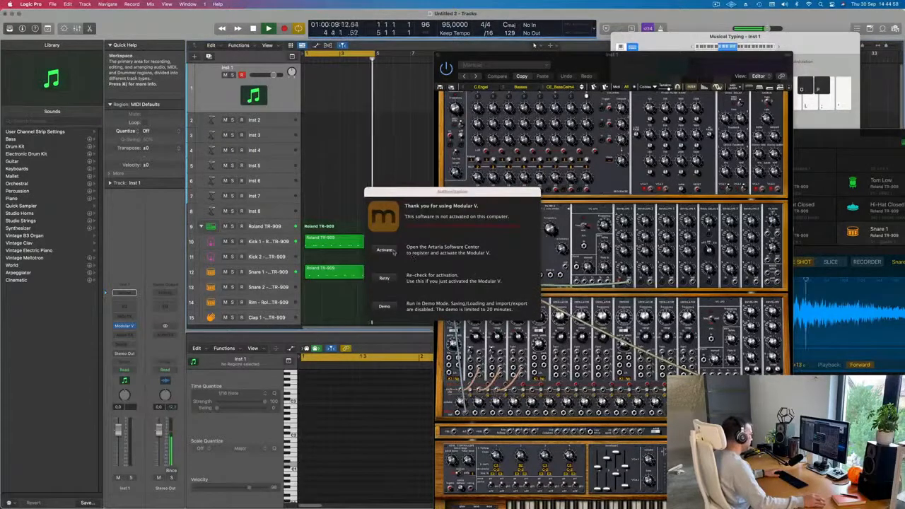
{"action": "key", "text": "space"}
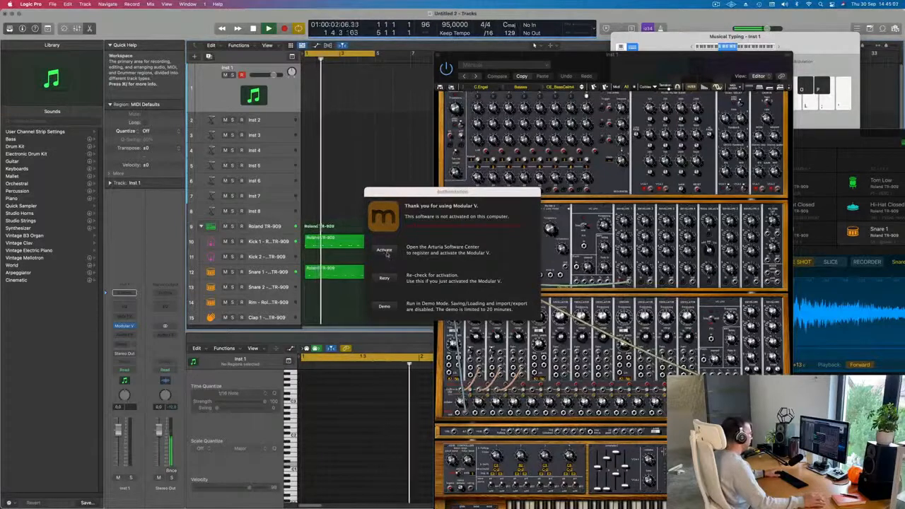
{"action": "left_click", "coordinate": [384, 251]}
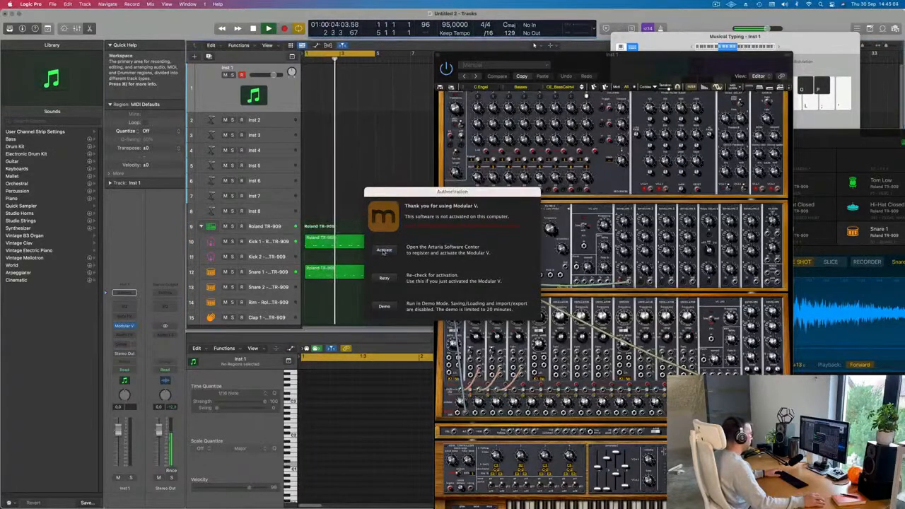
{"action": "left_click_drag", "start_coordinate": [438, 193], "coordinate": [459, 193]}
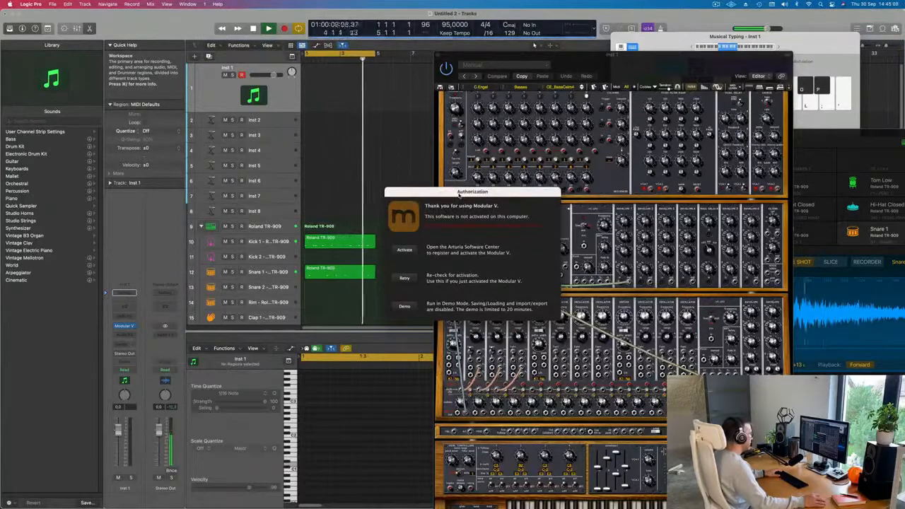
{"action": "left_click", "coordinate": [404, 307]}
Lower the Inst 1 channel's volume fader slightly.
{"action": "left_click_drag", "start_coordinate": [608, 57], "coordinate": [495, 29]}
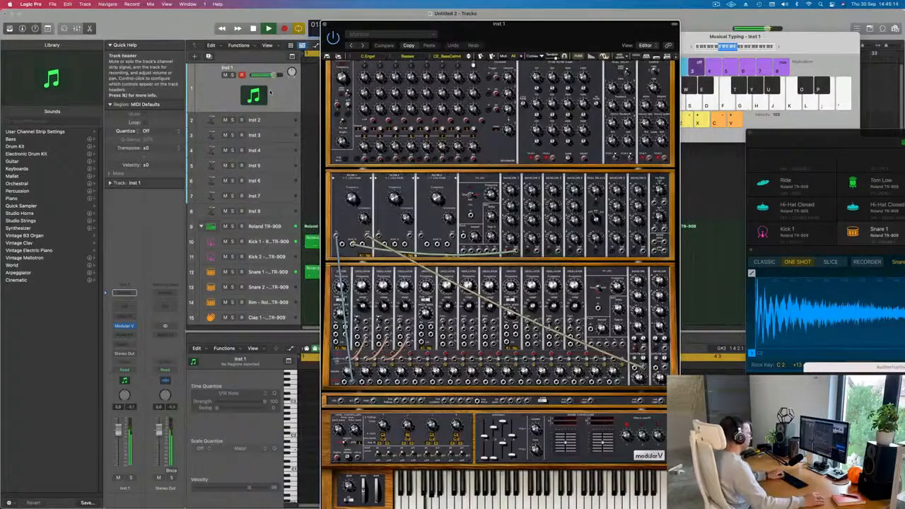
{"action": "left_click_drag", "start_coordinate": [453, 23], "coordinate": [363, 13]}
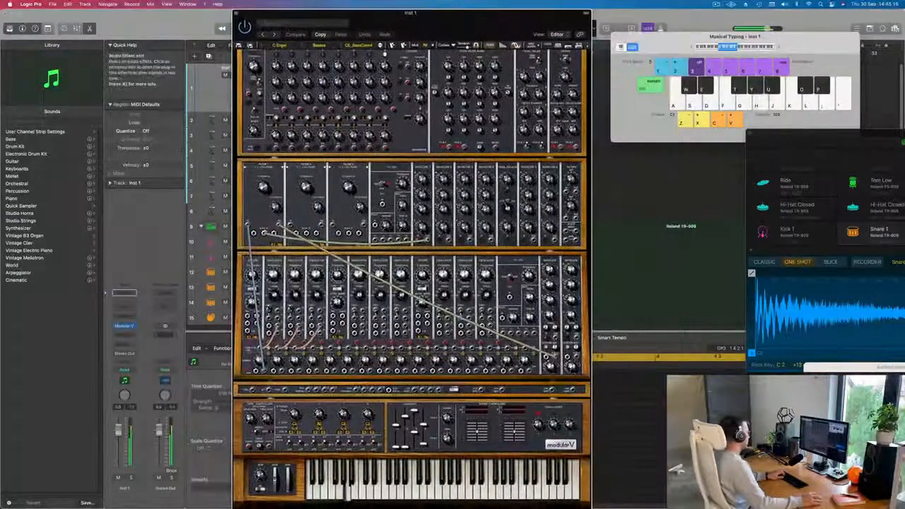
{"action": "left_click_drag", "start_coordinate": [118, 439], "coordinate": [120, 443]}
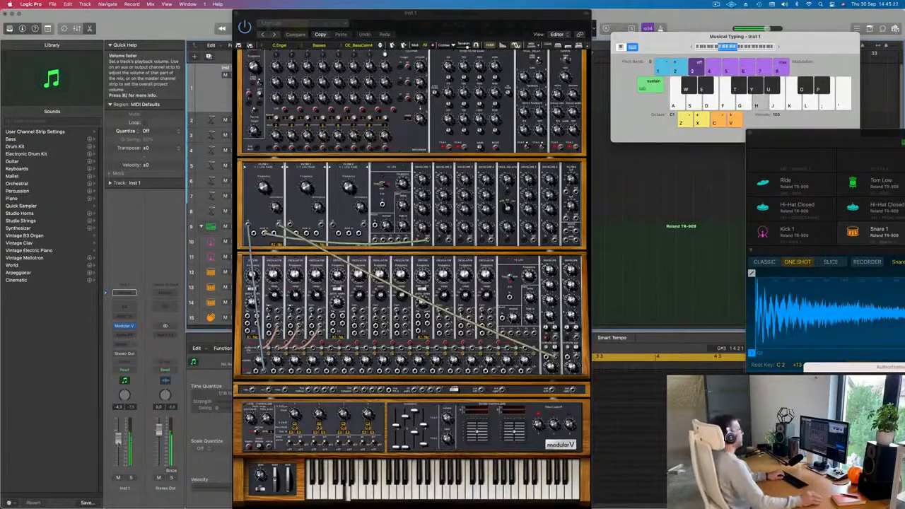
Audition the Modular V's current patch by playing a few notes with Musical Typing.
{"action": "left_click", "coordinate": [777, 48]}
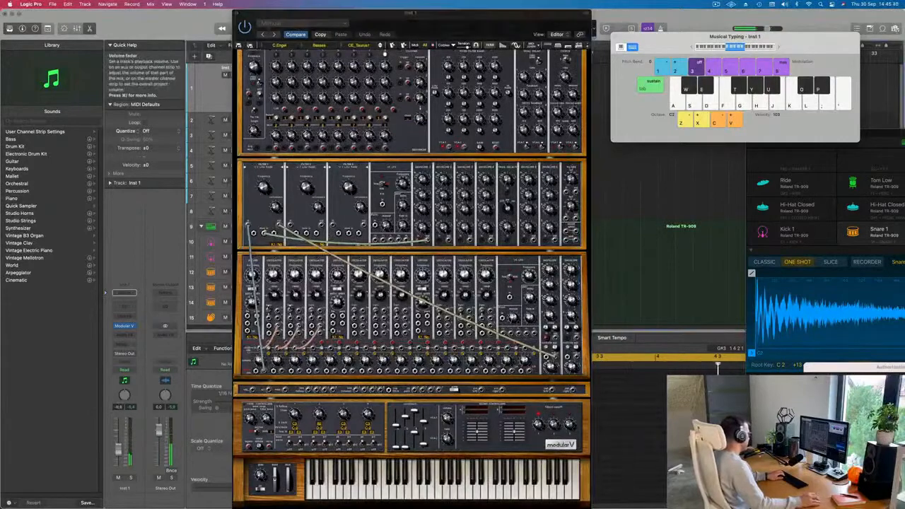
{"action": "key", "text": "f"}
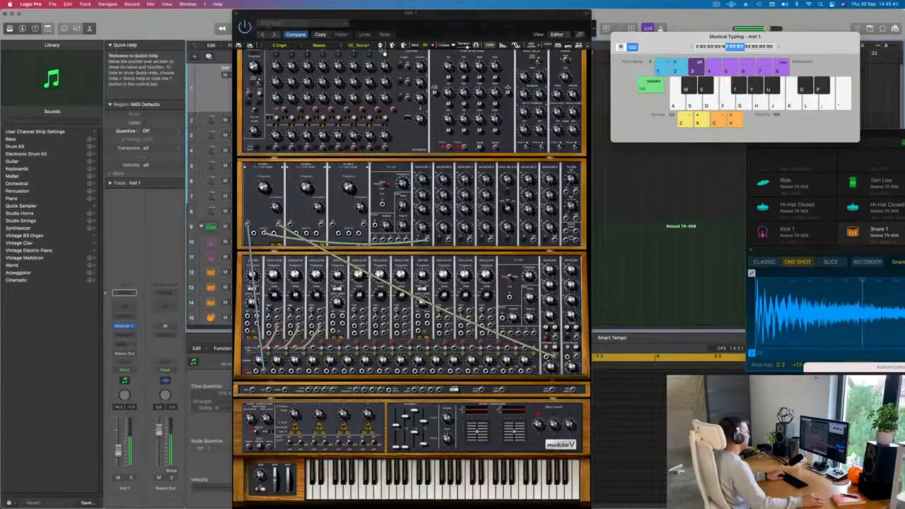
{"action": "left_click_drag", "start_coordinate": [428, 22], "coordinate": [546, 13]}
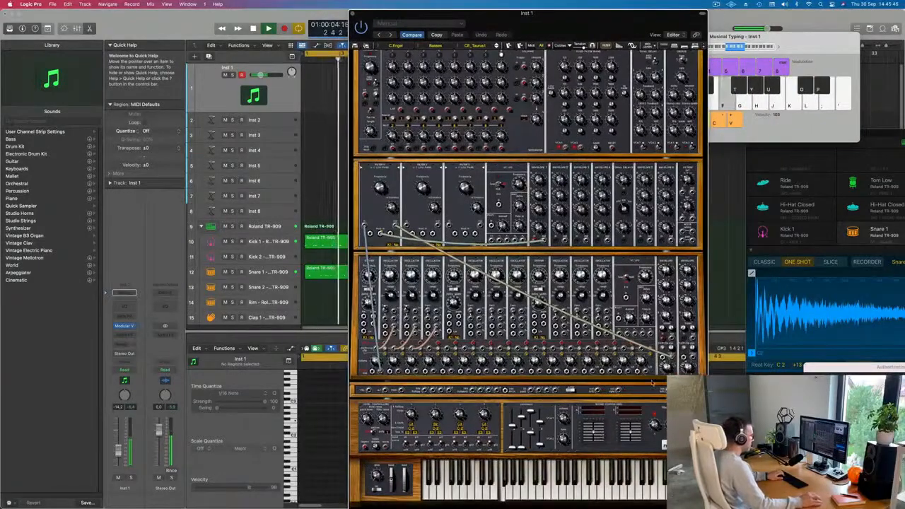
{"action": "key", "text": "f"}
{"action": "key", "text": "g"}
{"action": "key", "text": "h"}
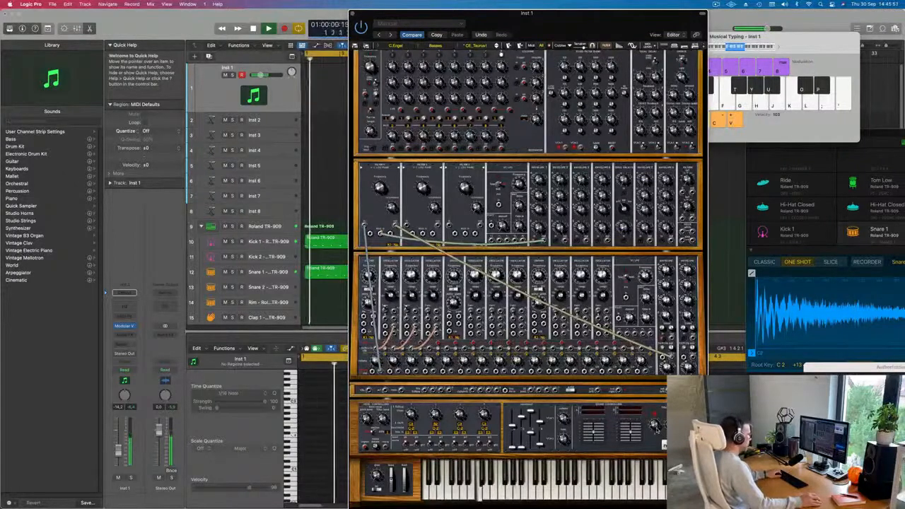
Change the Musical Typing octave and play a melody to audition the synth patch.
{"action": "left_click", "coordinate": [819, 59]}
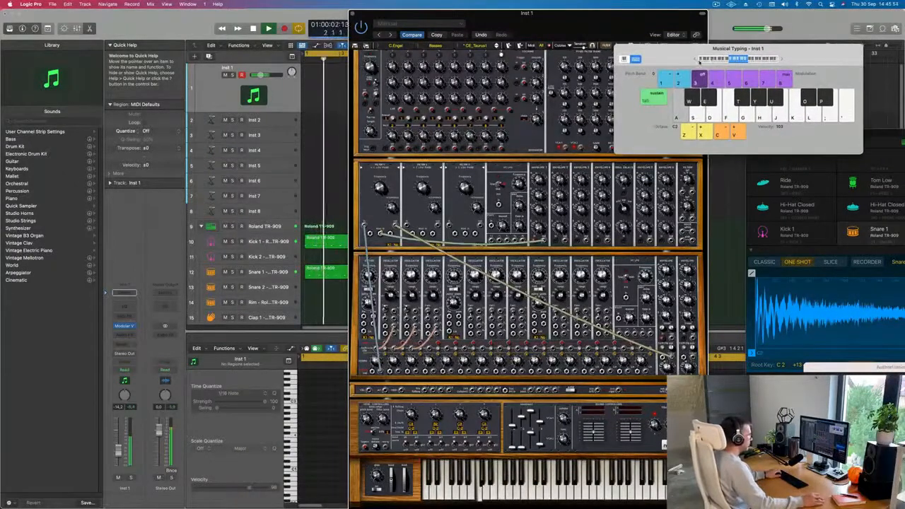
{"action": "left_click", "coordinate": [696, 61]}
{"action": "key", "text": "a"}
{"action": "key", "text": "a"}
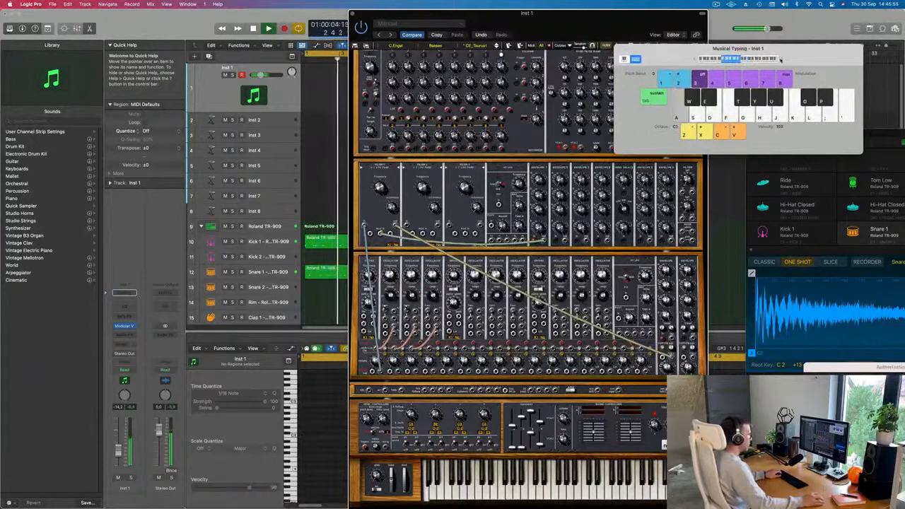
{"action": "key", "text": "a"}
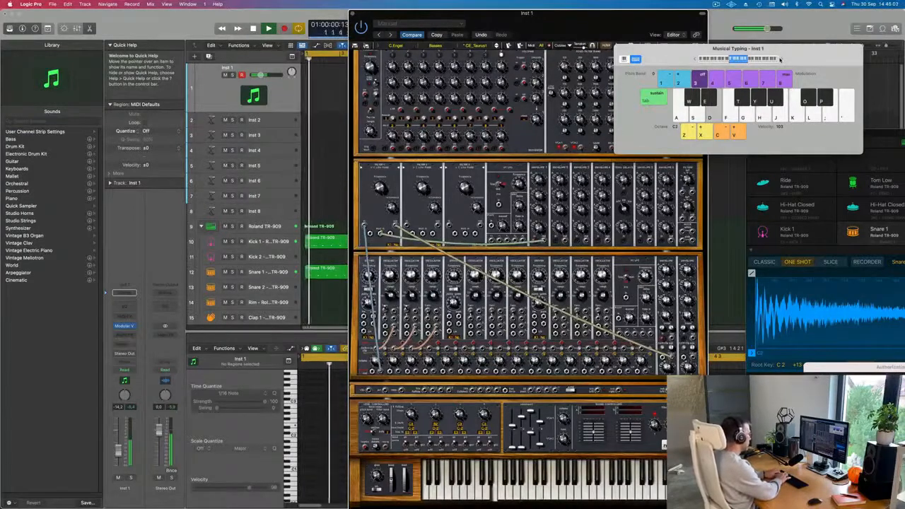
{"action": "key", "text": "g"}
{"action": "key", "text": "k"}
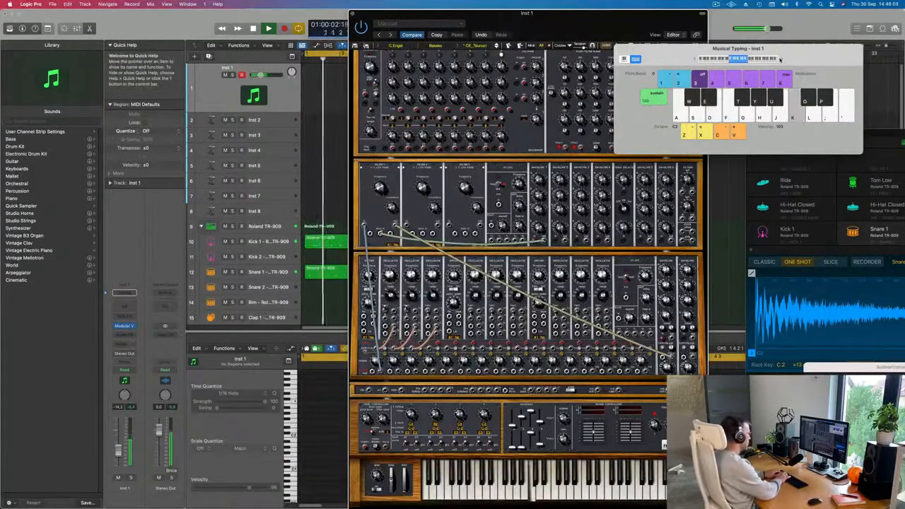
{"action": "key", "text": "d"}
{"action": "key", "text": "g"}
{"action": "key", "text": "j"}
{"action": "key", "text": "h"}
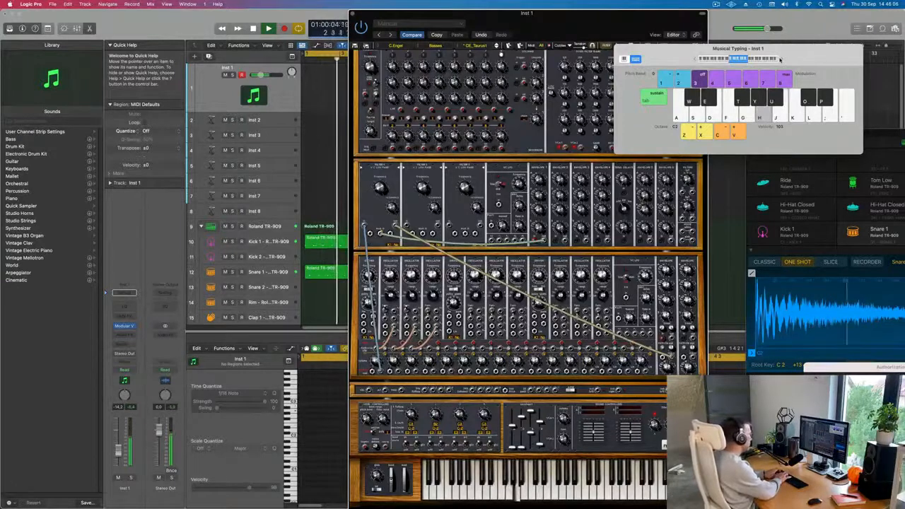
{"action": "key", "text": "s"}
{"action": "key", "text": "d"}
{"action": "key", "text": "g"}
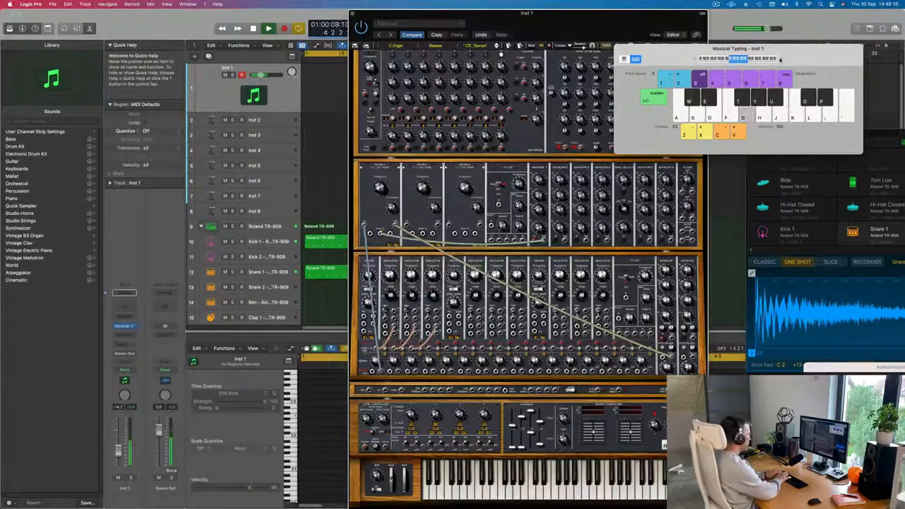
{"action": "key", "text": "j"}
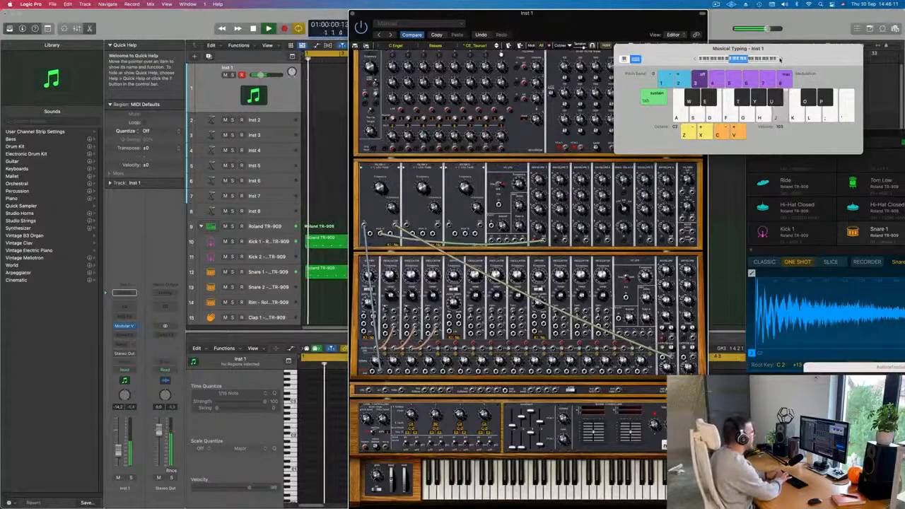
{"action": "key", "text": "d"}
{"action": "key", "text": "k"}
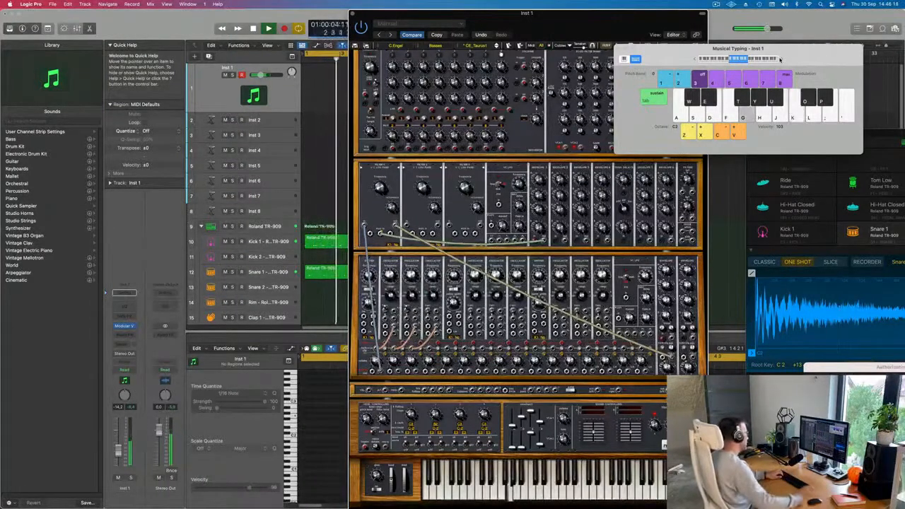
{"action": "key", "text": "d"}
{"action": "key", "text": "g"}
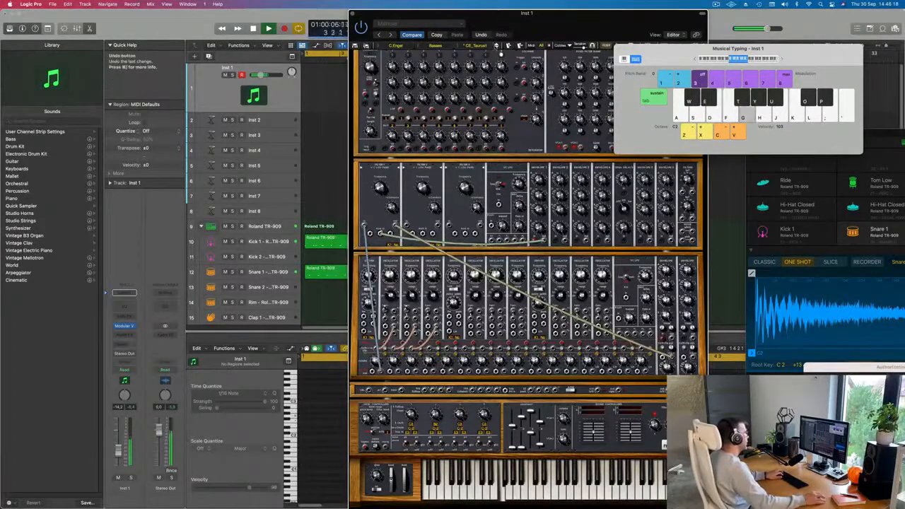
Load the JMB_Birdland preset from the Modular V's All > Basses bank and audition it.
{"action": "left_click", "coordinate": [498, 47]}
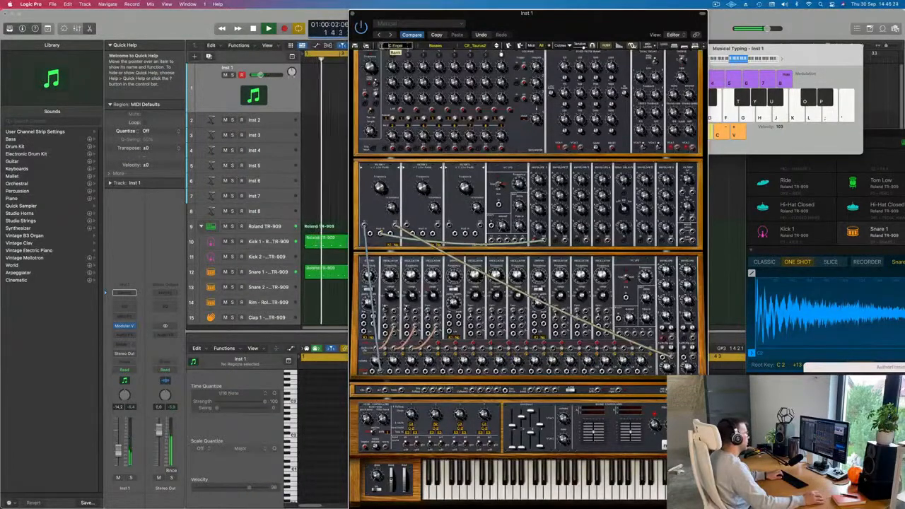
{"action": "left_click", "coordinate": [395, 46]}
{"action": "mouse_move", "coordinate": [403, 230]}
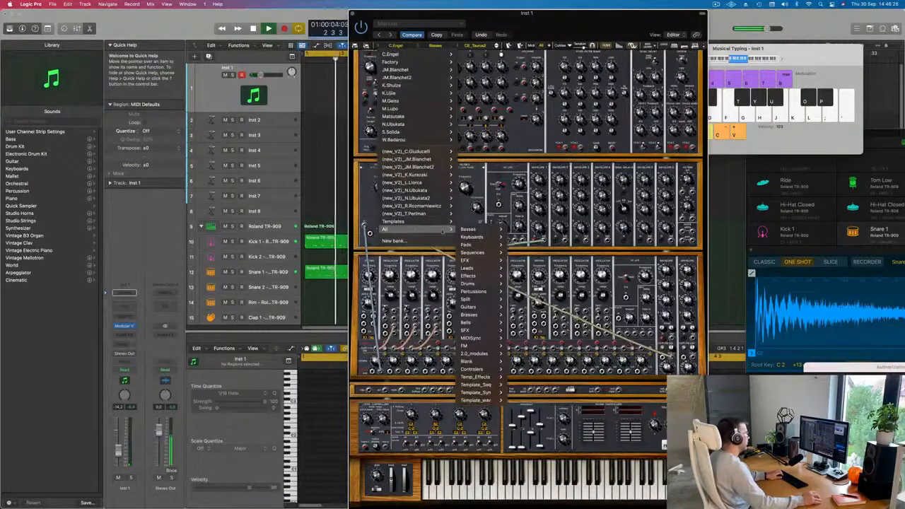
{"action": "mouse_move", "coordinate": [477, 230]}
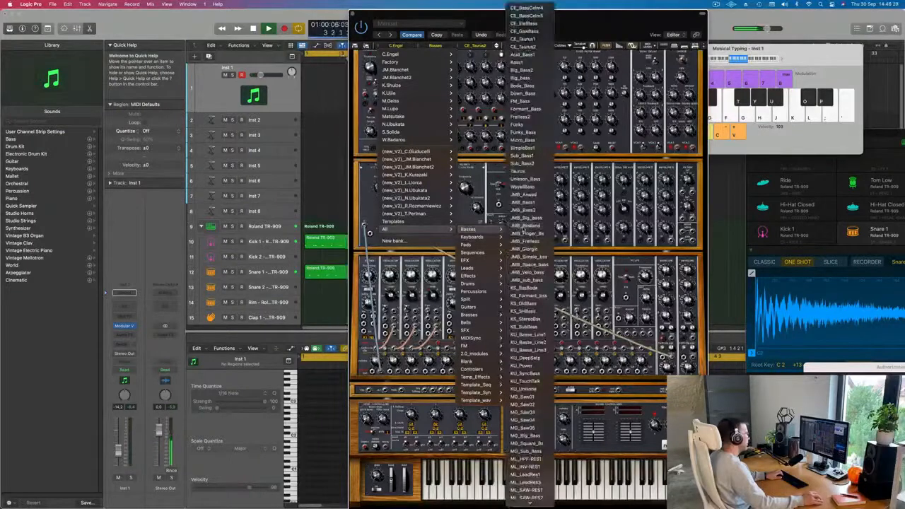
{"action": "left_click", "coordinate": [527, 225]}
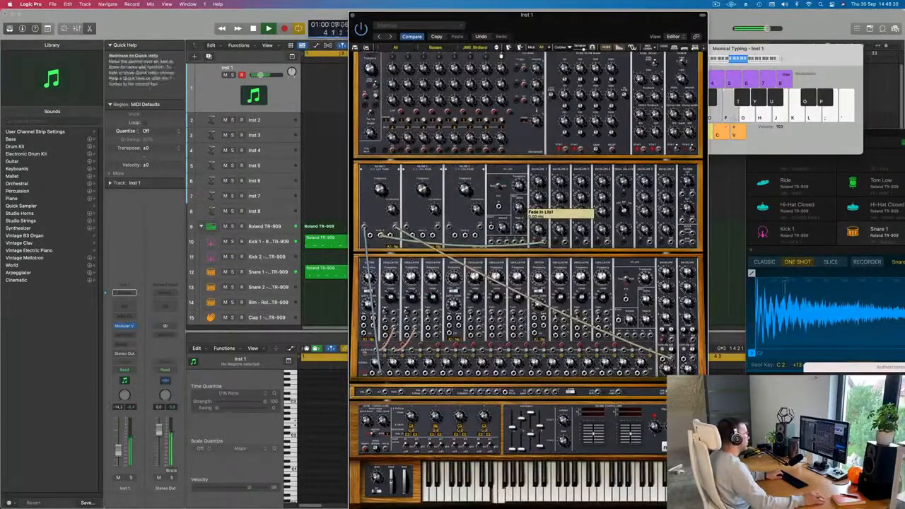
{"action": "key", "text": "a"}
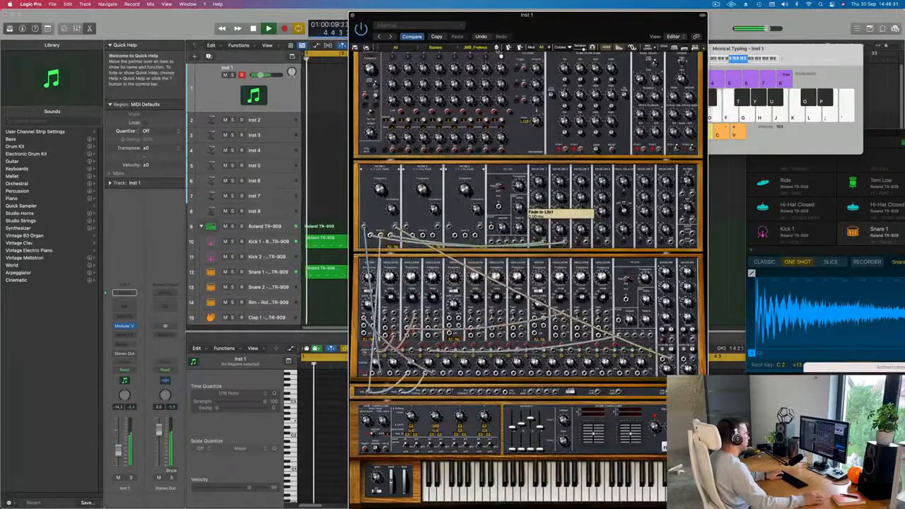
{"action": "key", "text": "d"}
{"action": "key", "text": "f"}
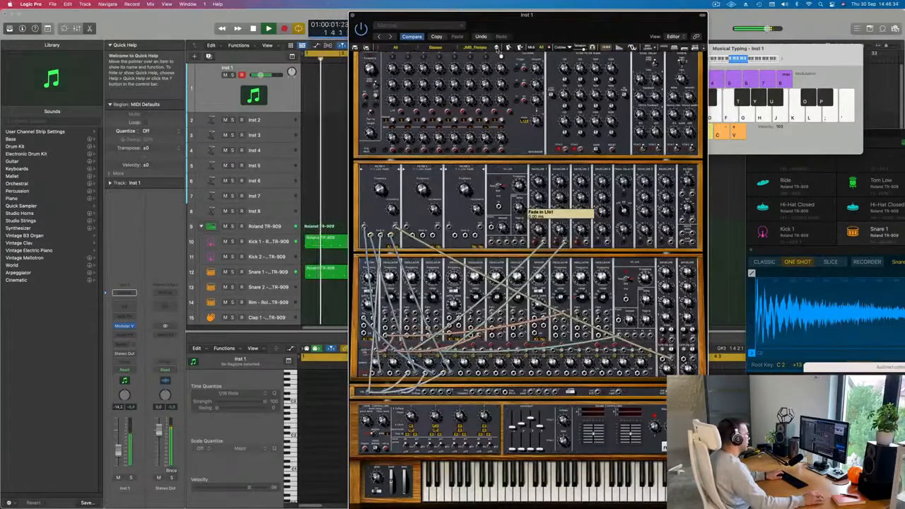
Step through the bass presets to JMB_Simple_bass and audition a couple of notes.
{"action": "left_click", "coordinate": [498, 49]}
{"action": "key", "text": "d"}
{"action": "left_click", "coordinate": [498, 48]}
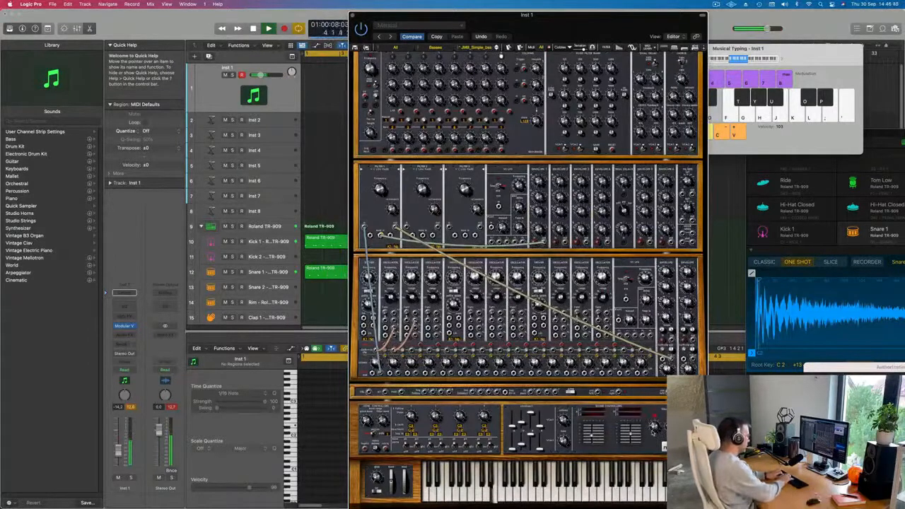
{"action": "key", "text": "k"}
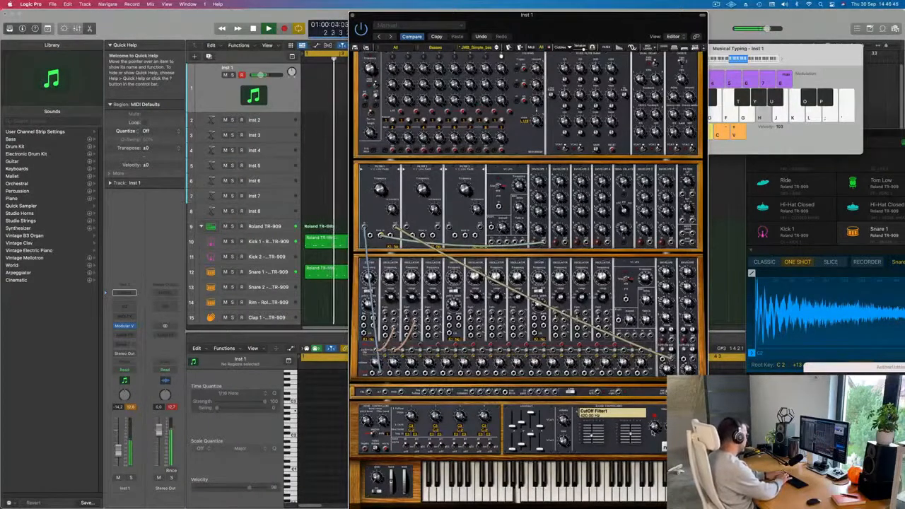
{"action": "key", "text": "l"}
Record a short bass melody on the Inst 1 track using Musical Typing.
{"action": "key", "text": "r"}
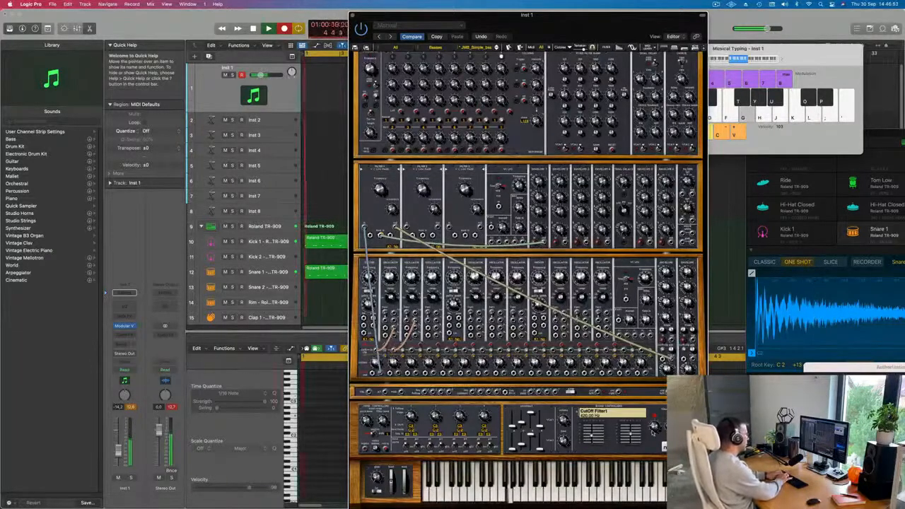
{"action": "key", "text": "k"}
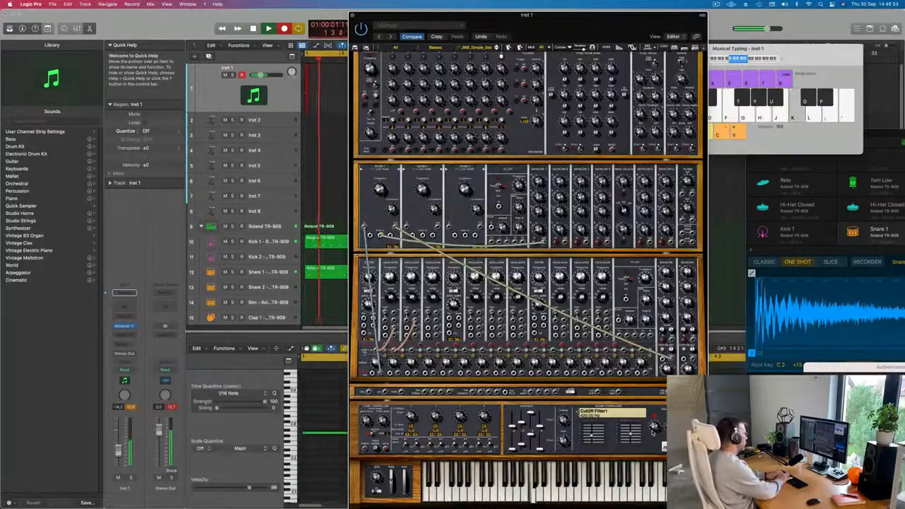
{"action": "key", "text": "j"}
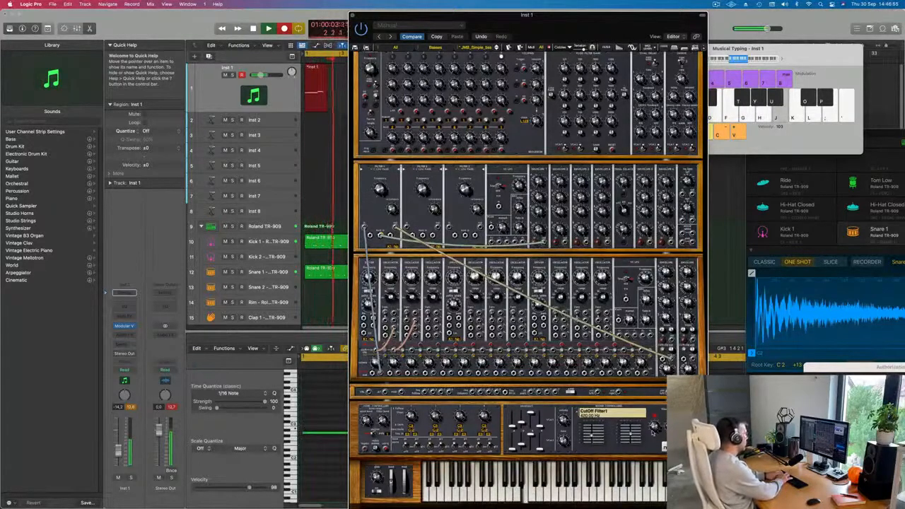
{"action": "key", "text": "g"}
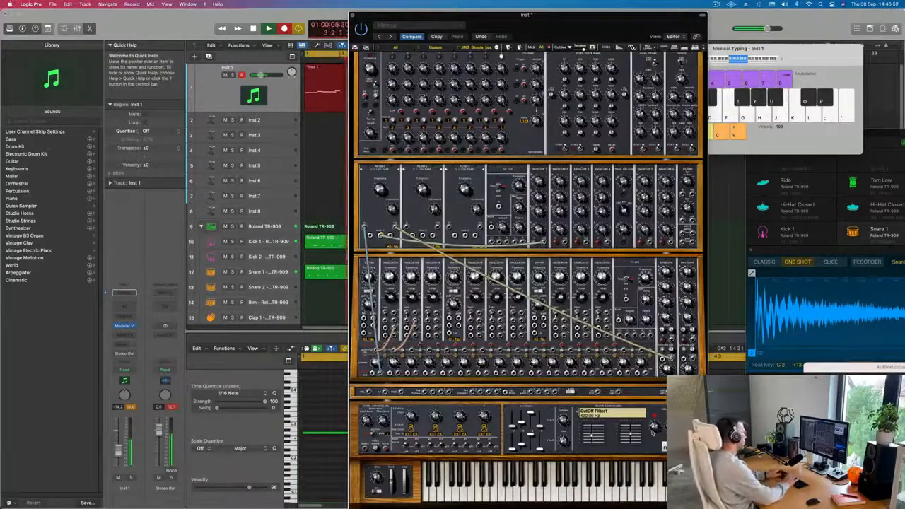
{"action": "key", "text": "space"}
{"action": "key", "text": "space"}
{"action": "left_click_drag", "start_coordinate": [569, 30], "coordinate": [815, 118]}
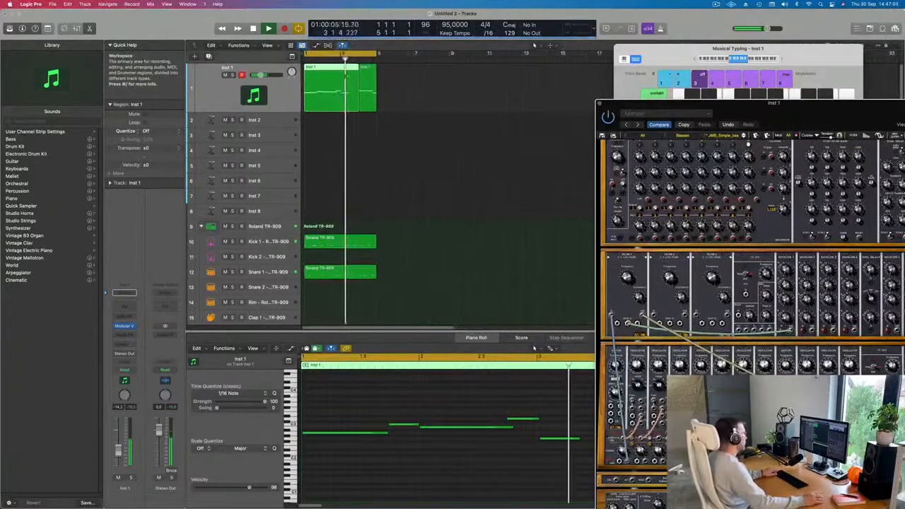
{"action": "left_click", "coordinate": [338, 69]}
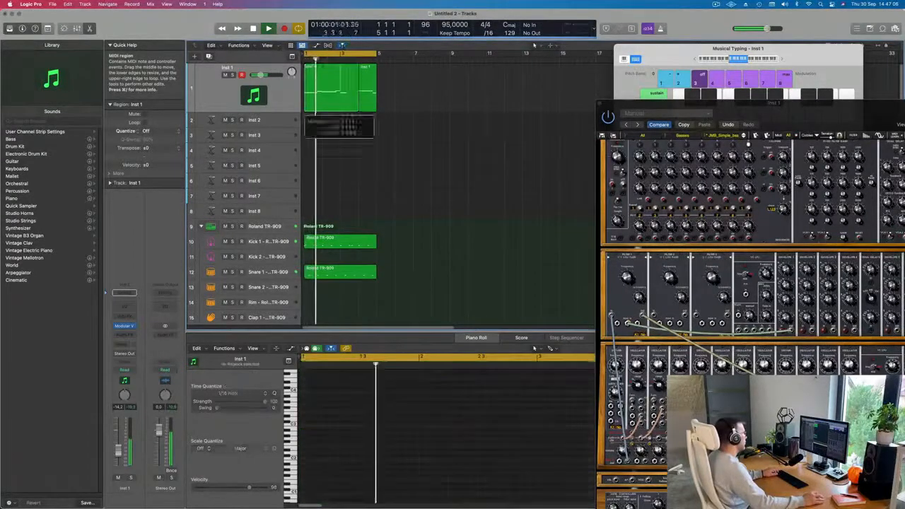
Open the recorded bass region and delete the extra take region, keeping the first Inst 1 bass region.
{"action": "double_click", "coordinate": [341, 91], "text": "super"}
{"action": "left_click", "coordinate": [507, 176]}
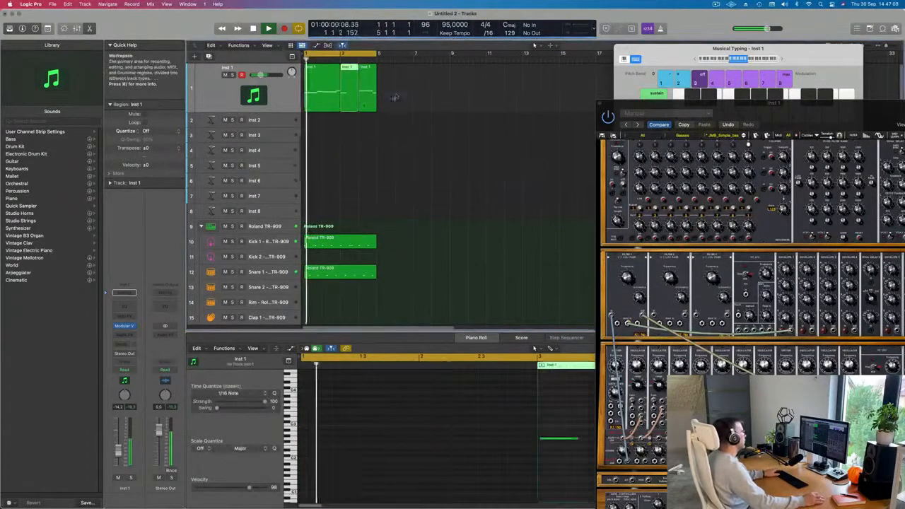
{"action": "left_click_drag", "start_coordinate": [410, 89], "coordinate": [355, 109]}
{"action": "key", "text": "Delete"}
{"action": "key", "text": "m"}
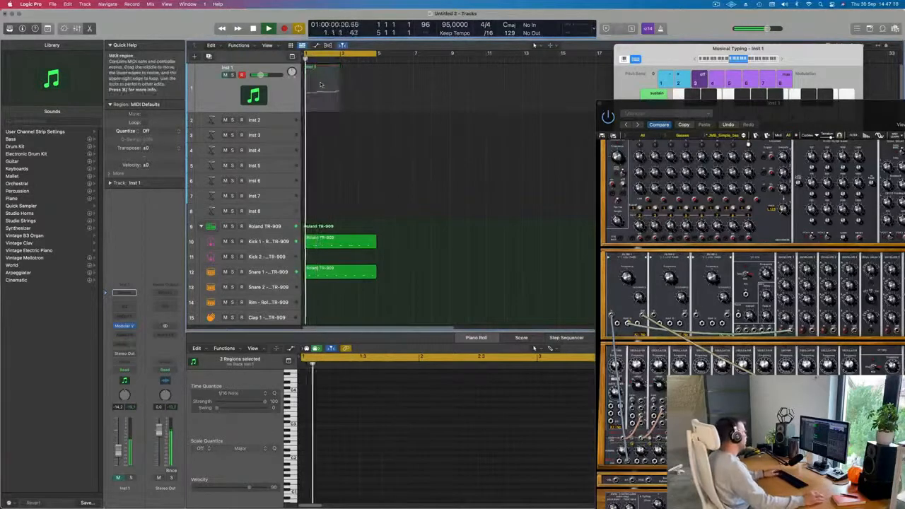
{"action": "left_click", "coordinate": [320, 84]}
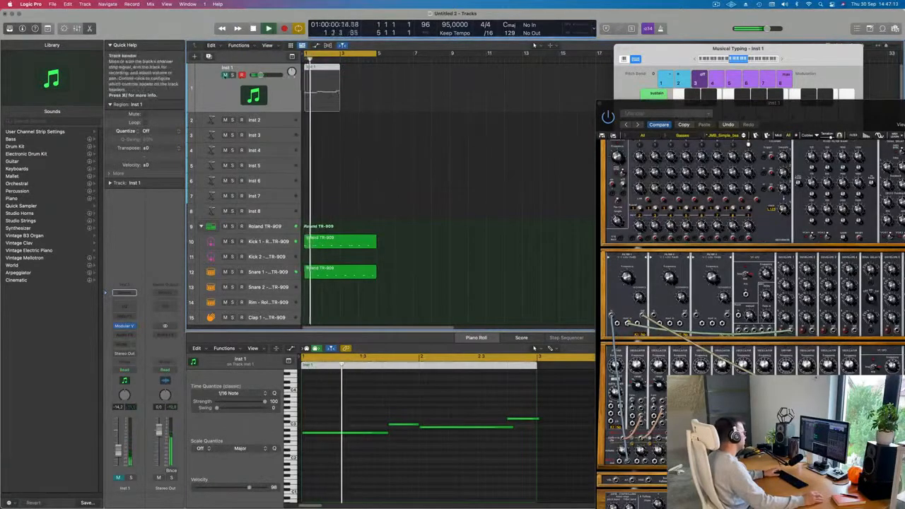
Adjust the bass note lengths in the Piano Roll, then repeat the Inst 1 bass region once.
{"action": "left_click", "coordinate": [225, 75]}
{"action": "left_click", "coordinate": [331, 399]}
{"action": "key", "text": "super+a"}
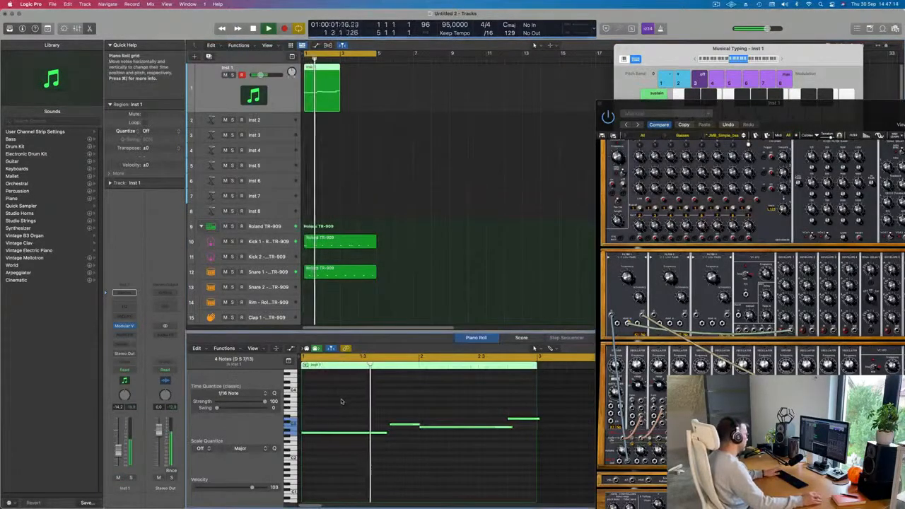
{"action": "scroll", "coordinate": [341, 402], "scroll_direction": "down", "scroll_amount": 3}
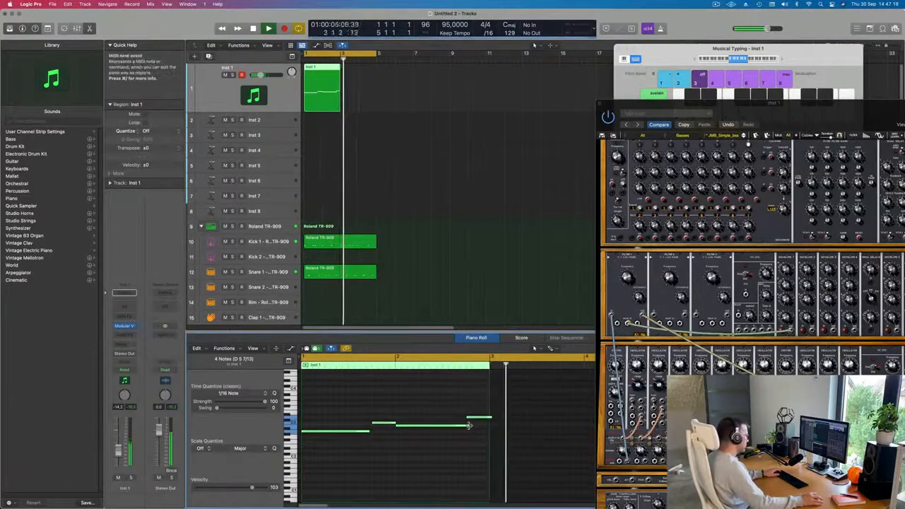
{"action": "left_click_drag", "start_coordinate": [471, 429], "coordinate": [465, 428]}
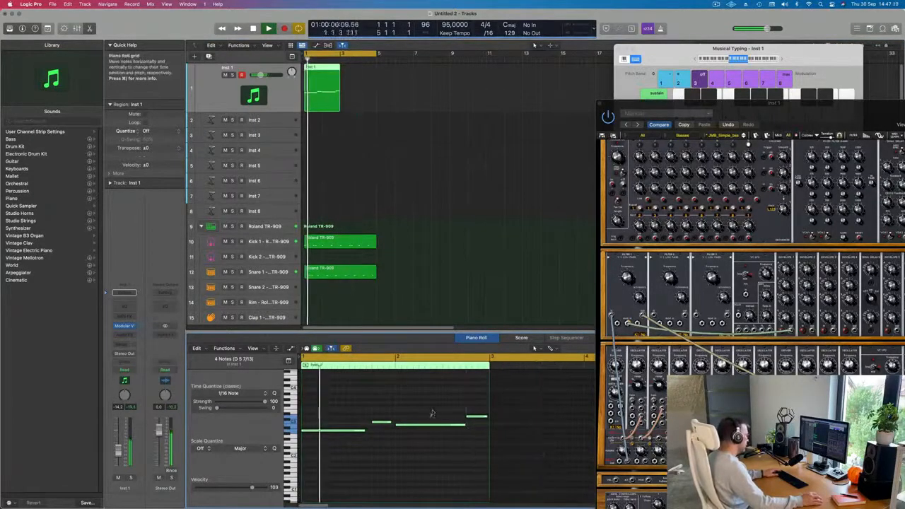
{"action": "left_click", "coordinate": [363, 431]}
{"action": "left_click_drag", "start_coordinate": [362, 431], "coordinate": [395, 425]}
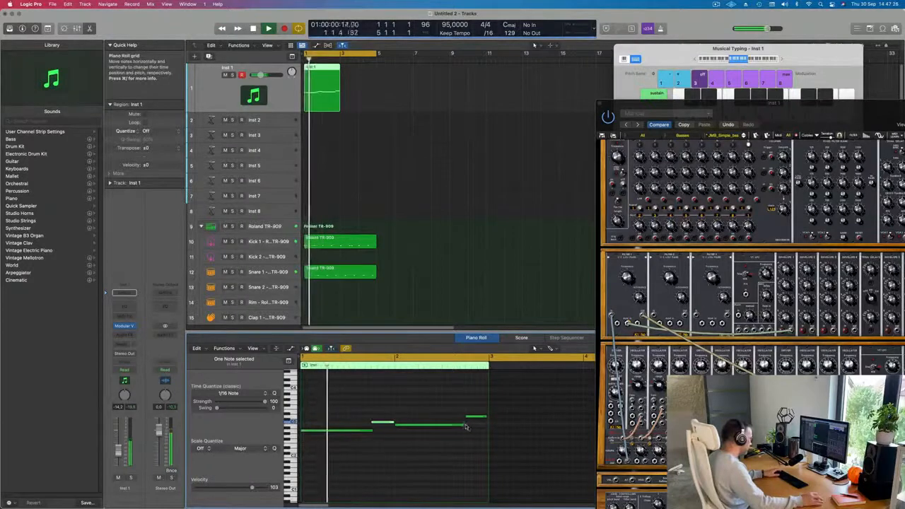
{"action": "left_click_drag", "start_coordinate": [466, 426], "coordinate": [488, 418]}
{"action": "left_click", "coordinate": [328, 91]}
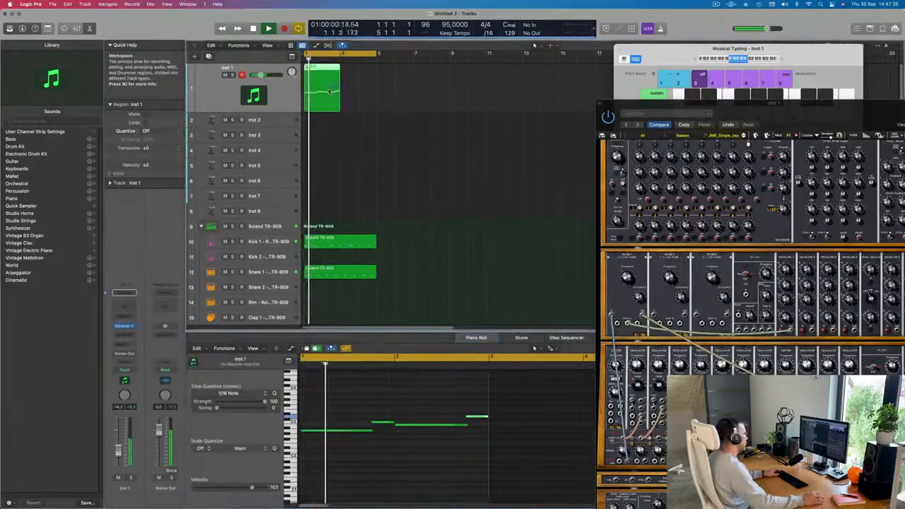
{"action": "key", "text": "super+r"}
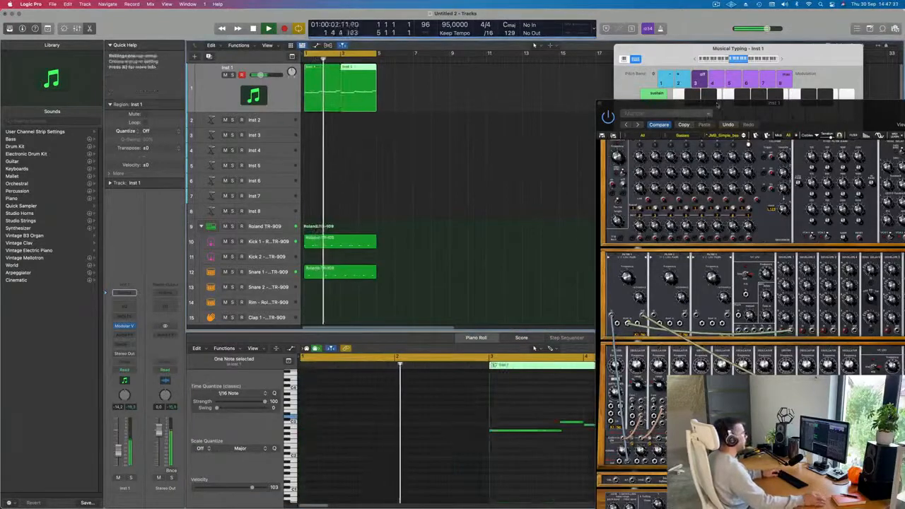
Move the Modular V plugin window aside and close it.
{"action": "left_click_drag", "start_coordinate": [717, 104], "coordinate": [483, 77]}
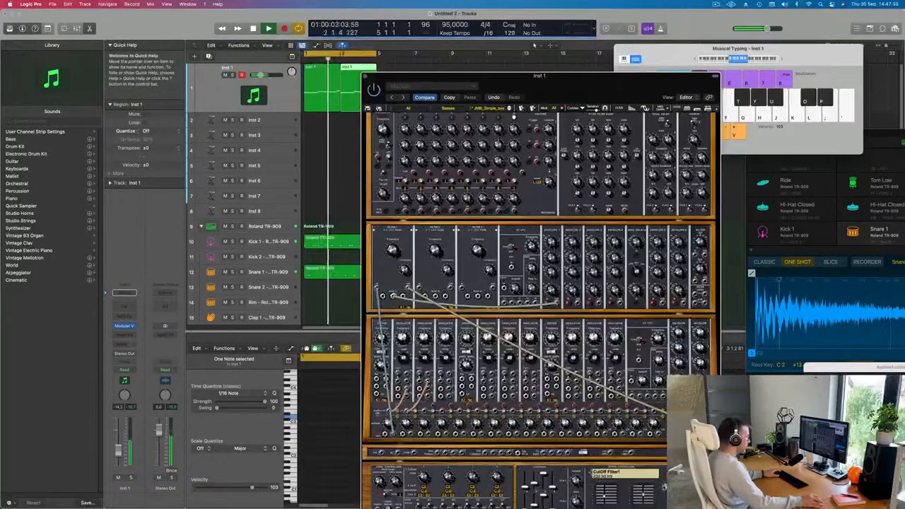
{"action": "left_click_drag", "start_coordinate": [439, 76], "coordinate": [549, 13]}
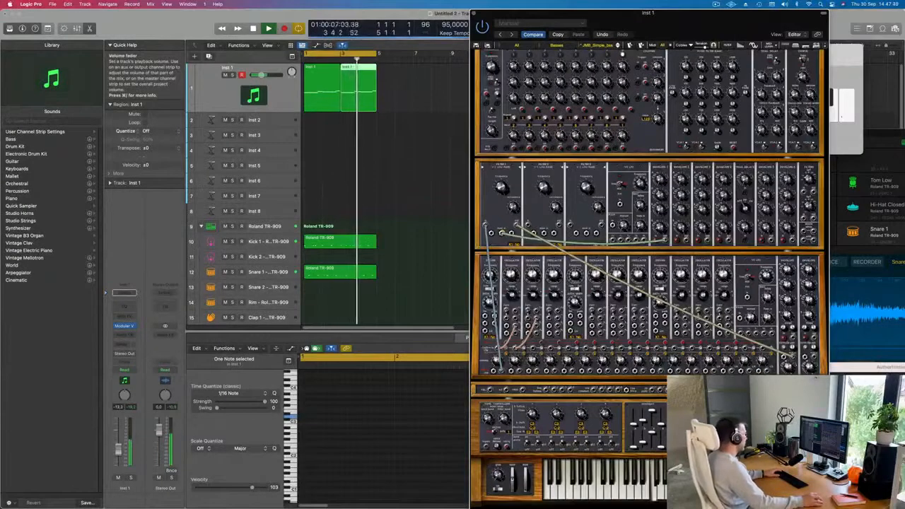
{"action": "left_click", "coordinate": [417, 176]}
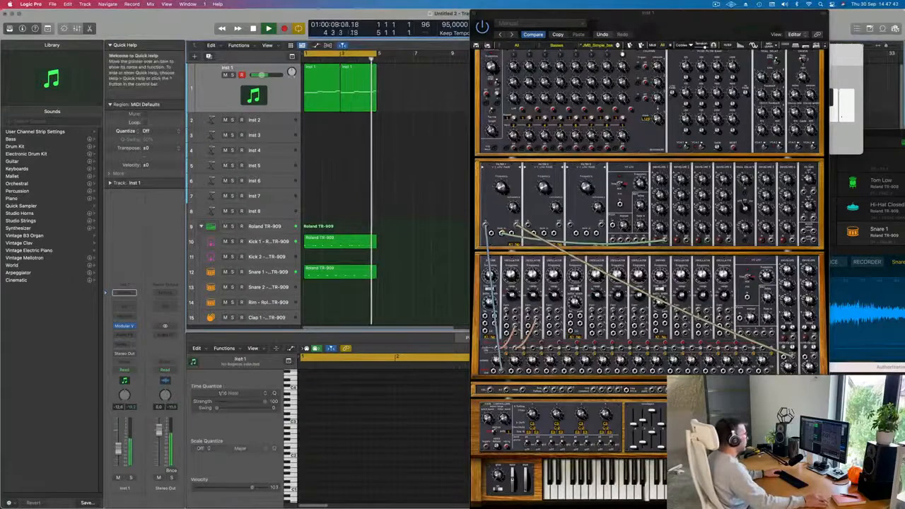
{"action": "left_click_drag", "start_coordinate": [720, 22], "coordinate": [590, 21]}
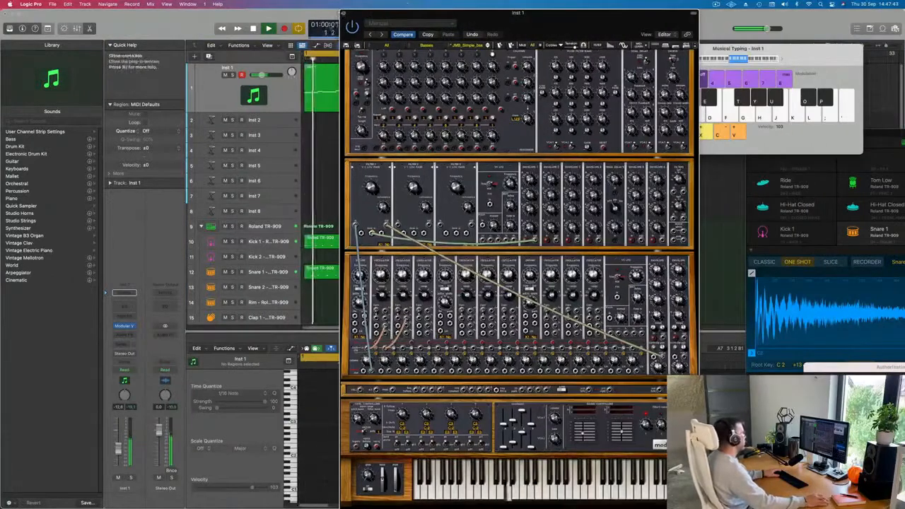
{"action": "left_click", "coordinate": [344, 13]}
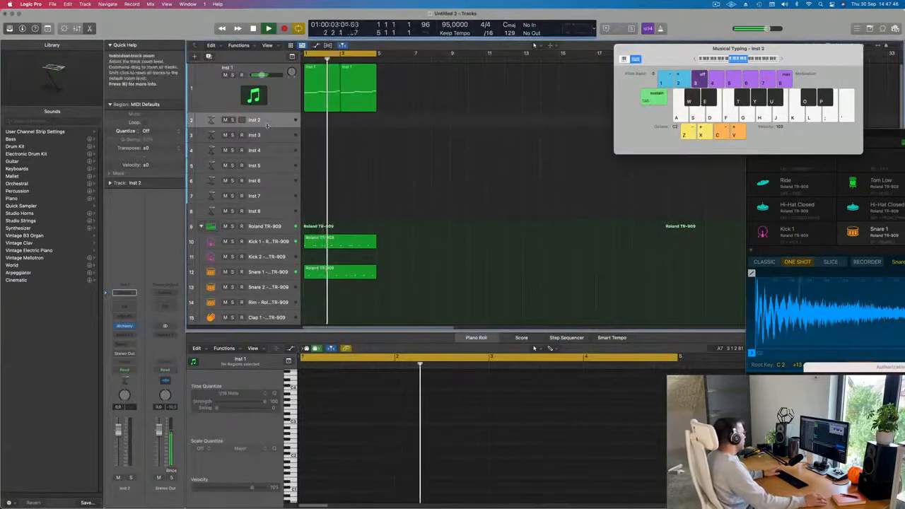
Enlarge the Inst 2 track and repeat the selected drum and bass regions to extend the loop, then play it.
{"action": "left_click_drag", "start_coordinate": [264, 126], "coordinate": [263, 192]}
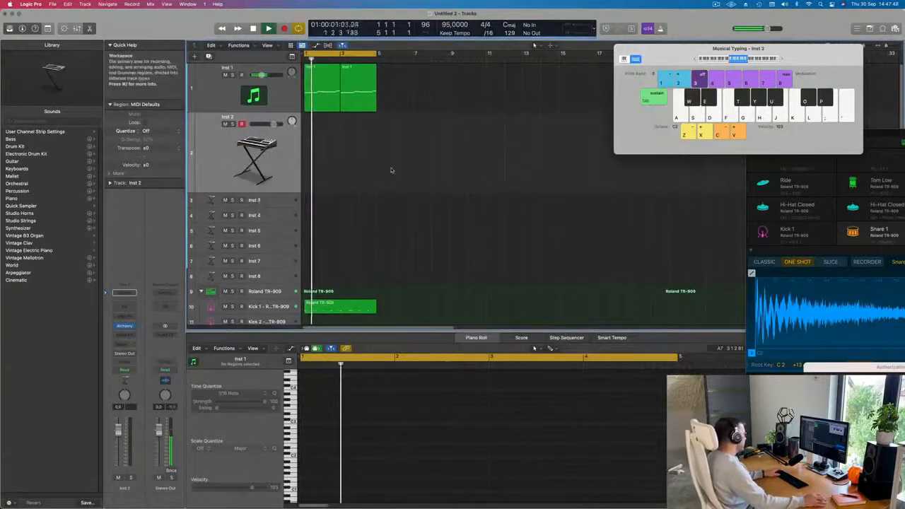
{"action": "key", "text": "ctrl+super+r"}
{"action": "key", "text": "ctrl+super+r"}
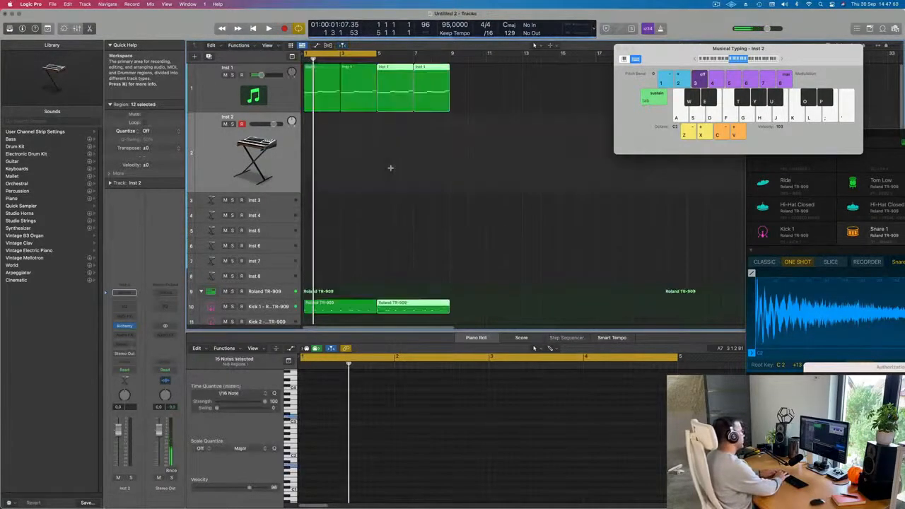
{"action": "key", "text": "super+r"}
{"action": "key", "text": "space"}
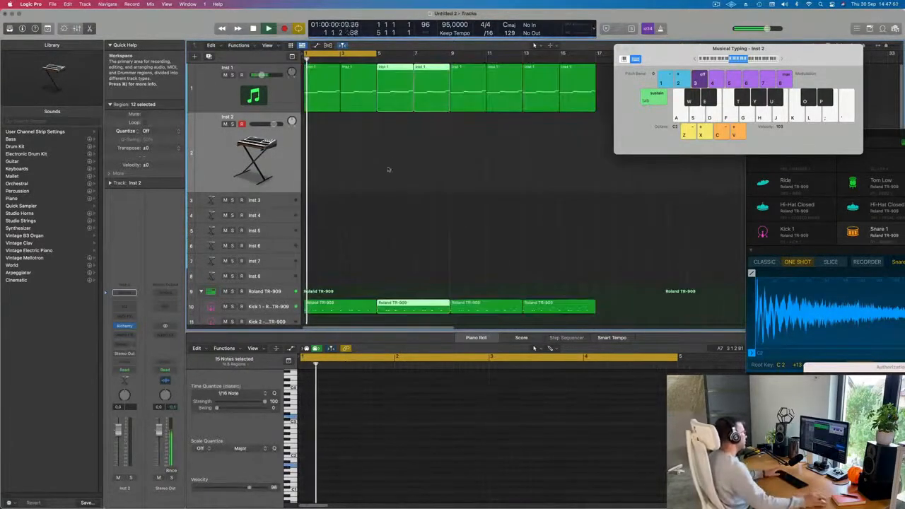
Zoom out and scroll through the arrangement to review the repeated drum and bass regions.
{"action": "left_click_drag", "start_coordinate": [364, 60], "coordinate": [400, 62]}
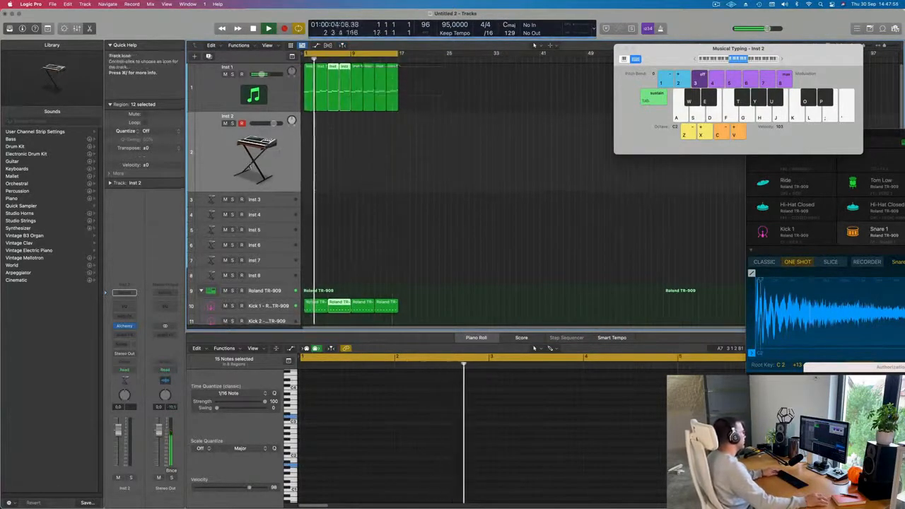
{"action": "key", "text": "super+Right"}
{"action": "scroll", "coordinate": [309, 203], "scroll_direction": "down", "scroll_amount": 4}
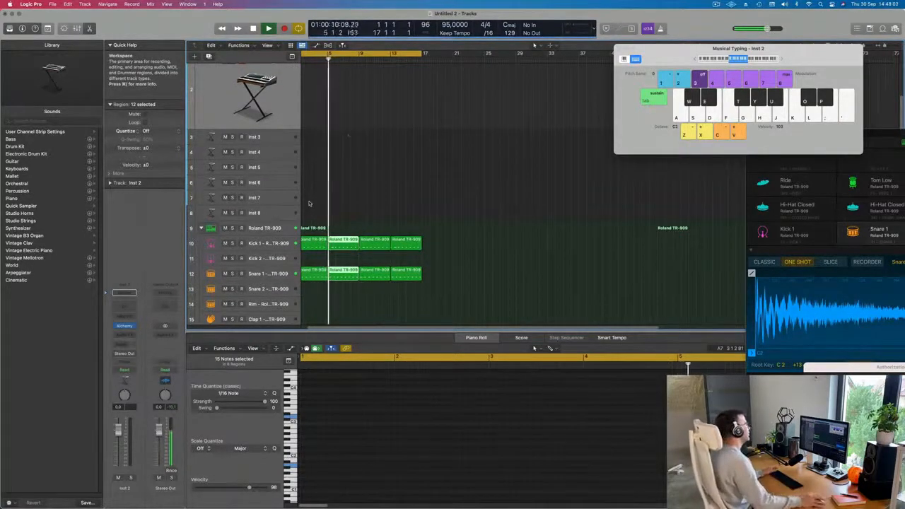
{"action": "scroll", "coordinate": [394, 187], "scroll_direction": "left", "scroll_amount": 1}
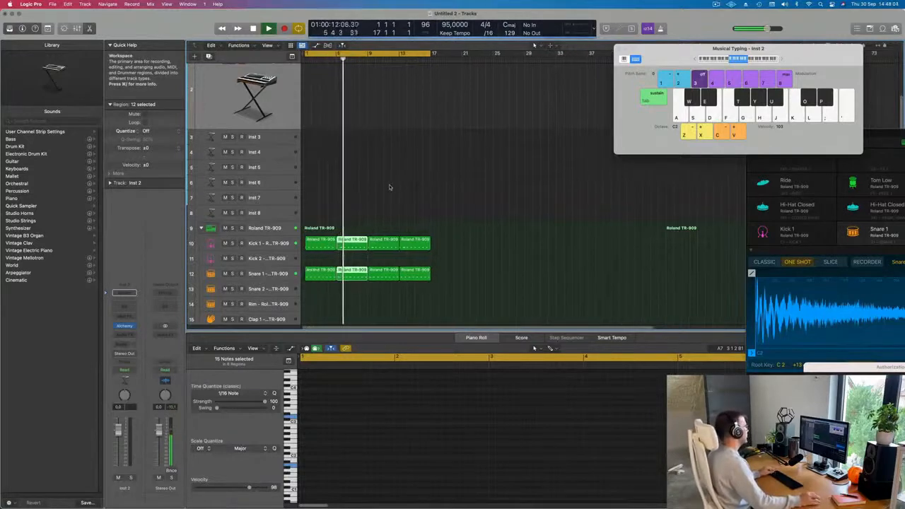
{"action": "key", "text": "super+Left"}
{"action": "scroll", "coordinate": [366, 192], "scroll_direction": "up", "scroll_amount": 2}
{"action": "scroll", "coordinate": [366, 190], "scroll_direction": "down", "scroll_amount": 7}
{"action": "scroll", "coordinate": [365, 191], "scroll_direction": "down", "scroll_amount": 2}
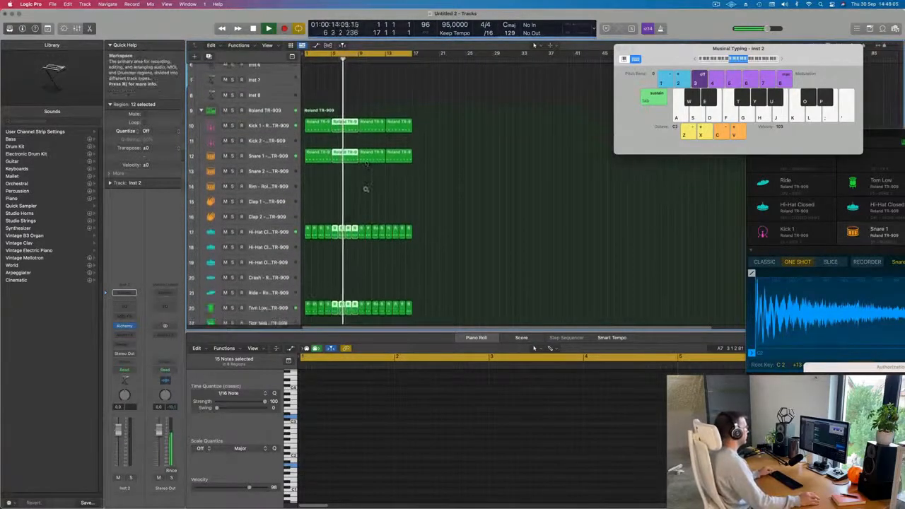
{"action": "key", "text": "super+Up"}
{"action": "key", "text": "super+Up"}
{"action": "key", "text": "super+Up"}
{"action": "scroll", "coordinate": [366, 164], "scroll_direction": "up", "scroll_amount": 3}
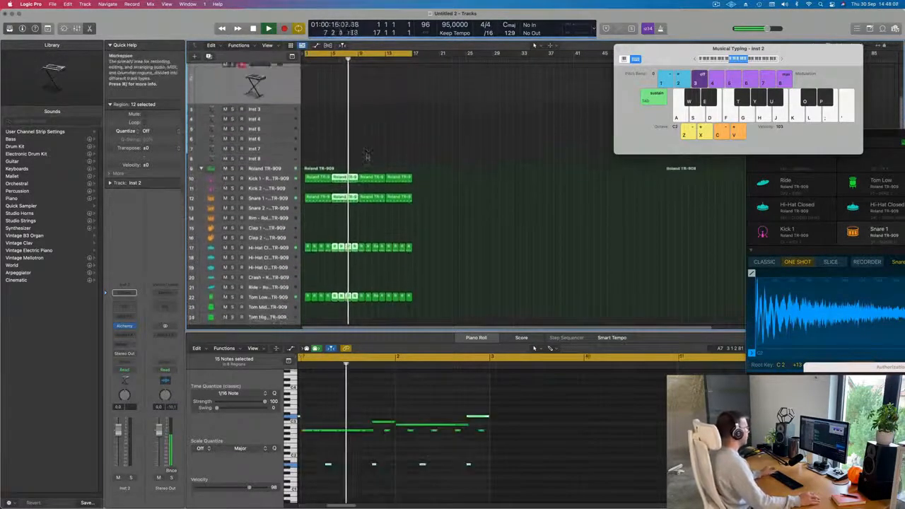
Select the Inst 2 track, open its Alchemy instrument, and load the Pads preset Dream Voice after trying Cloud Diving.
{"action": "left_click", "coordinate": [359, 155]}
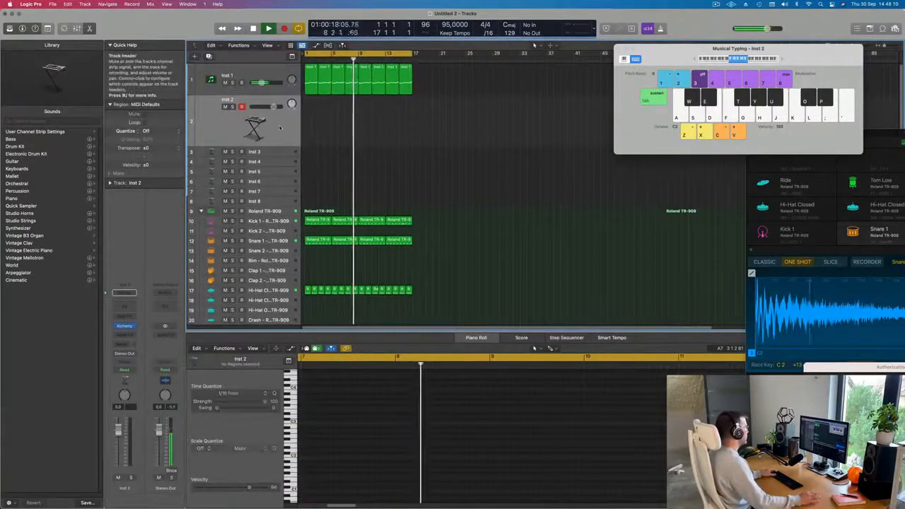
{"action": "key", "text": "Return"}
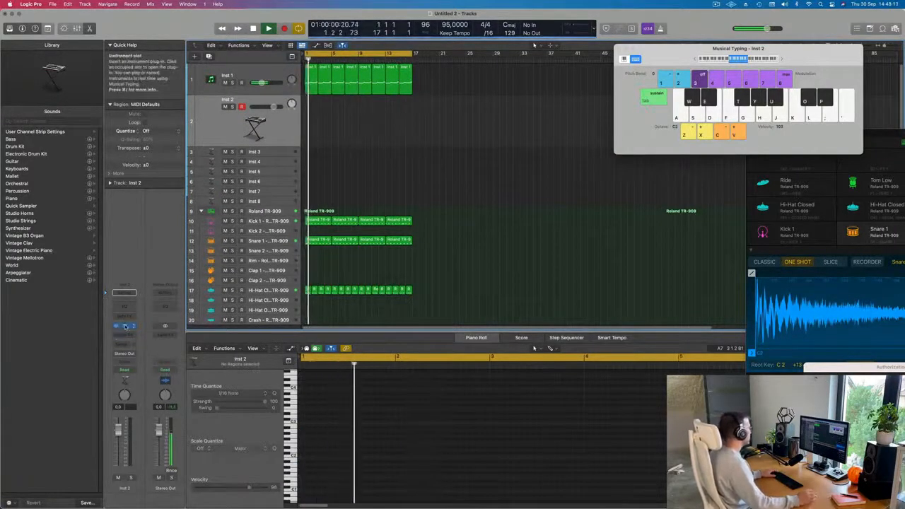
{"action": "left_click", "coordinate": [125, 326]}
{"action": "left_click_drag", "start_coordinate": [511, 106], "coordinate": [570, 70]}
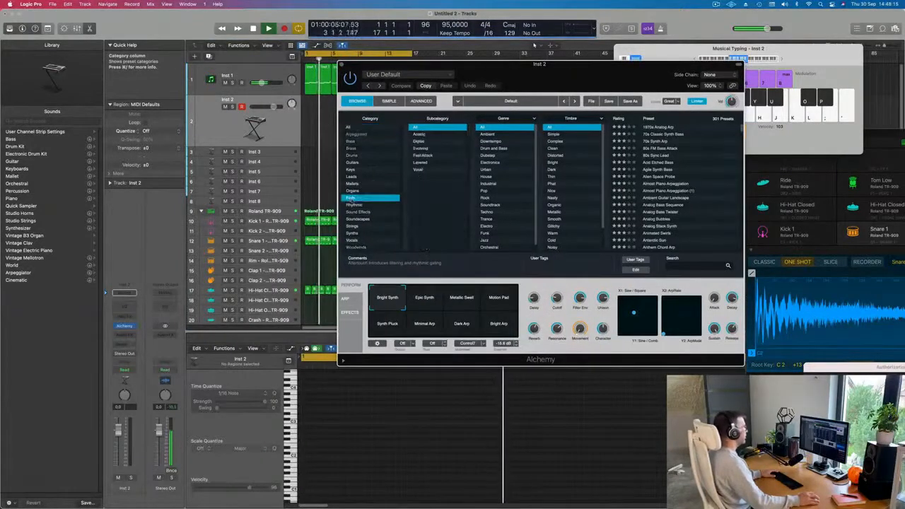
{"action": "left_click", "coordinate": [351, 198]}
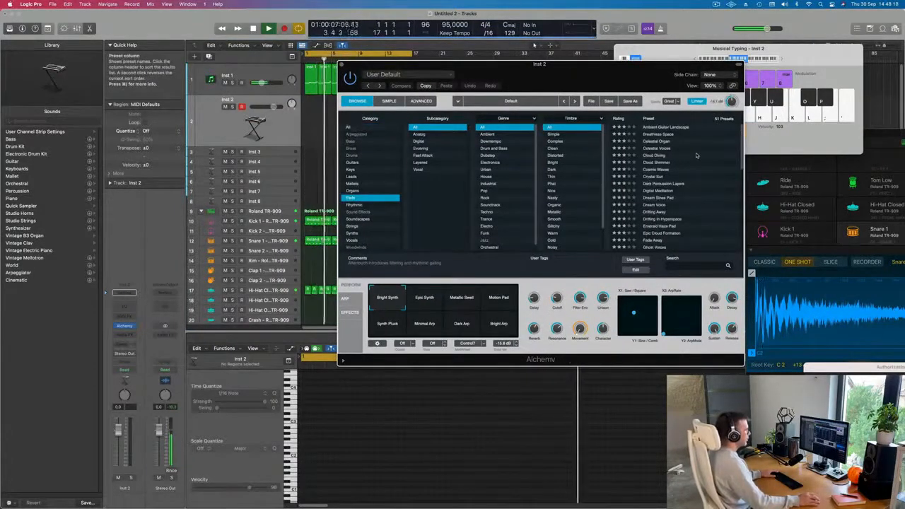
{"action": "scroll", "coordinate": [678, 177], "scroll_direction": "down", "scroll_amount": 10}
{"action": "scroll", "coordinate": [671, 183], "scroll_direction": "up", "scroll_amount": 10}
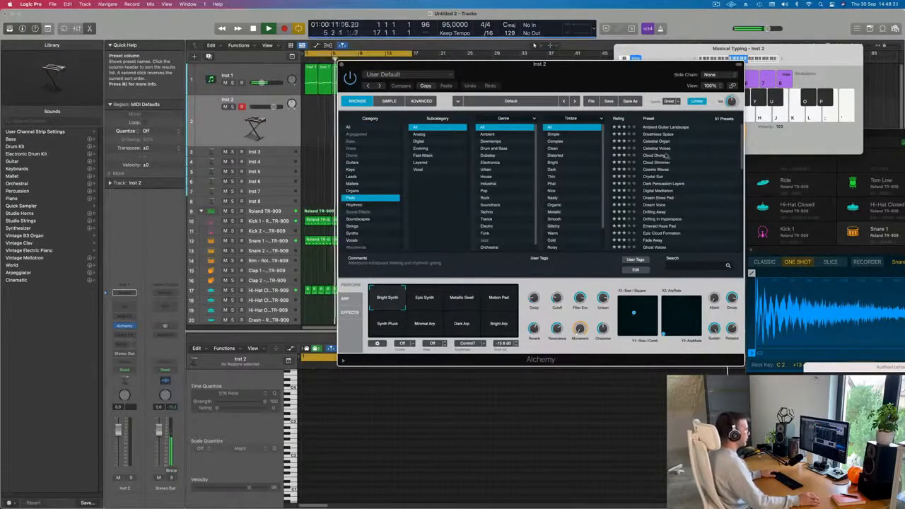
{"action": "left_click", "coordinate": [656, 156]}
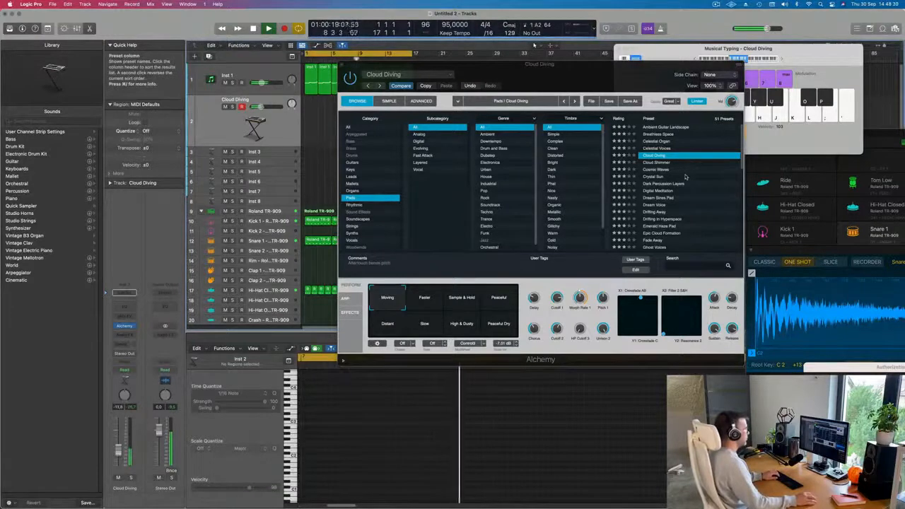
{"action": "scroll", "coordinate": [685, 177], "scroll_direction": "down", "scroll_amount": 2}
{"action": "left_click", "coordinate": [656, 178]}
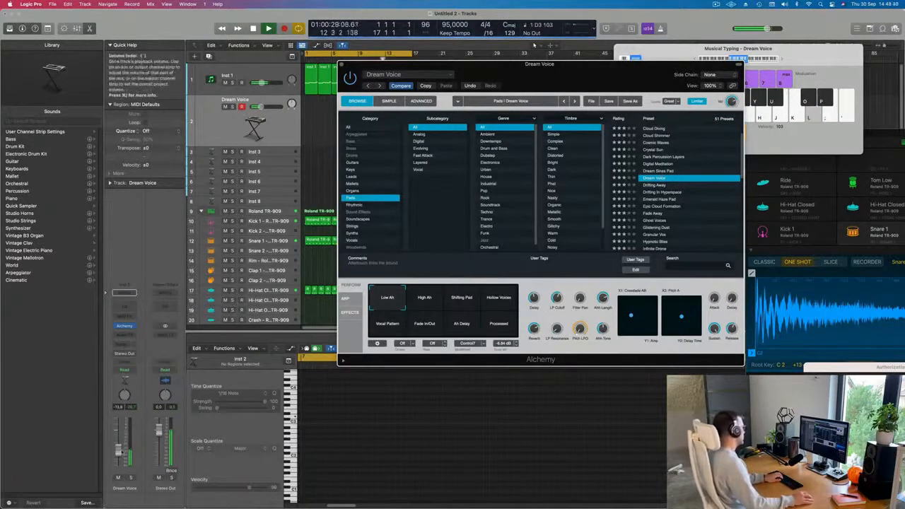
Record a short pad note pattern on the Dream Voice track using Musical Typing.
{"action": "left_click_drag", "start_coordinate": [118, 458], "coordinate": [118, 459]}
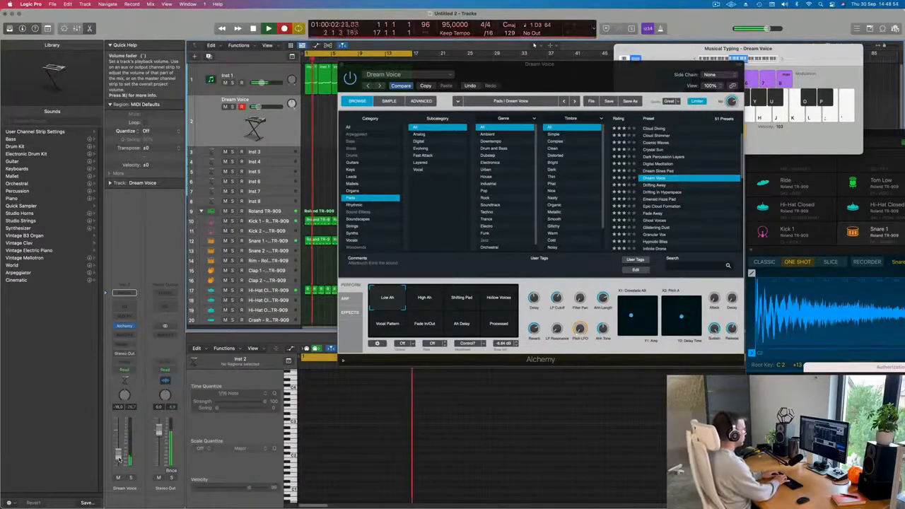
{"action": "key", "text": "l"}
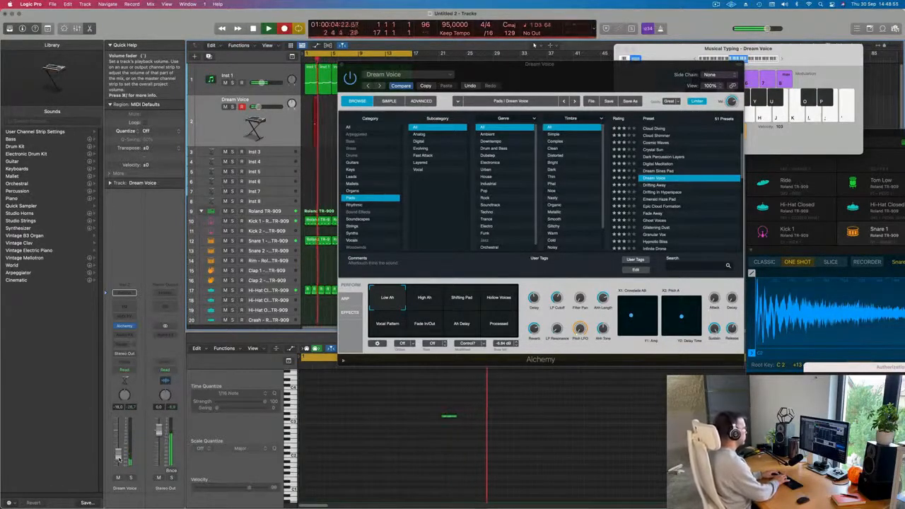
{"action": "key", "text": "l"}
{"action": "key", "text": "l"}
{"action": "key", "text": "l"}
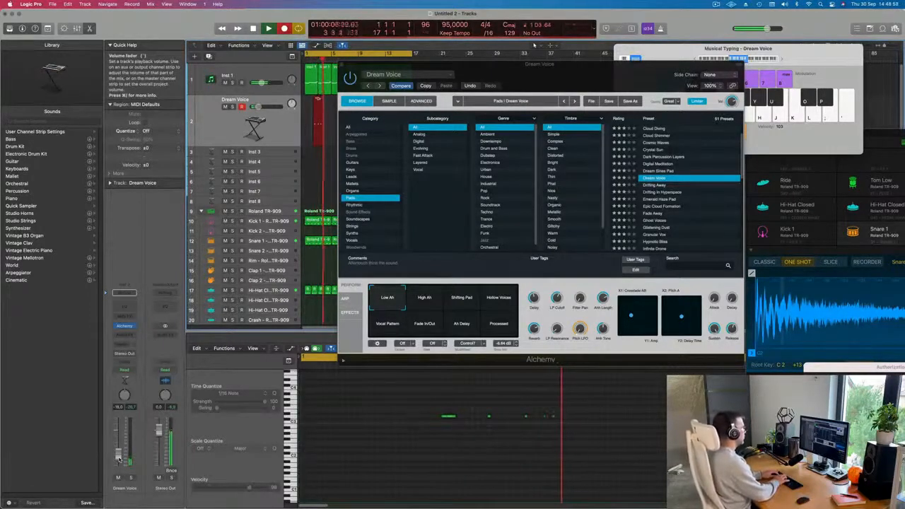
{"action": "key", "text": "l"}
{"action": "key", "text": "l"}
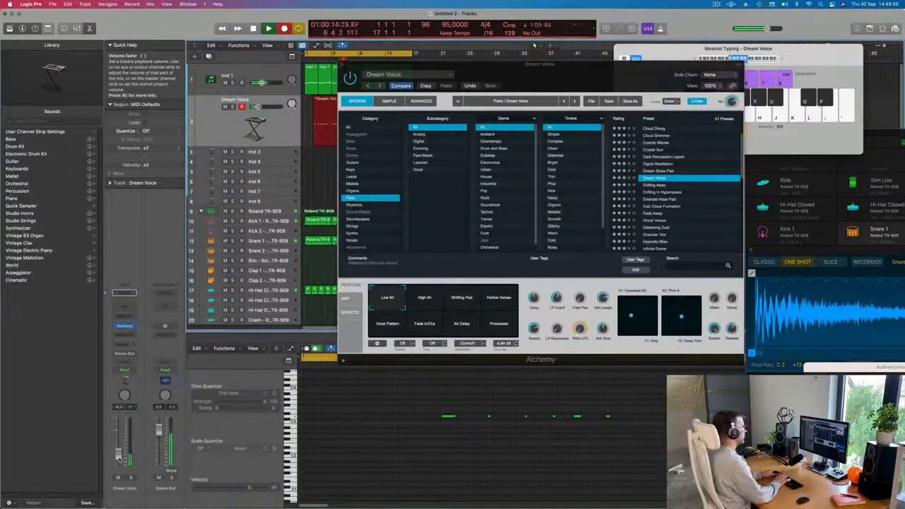
{"action": "key", "text": "space"}
Move the Alchemy window aside and play back the arrangement.
{"action": "left_click_drag", "start_coordinate": [544, 82], "coordinate": [786, 95]}
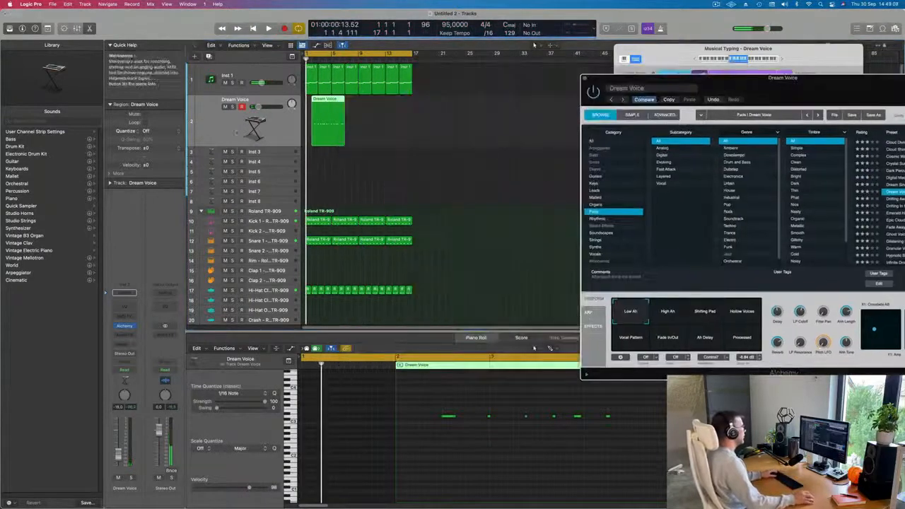
{"action": "key", "text": "space"}
{"action": "key", "text": "space"}
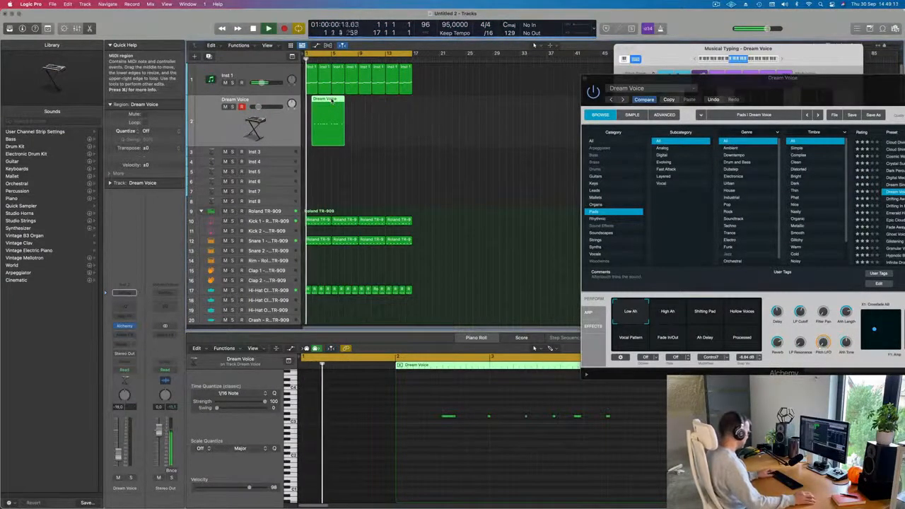
Split the Dream Voice region into two parts, choosing to split notes that cross the cut, and shorten the pad region.
{"action": "left_click", "coordinate": [327, 101], "text": "super"}
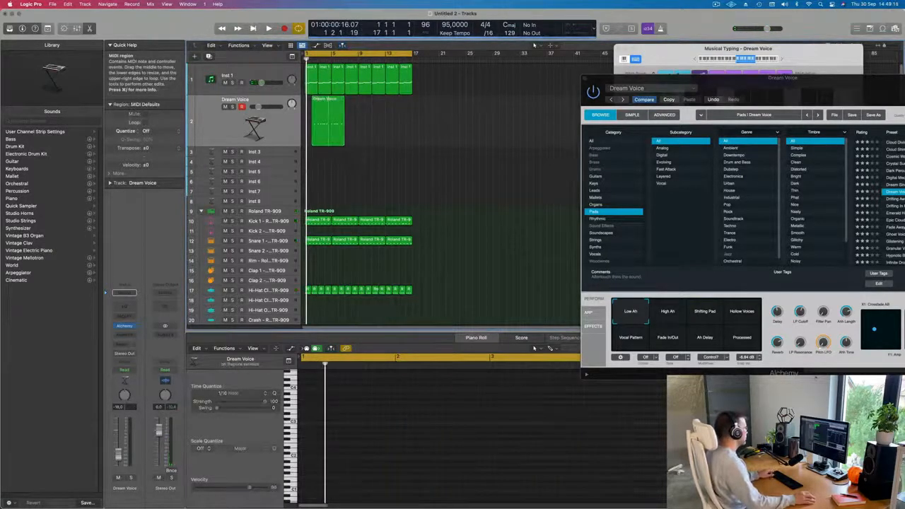
{"action": "double_click", "coordinate": [332, 99], "text": "super"}
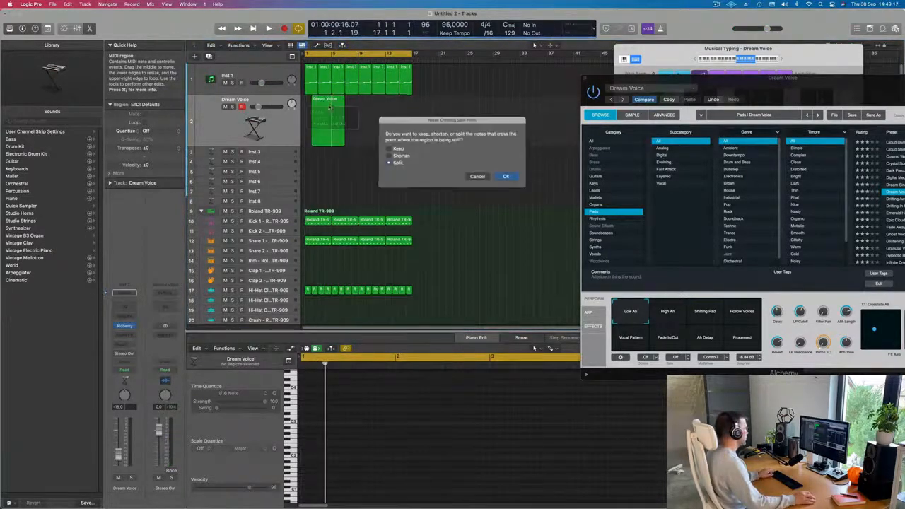
{"action": "left_click", "coordinate": [507, 177]}
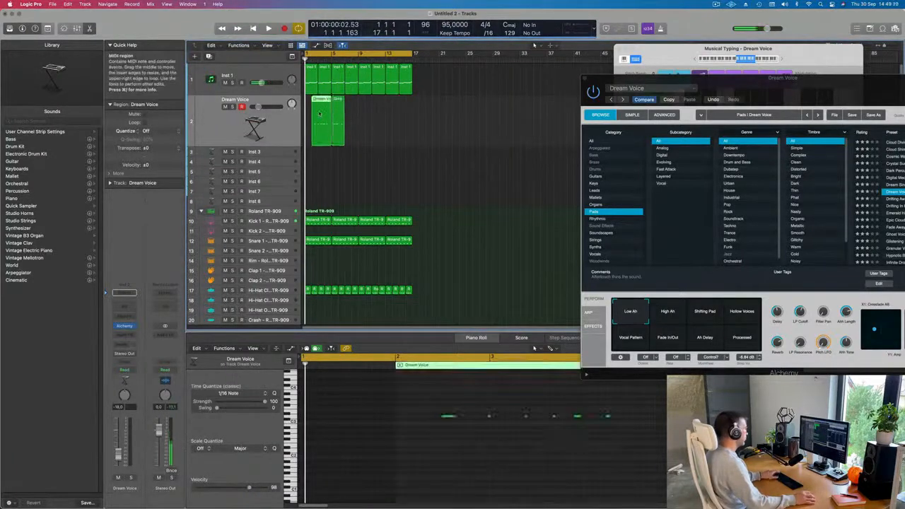
{"action": "left_click_drag", "start_coordinate": [319, 113], "coordinate": [329, 180]}
{"action": "key", "text": "space"}
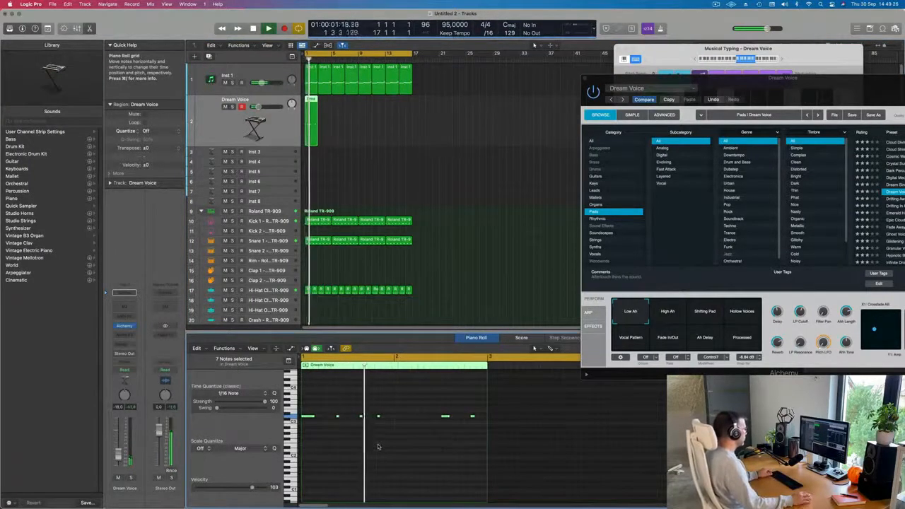
Repeat the shortened Dream Voice region across the loop and play it back.
{"action": "key", "text": "super+Left"}
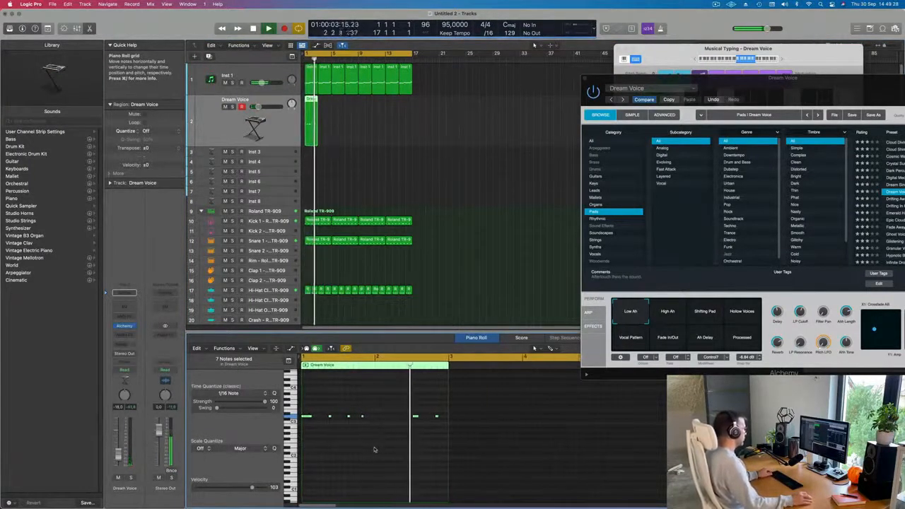
{"action": "scroll", "coordinate": [374, 447], "scroll_direction": "right", "scroll_amount": 2}
{"action": "key", "text": "space"}
{"action": "key", "text": "space"}
{"action": "left_click", "coordinate": [332, 121]}
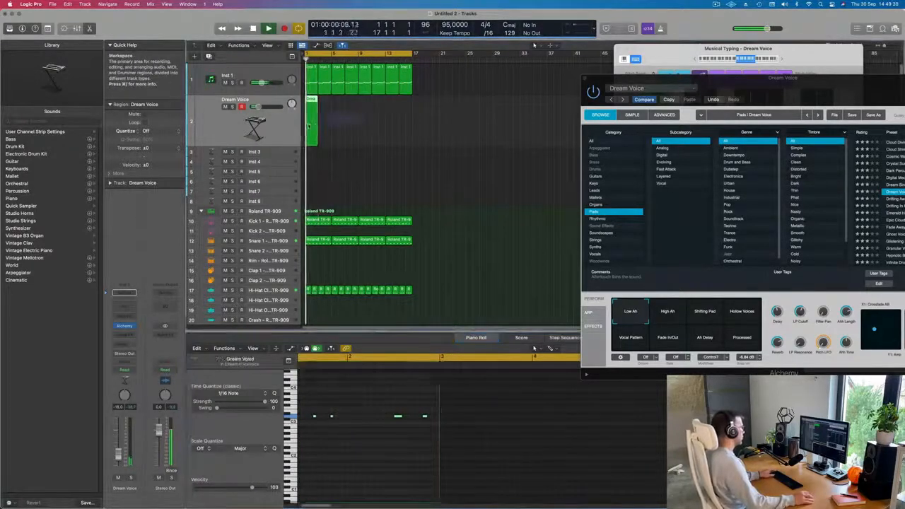
{"action": "left_click", "coordinate": [308, 124]}
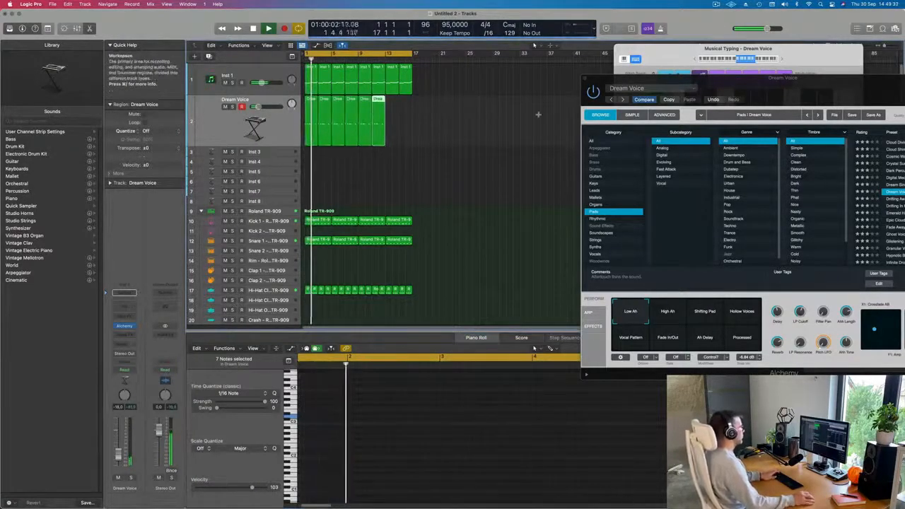
{"action": "left_click_drag", "start_coordinate": [751, 90], "coordinate": [724, 86]}
{"action": "key", "text": "super+r"}
{"action": "key", "text": "space"}
{"action": "key", "text": "space"}
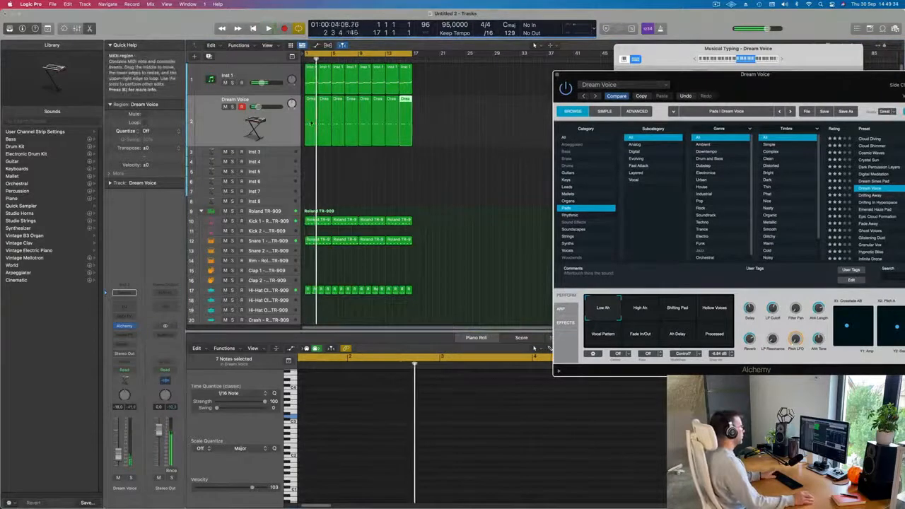
Select one pad note in the Piano Roll and nudge it to the right.
{"action": "left_click", "coordinate": [311, 122]}
{"action": "scroll", "coordinate": [415, 453], "scroll_direction": "right", "scroll_amount": 1}
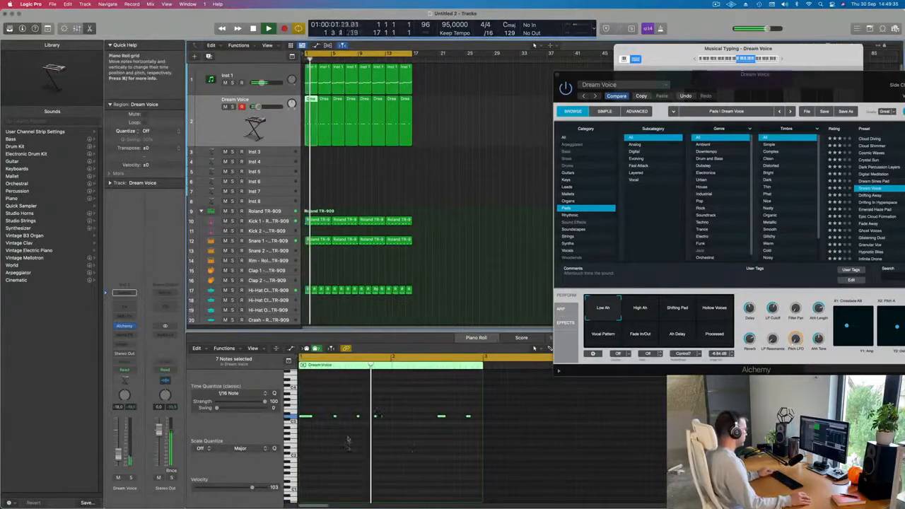
{"action": "left_click_drag", "start_coordinate": [371, 412], "coordinate": [384, 424]}
{"action": "key", "text": "alt+Right"}
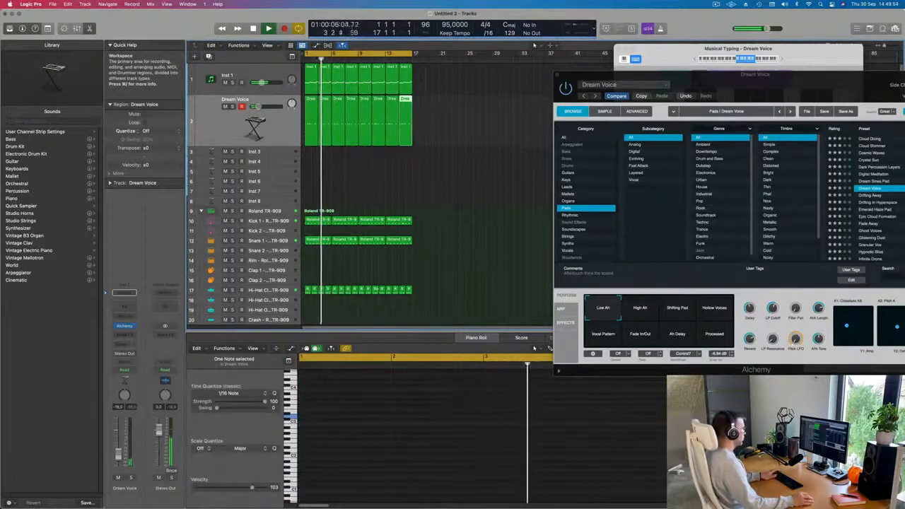
Audition Alchemy performance snapshots during playback, ending on Ah Delay.
{"action": "left_click_drag", "start_coordinate": [826, 88], "coordinate": [586, 55]}
{"action": "left_click", "coordinate": [401, 277]}
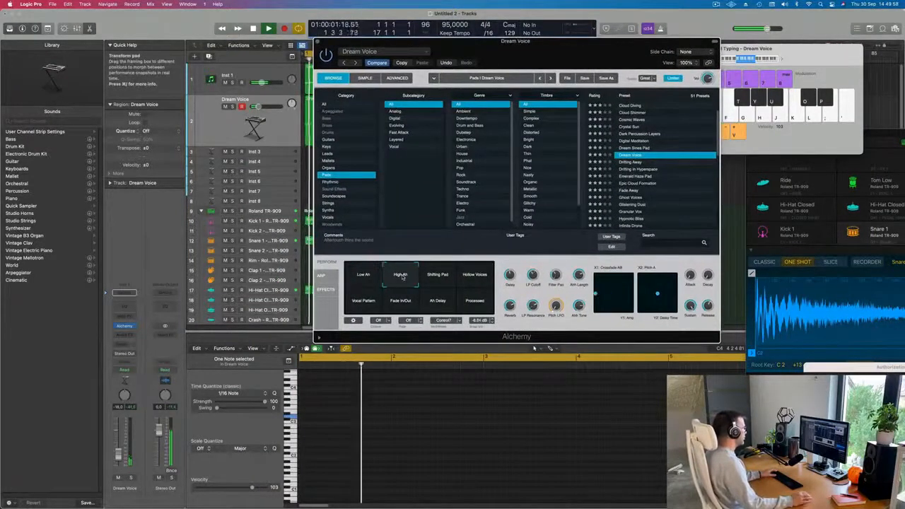
{"action": "left_click", "coordinate": [438, 279]}
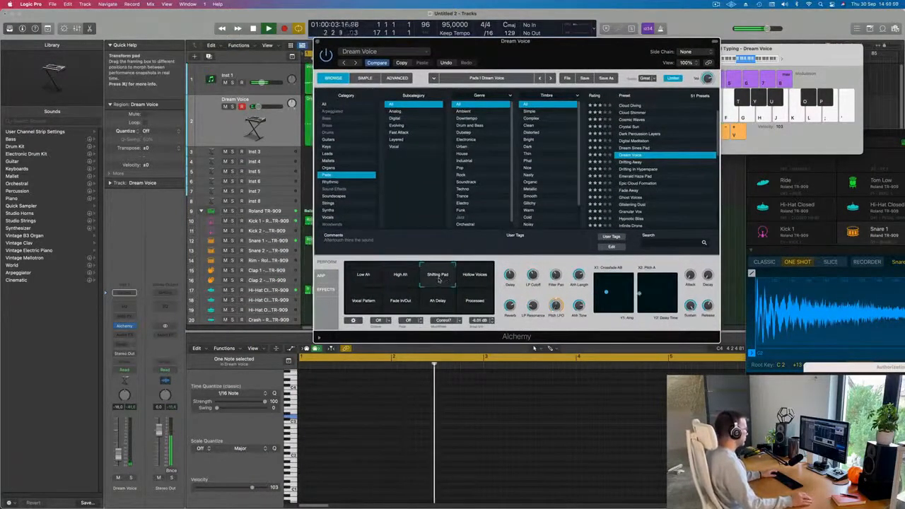
{"action": "left_click", "coordinate": [478, 280]}
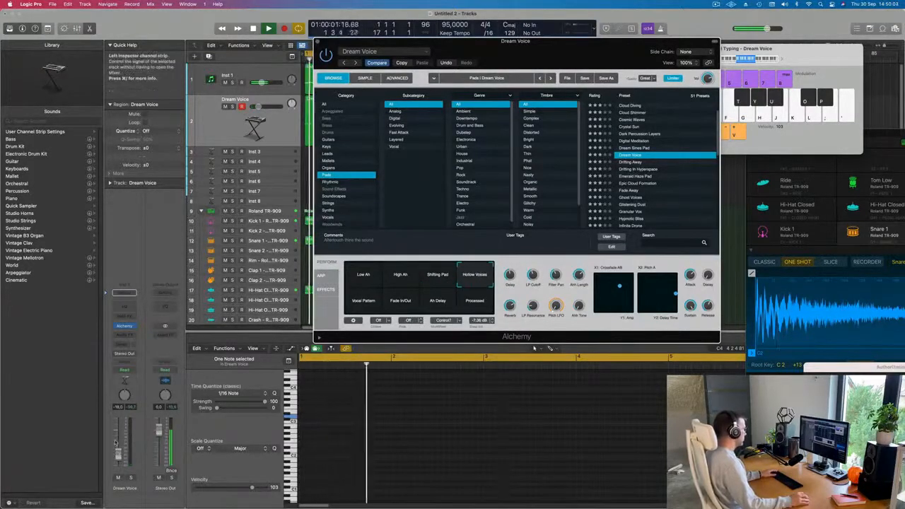
{"action": "left_click", "coordinate": [363, 300]}
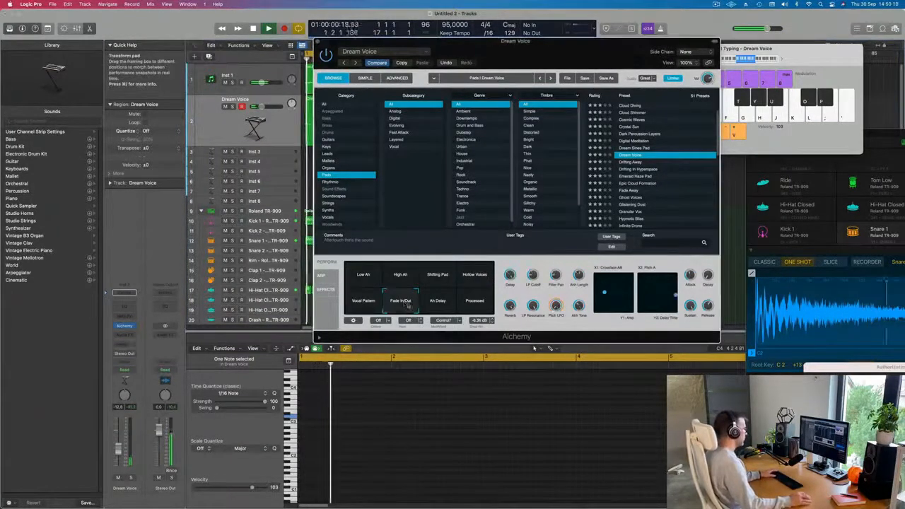
{"action": "left_click", "coordinate": [438, 302]}
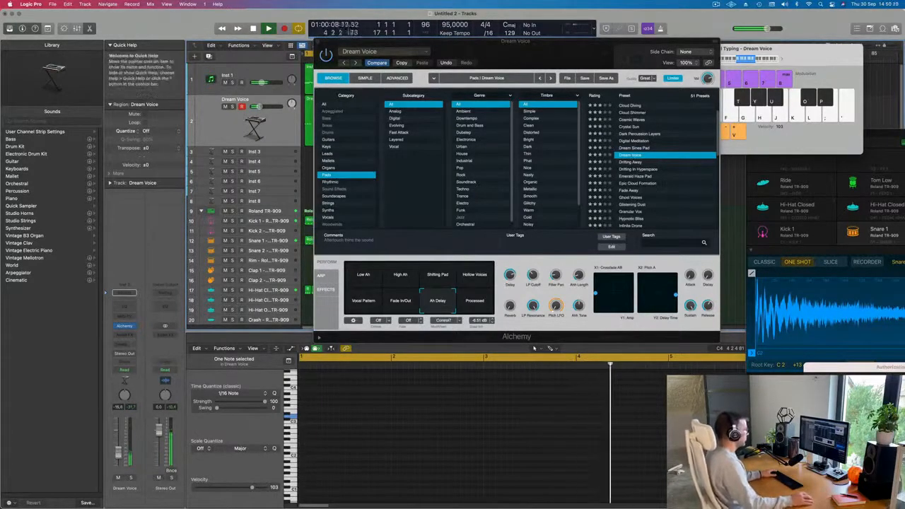
Move the Alchemy window and close it.
{"action": "left_click_drag", "start_coordinate": [567, 54], "coordinate": [651, 83]}
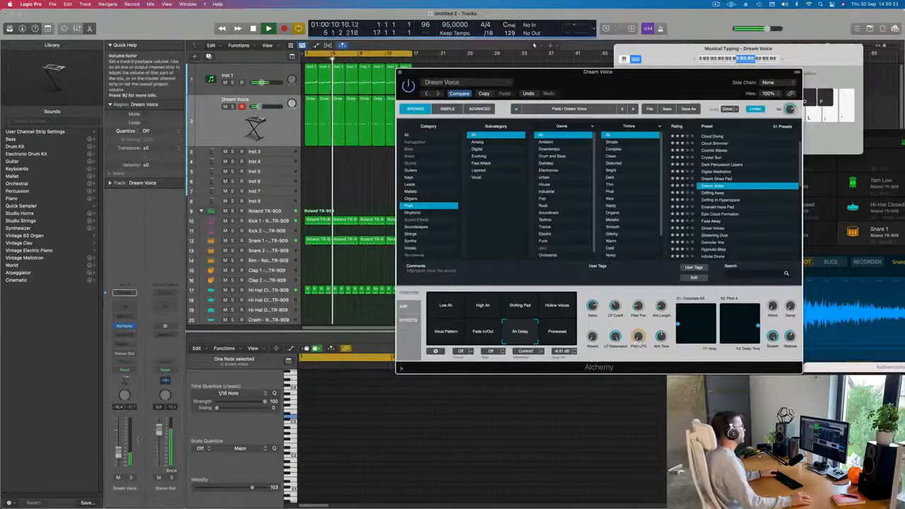
{"action": "left_click_drag", "start_coordinate": [592, 87], "coordinate": [561, 96]}
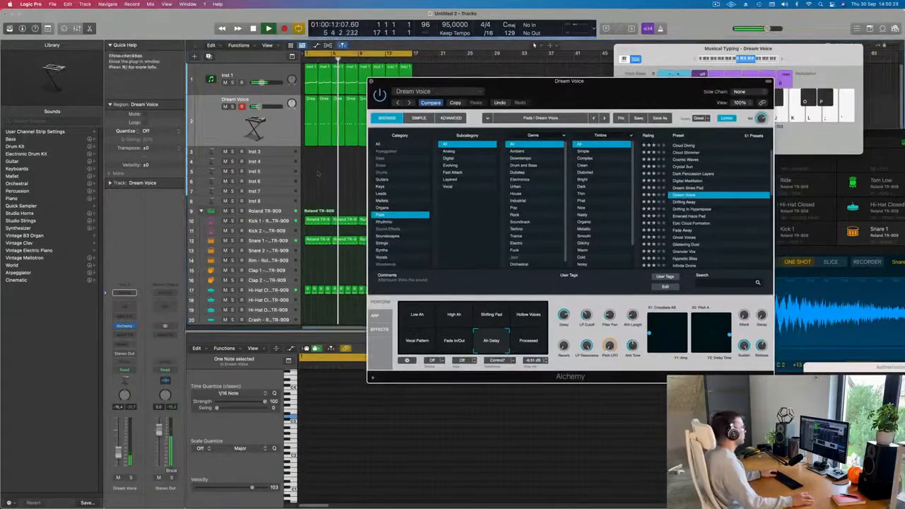
{"action": "left_click", "coordinate": [372, 80]}
Select the Inst 3 track and load Vintage B3 Organ in stereo as its instrument.
{"action": "left_click", "coordinate": [270, 152]}
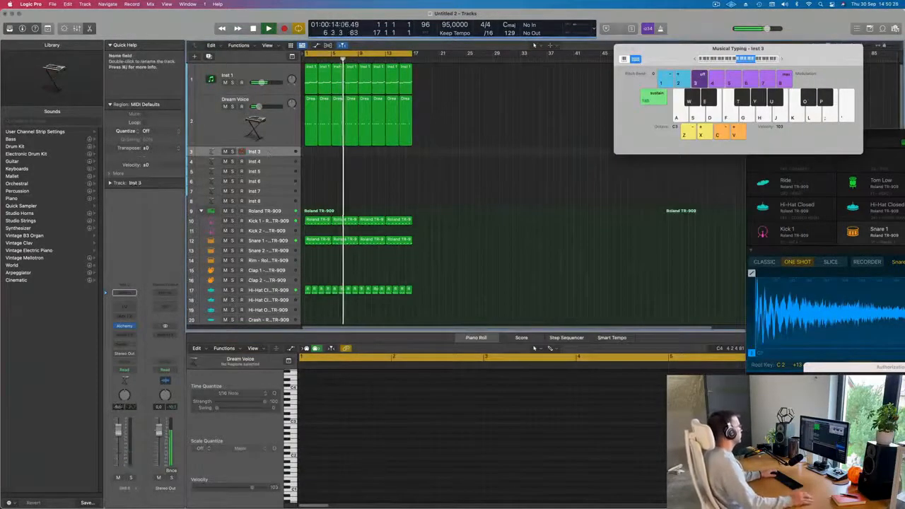
{"action": "left_click", "coordinate": [126, 326]}
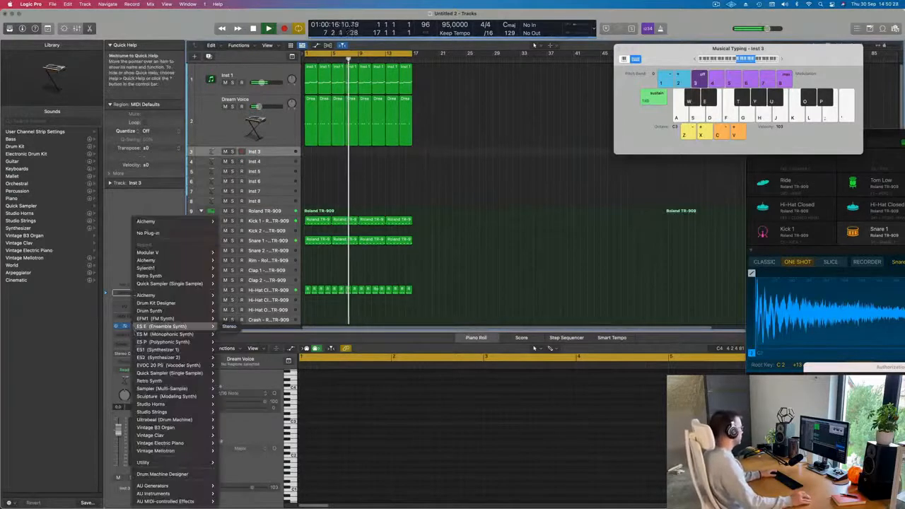
{"action": "mouse_move", "coordinate": [179, 428]}
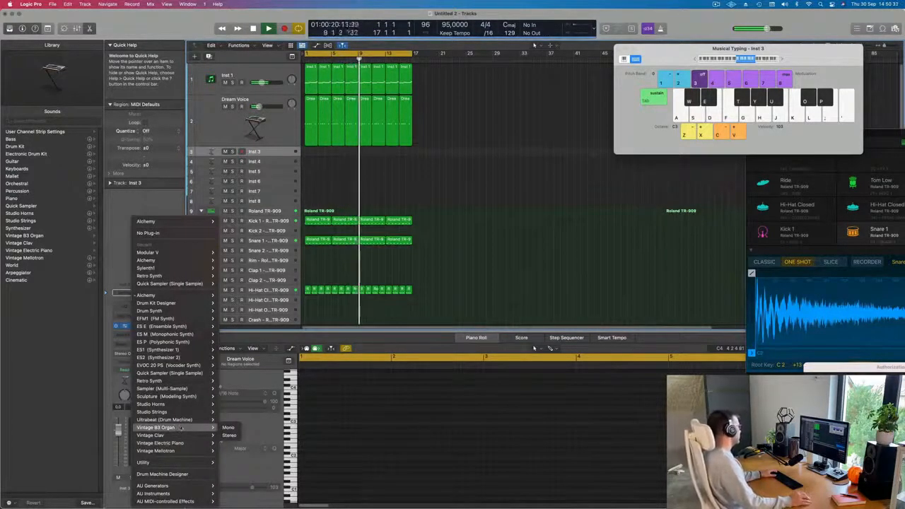
{"action": "left_click", "coordinate": [228, 435]}
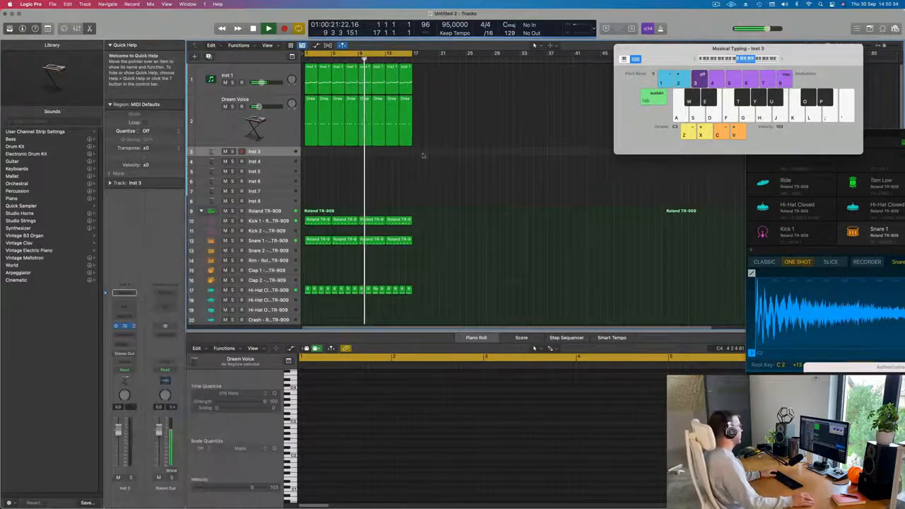
Arrange the Vintage B3 window, enlarge the Inst 3 track, and shift Musical Typing to octave C1.
{"action": "left_click_drag", "start_coordinate": [473, 99], "coordinate": [657, 68]}
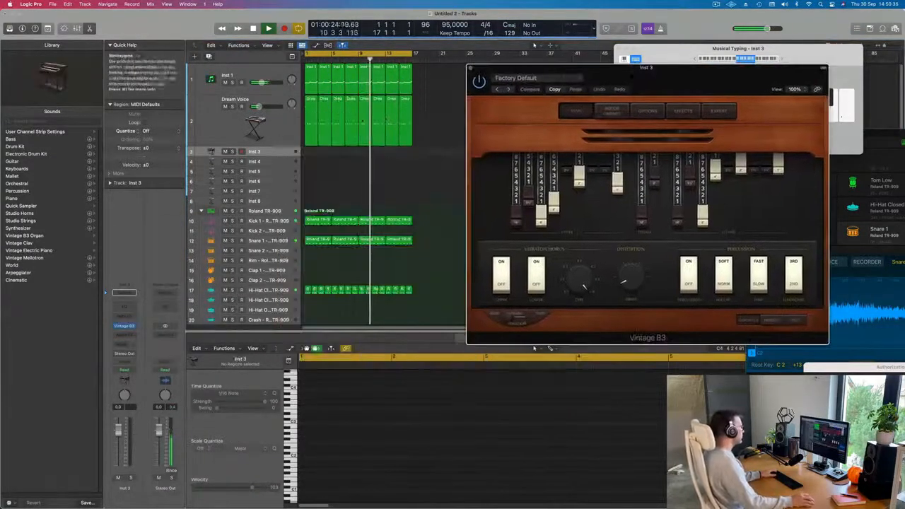
{"action": "left_click_drag", "start_coordinate": [280, 156], "coordinate": [279, 183]}
{"action": "left_click_drag", "start_coordinate": [657, 69], "coordinate": [603, 89]}
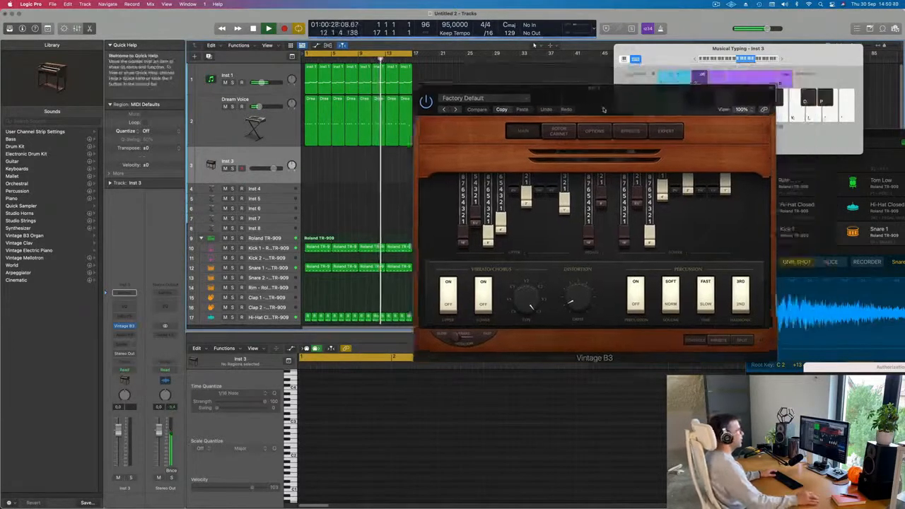
{"action": "left_click", "coordinate": [697, 60]}
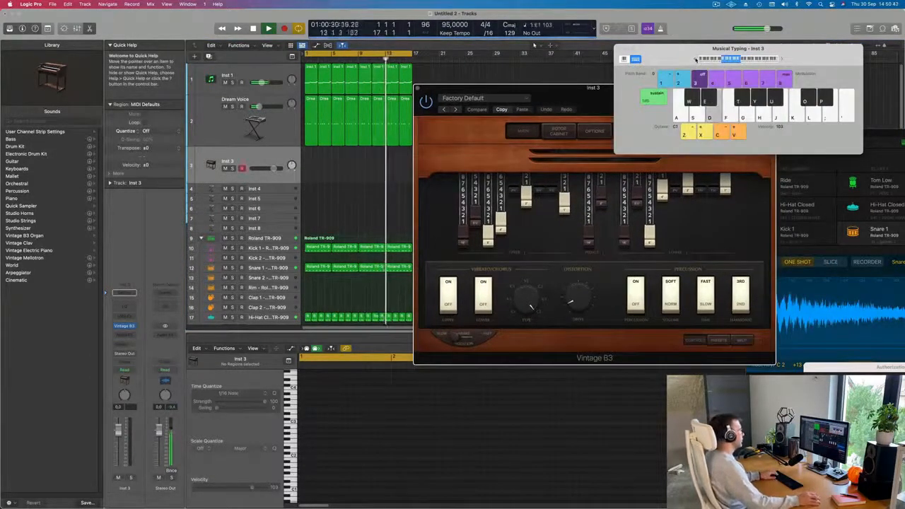
{"action": "left_click_drag", "start_coordinate": [697, 60], "coordinate": [722, 35]}
{"action": "left_click_drag", "start_coordinate": [599, 102], "coordinate": [518, 108]}
Play an organ riff on the Vintage B3 track using Musical Typing.
{"action": "key", "text": "a"}
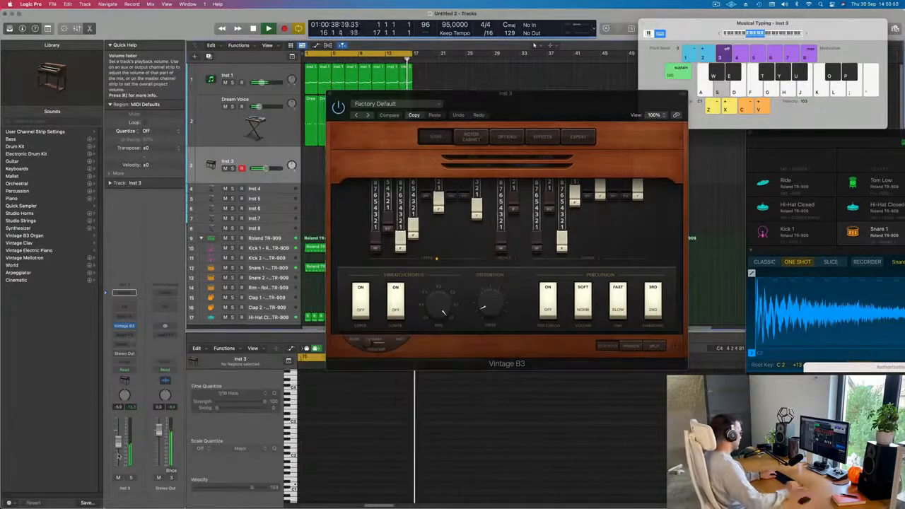
{"action": "key", "text": "k"}
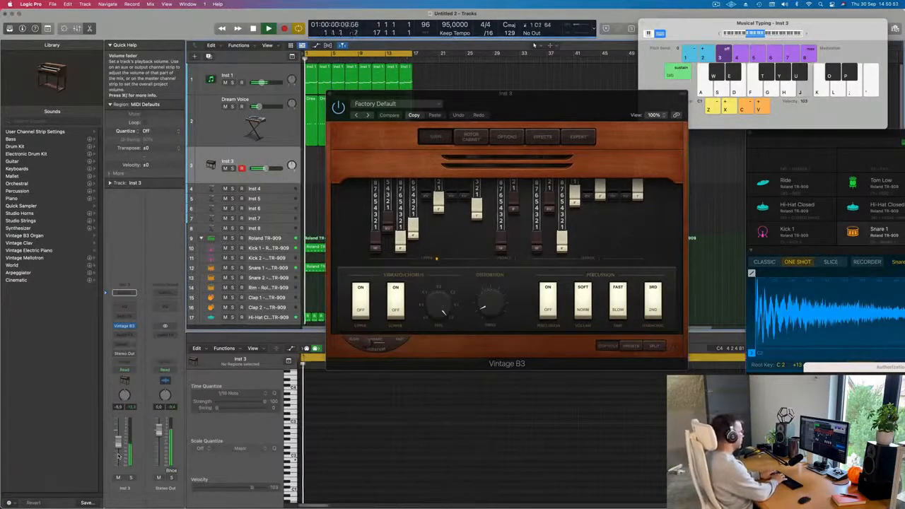
{"action": "key", "text": "d"}
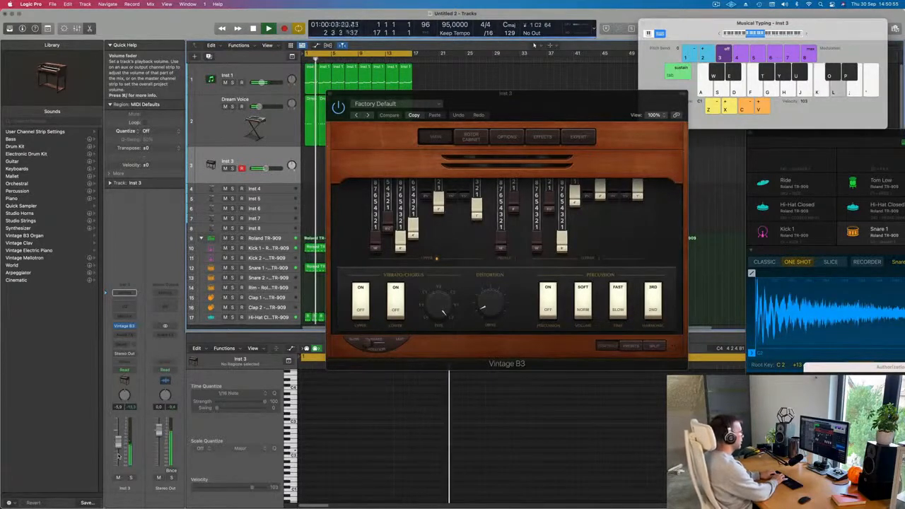
{"action": "key", "text": "d"}
{"action": "key", "text": "j"}
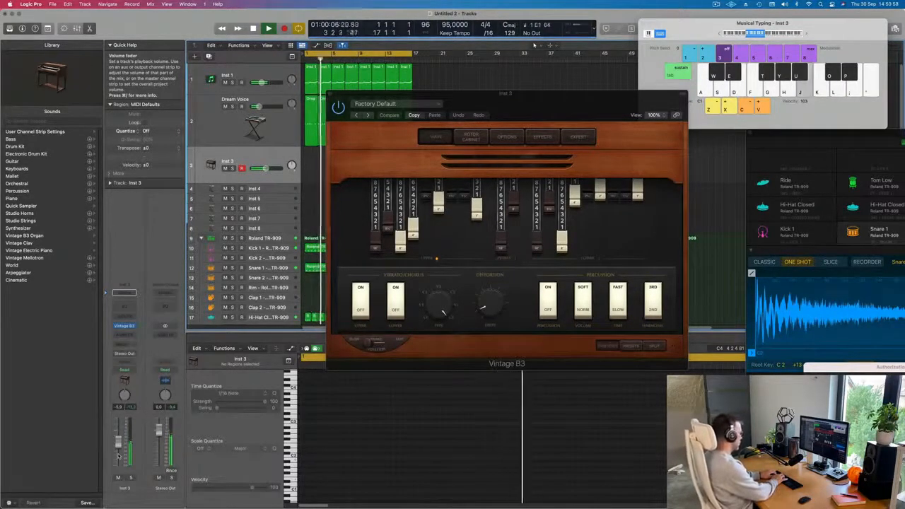
{"action": "key", "text": "k"}
{"action": "key", "text": "h"}
{"action": "key", "text": "j"}
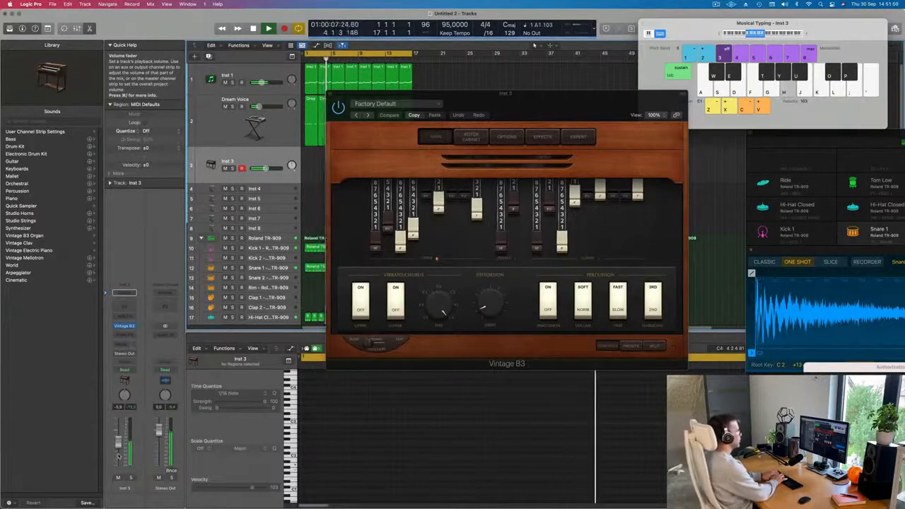
{"action": "key", "text": "g"}
{"action": "key", "text": "h"}
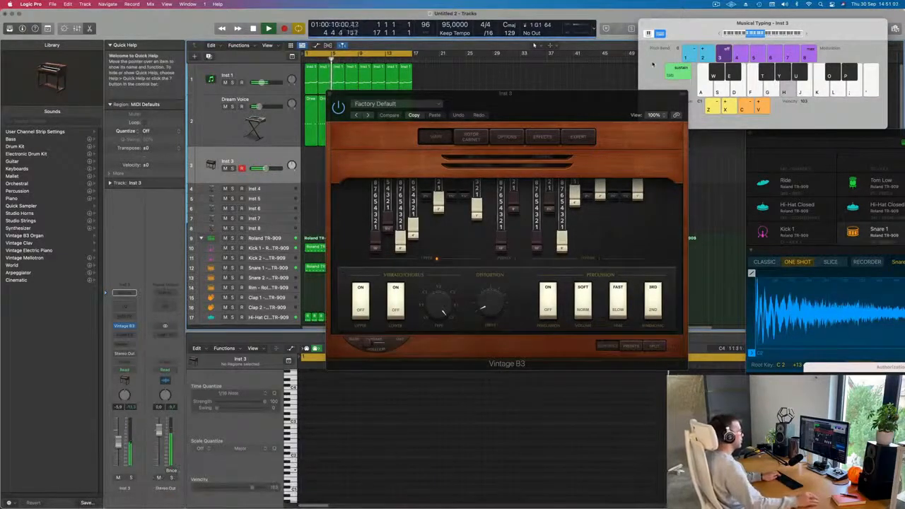
{"action": "left_click", "coordinate": [720, 34]}
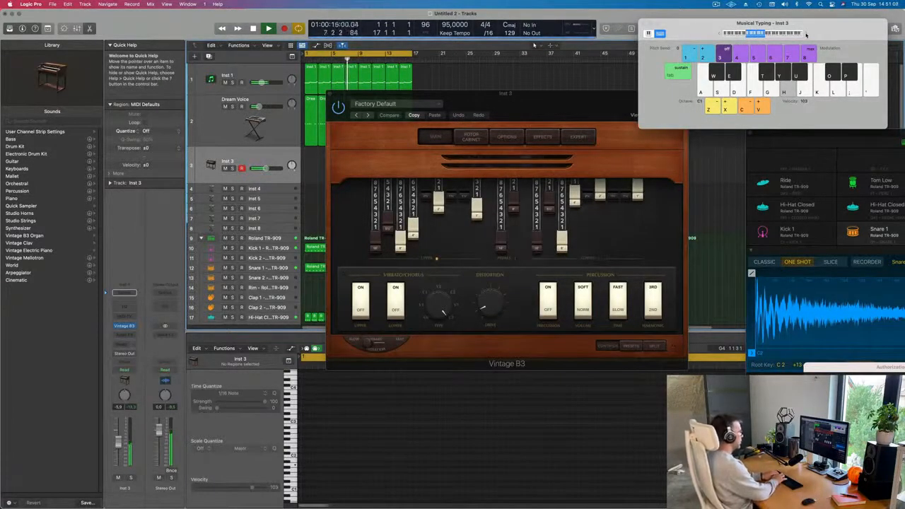
{"action": "key", "text": "k"}
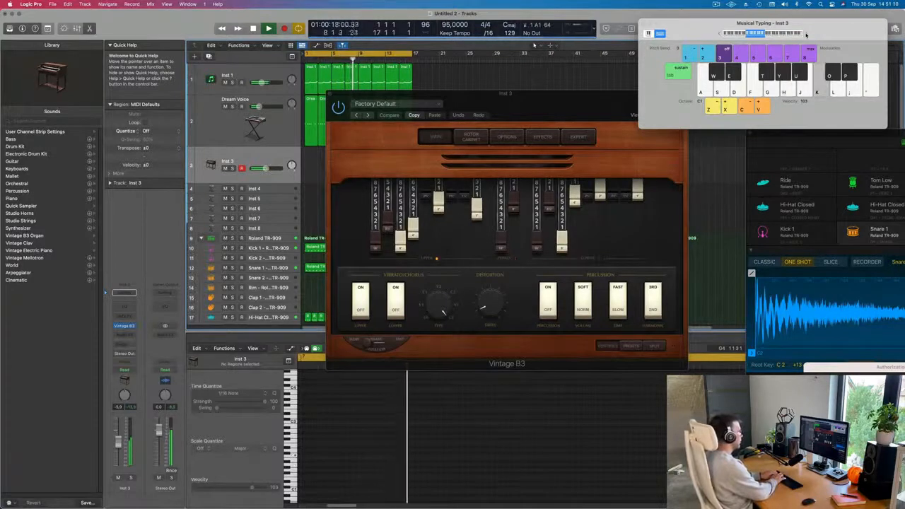
{"action": "key", "text": "h"}
{"action": "key", "text": "g"}
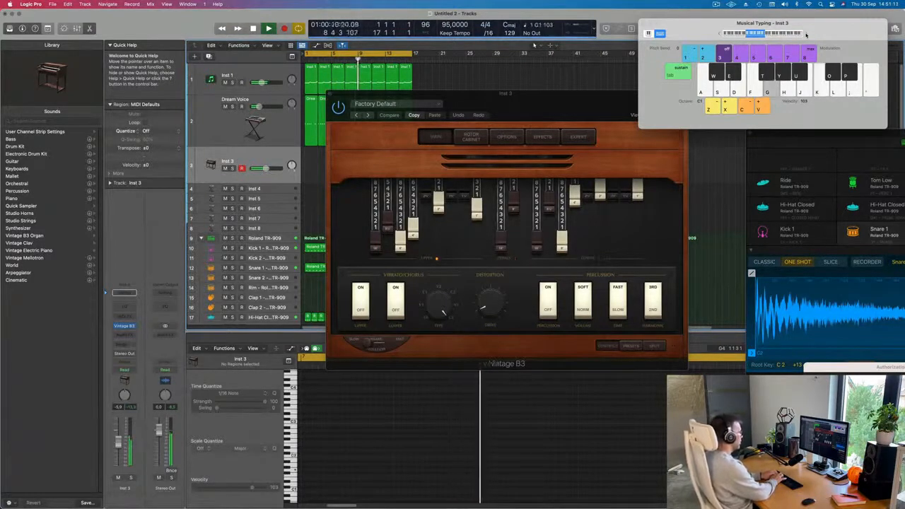
{"action": "key", "text": "f"}
{"action": "key", "text": "d"}
{"action": "key", "text": "k"}
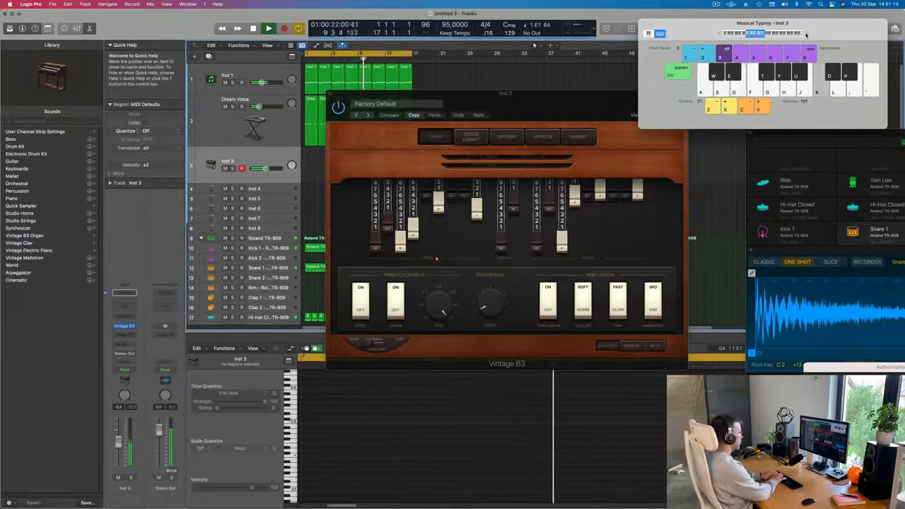
{"action": "key", "text": "j"}
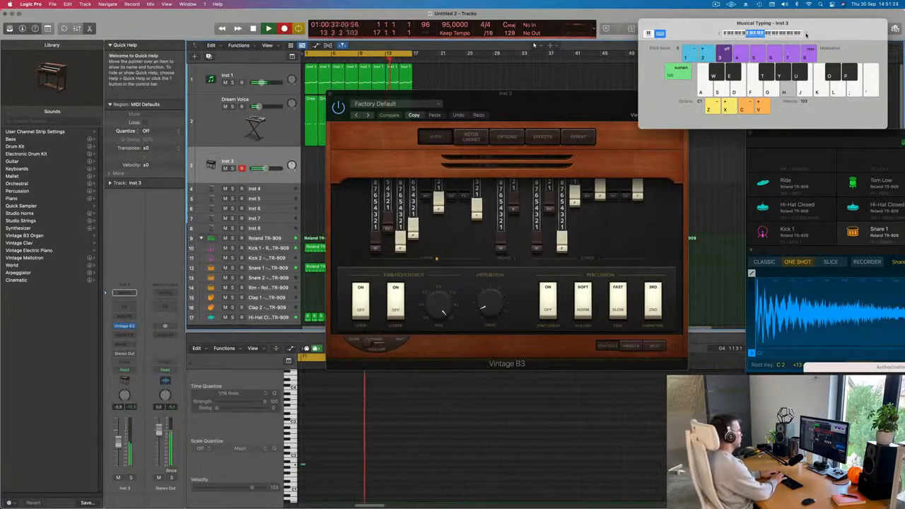
Finish playing the organ riff with Musical Typing and stop the recording.
{"action": "key", "text": "k"}
{"action": "key", "text": "j"}
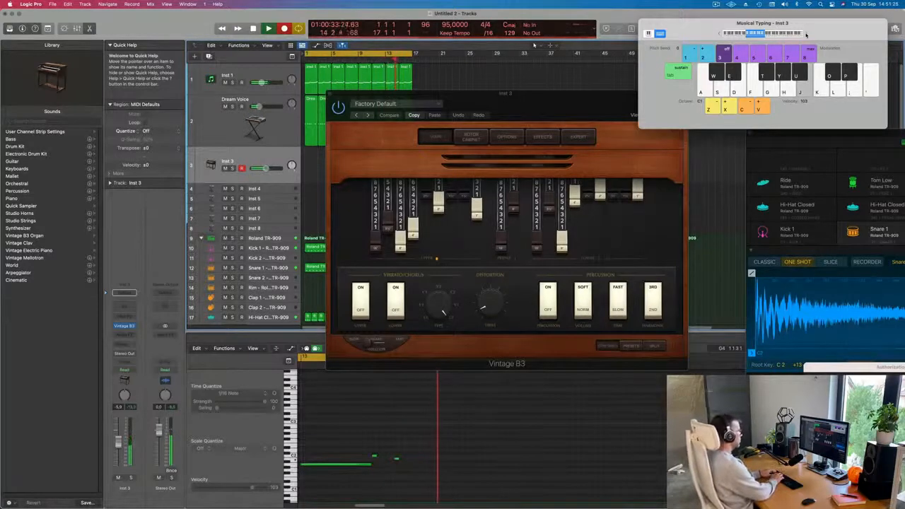
{"action": "key", "text": "h"}
{"action": "key", "text": "k"}
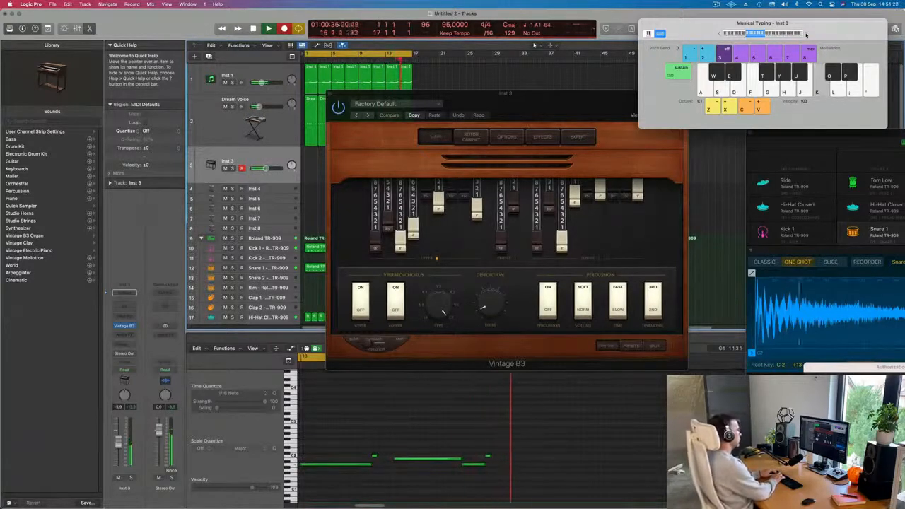
{"action": "key", "text": "j"}
{"action": "key", "text": "h"}
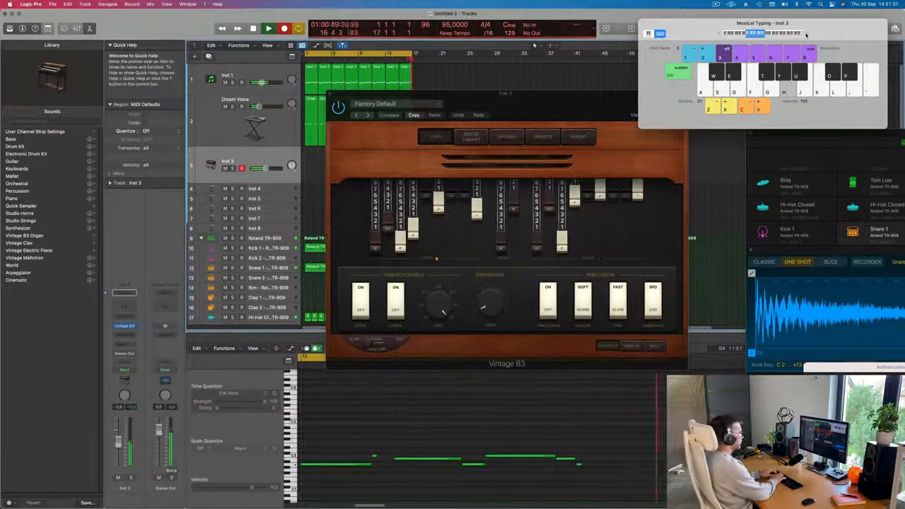
{"action": "key", "text": "space"}
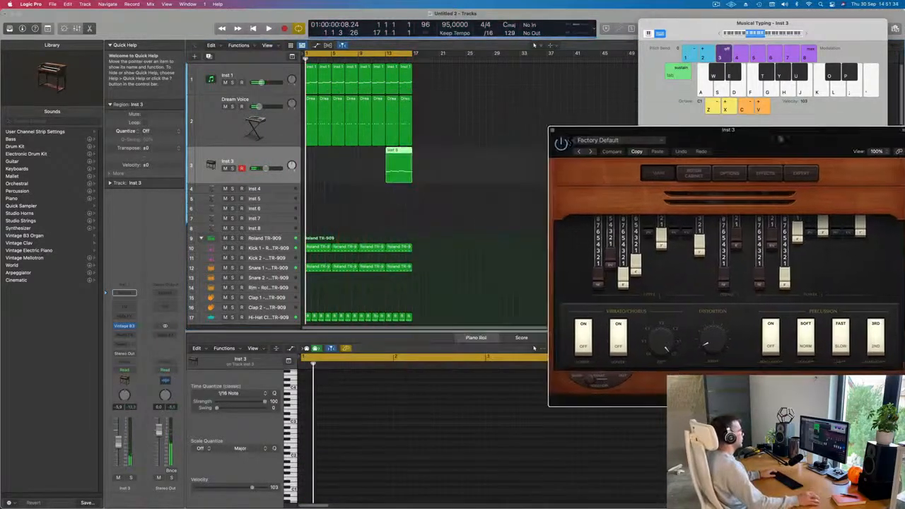
Move the recorded organ region to the start of the project and play it back.
{"action": "left_click_drag", "start_coordinate": [391, 153], "coordinate": [317, 154]}
{"action": "key", "text": "space"}
{"action": "left_click", "coordinate": [341, 442]}
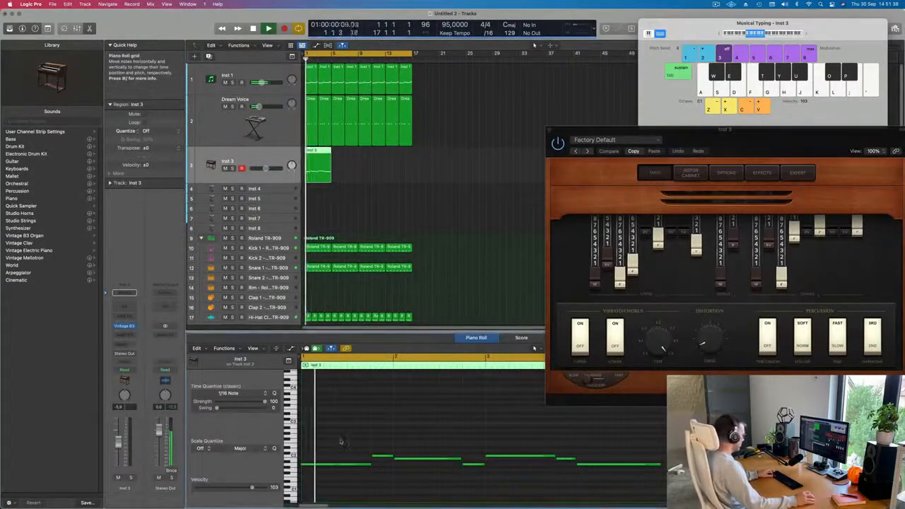
Select the riff's notes in the Piano Roll and nudge one note slightly later, auditioning the result.
{"action": "key", "text": "super+a"}
{"action": "key", "text": "space"}
{"action": "key", "text": "space"}
{"action": "scroll", "coordinate": [342, 434], "scroll_direction": "left", "scroll_amount": 2}
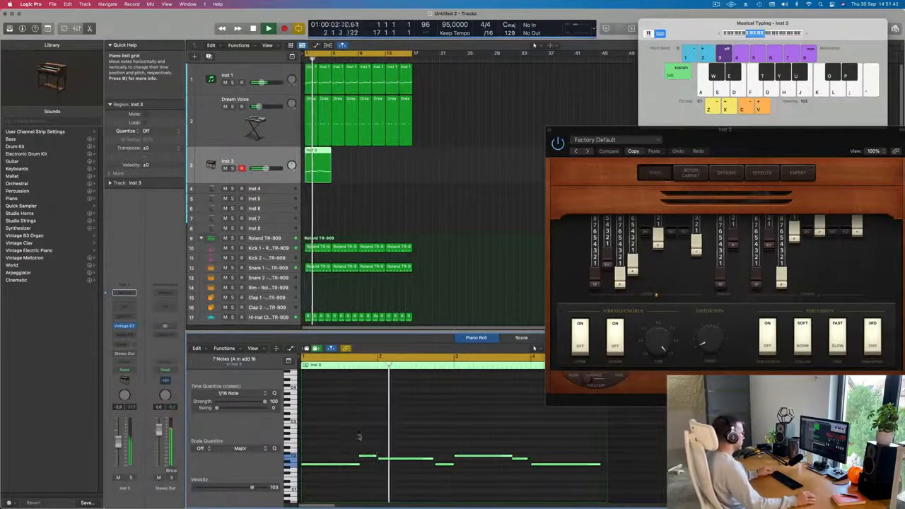
{"action": "left_click", "coordinate": [358, 437]}
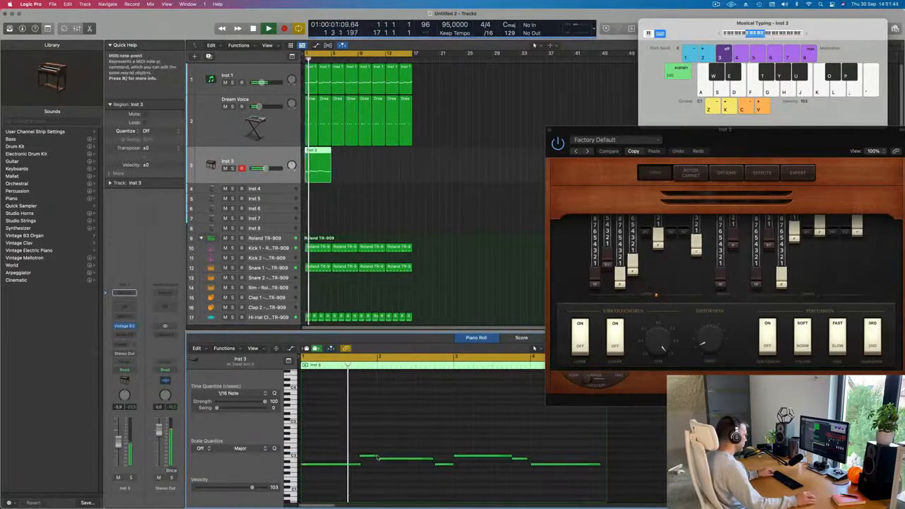
{"action": "left_click", "coordinate": [377, 457]}
{"action": "scroll", "coordinate": [393, 452], "scroll_direction": "left", "scroll_amount": 2}
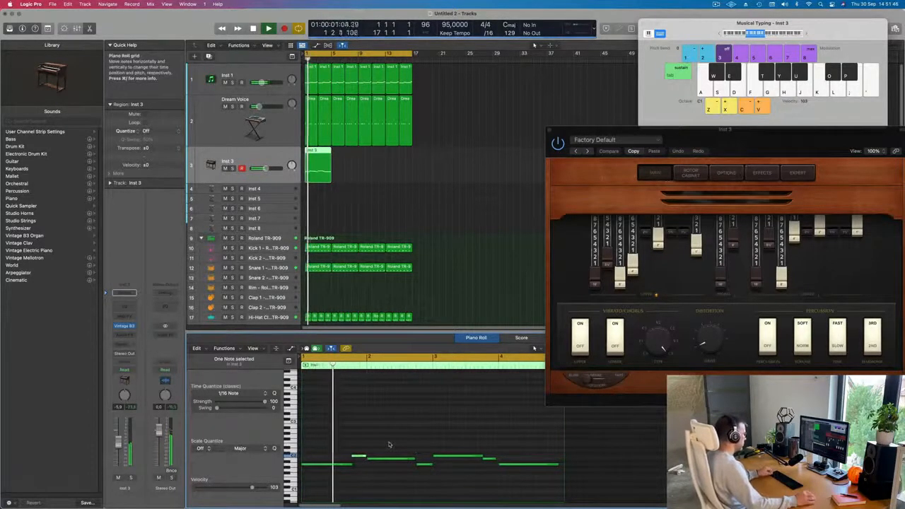
{"action": "left_click", "coordinate": [352, 465]}
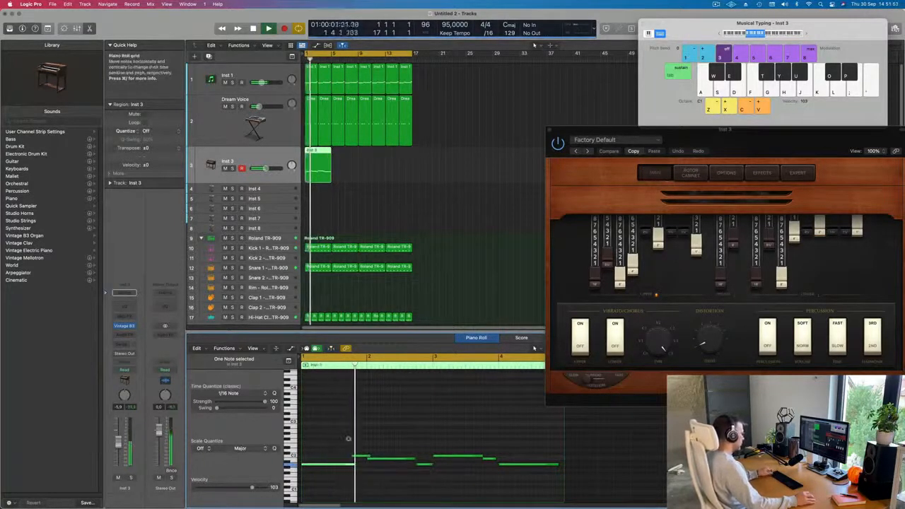
{"action": "left_click_drag", "start_coordinate": [413, 459], "coordinate": [420, 460]}
{"action": "key", "text": "space"}
{"action": "key", "text": "space"}
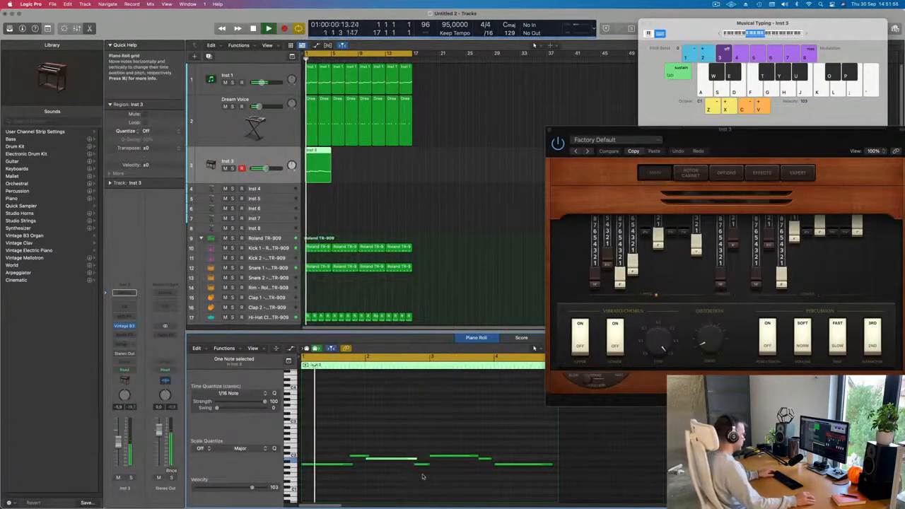
Adjust the length and position of further notes in the organ riff while auditioning playback.
{"action": "left_click", "coordinate": [420, 478]}
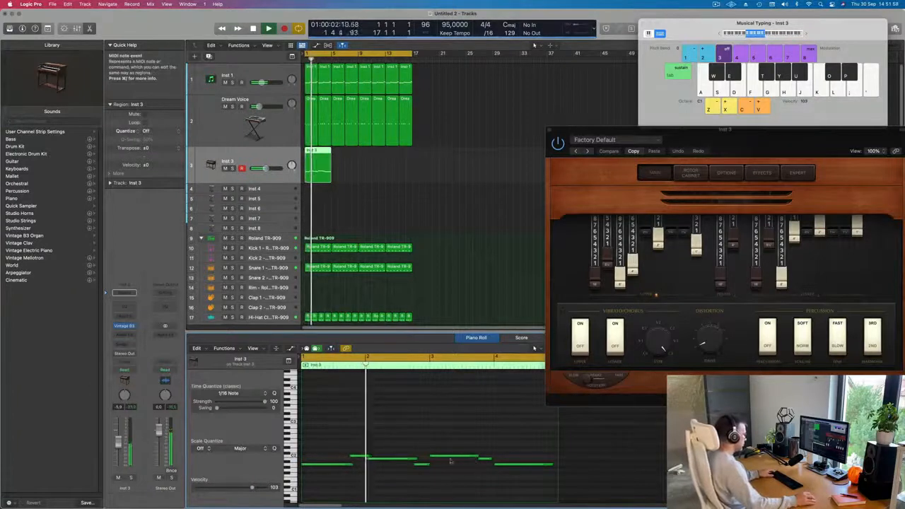
{"action": "left_click_drag", "start_coordinate": [429, 464], "coordinate": [434, 465]}
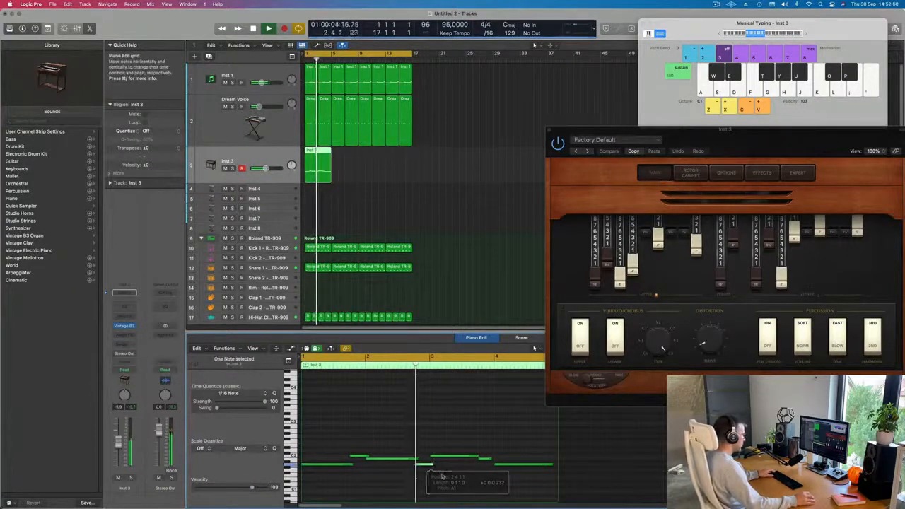
{"action": "scroll", "coordinate": [448, 475], "scroll_direction": "down", "scroll_amount": 3}
{"action": "key", "text": "space"}
{"action": "key", "text": "space"}
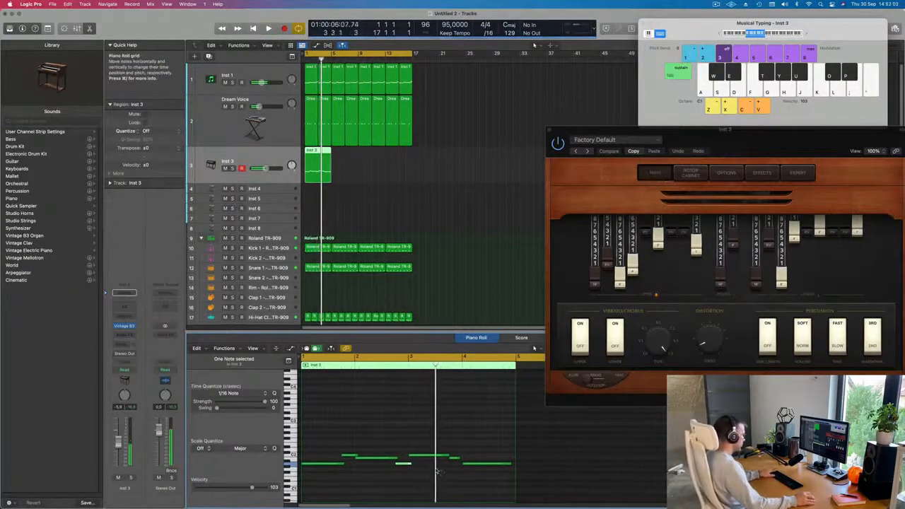
{"action": "left_click", "coordinate": [425, 450]}
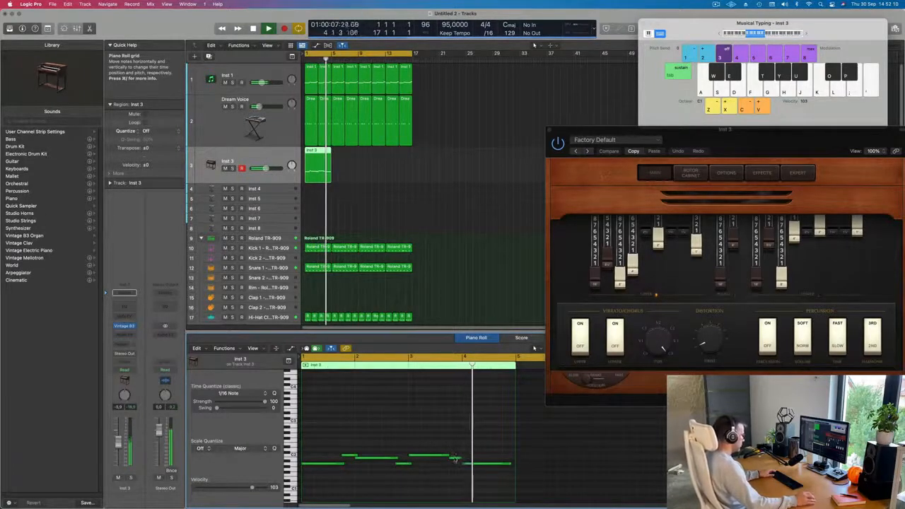
{"action": "key", "text": "space"}
{"action": "key", "text": "space"}
{"action": "left_click_drag", "start_coordinate": [457, 458], "coordinate": [448, 458]}
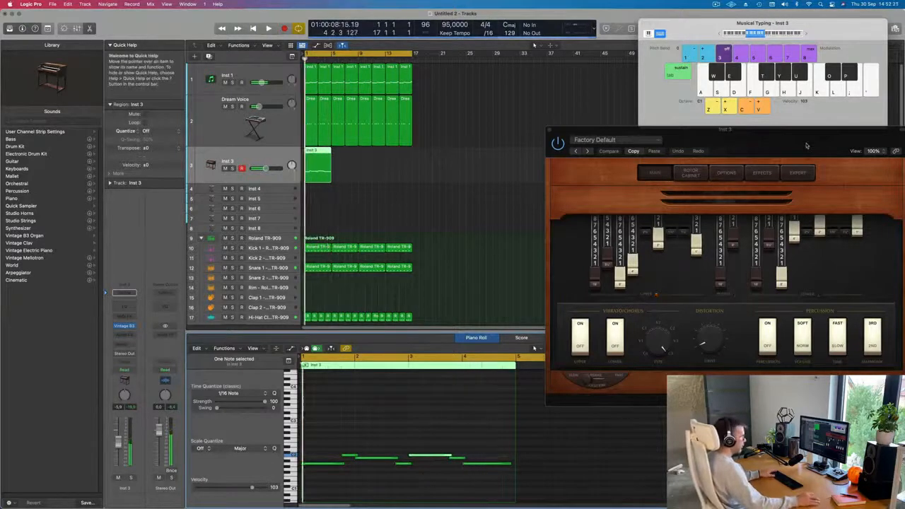
Reposition the Vintage B3 window over the arrangement and return the playhead to the start.
{"action": "left_click_drag", "start_coordinate": [805, 146], "coordinate": [617, 146]}
{"action": "key", "text": "space"}
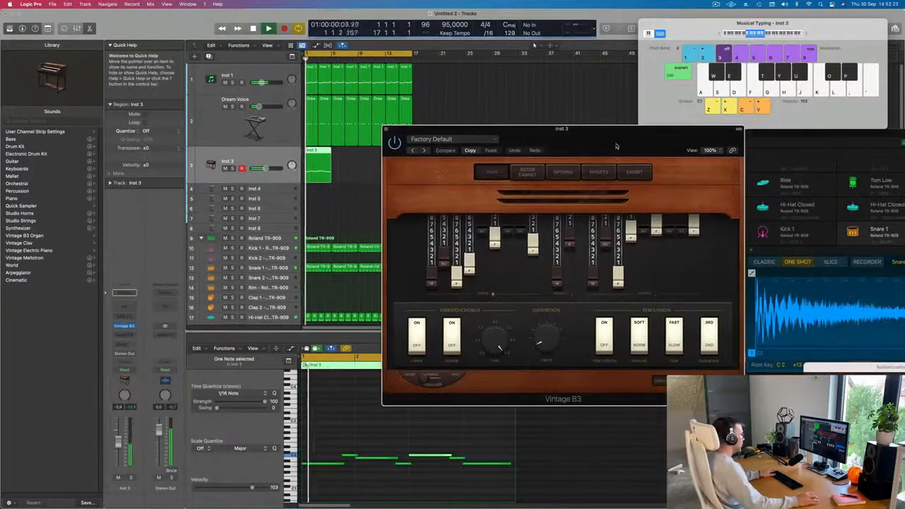
{"action": "key", "text": "space"}
{"action": "left_click", "coordinate": [350, 168]}
{"action": "left_click", "coordinate": [321, 173]}
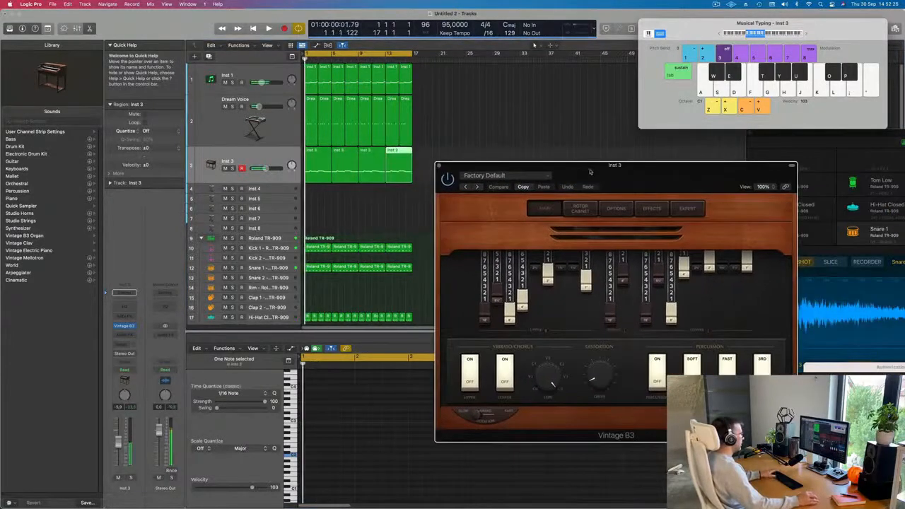
{"action": "left_click_drag", "start_coordinate": [591, 171], "coordinate": [543, 155]}
{"action": "key", "text": "space"}
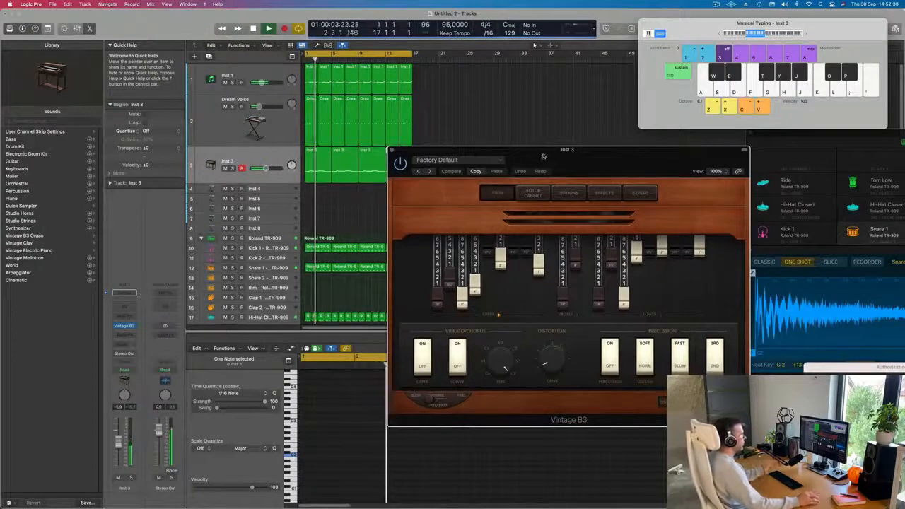
{"action": "left_click_drag", "start_coordinate": [541, 156], "coordinate": [529, 152]}
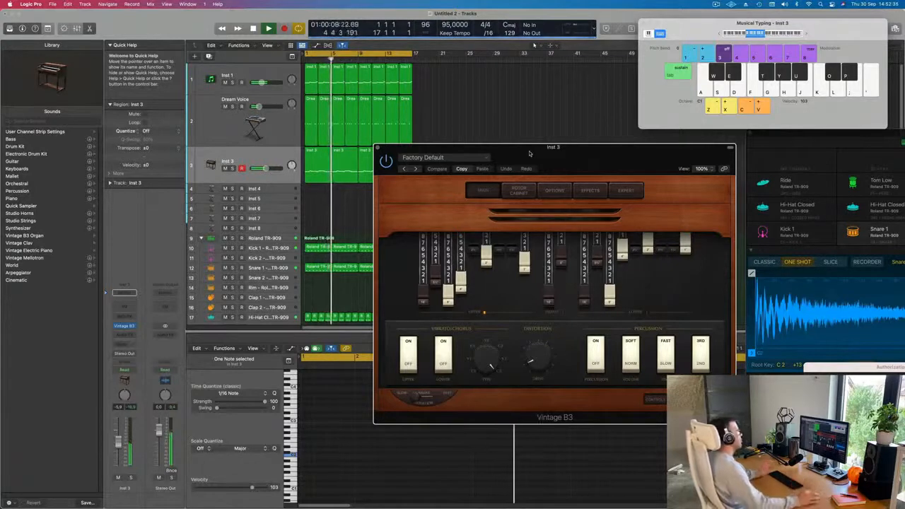
{"action": "left_click_drag", "start_coordinate": [523, 154], "coordinate": [509, 151]}
{"action": "key", "text": "Return"}
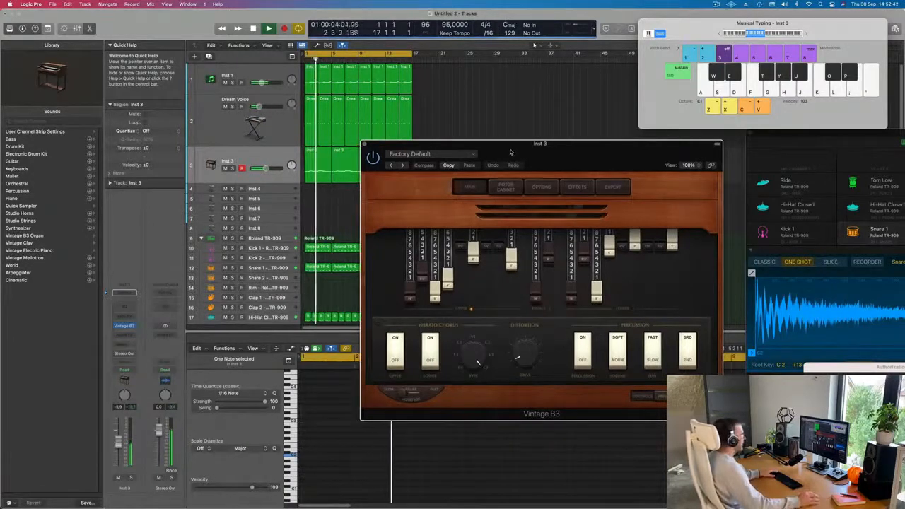
{"action": "left_click_drag", "start_coordinate": [509, 150], "coordinate": [439, 152]}
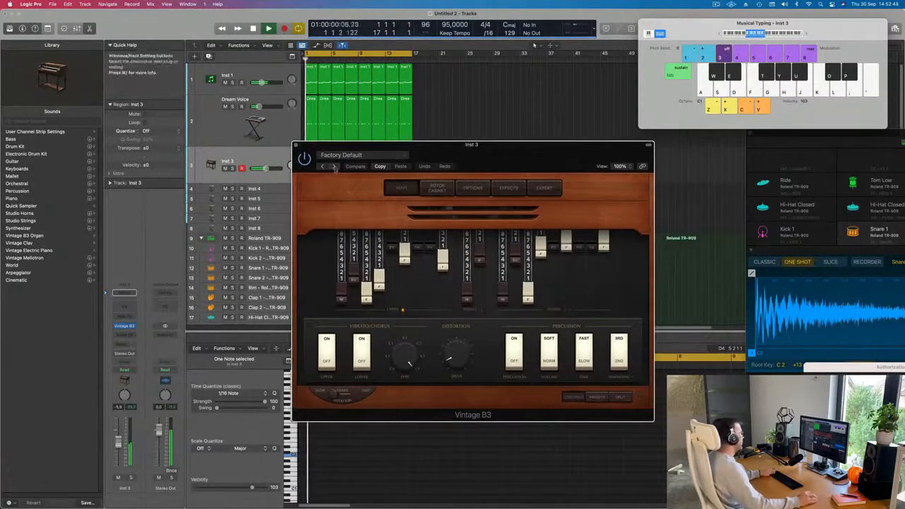
Step through the Vintage B3 presets to Big Jazz Organ and lower the organ track's volume slightly.
{"action": "left_click", "coordinate": [334, 166]}
{"action": "left_click", "coordinate": [334, 166]}
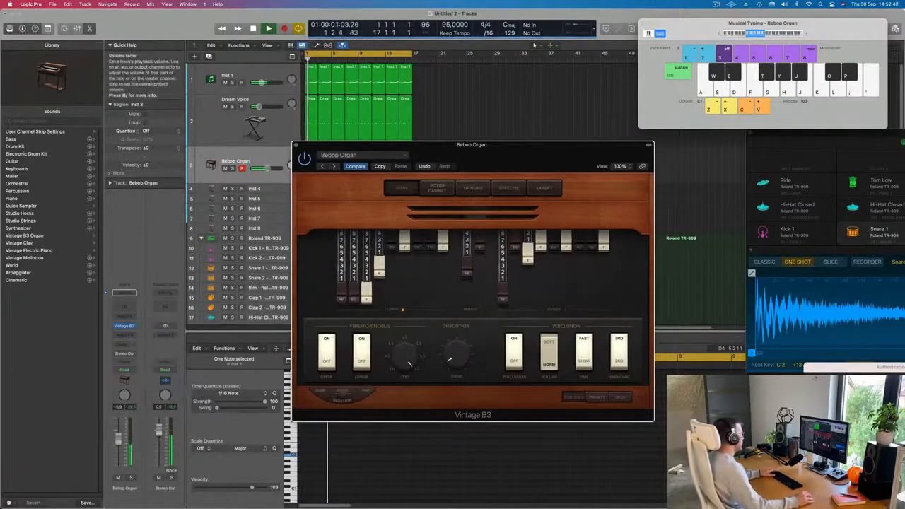
{"action": "left_click", "coordinate": [118, 441]}
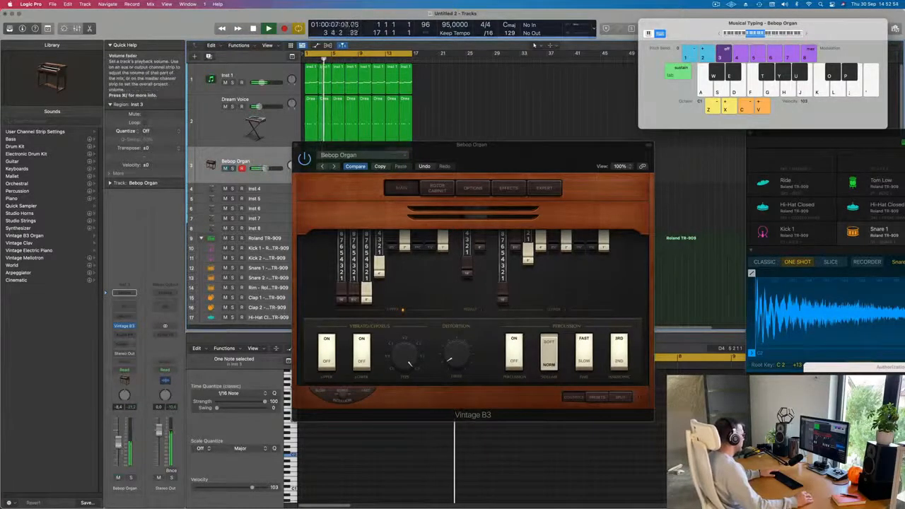
{"action": "left_click", "coordinate": [334, 166]}
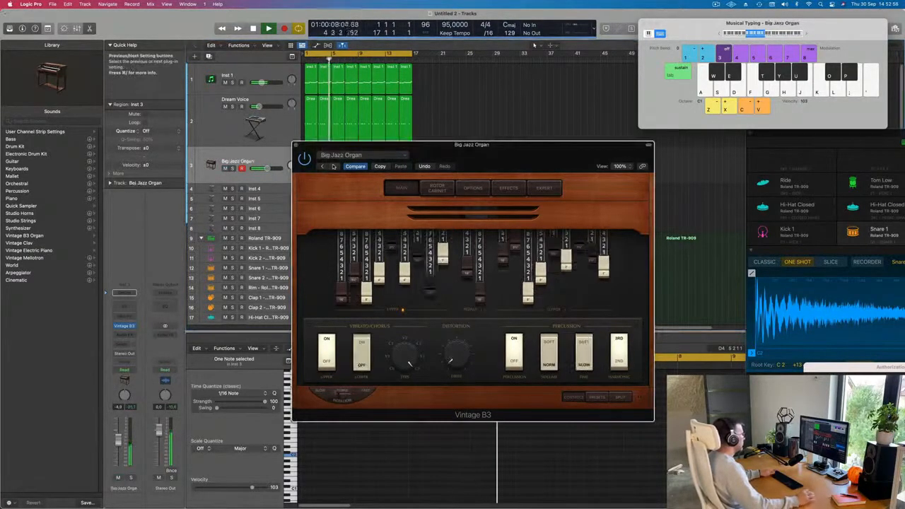
{"action": "left_click_drag", "start_coordinate": [346, 145], "coordinate": [379, 147]}
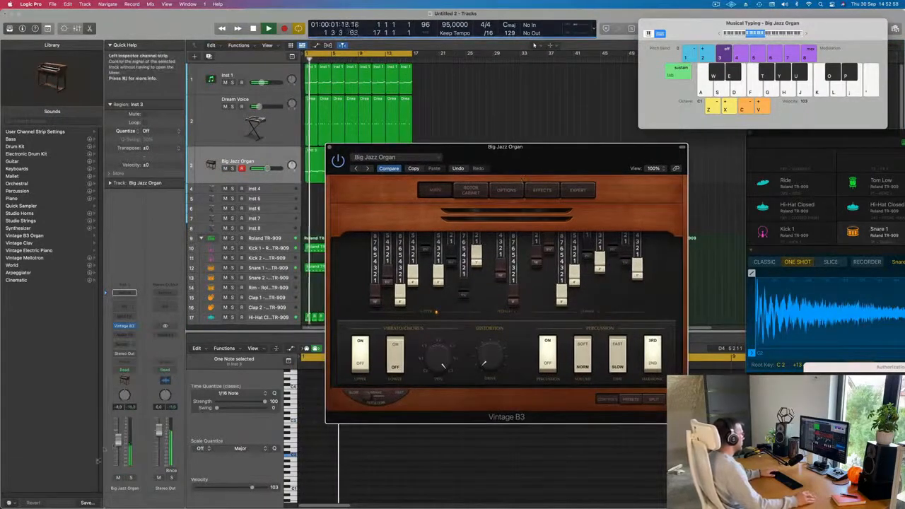
{"action": "left_click_drag", "start_coordinate": [118, 441], "coordinate": [119, 445]}
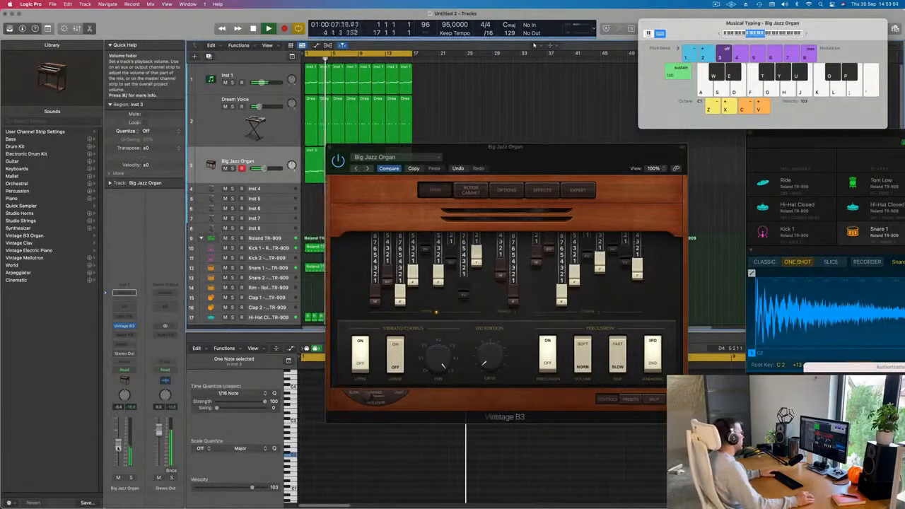
Close the organ plugin window, select all regions and repeat them three times.
{"action": "left_click_drag", "start_coordinate": [567, 160], "coordinate": [537, 157]}
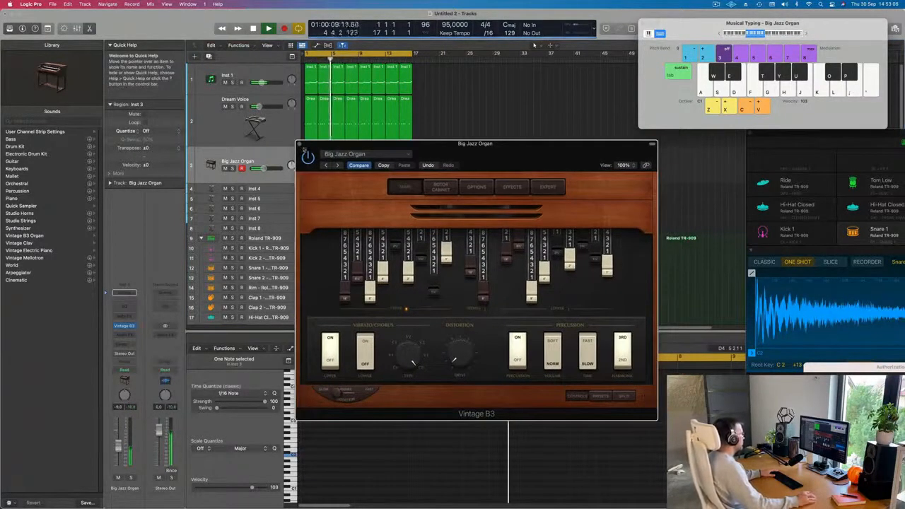
{"action": "left_click", "coordinate": [299, 144]}
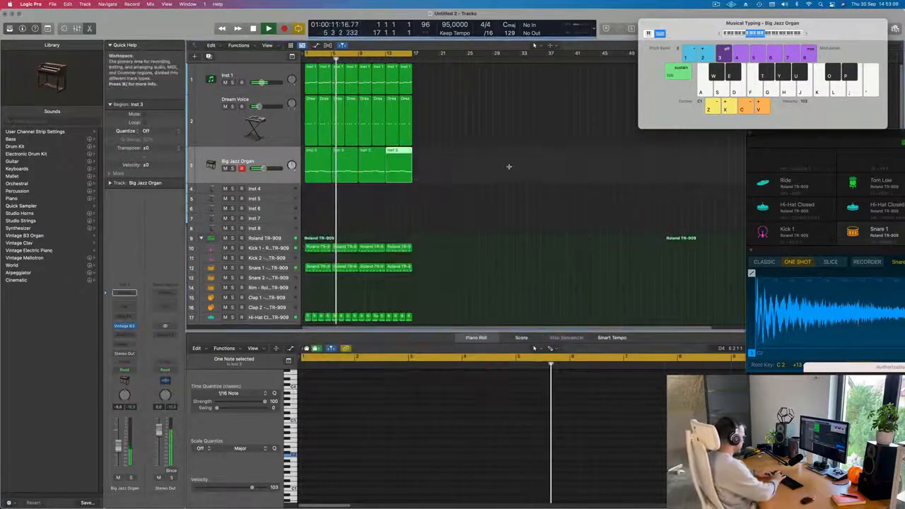
{"action": "key", "text": "super+a"}
{"action": "key", "text": "super+r"}
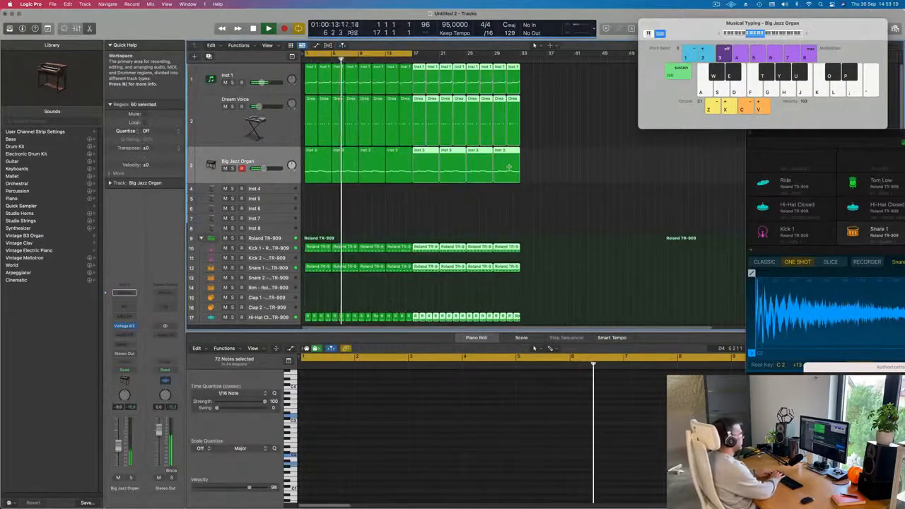
{"action": "key", "text": "super+r"}
{"action": "key", "text": "super+r"}
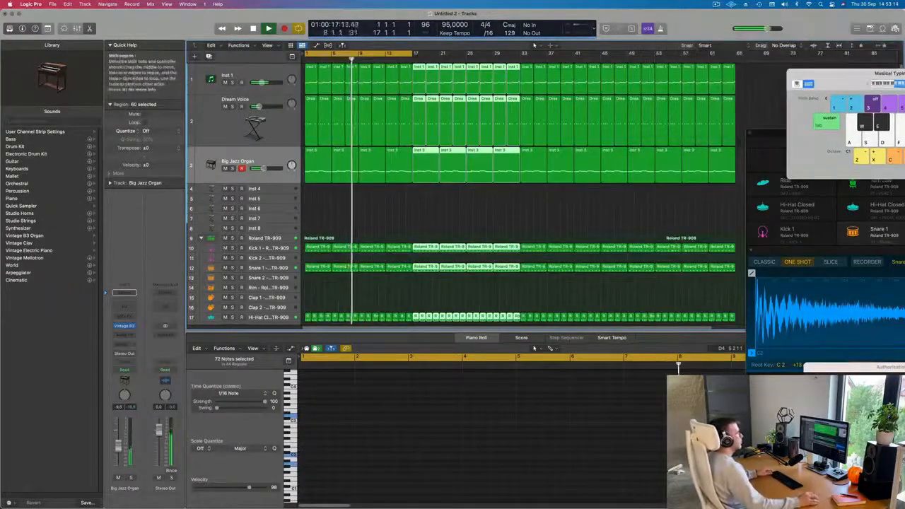
Zoom out and set the cycle range to span the whole repeated arrangement.
{"action": "key", "text": "super+Left"}
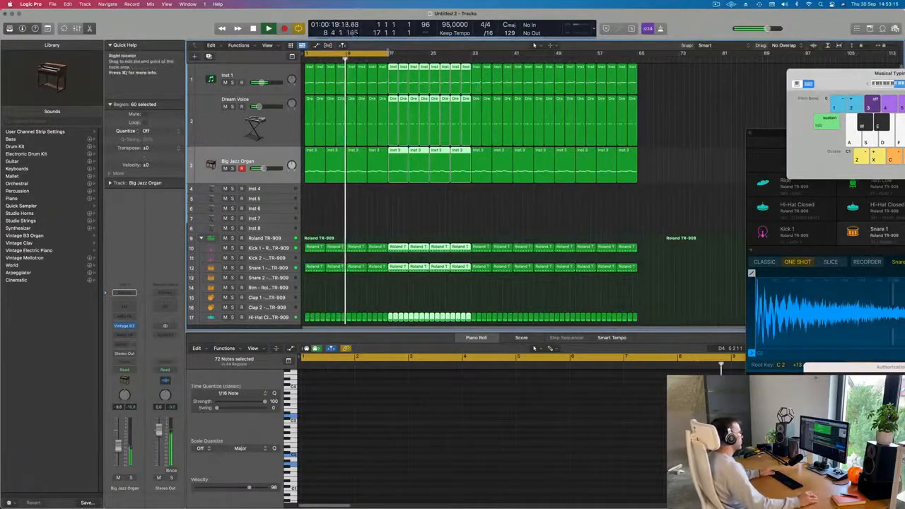
{"action": "left_click_drag", "start_coordinate": [387, 54], "coordinate": [638, 80]}
{"action": "left_click", "coordinate": [255, 168]}
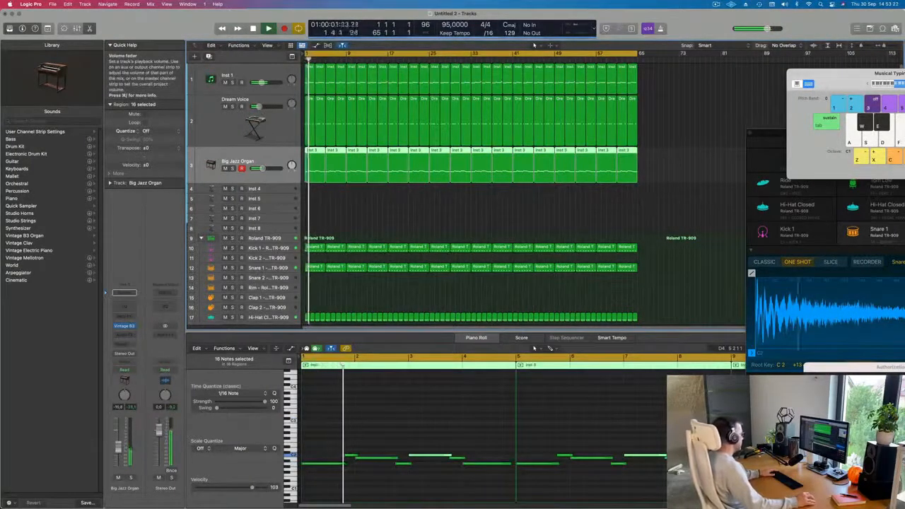
{"action": "scroll", "coordinate": [374, 219], "scroll_direction": "down", "scroll_amount": 1}
{"action": "scroll", "coordinate": [372, 220], "scroll_direction": "left", "scroll_amount": 1}
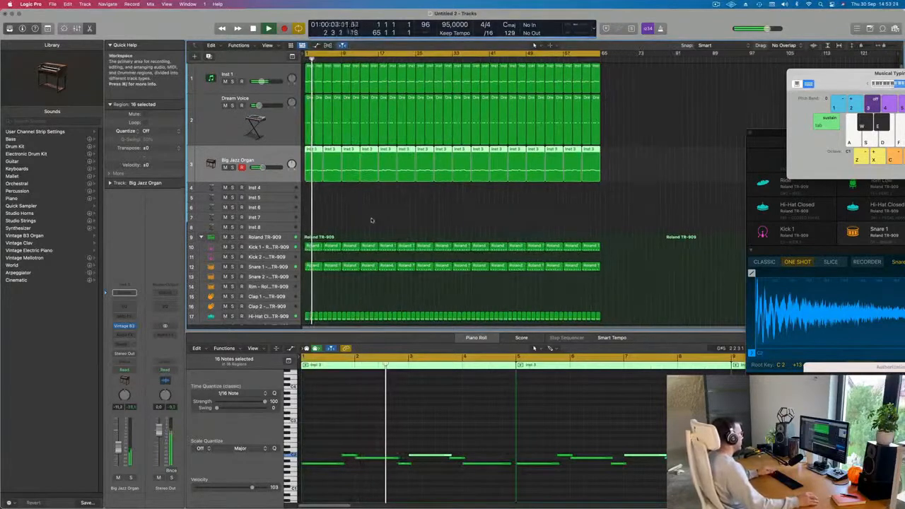
{"action": "scroll", "coordinate": [364, 212], "scroll_direction": "down", "scroll_amount": 3}
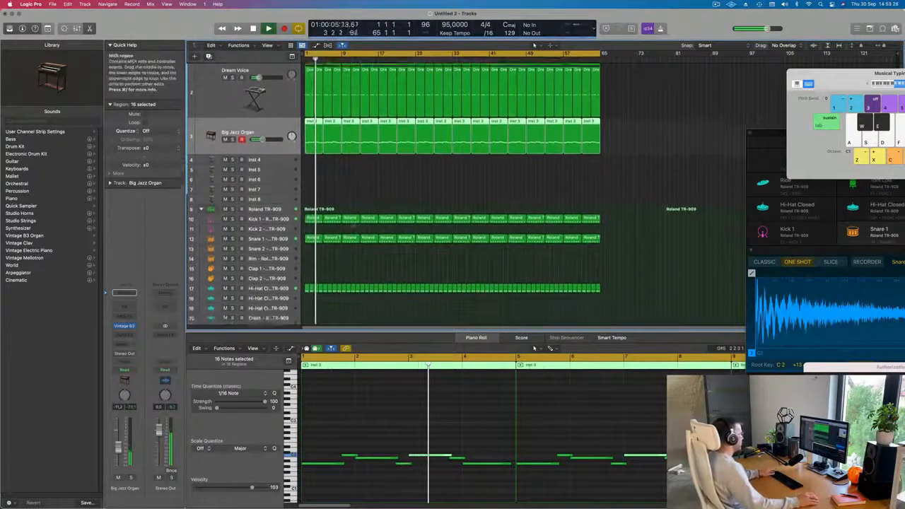
{"action": "scroll", "coordinate": [347, 164], "scroll_direction": "down", "scroll_amount": 10}
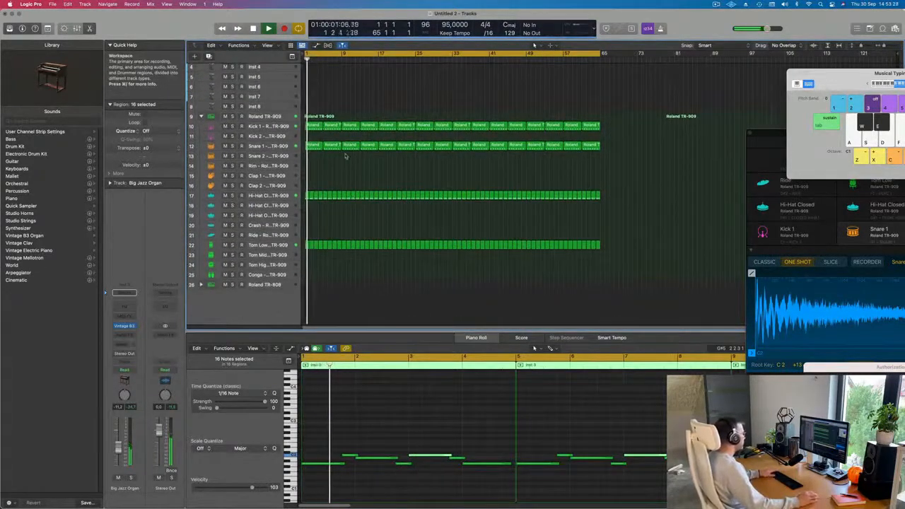
Return the playhead to the start and copy a Tom Low region onto the Conga track at the beginning.
{"action": "key", "text": "Return"}
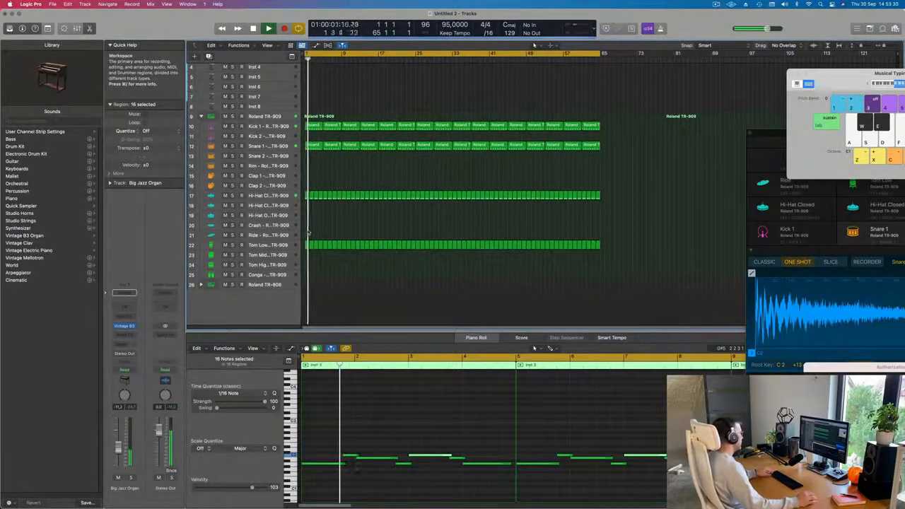
{"action": "scroll", "coordinate": [333, 255], "scroll_direction": "up", "scroll_amount": 3}
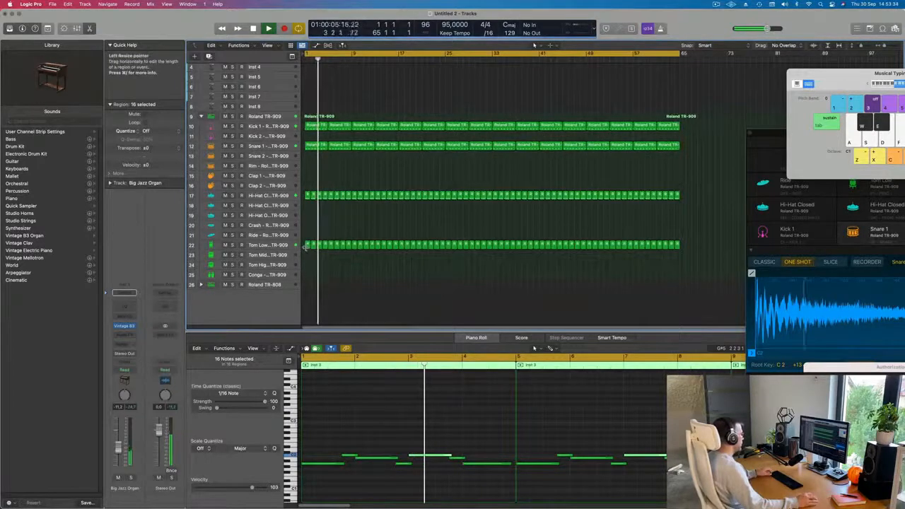
{"action": "left_click", "coordinate": [307, 246]}
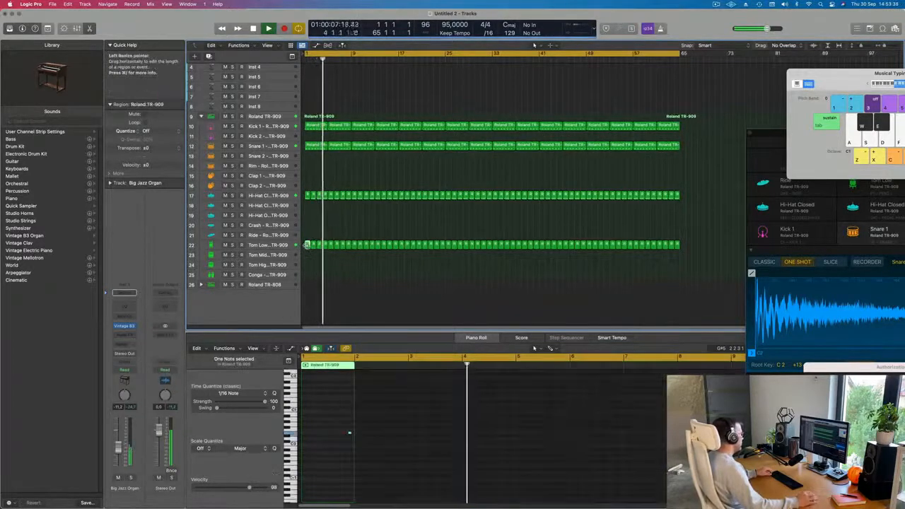
{"action": "left_click_drag", "start_coordinate": [308, 245], "coordinate": [314, 277]}
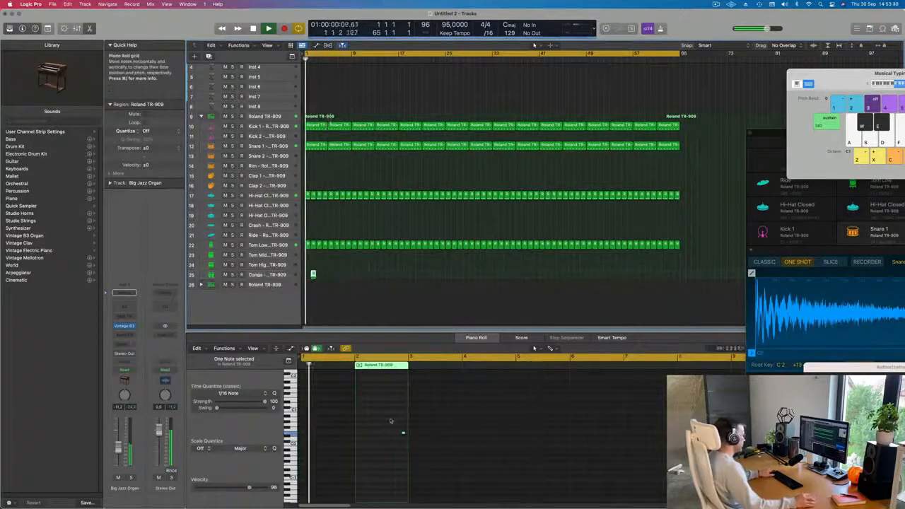
In the piano roll, move the copied region's note to a new pitch and nudge it slightly earlier, then select the Conga track.
{"action": "left_click_drag", "start_coordinate": [390, 419], "coordinate": [413, 451]}
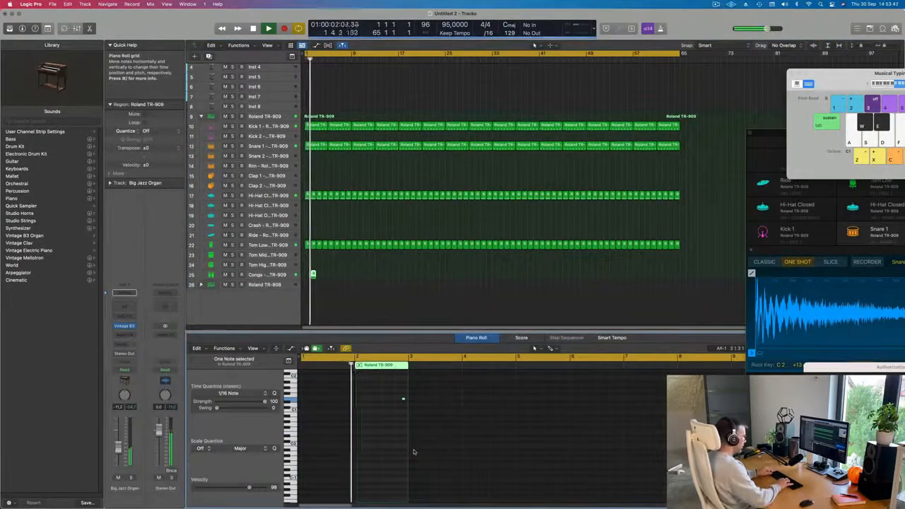
{"action": "key", "text": "space"}
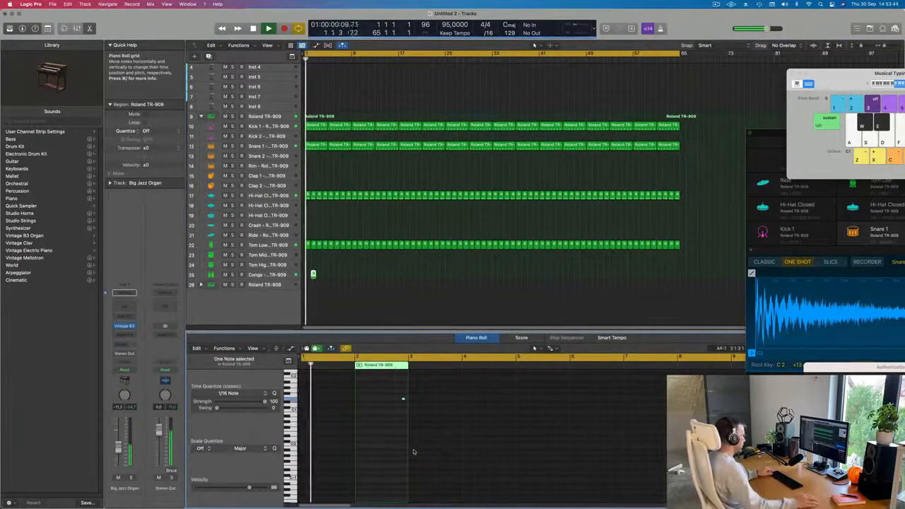
{"action": "scroll", "coordinate": [392, 443], "scroll_direction": "up", "scroll_amount": 6}
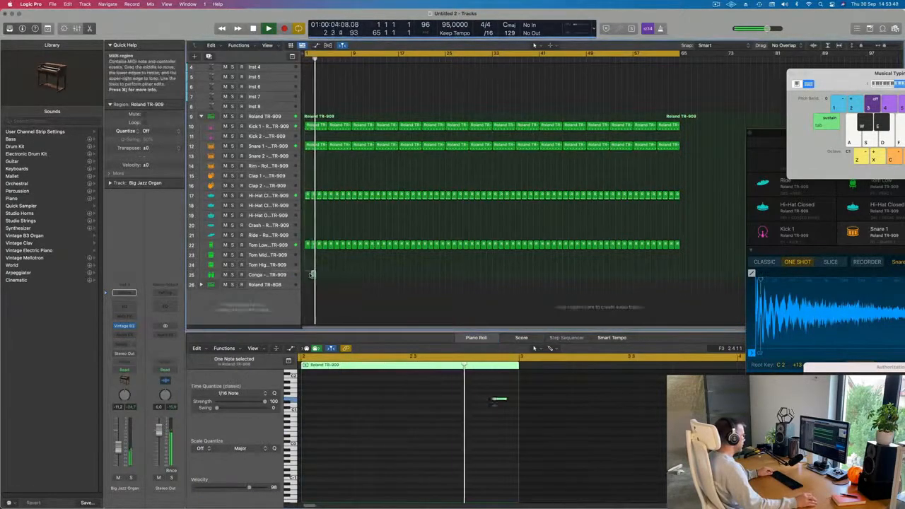
{"action": "left_click_drag", "start_coordinate": [463, 390], "coordinate": [517, 426]}
{"action": "key", "text": "alt+Left"}
{"action": "key", "text": "alt+Left"}
{"action": "key", "text": "alt+Left"}
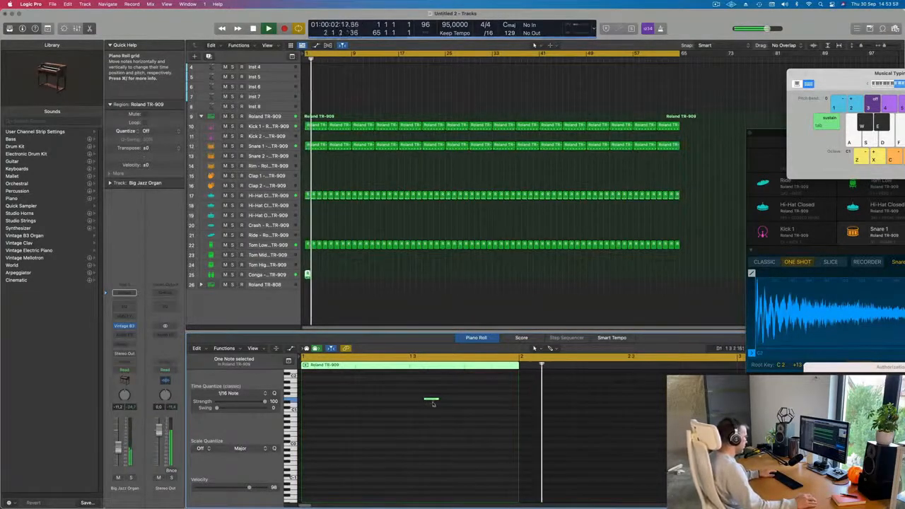
{"action": "left_click", "coordinate": [265, 274]}
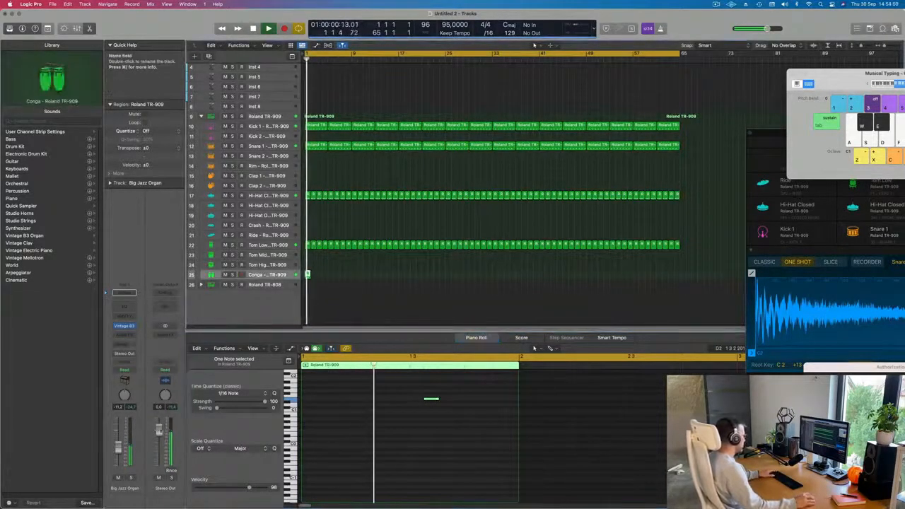
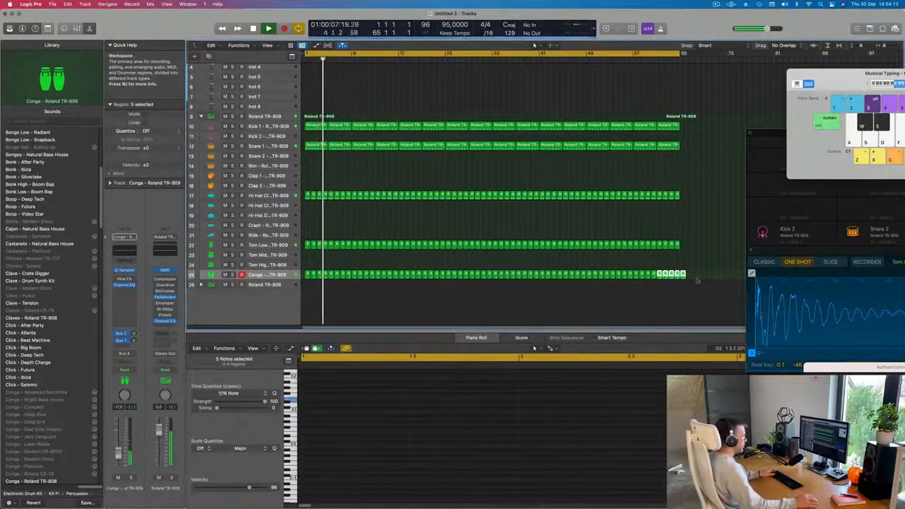
Delete the Conga regions that extend past the end of the arrangement.
{"action": "left_click_drag", "start_coordinate": [717, 261], "coordinate": [683, 288]}
{"action": "key", "text": "Delete"}
{"action": "scroll", "coordinate": [433, 184], "scroll_direction": "up", "scroll_amount": 1}
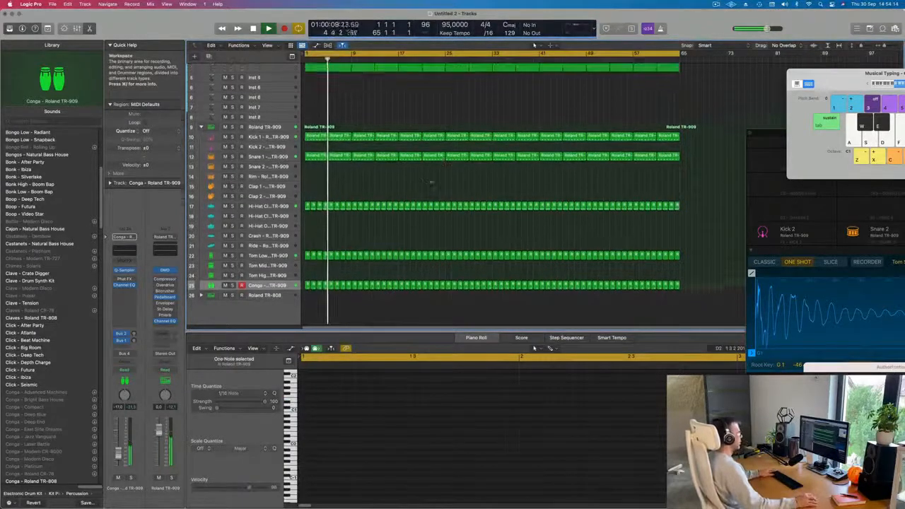
{"action": "scroll", "coordinate": [432, 186], "scroll_direction": "up", "scroll_amount": 4}
{"action": "scroll", "coordinate": [427, 199], "scroll_direction": "down", "scroll_amount": 5}
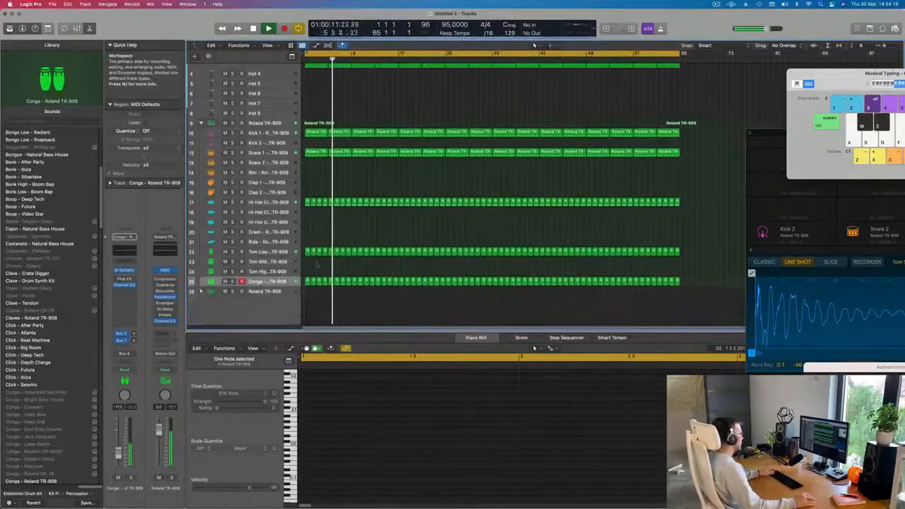
Review the Conga, Snare 1 and Kick 1 tracks' regions from the start of the song.
{"action": "left_click", "coordinate": [271, 282]}
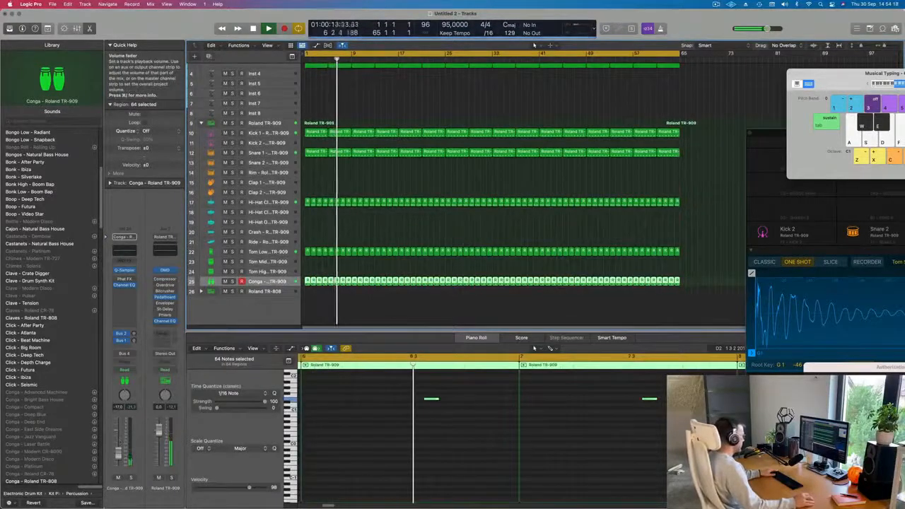
{"action": "key", "text": "Return"}
{"action": "left_click", "coordinate": [268, 152]}
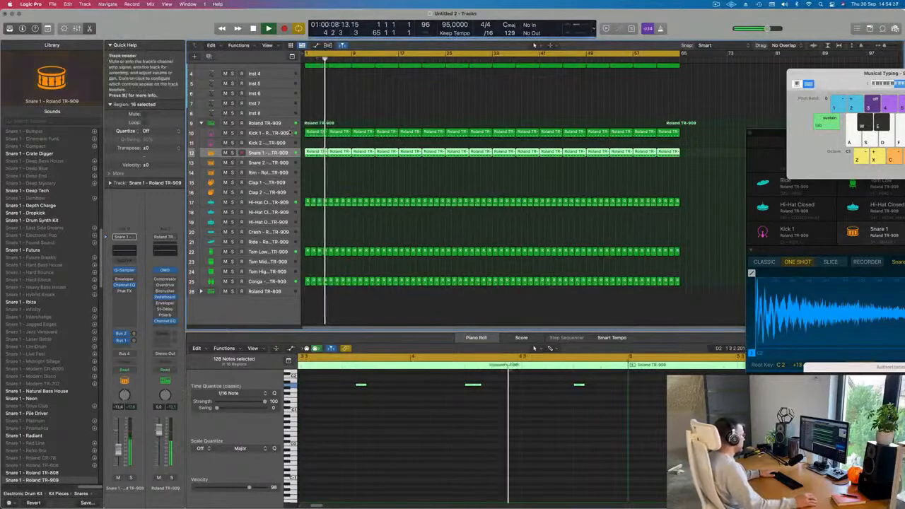
{"action": "left_click", "coordinate": [268, 133]}
{"action": "key", "text": "Return"}
{"action": "scroll", "coordinate": [318, 118], "scroll_direction": "up", "scroll_amount": 5}
{"action": "scroll", "coordinate": [319, 118], "scroll_direction": "up", "scroll_amount": 2}
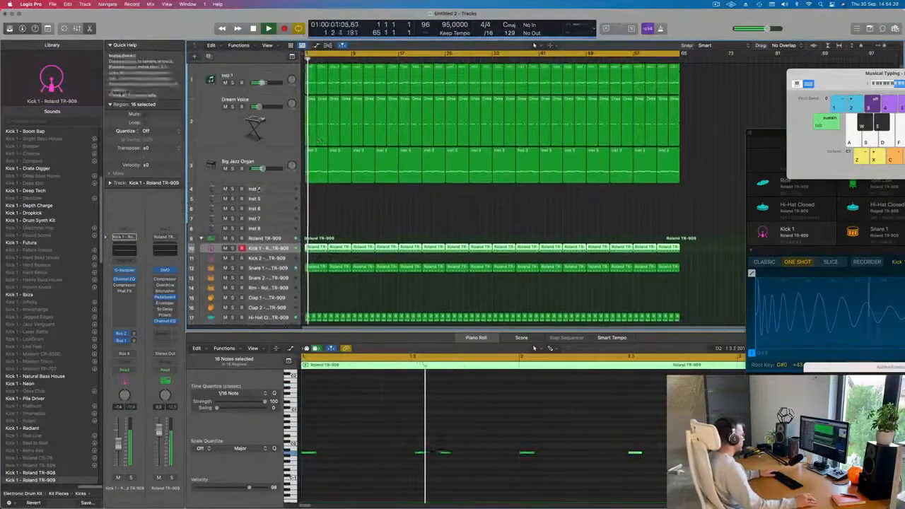
Split the first Big Jazz Organ region at the playhead, choosing to split crossing notes.
{"action": "left_click", "coordinate": [318, 165]}
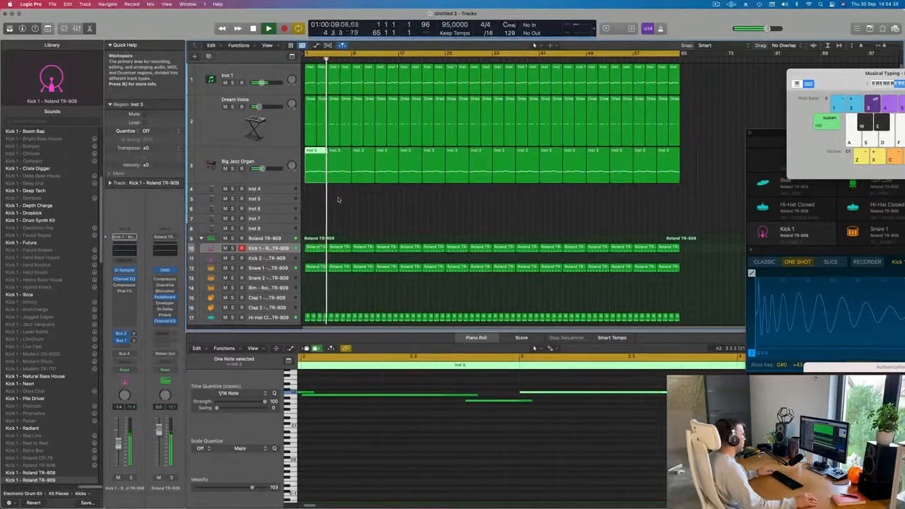
{"action": "key", "text": "super+Left"}
{"action": "key", "text": "super+Left"}
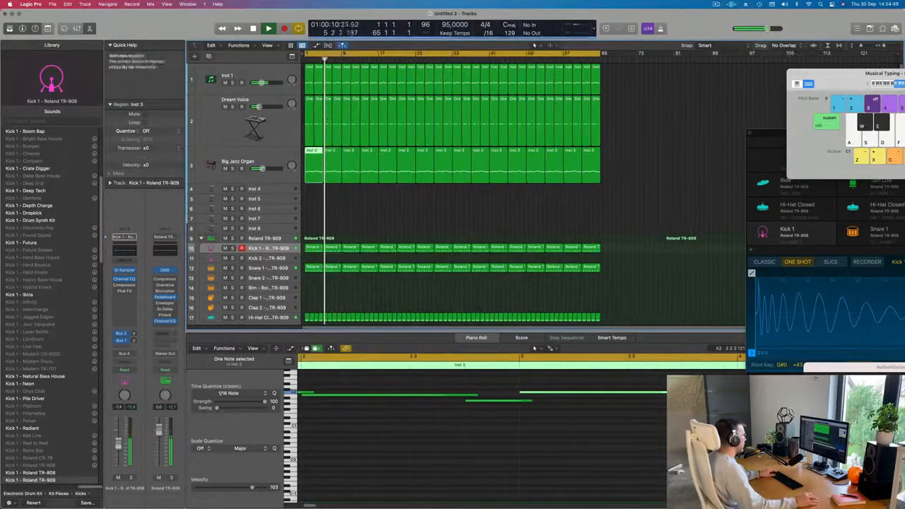
{"action": "left_click", "coordinate": [309, 76]}
{"action": "key", "text": "Return"}
{"action": "key", "text": "super+Left"}
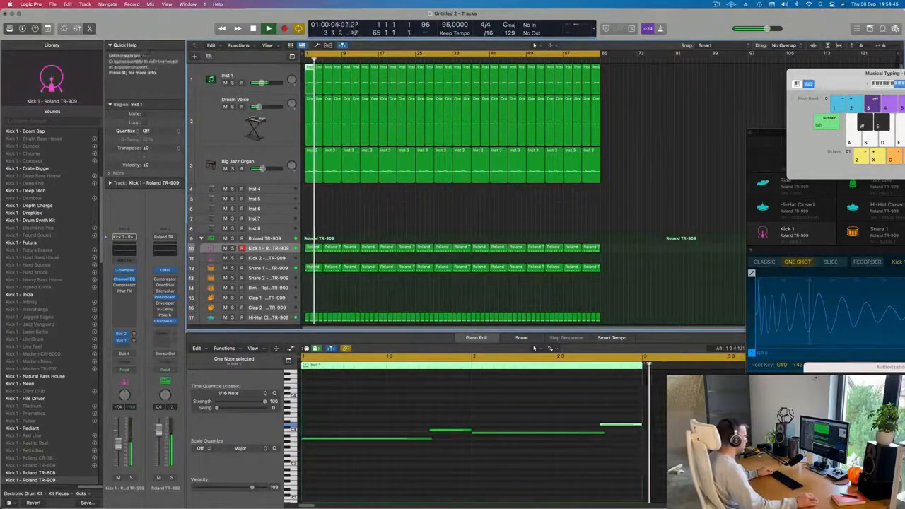
{"action": "left_click", "coordinate": [314, 162]}
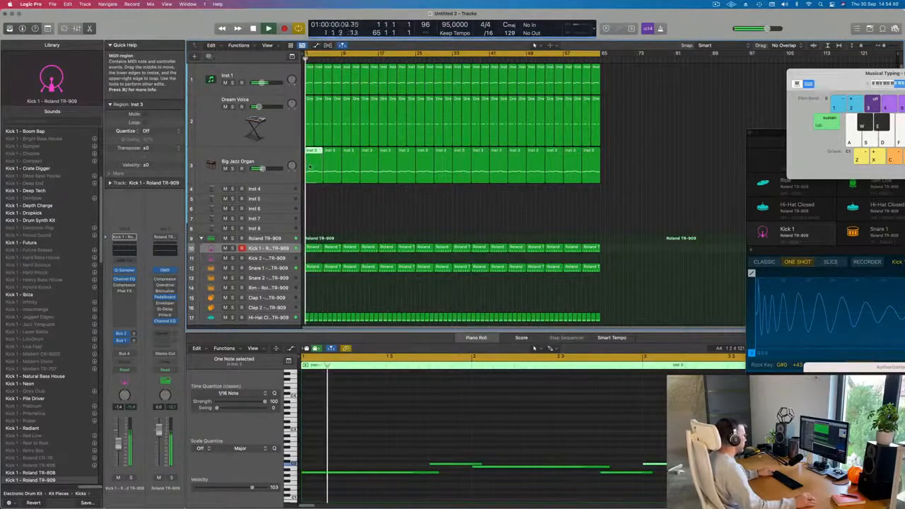
{"action": "left_click", "coordinate": [309, 193]}
{"action": "key", "text": "super+t"}
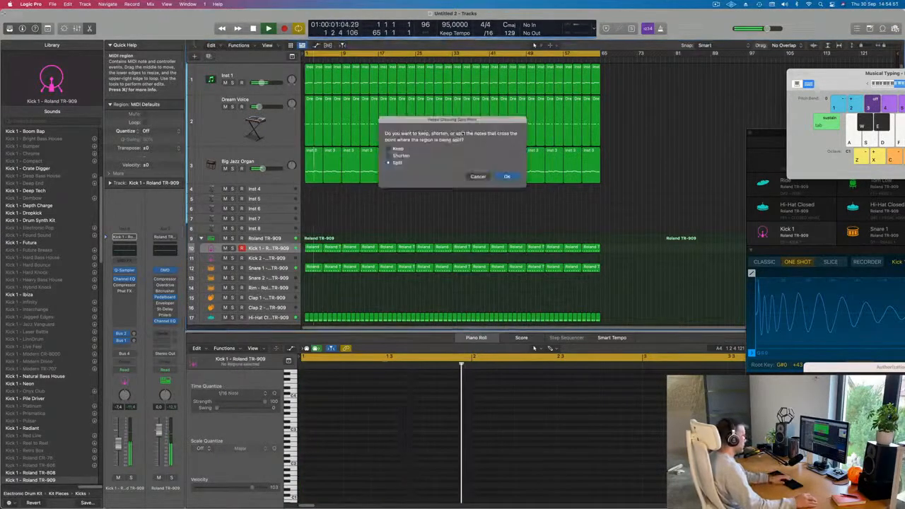
{"action": "key", "text": "Return"}
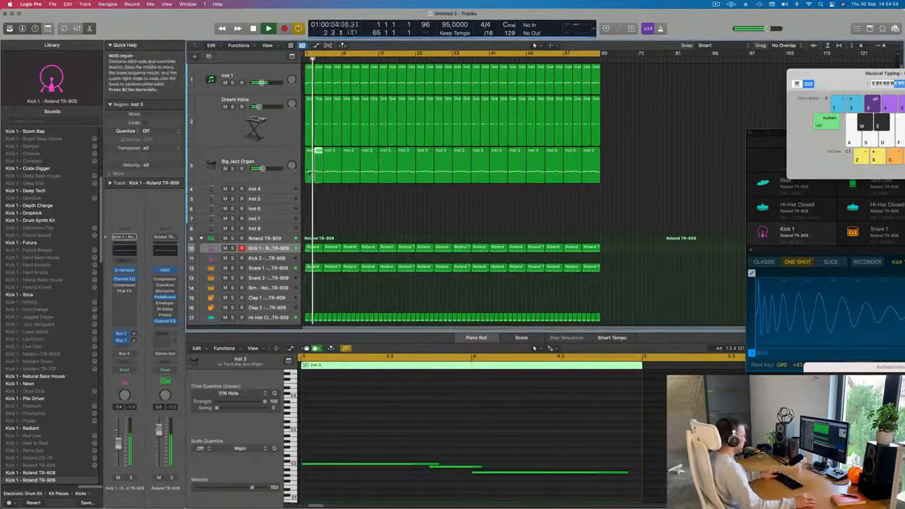
Delete the split-off remainder of the first organ region and repeat the short opening piece.
{"action": "key", "text": "Delete"}
{"action": "left_click", "coordinate": [308, 157]}
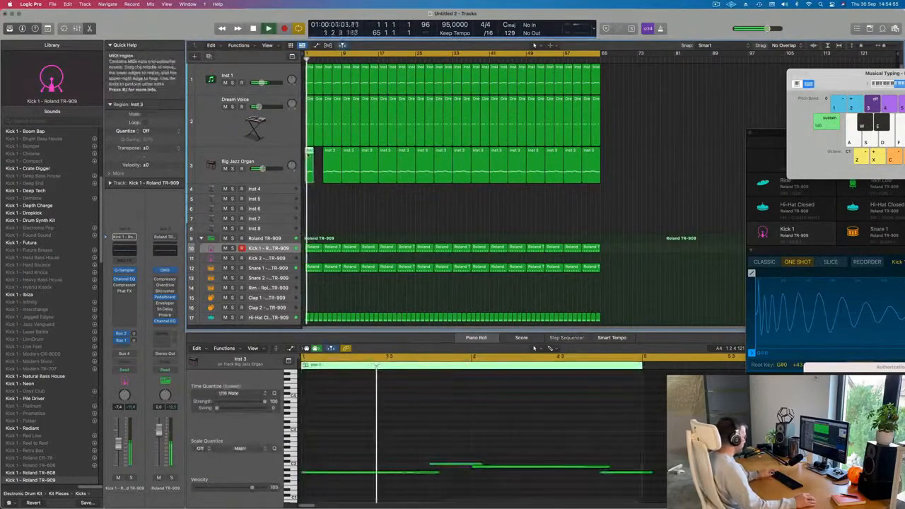
{"action": "key", "text": "super+r"}
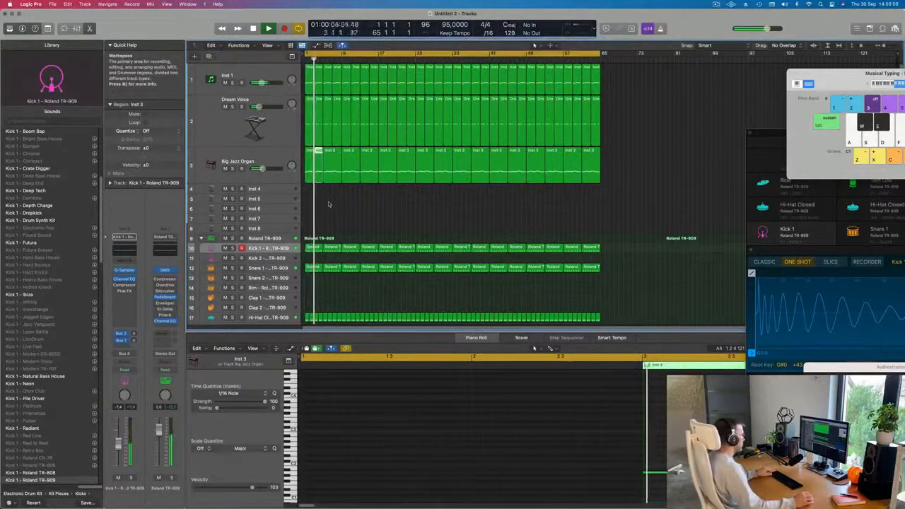
Remove the later organ regions and repeat the two opening organ regions six times across the arrangement.
{"action": "left_click_drag", "start_coordinate": [328, 204], "coordinate": [596, 180]}
{"action": "key", "text": "Delete"}
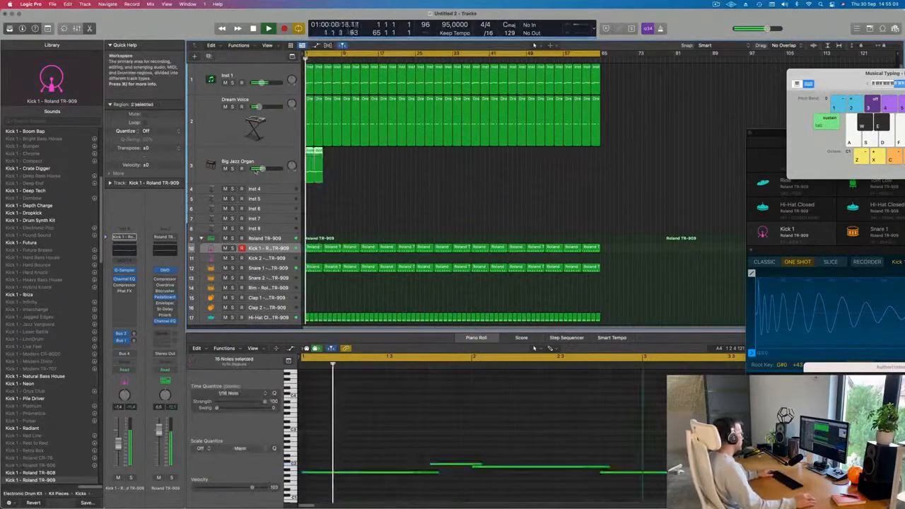
{"action": "key", "text": "super+r"}
{"action": "key", "text": "super+r"}
{"action": "key", "text": "super+r"}
{"action": "key", "text": "super+r"}
{"action": "key", "text": "super+r"}
{"action": "key", "text": "super+r"}
{"action": "key", "text": "super+r"}
{"action": "key", "text": "super+r"}
{"action": "key", "text": "super+r"}
{"action": "key", "text": "super+r"}
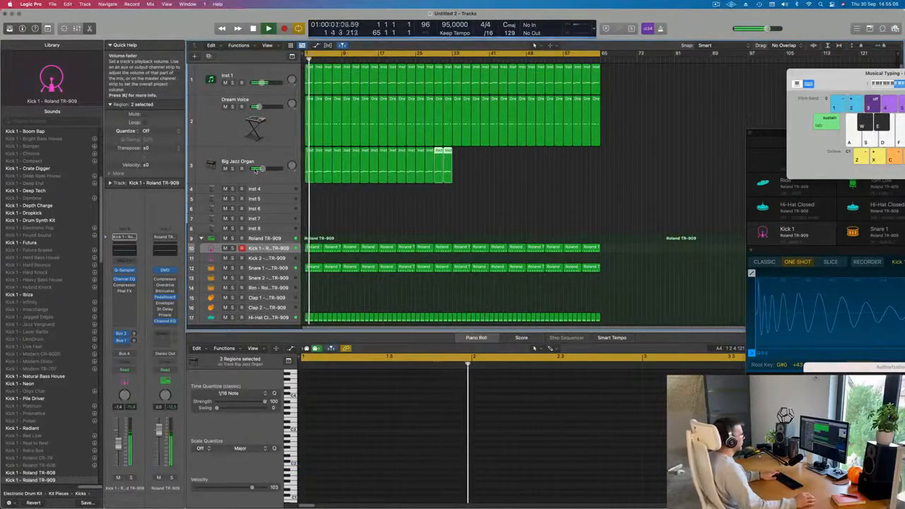
{"action": "key", "text": "super+r"}
{"action": "key", "text": "super+r"}
{"action": "key", "text": "super+r"}
{"action": "key", "text": "super+r"}
{"action": "key", "text": "super+r"}
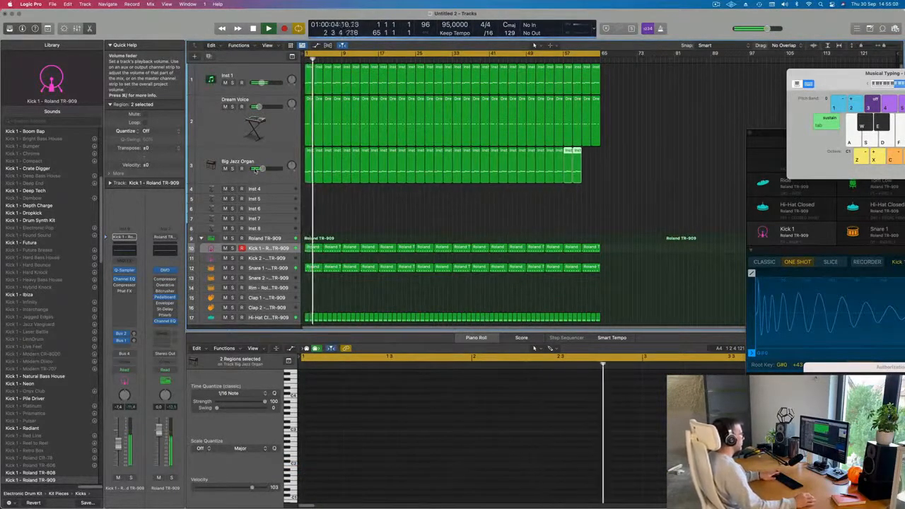
Copy the first Snare 1 region onto the Ride track at the start of the song.
{"action": "scroll", "coordinate": [452, 191], "scroll_direction": "down", "scroll_amount": 5}
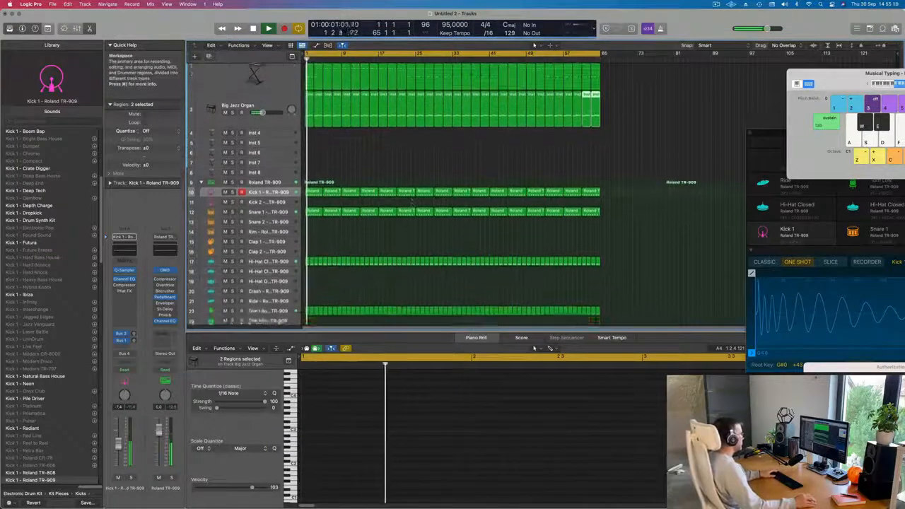
{"action": "scroll", "coordinate": [337, 275], "scroll_direction": "down", "scroll_amount": 2}
{"action": "left_click", "coordinate": [337, 212]}
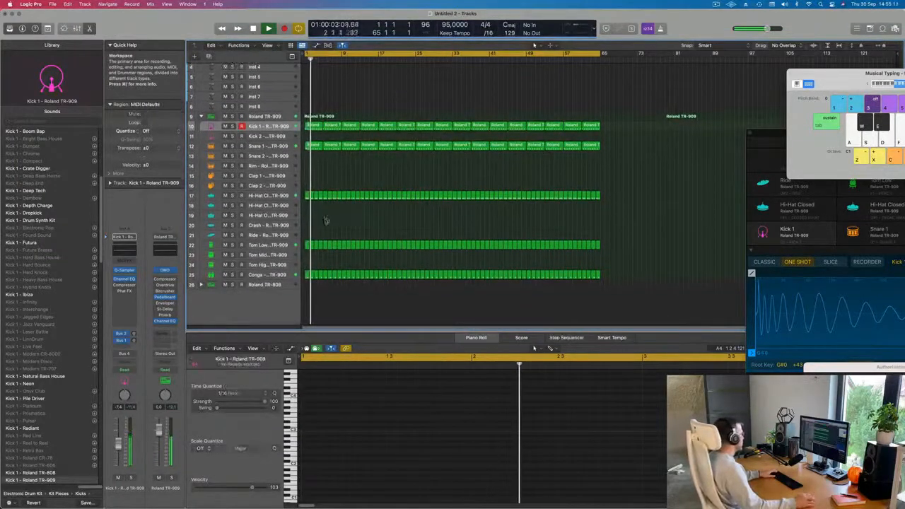
{"action": "left_click", "coordinate": [313, 146]}
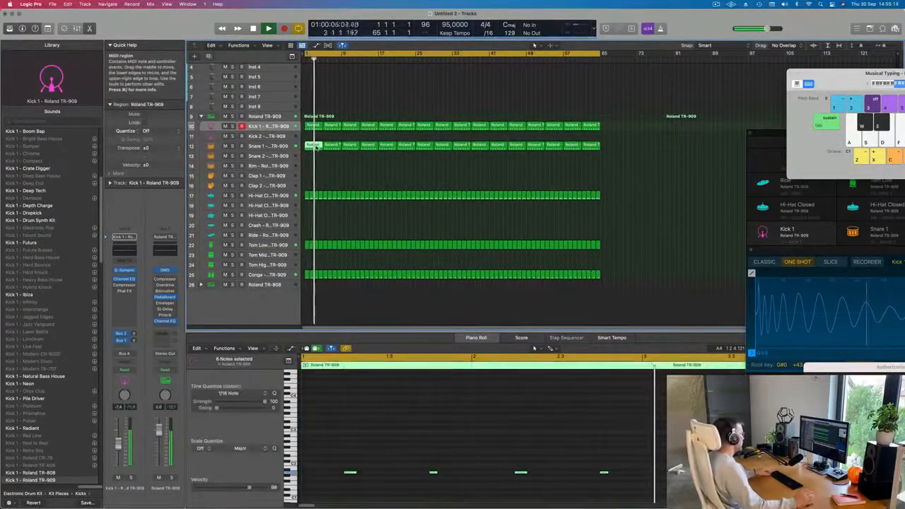
{"action": "left_click_drag", "start_coordinate": [316, 147], "coordinate": [318, 240]}
{"action": "key", "text": "space"}
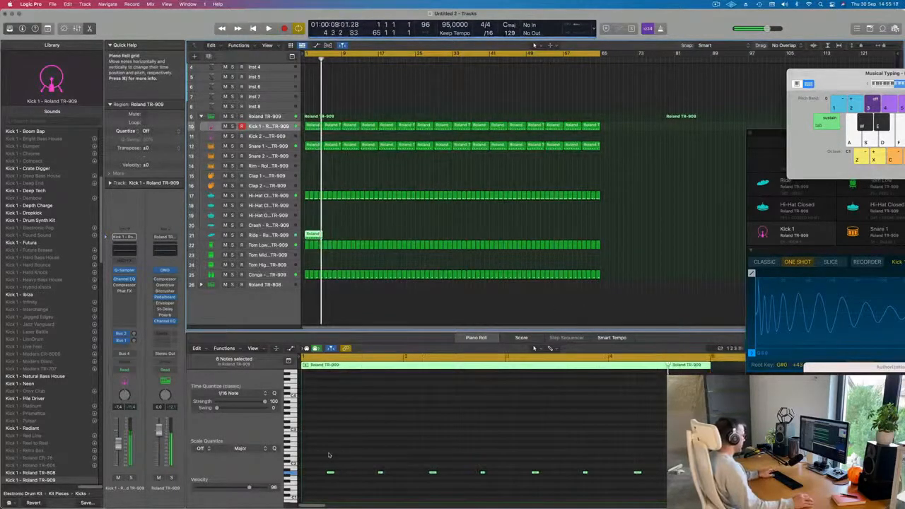
In the piano roll, select the copied region's notes and move them earlier so the first hit lands on the downbeat.
{"action": "left_click_drag", "start_coordinate": [323, 455], "coordinate": [656, 495]}
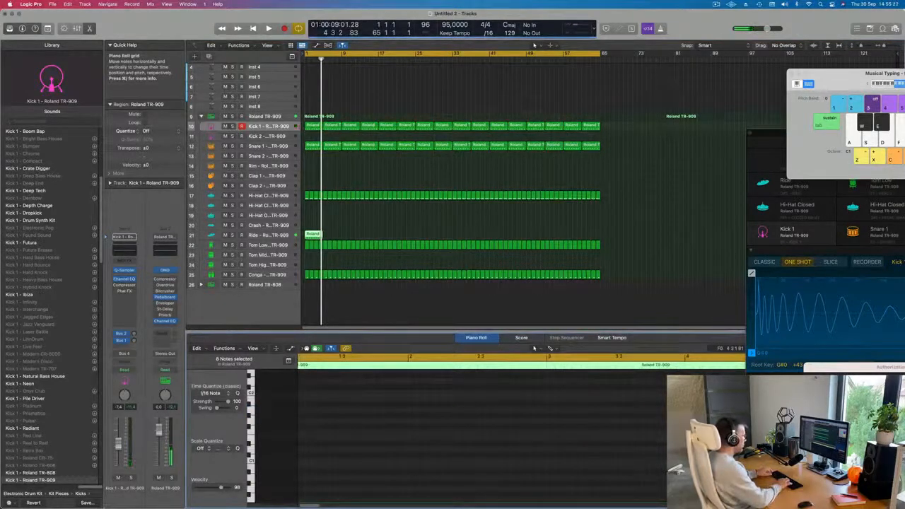
{"action": "key", "text": "space"}
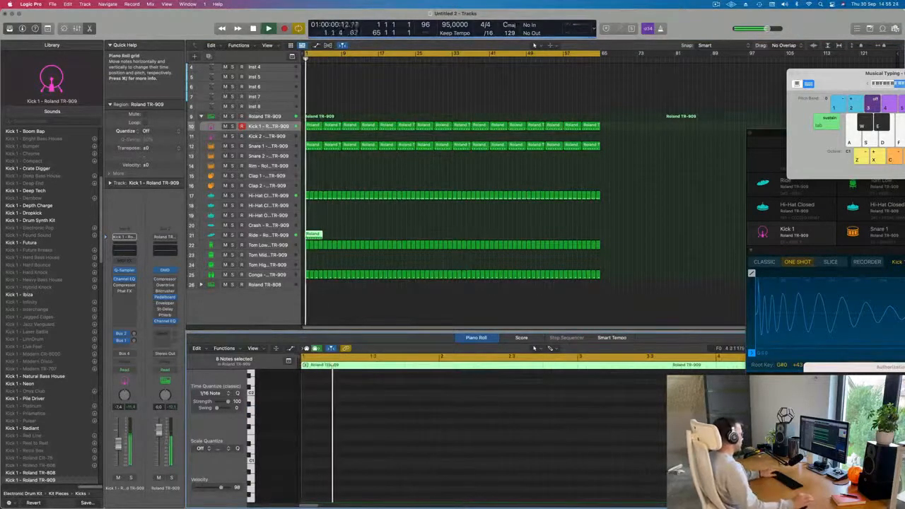
{"action": "key", "text": "space"}
{"action": "left_click", "coordinate": [319, 235]}
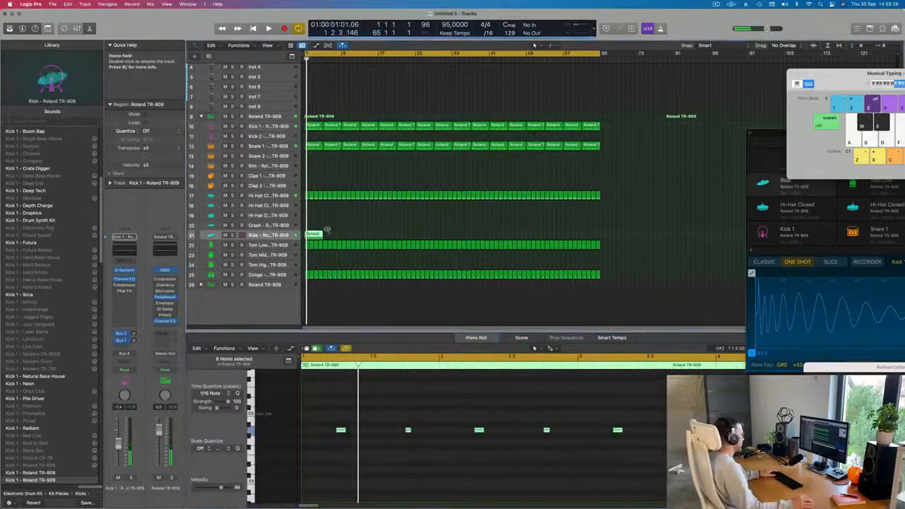
{"action": "left_click_drag", "start_coordinate": [342, 436], "coordinate": [307, 432]}
{"action": "key", "text": "space"}
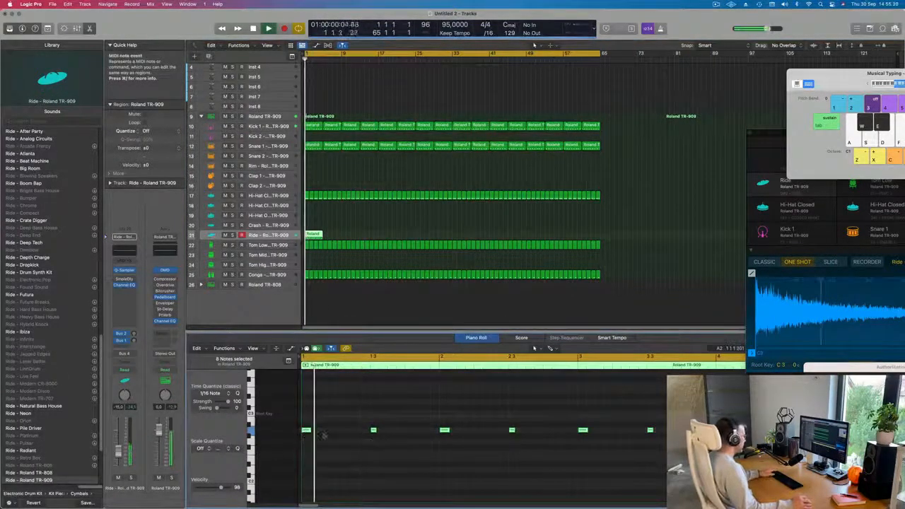
Delete the Ride region's notes and undo the deletion.
{"action": "scroll", "coordinate": [325, 429], "scroll_direction": "down", "scroll_amount": 2}
{"action": "scroll", "coordinate": [325, 429], "scroll_direction": "down", "scroll_amount": 1}
{"action": "key", "text": "space"}
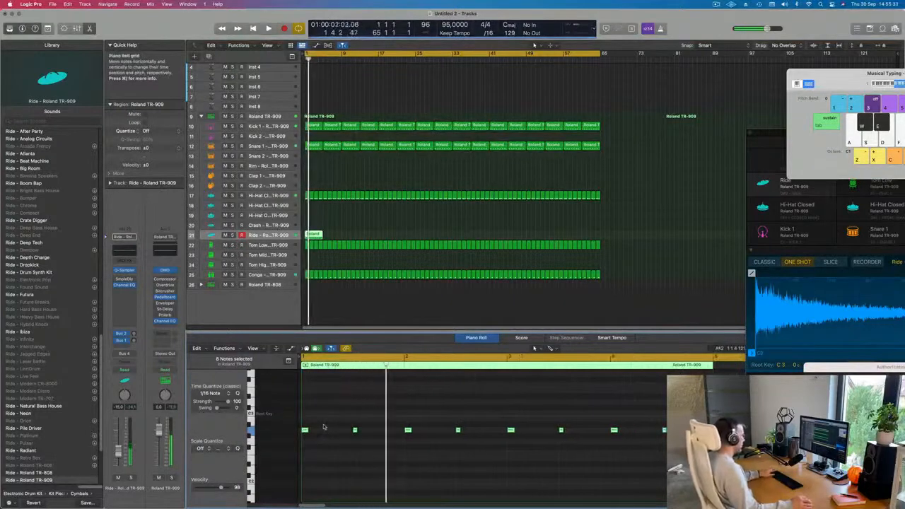
{"action": "key", "text": "space"}
{"action": "key", "text": "space"}
{"action": "key", "text": "space"}
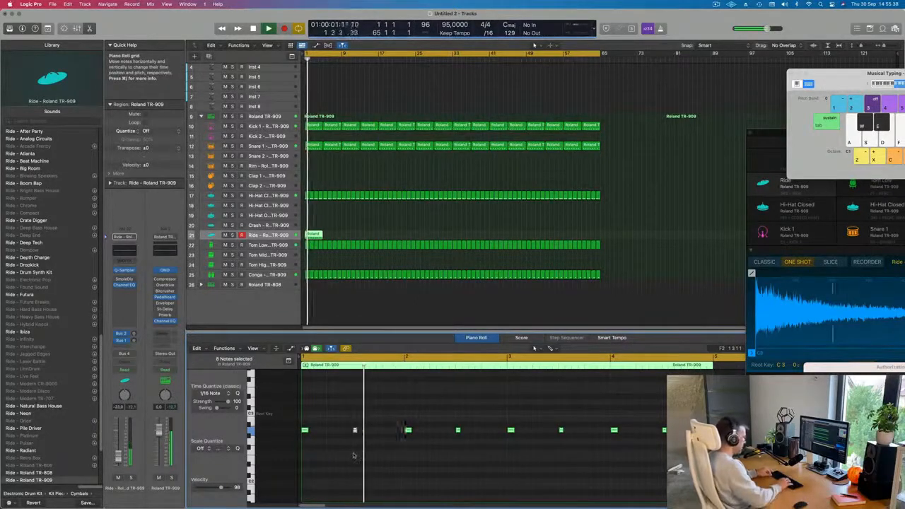
{"action": "key", "text": "Delete"}
{"action": "key", "text": "space"}
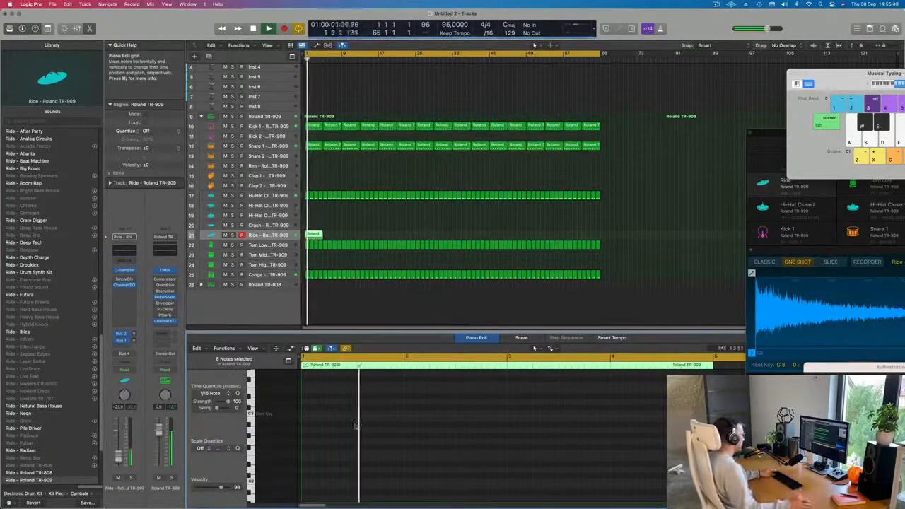
{"action": "key", "text": "super+z"}
Copy the Ride notes slightly later so they fill the gaps between the existing hits.
{"action": "scroll", "coordinate": [355, 425], "scroll_direction": "up", "scroll_amount": 5}
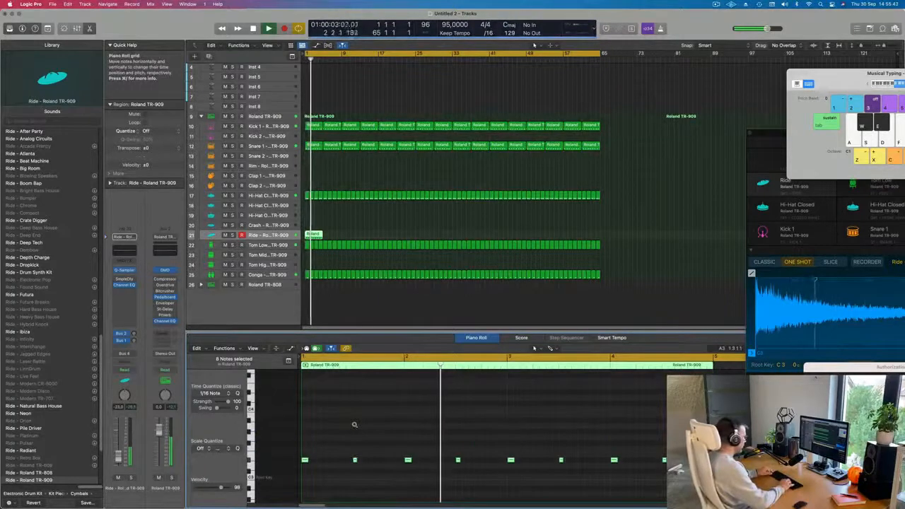
{"action": "key", "text": "alt+Up"}
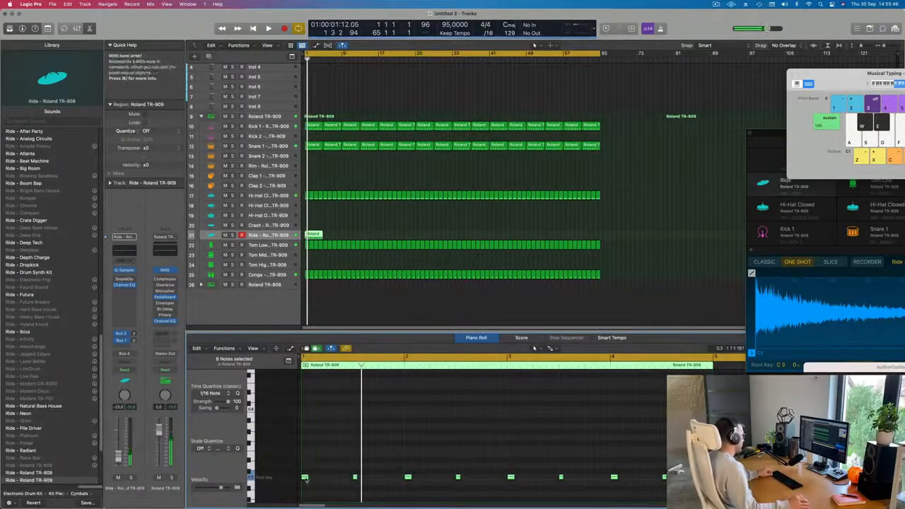
{"action": "left_click_drag", "start_coordinate": [305, 478], "coordinate": [331, 478]}
{"action": "key", "text": "space"}
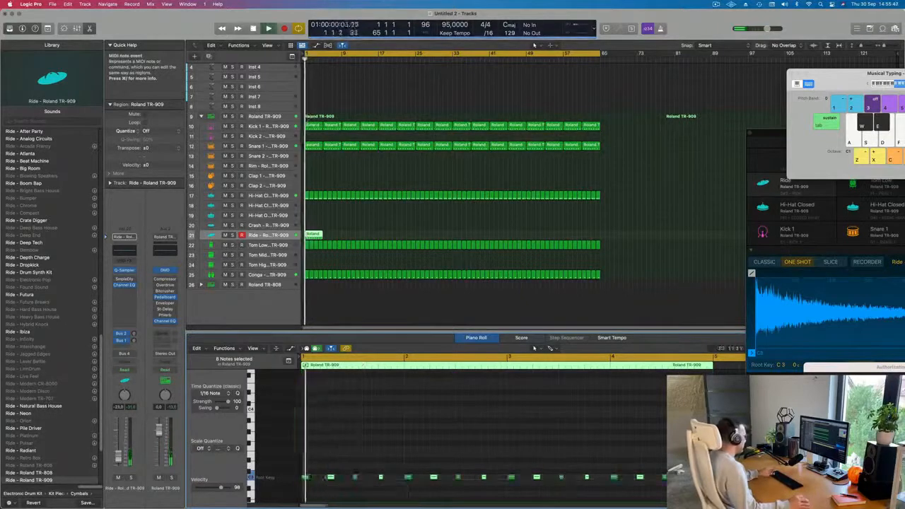
Repeat the Ride region eight times across the arrangement, then deselect and return the playhead to the start.
{"action": "scroll", "coordinate": [378, 386], "scroll_direction": "down", "scroll_amount": 3}
{"action": "scroll", "coordinate": [378, 385], "scroll_direction": "down", "scroll_amount": 2}
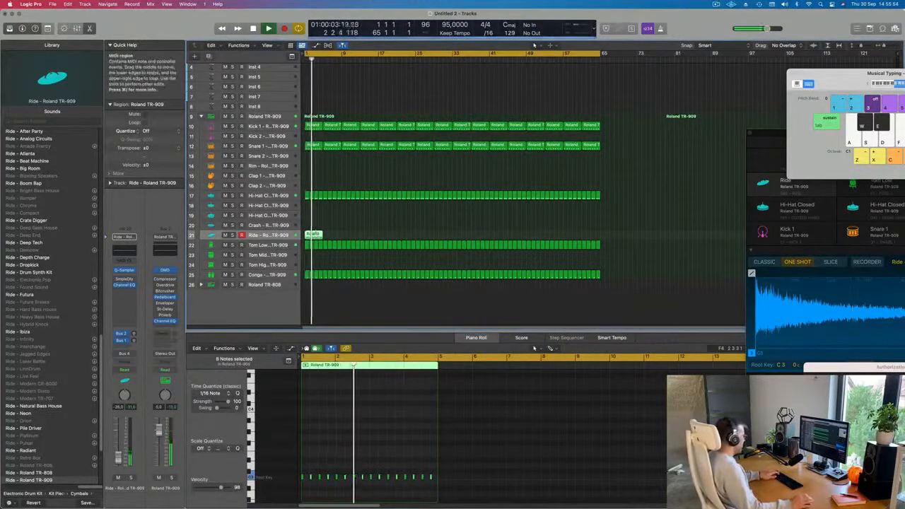
{"action": "key", "text": "super+r"}
{"action": "key", "text": "super+r"}
{"action": "key", "text": "super+r"}
{"action": "key", "text": "super+r"}
{"action": "key", "text": "super+r"}
{"action": "key", "text": "super+r"}
{"action": "key", "text": "super+r"}
{"action": "key", "text": "super+r"}
{"action": "key", "text": "super+r"}
{"action": "key", "text": "super+r"}
{"action": "key", "text": "super+r"}
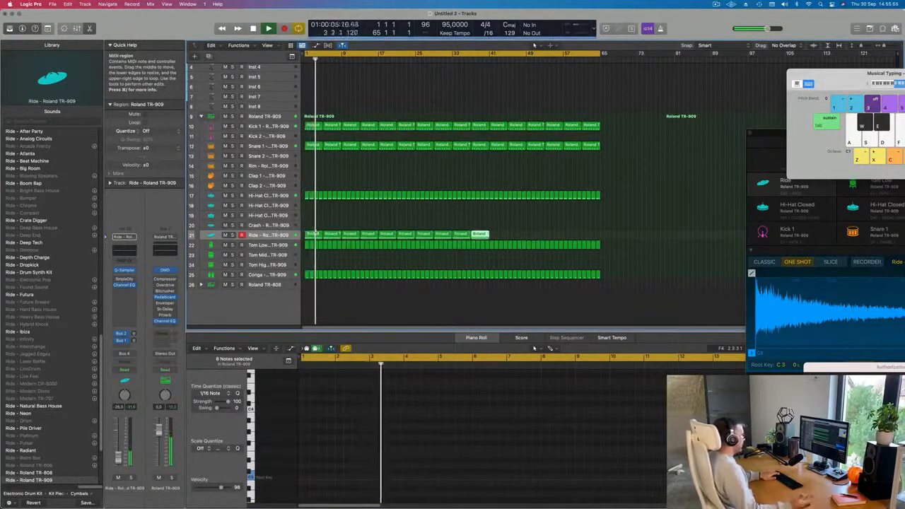
{"action": "key", "text": "super+r"}
{"action": "key", "text": "super+r"}
{"action": "key", "text": "super+r"}
{"action": "key", "text": "super+r"}
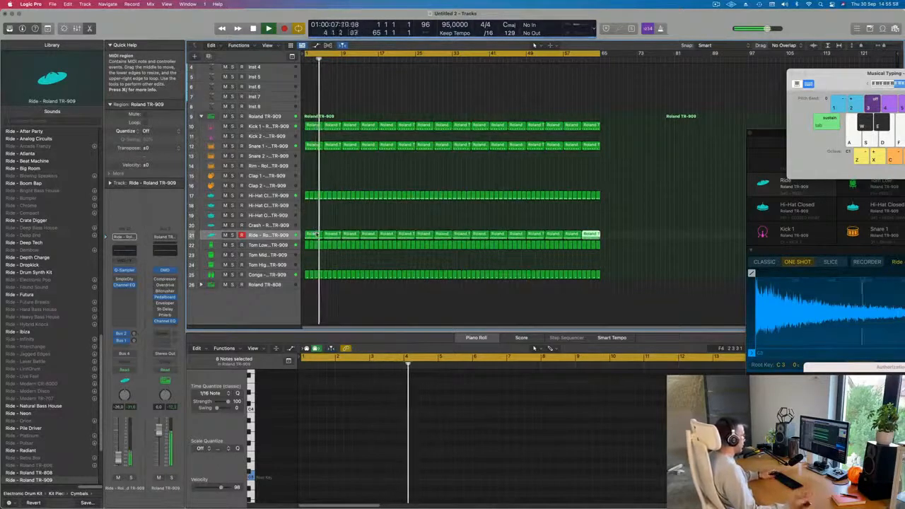
{"action": "scroll", "coordinate": [316, 234], "scroll_direction": "up", "scroll_amount": 2}
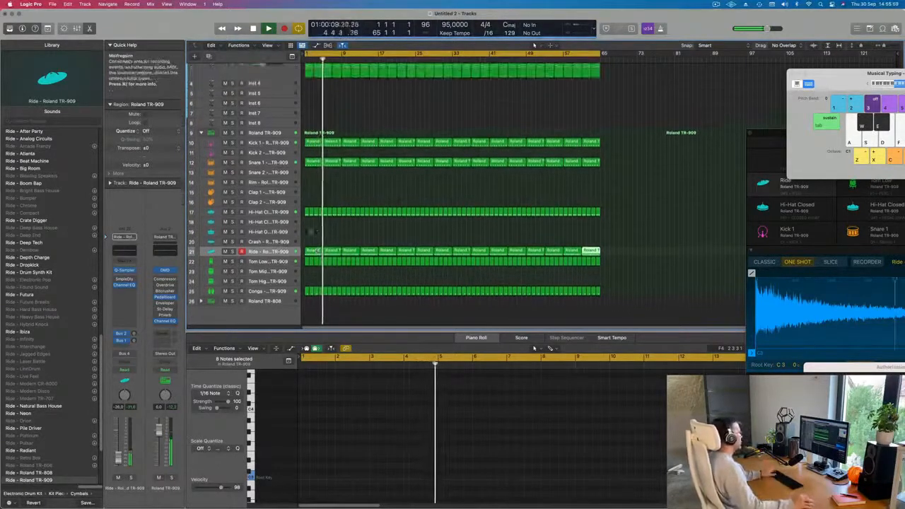
{"action": "left_click", "coordinate": [311, 230]}
{"action": "key", "text": "Return"}
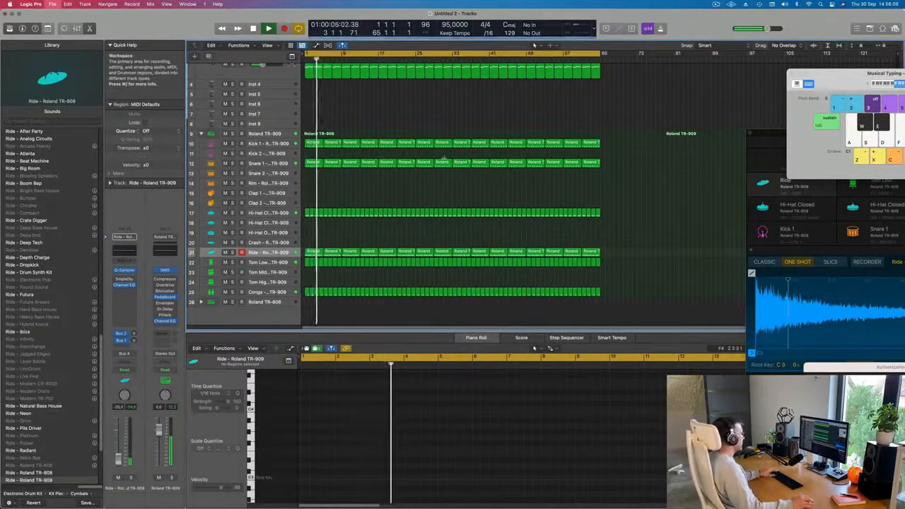
Save the project as 257 in the LEMT 250-500 folder.
{"action": "key", "text": "super+s"}
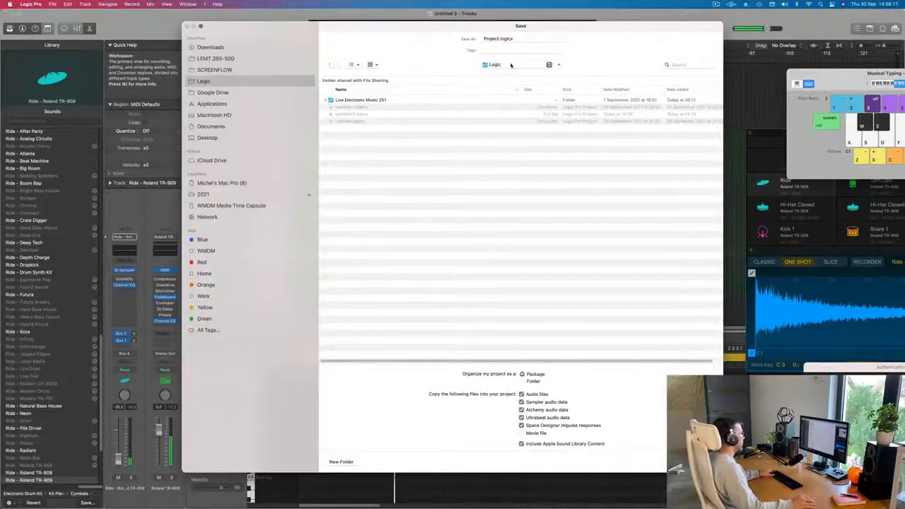
{"action": "left_click", "coordinate": [511, 65]}
{"action": "left_click", "coordinate": [223, 62]}
{"action": "left_click", "coordinate": [223, 61]}
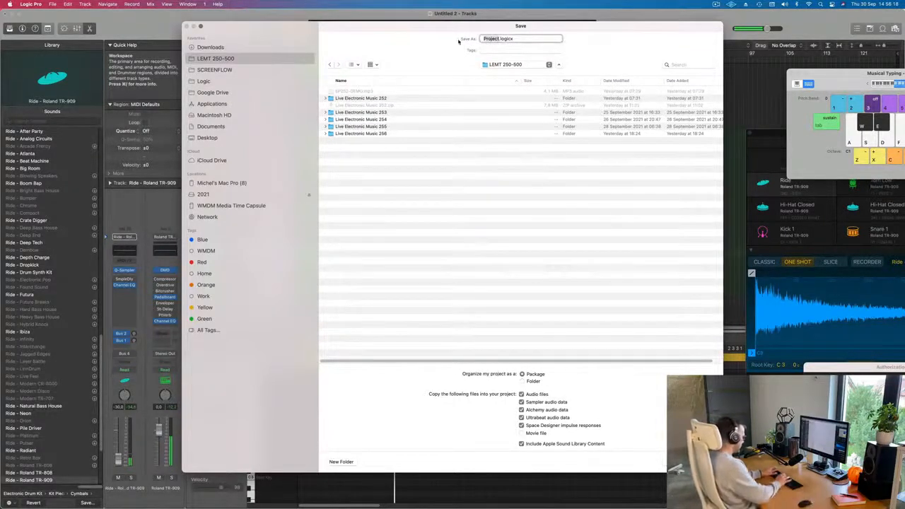
{"action": "key", "text": "Return"}
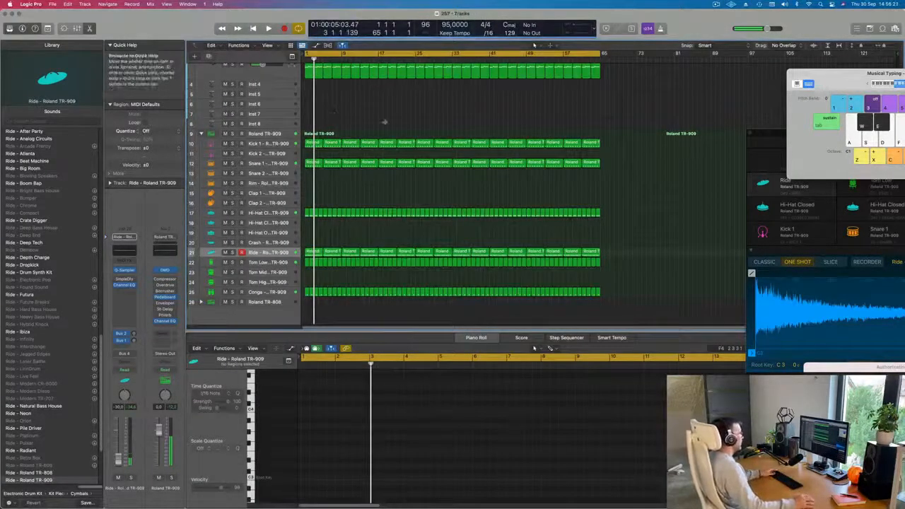
Play back the arrangement and scroll through the tracks to listen to the beat.
{"action": "key", "text": "space"}
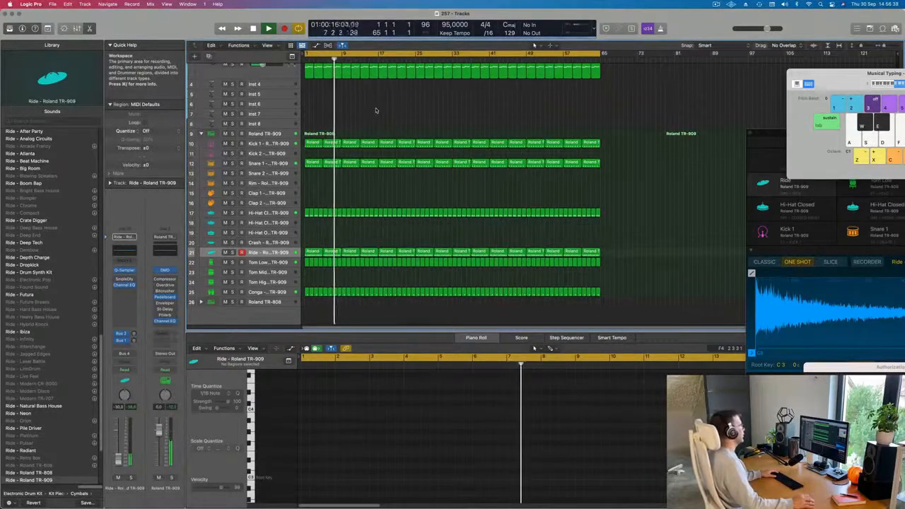
{"action": "scroll", "coordinate": [378, 117], "scroll_direction": "up", "scroll_amount": 3}
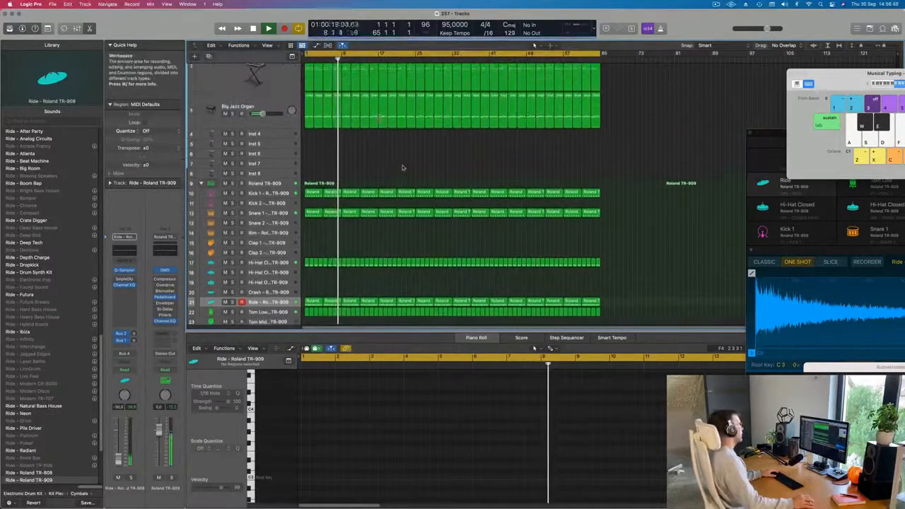
{"action": "key", "text": "space"}
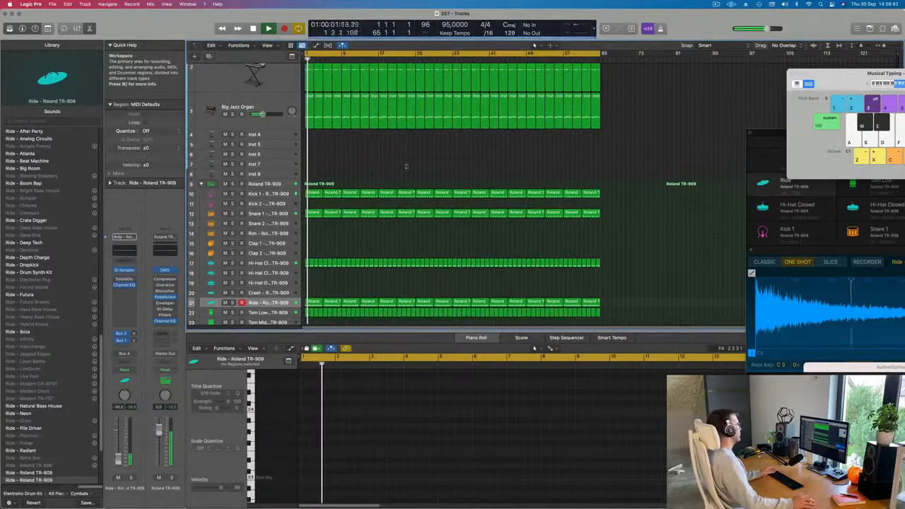
{"action": "scroll", "coordinate": [409, 163], "scroll_direction": "down", "scroll_amount": 4}
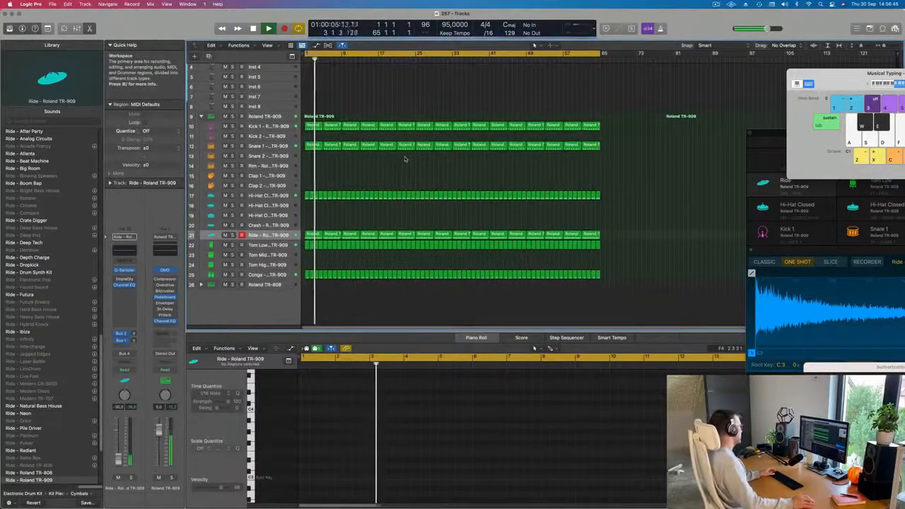
Move the first Snare 1 region down onto the Rim track at the start of the arrangement.
{"action": "left_click", "coordinate": [311, 145]}
{"action": "left_click_drag", "start_coordinate": [309, 159], "coordinate": [312, 165]}
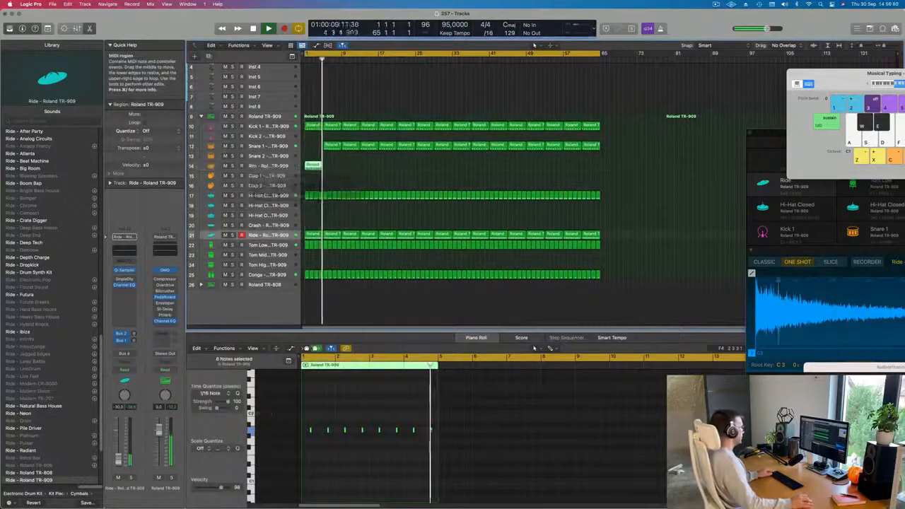
{"action": "left_click", "coordinate": [331, 145]}
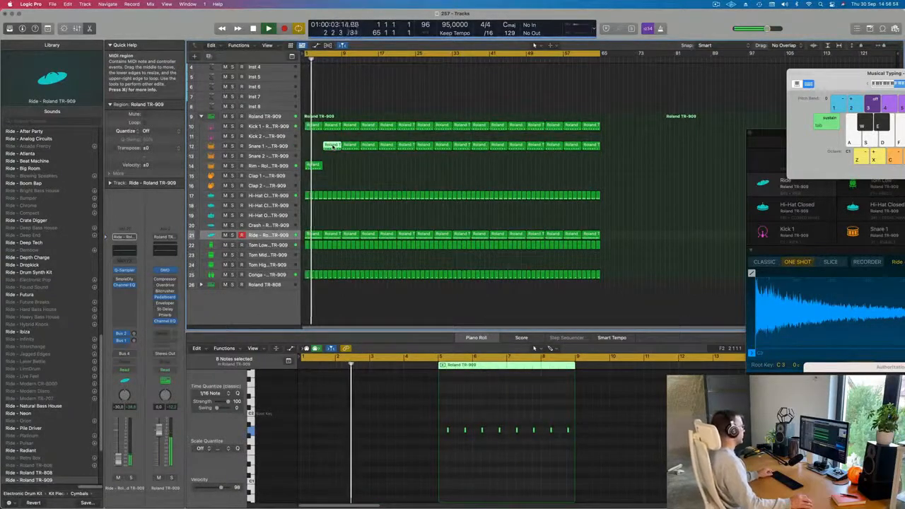
{"action": "left_click_drag", "start_coordinate": [333, 147], "coordinate": [300, 153]}
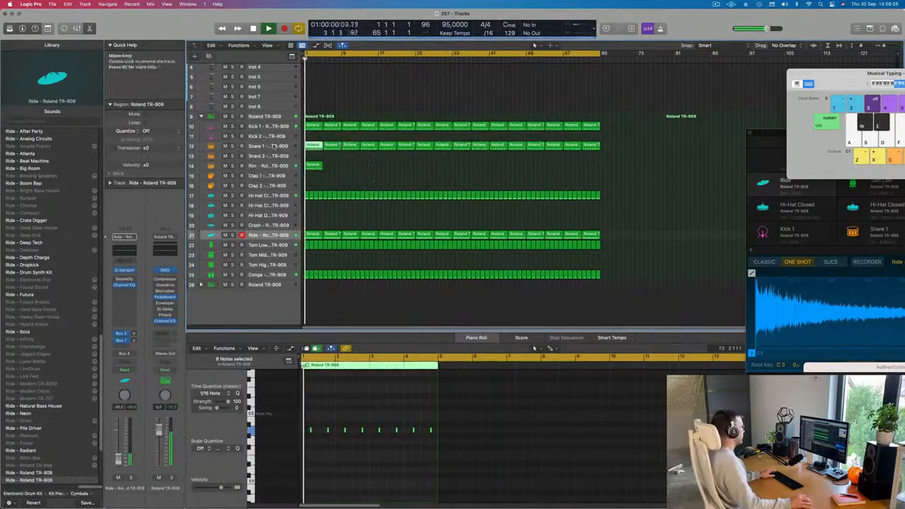
Select the Snare 1 track and lower its volume fader slightly.
{"action": "left_click", "coordinate": [271, 147]}
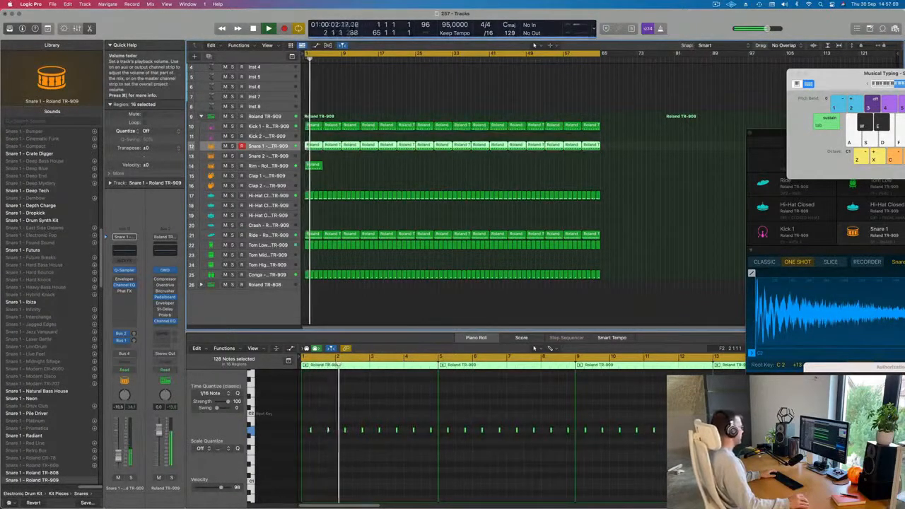
{"action": "left_click_drag", "start_coordinate": [119, 456], "coordinate": [119, 459]}
{"action": "scroll", "coordinate": [418, 487], "scroll_direction": "down", "scroll_amount": 2}
{"action": "left_click", "coordinate": [441, 471]}
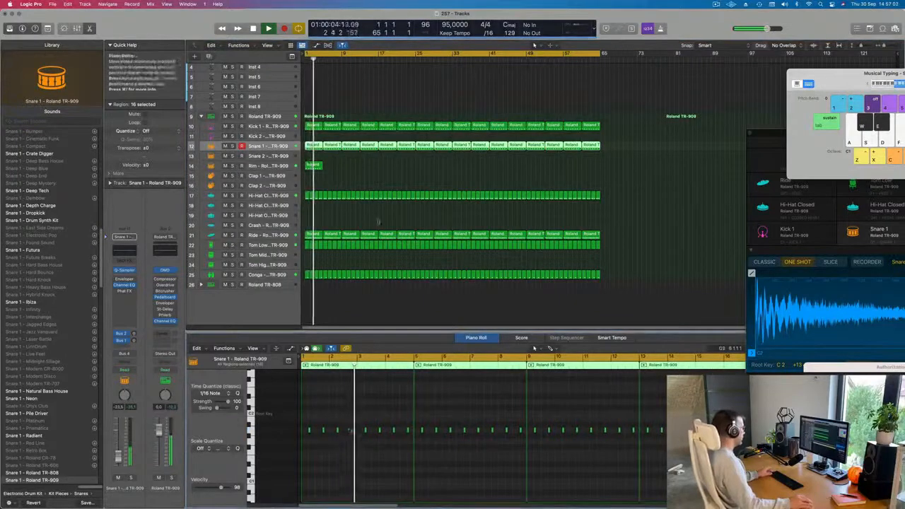
Delete the Snare 1 region covering bars 5 to 8.
{"action": "left_click", "coordinate": [315, 166]}
{"action": "key", "text": "Return"}
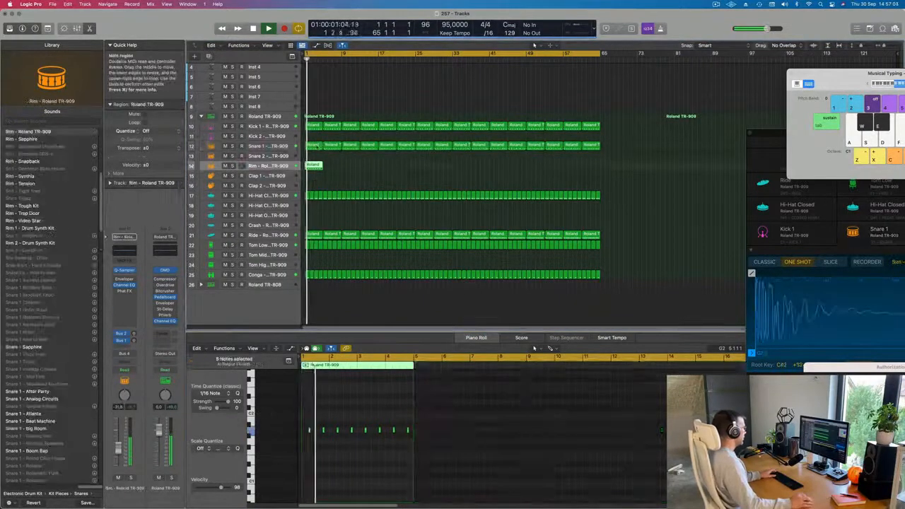
{"action": "left_click", "coordinate": [329, 146]}
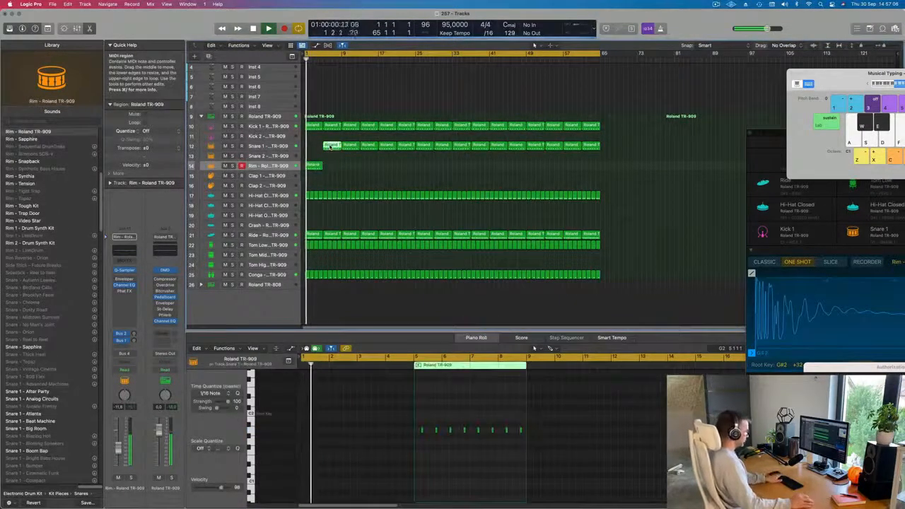
{"action": "key", "text": "Delete"}
Select all notes in the Rim region and transpose them up an octave.
{"action": "left_click", "coordinate": [313, 166]}
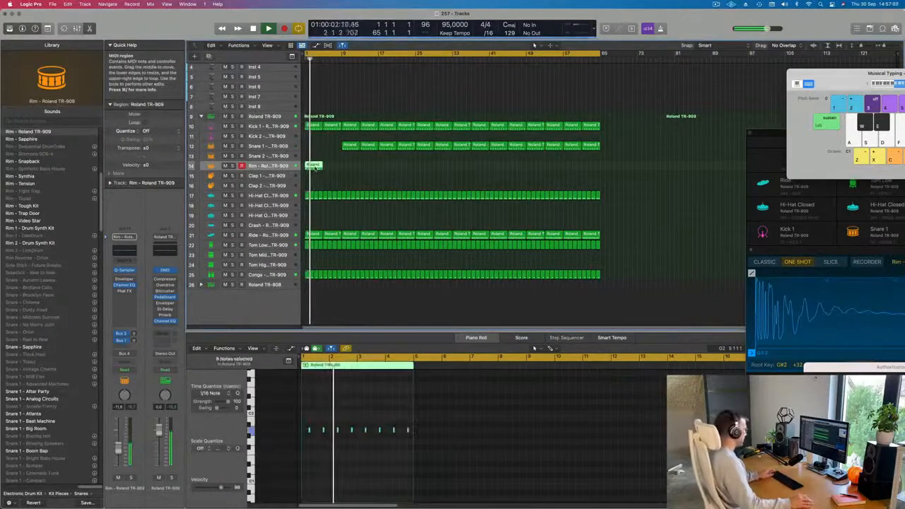
{"action": "left_click", "coordinate": [358, 451]}
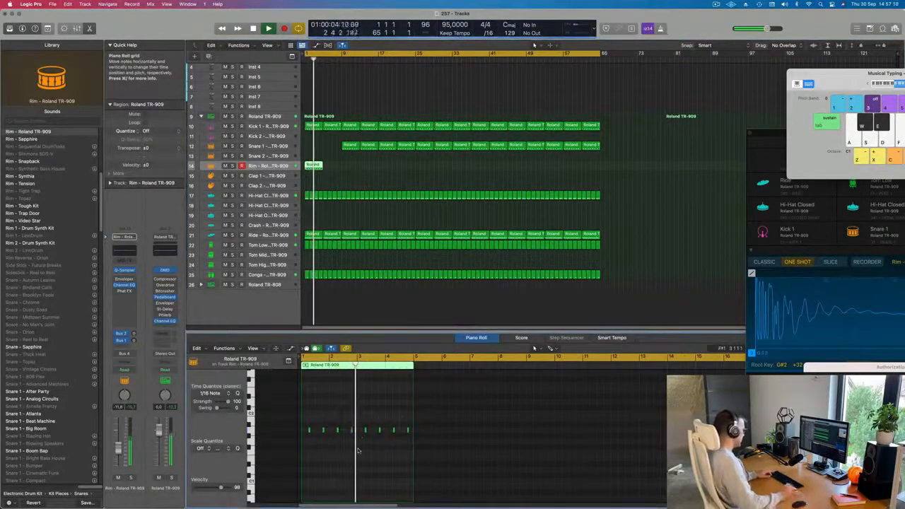
{"action": "key", "text": "super+a"}
{"action": "key", "text": "alt+shift+Up"}
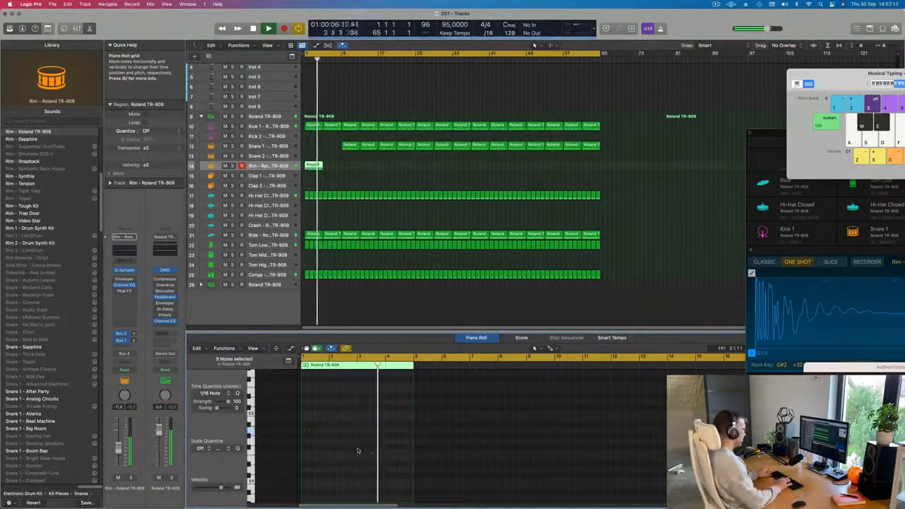
Repeat the Rim region once so it covers bars 1 to 8.
{"action": "left_click", "coordinate": [345, 167]}
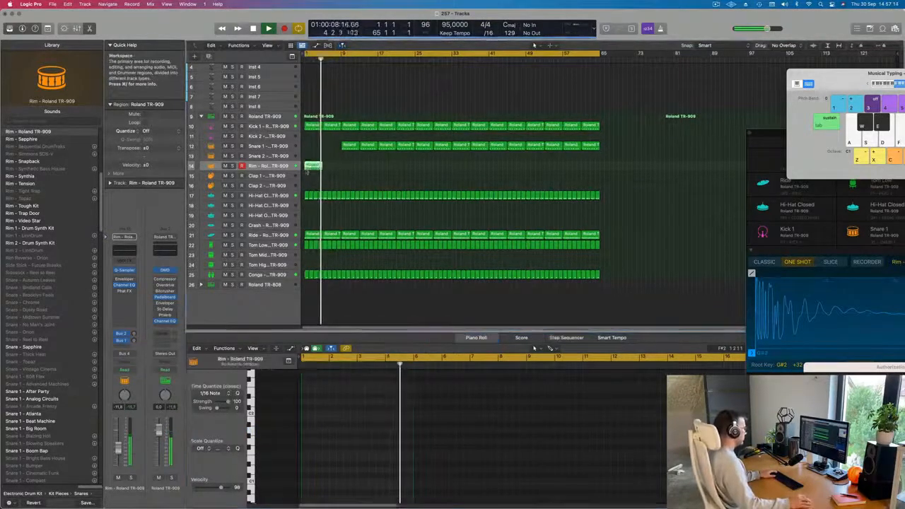
{"action": "left_click", "coordinate": [310, 167]}
{"action": "key", "text": "super+r"}
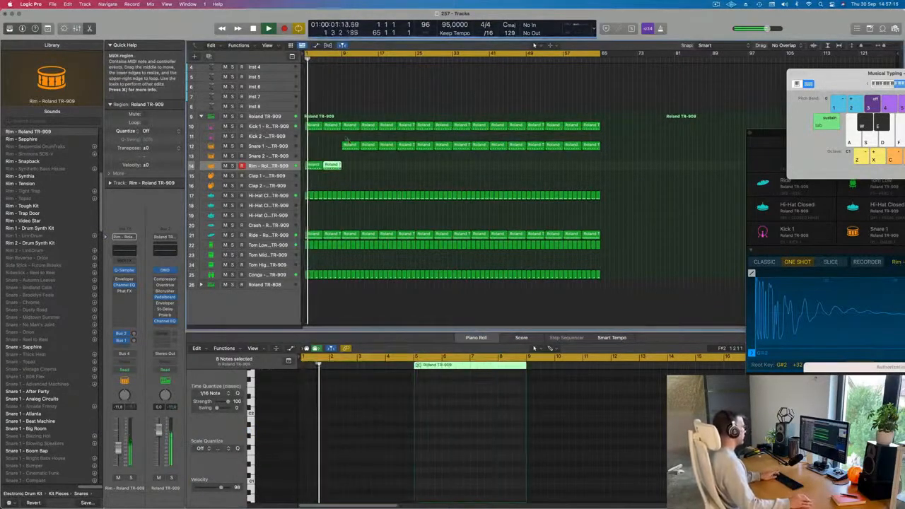
Delete the Snare 1 regions in bars 9 to 16 and repeat the Rim regions to fill bars 1 to 16.
{"action": "left_click_drag", "start_coordinate": [347, 144], "coordinate": [294, 170]}
{"action": "key", "text": "Delete"}
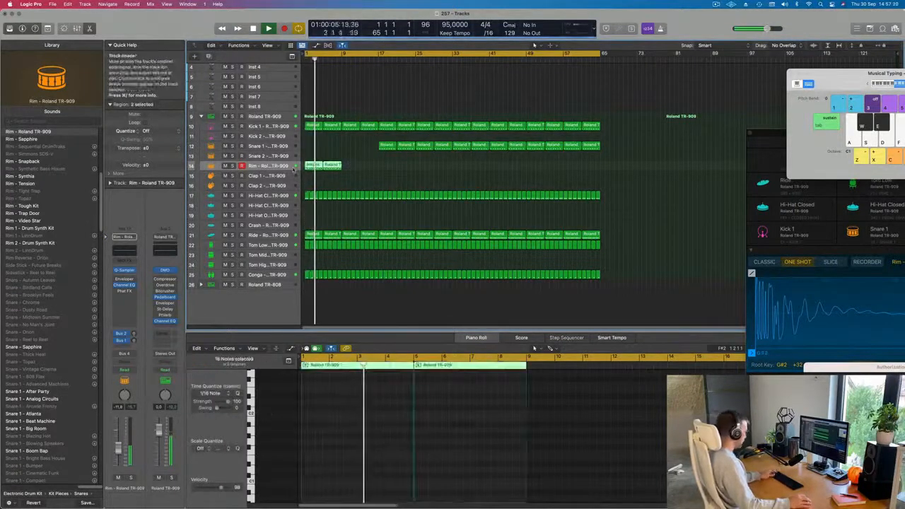
{"action": "key", "text": "super+r"}
{"action": "left_click_drag", "start_coordinate": [386, 172], "coordinate": [307, 168]}
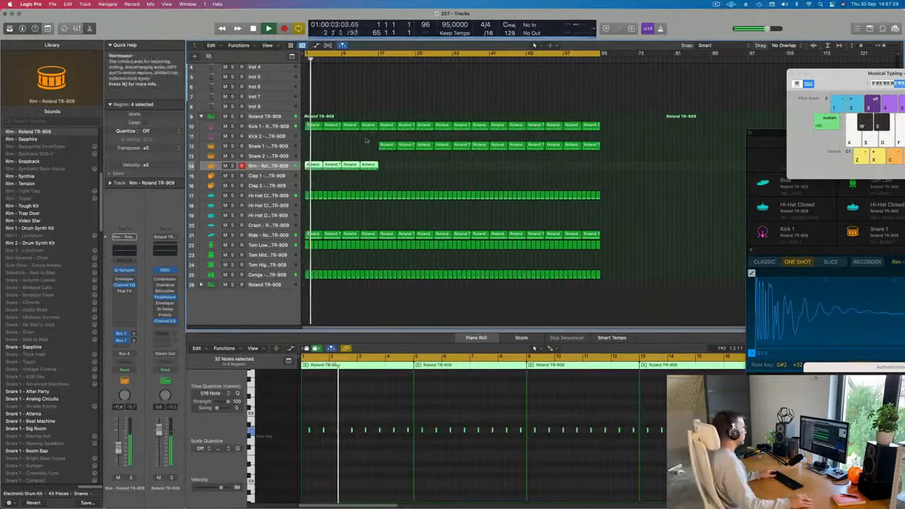
Enlarge the Inst 4 track and load Vintage Electric Piano in stereo as its instrument.
{"action": "scroll", "coordinate": [372, 202], "scroll_direction": "up", "scroll_amount": 5}
{"action": "scroll", "coordinate": [373, 202], "scroll_direction": "up", "scroll_amount": 3}
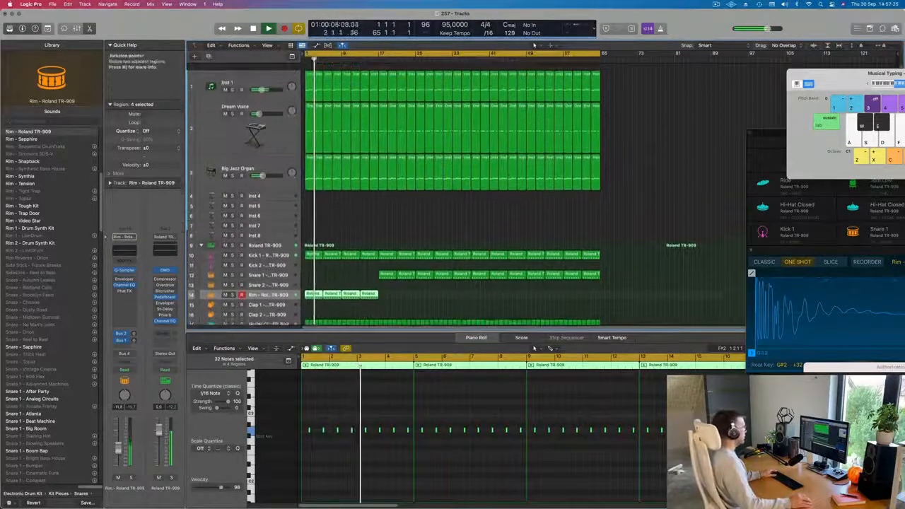
{"action": "left_click", "coordinate": [276, 190]}
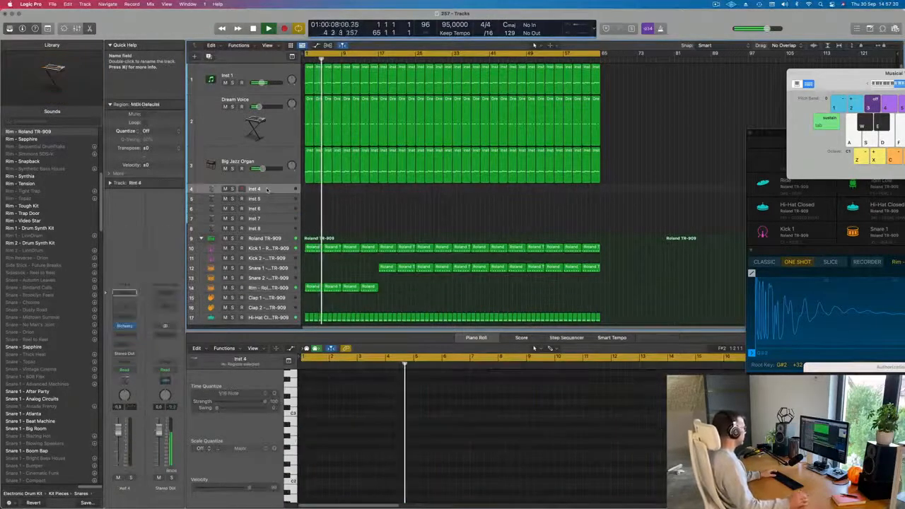
{"action": "left_click_drag", "start_coordinate": [269, 195], "coordinate": [270, 220]}
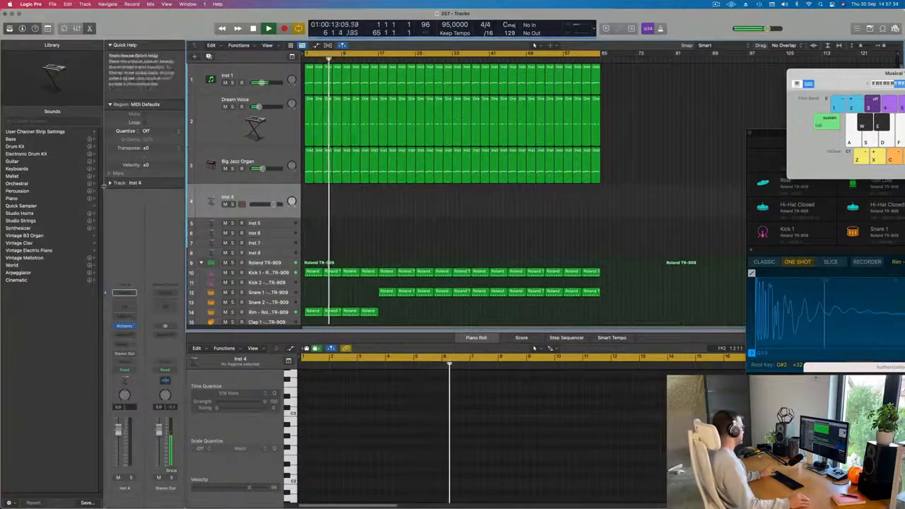
{"action": "left_click", "coordinate": [133, 326]}
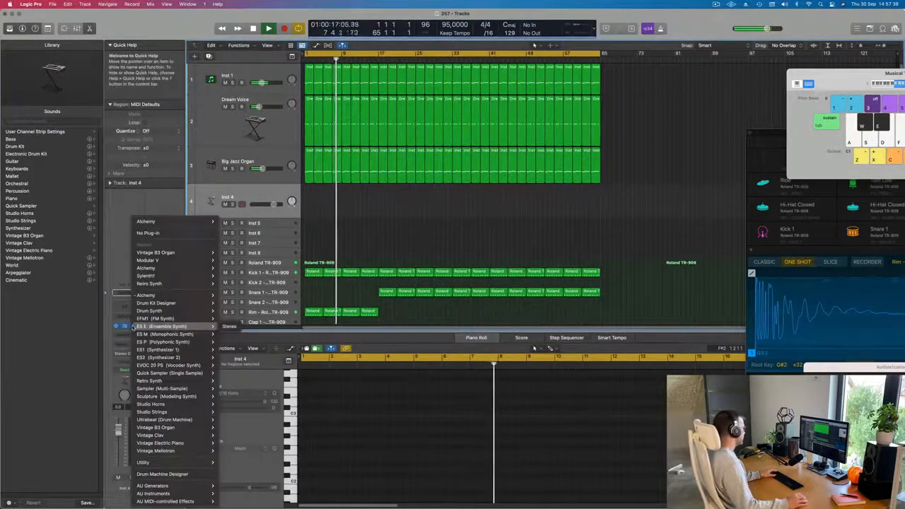
{"action": "mouse_move", "coordinate": [150, 435]}
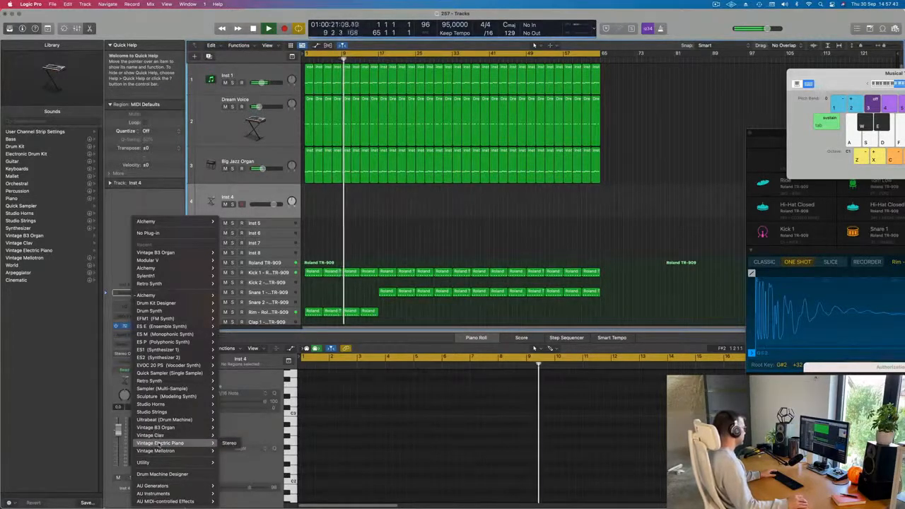
{"action": "left_click", "coordinate": [230, 444]}
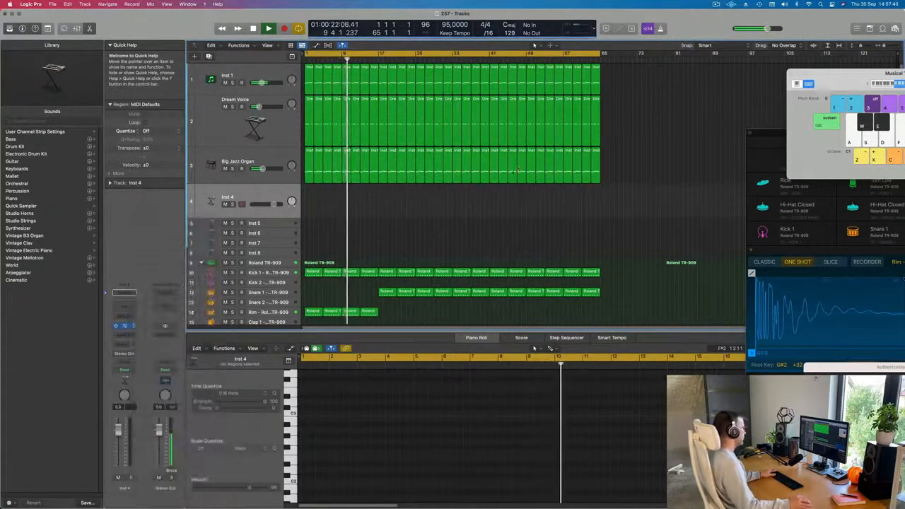
Record-enable the electric piano track and lower its volume fader slightly.
{"action": "left_click_drag", "start_coordinate": [441, 108], "coordinate": [562, 78]}
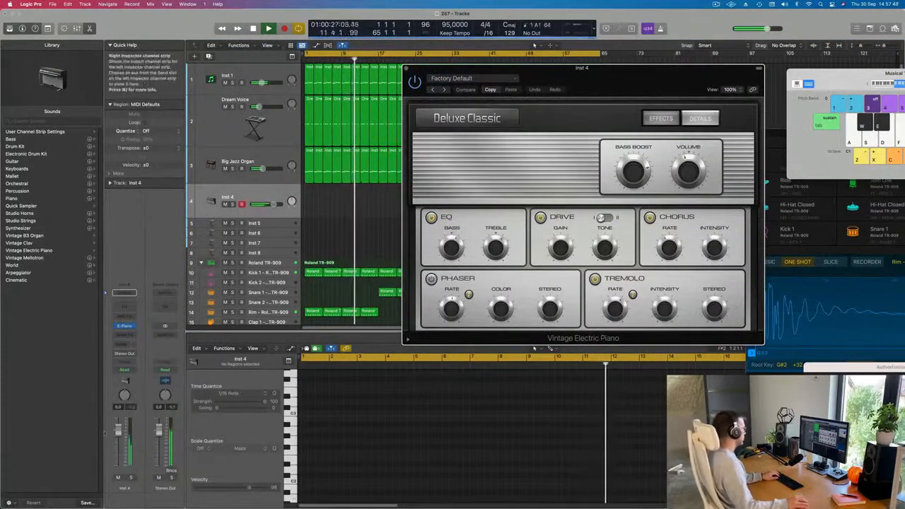
{"action": "left_click", "coordinate": [274, 204]}
{"action": "left_click_drag", "start_coordinate": [118, 430], "coordinate": [118, 449]}
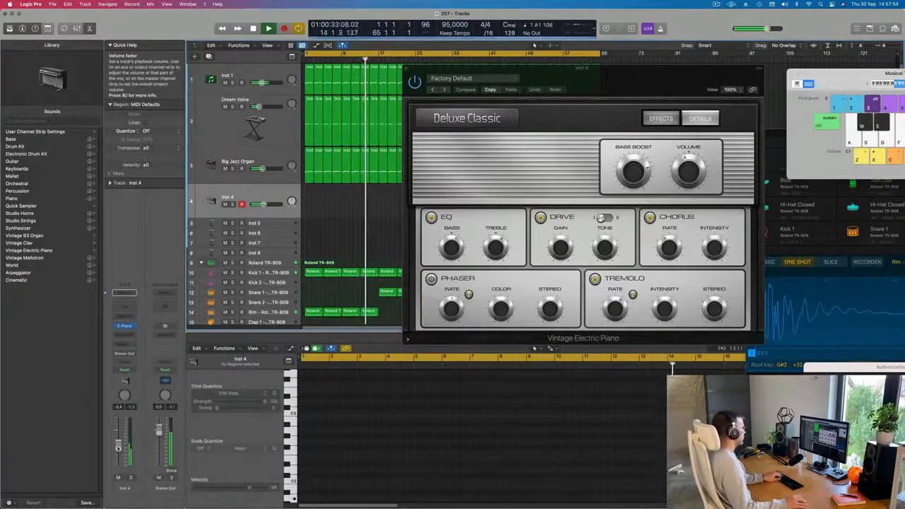
Switch the Vintage Electric Piano to the Bright Mk II preset and rearrange the plug-in and Musical Typing windows.
{"action": "left_click_drag", "start_coordinate": [453, 69], "coordinate": [428, 67]}
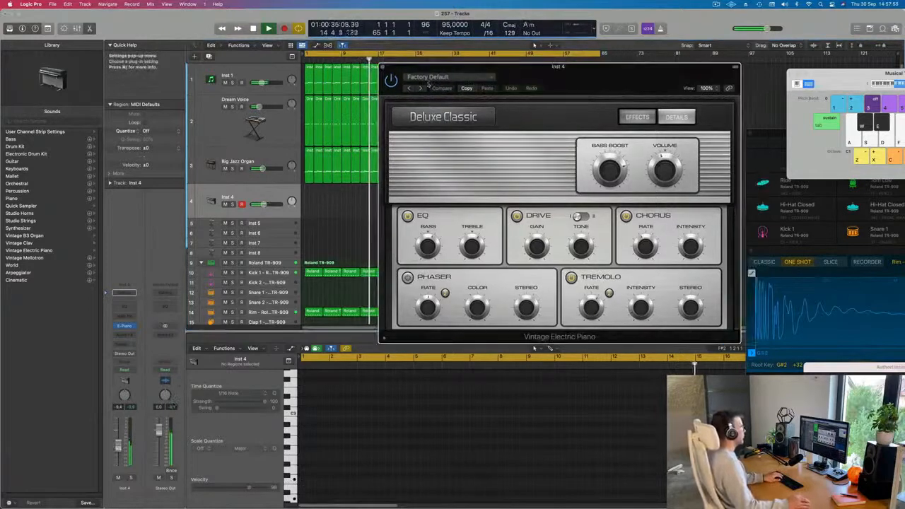
{"action": "left_click", "coordinate": [422, 89]}
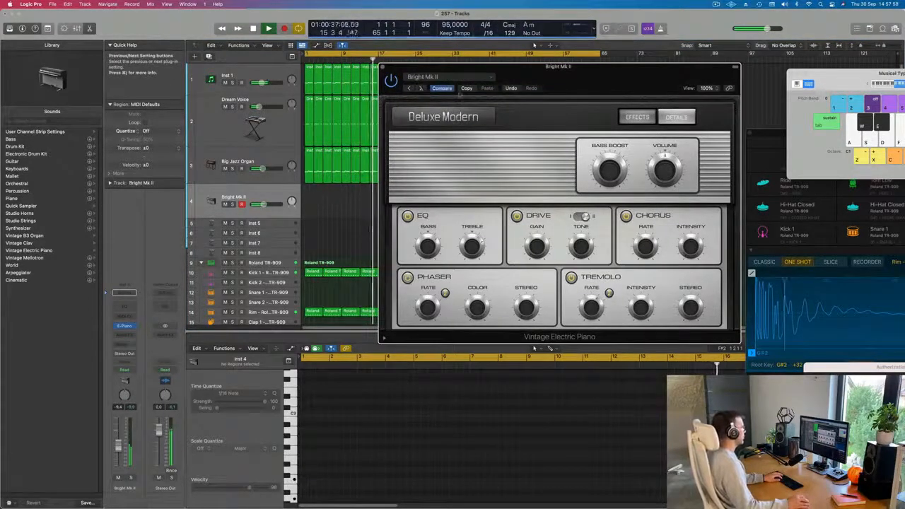
{"action": "left_click_drag", "start_coordinate": [594, 75], "coordinate": [611, 82]}
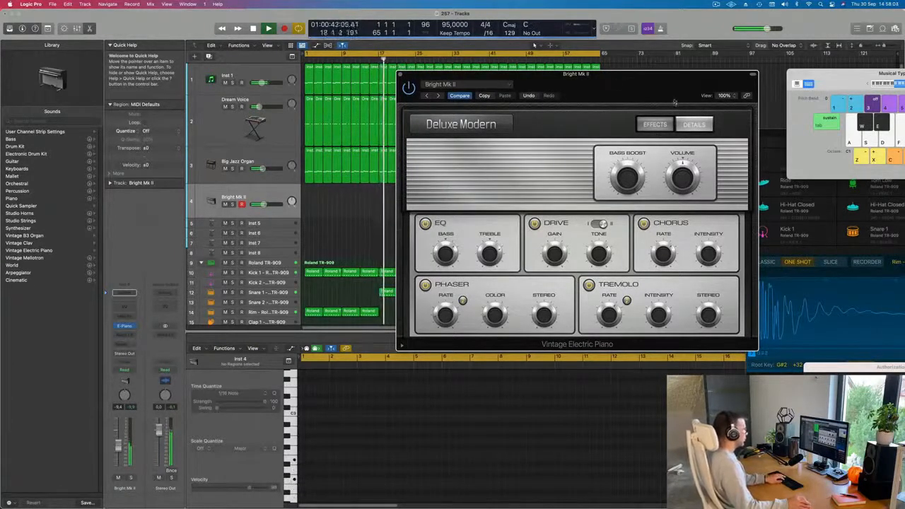
{"action": "left_click_drag", "start_coordinate": [674, 103], "coordinate": [528, 104]}
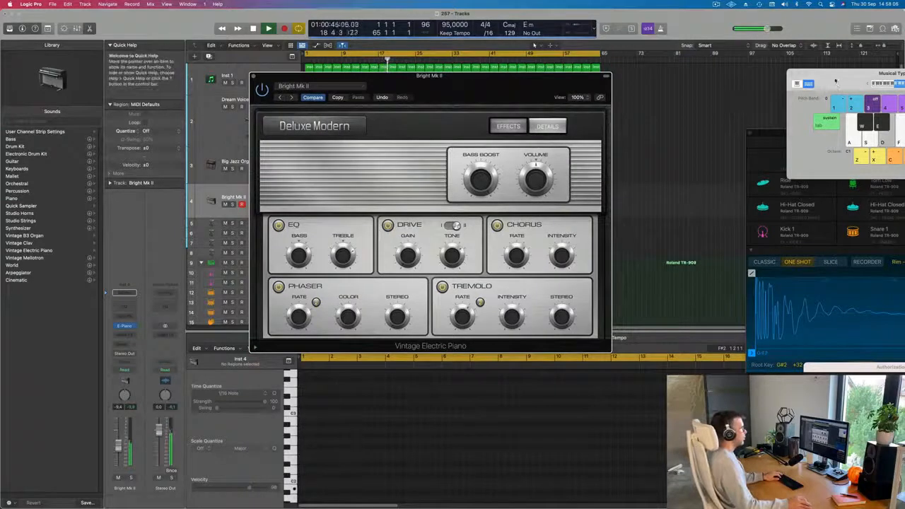
{"action": "left_click_drag", "start_coordinate": [834, 73], "coordinate": [621, 65]}
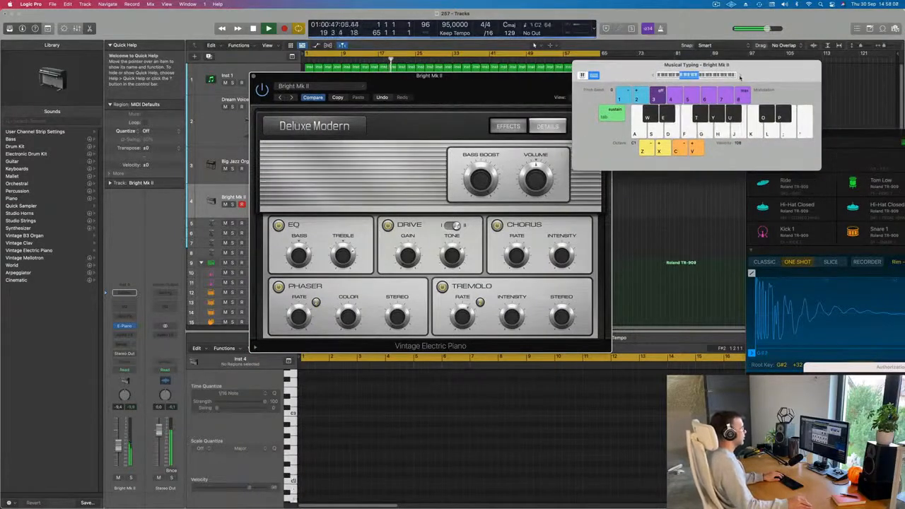
{"action": "left_click", "coordinate": [740, 76]}
{"action": "left_click_drag", "start_coordinate": [743, 76], "coordinate": [755, 74]}
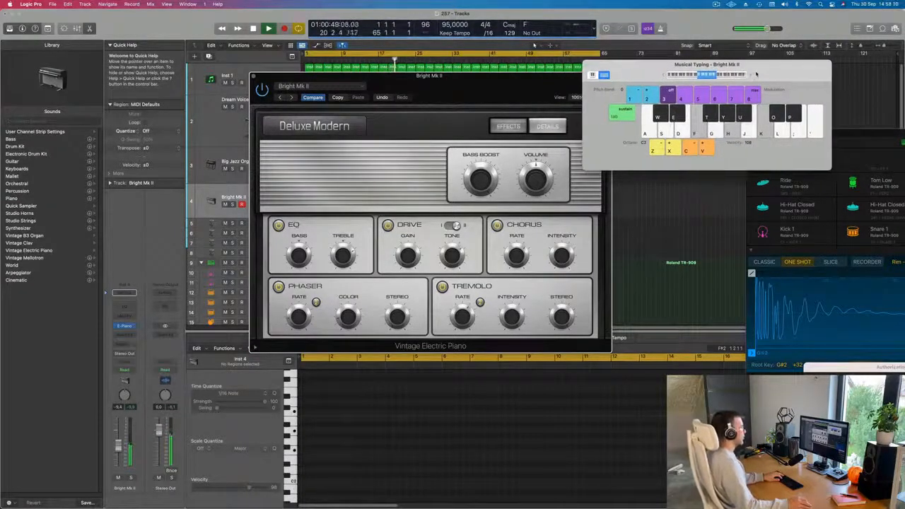
Record a short electric piano chord phrase on the Bright Mk II track using Musical Typing keys.
{"action": "left_click_drag", "start_coordinate": [470, 78], "coordinate": [680, 56]}
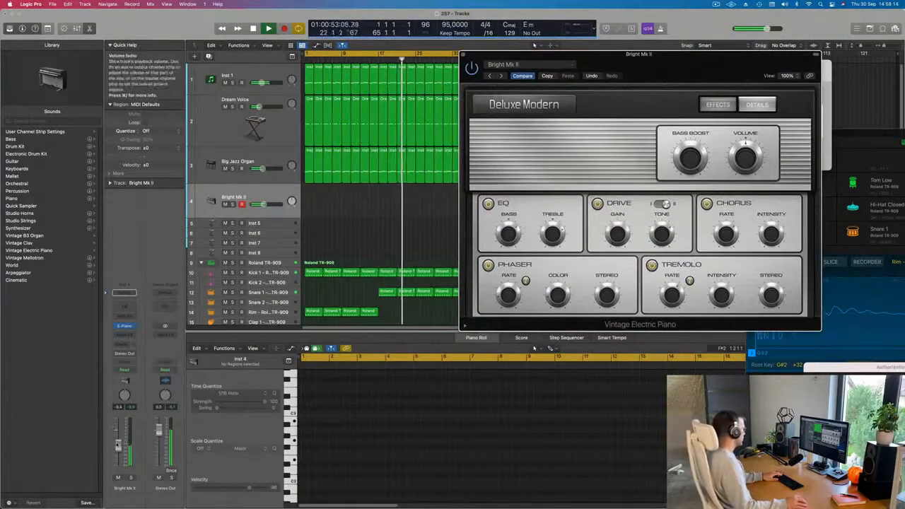
{"action": "left_click_drag", "start_coordinate": [687, 70], "coordinate": [578, 88]}
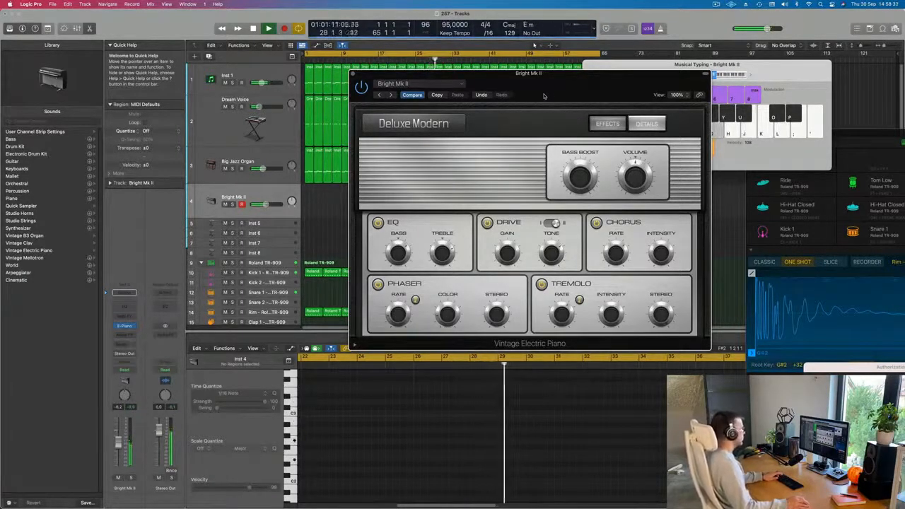
{"action": "left_click_drag", "start_coordinate": [545, 76], "coordinate": [679, 96]}
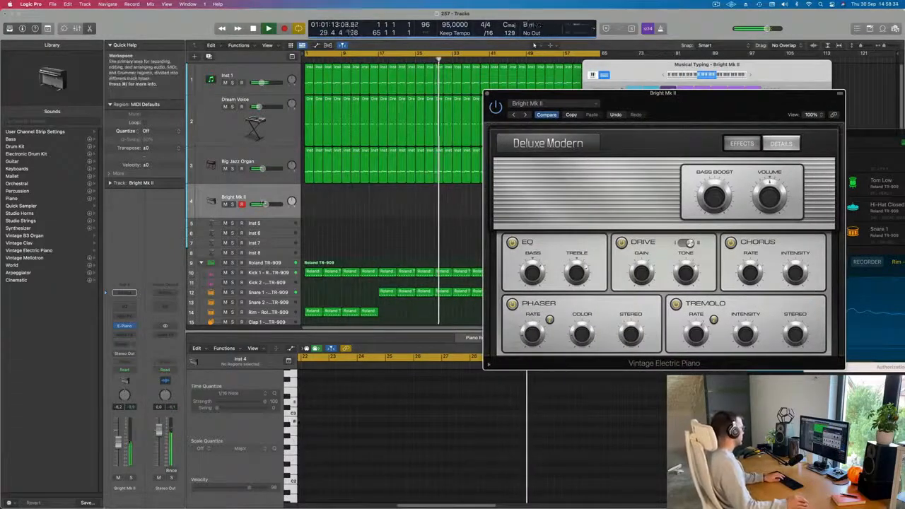
{"action": "key", "text": "r"}
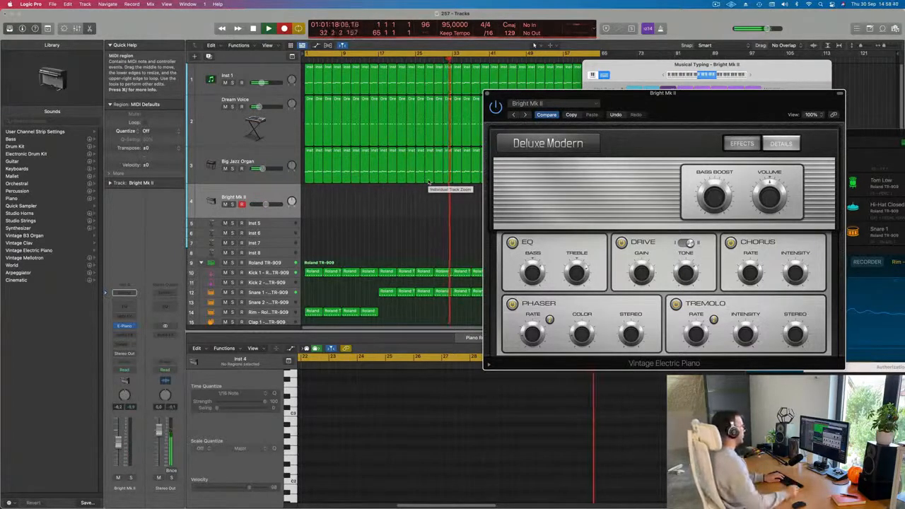
{"action": "key", "text": "j"}
{"action": "key", "text": "l"}
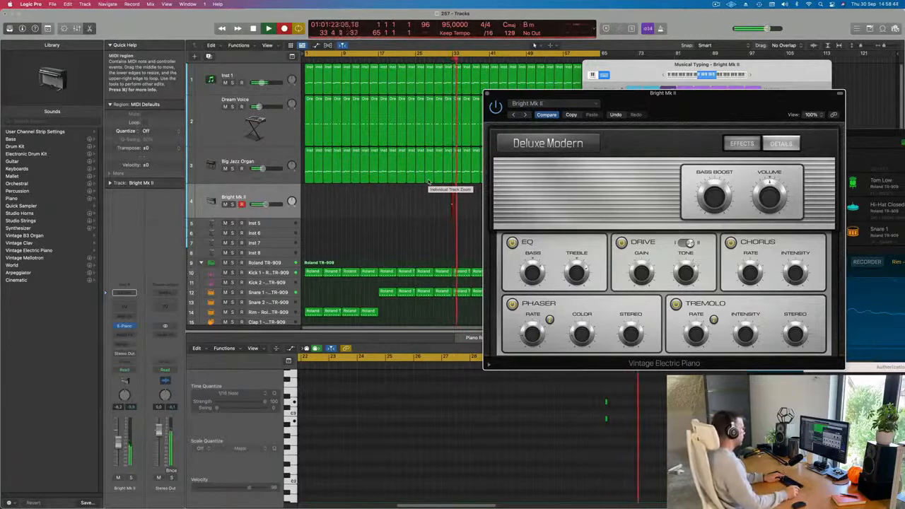
{"action": "key", "text": "g"}
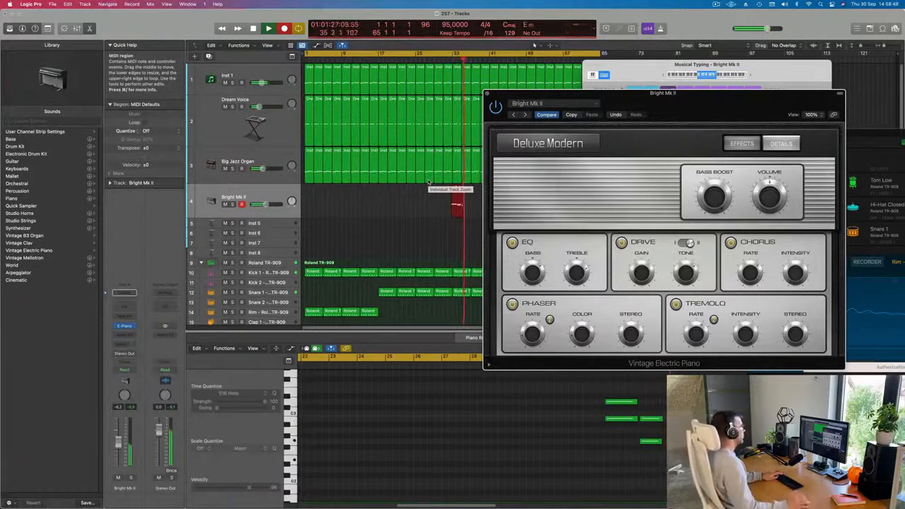
{"action": "left_click_drag", "start_coordinate": [667, 98], "coordinate": [809, 72]}
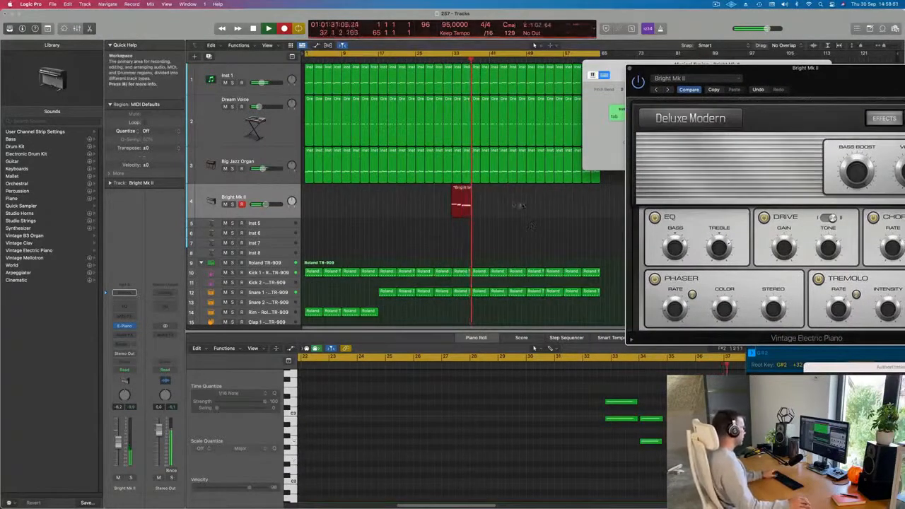
{"action": "key", "text": "space"}
Split the recorded electric piano region near its start, splitting crossing notes, and delete the leading fragment.
{"action": "key", "text": "b"}
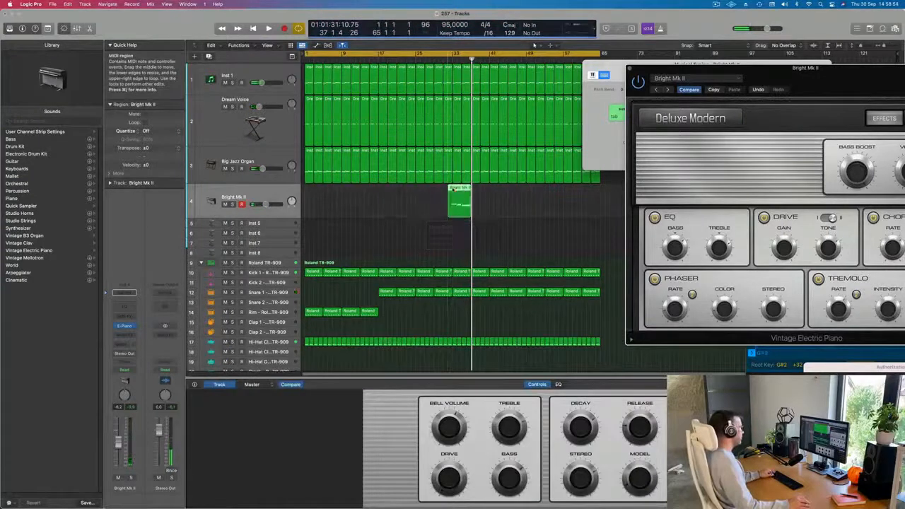
{"action": "left_click", "coordinate": [453, 190]}
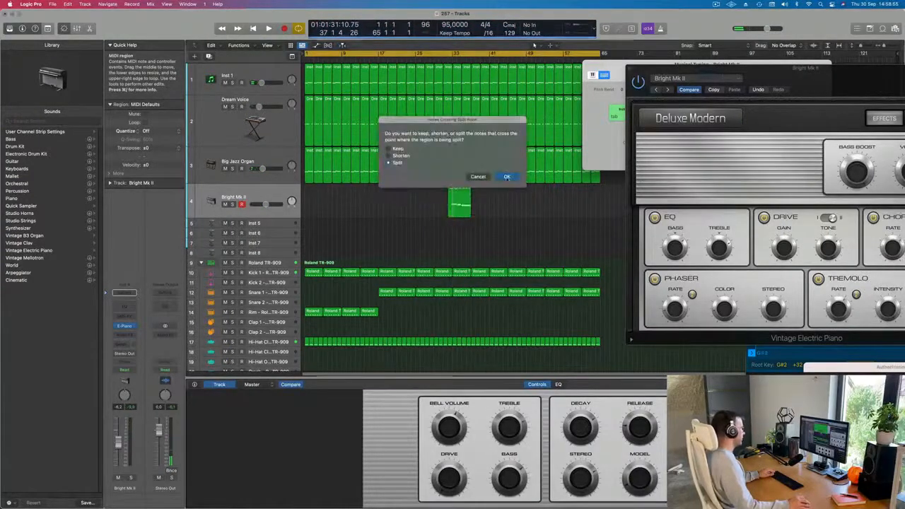
{"action": "left_click", "coordinate": [507, 177]}
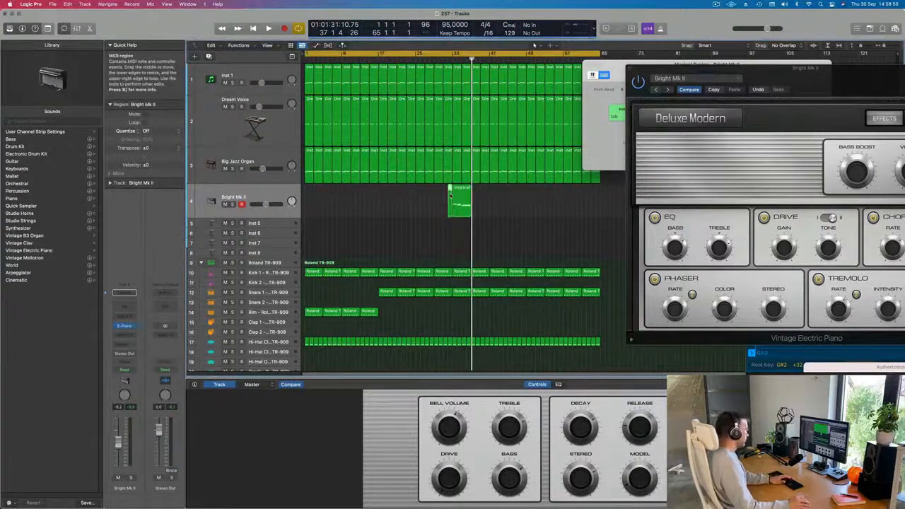
{"action": "key", "text": "Delete"}
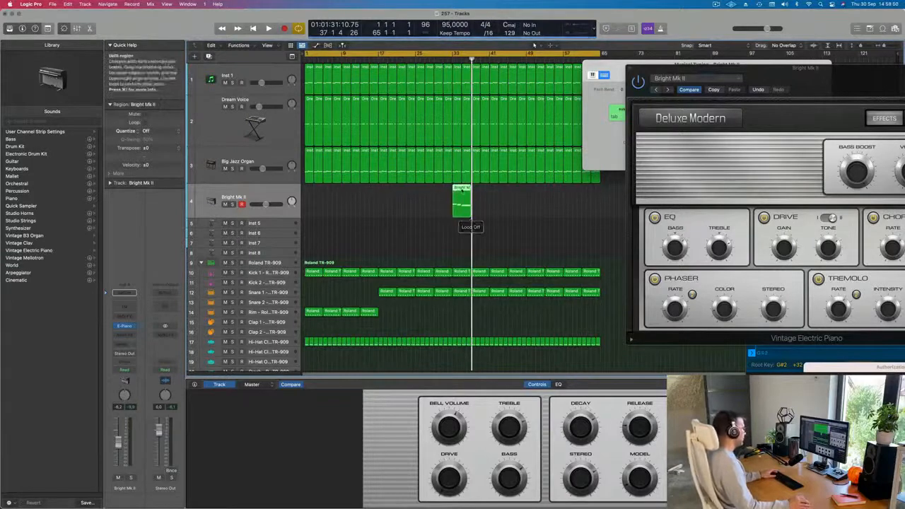
Move the electric piano region to the start of bar 1 and play it back from the beginning.
{"action": "left_click_drag", "start_coordinate": [459, 194], "coordinate": [312, 194]}
{"action": "key", "text": "Return"}
{"action": "key", "text": "space"}
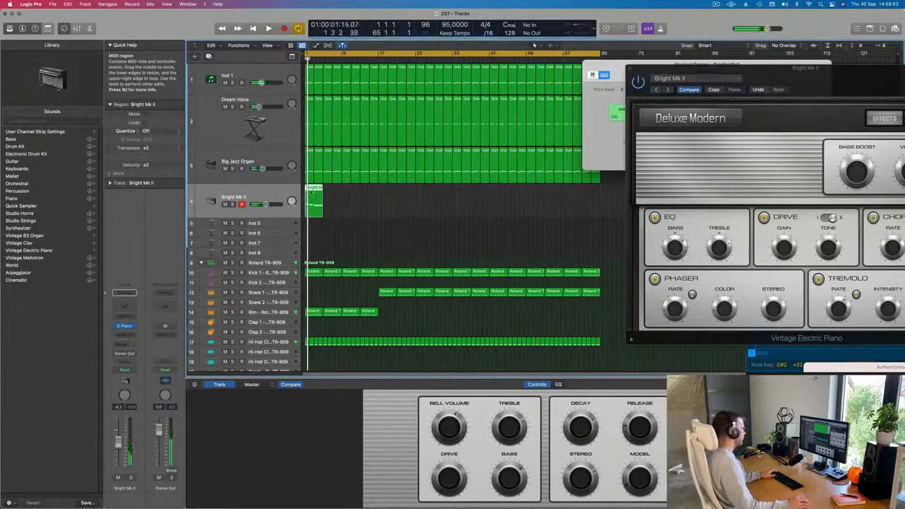
Open the electric piano region in the Piano Roll and lengthen one of its chord notes.
{"action": "double_click", "coordinate": [313, 189]}
{"action": "key", "text": "Return"}
{"action": "key", "text": "space"}
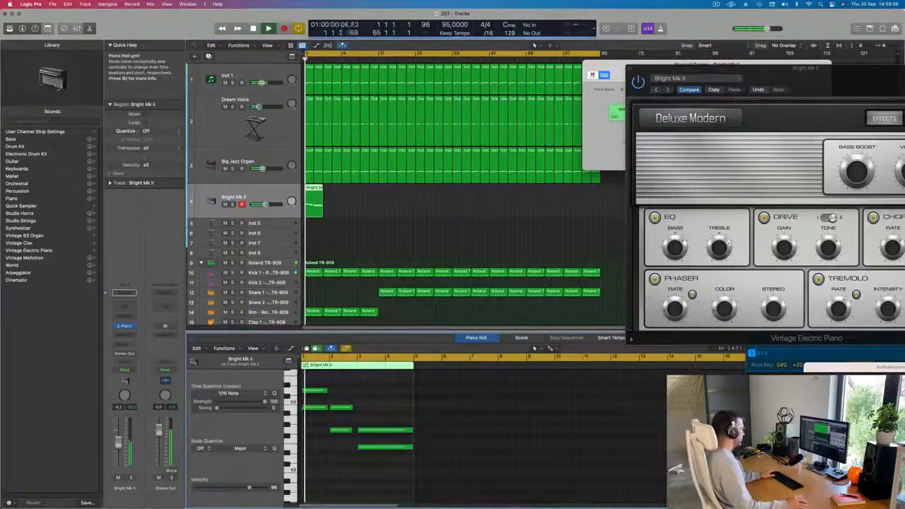
{"action": "key", "text": "super+a"}
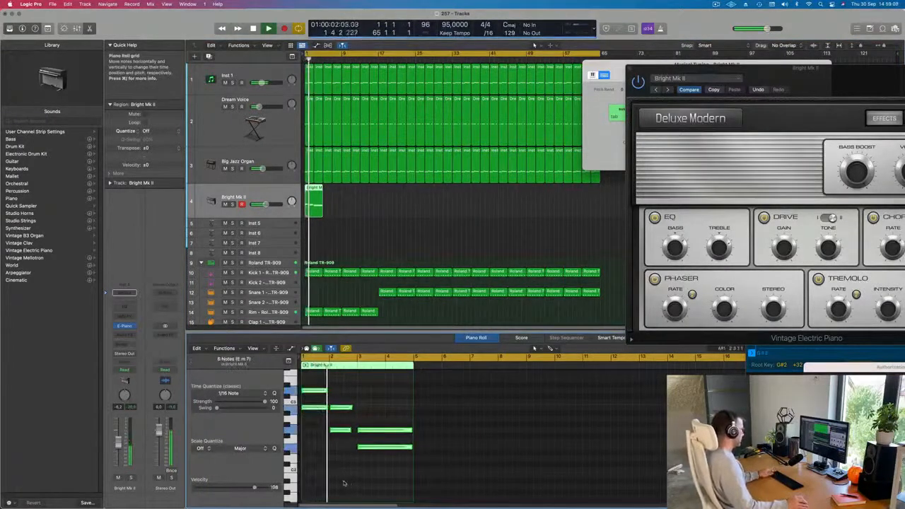
{"action": "scroll", "coordinate": [348, 483], "scroll_direction": "up", "scroll_amount": 5}
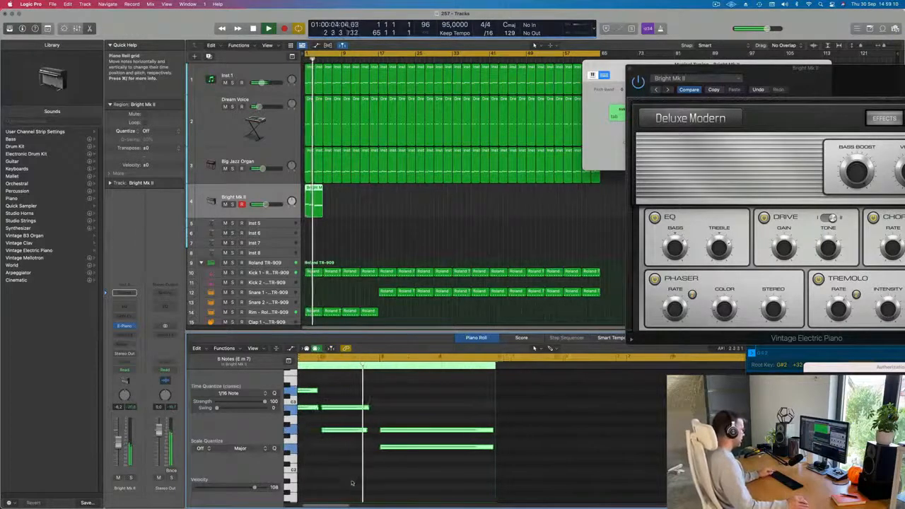
{"action": "scroll", "coordinate": [351, 483], "scroll_direction": "up", "scroll_amount": 2}
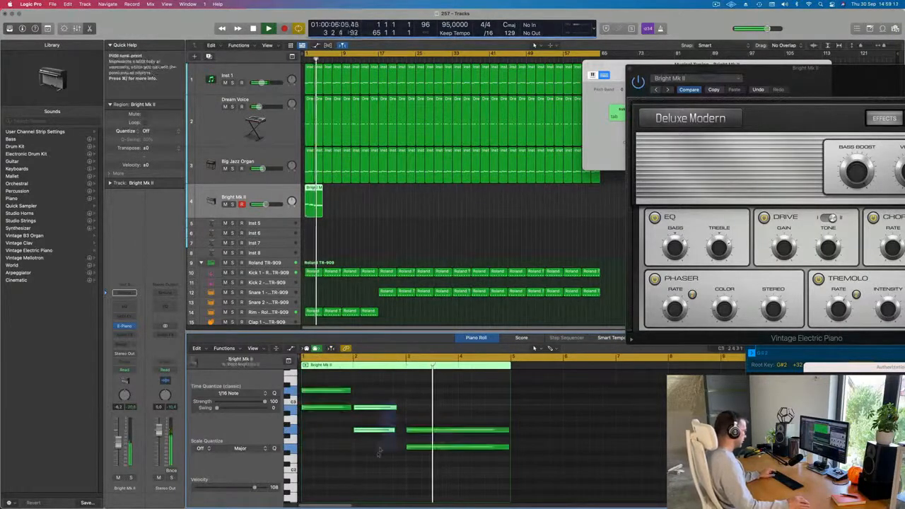
{"action": "left_click", "coordinate": [398, 408]}
{"action": "left_click_drag", "start_coordinate": [398, 408], "coordinate": [403, 409]}
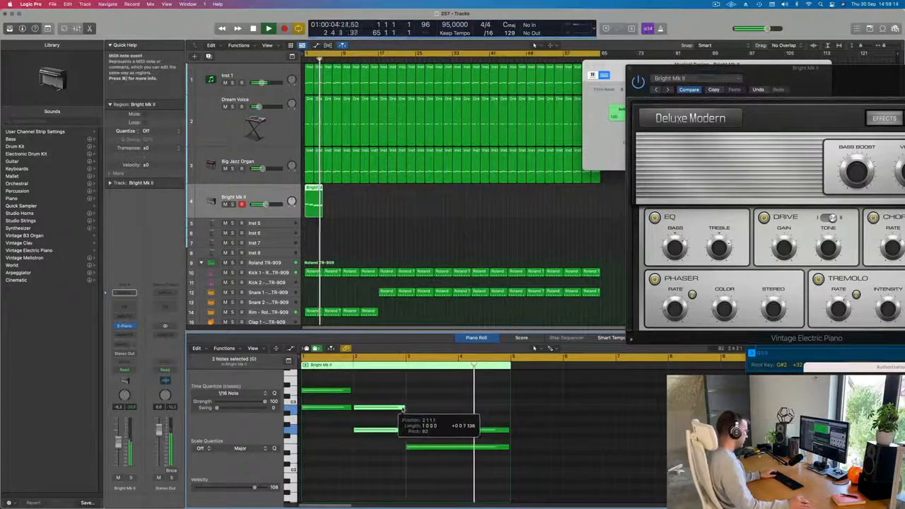
{"action": "left_click_drag", "start_coordinate": [345, 216], "coordinate": [302, 203]}
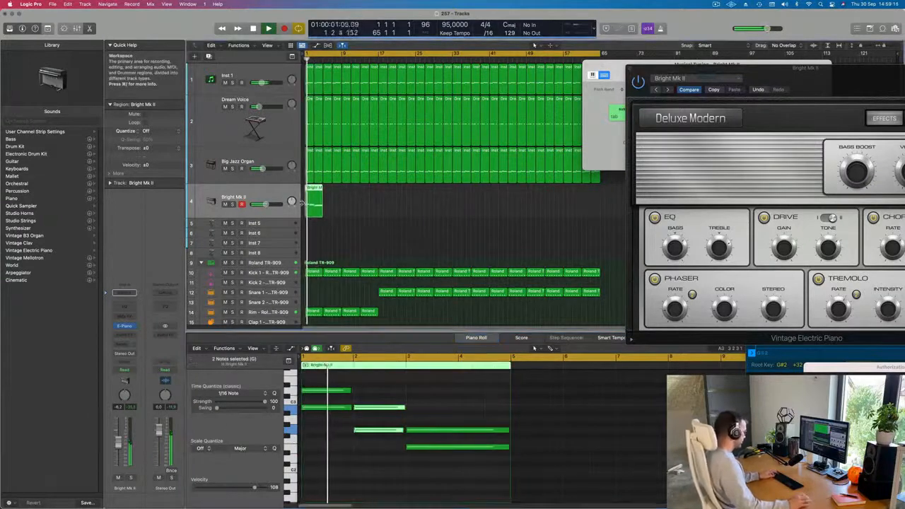
Repeat the electric piano region seven times along its track.
{"action": "key", "text": "super+r"}
{"action": "key", "text": "super+r"}
{"action": "key", "text": "super+r"}
{"action": "key", "text": "super+r"}
{"action": "key", "text": "super+r"}
{"action": "key", "text": "super+r"}
{"action": "key", "text": "super+r"}
{"action": "key", "text": "super+r"}
{"action": "key", "text": "super+r"}
{"action": "key", "text": "super+r"}
{"action": "key", "text": "super+r"}
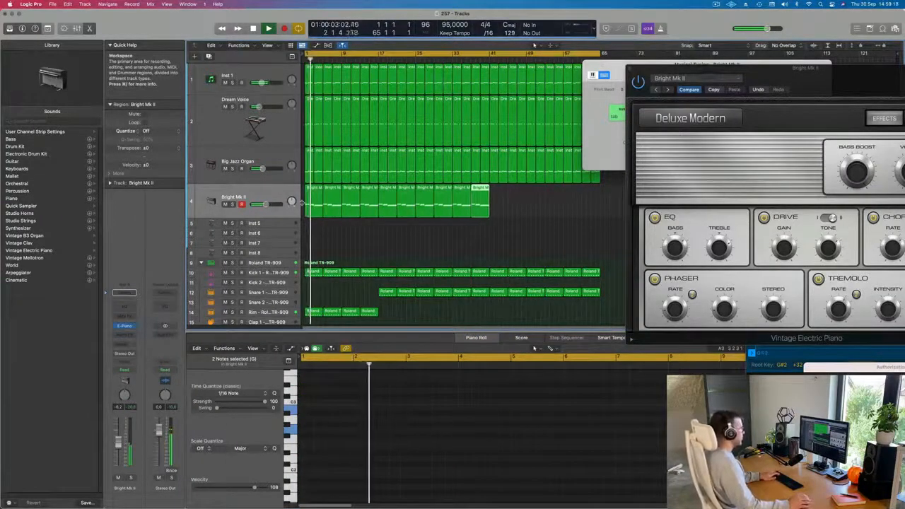
{"action": "key", "text": "super+r"}
{"action": "key", "text": "super+r"}
{"action": "key", "text": "super+r"}
{"action": "key", "text": "super+r"}
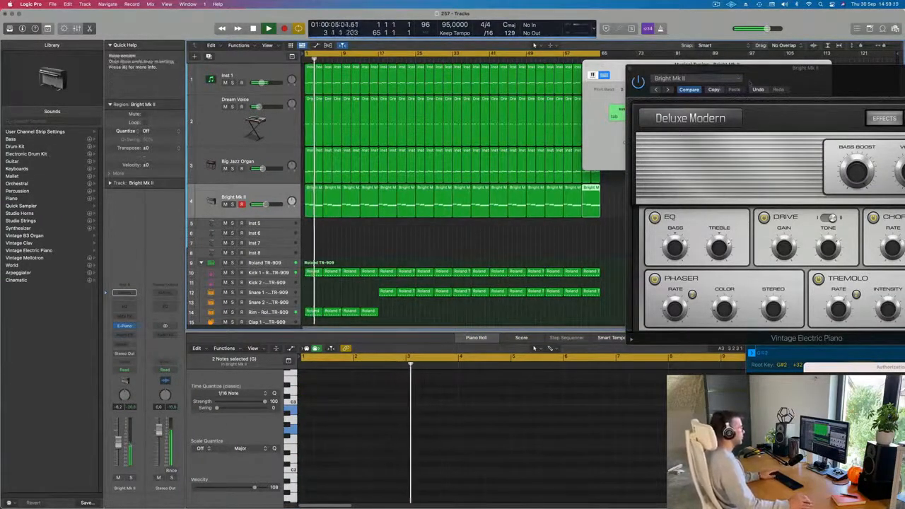
Step through the Vintage Electric Piano presets and settle on Classic Electric Piano.
{"action": "left_click_drag", "start_coordinate": [707, 68], "coordinate": [576, 85]}
{"action": "left_click_drag", "start_coordinate": [553, 116], "coordinate": [440, 122]}
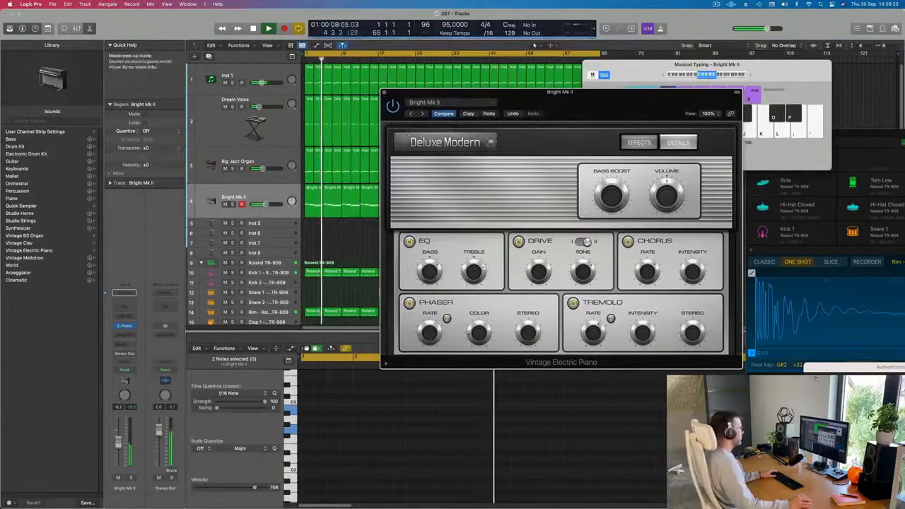
{"action": "left_click", "coordinate": [422, 114]}
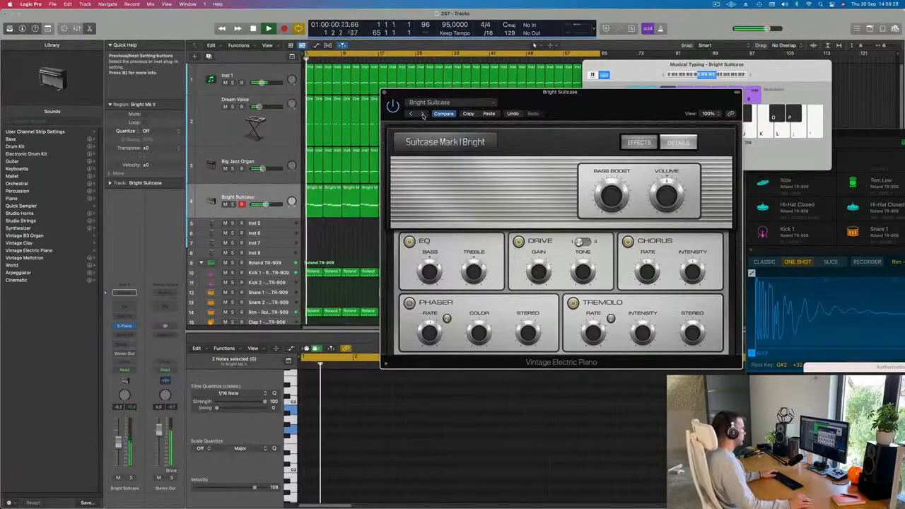
{"action": "left_click", "coordinate": [422, 114]}
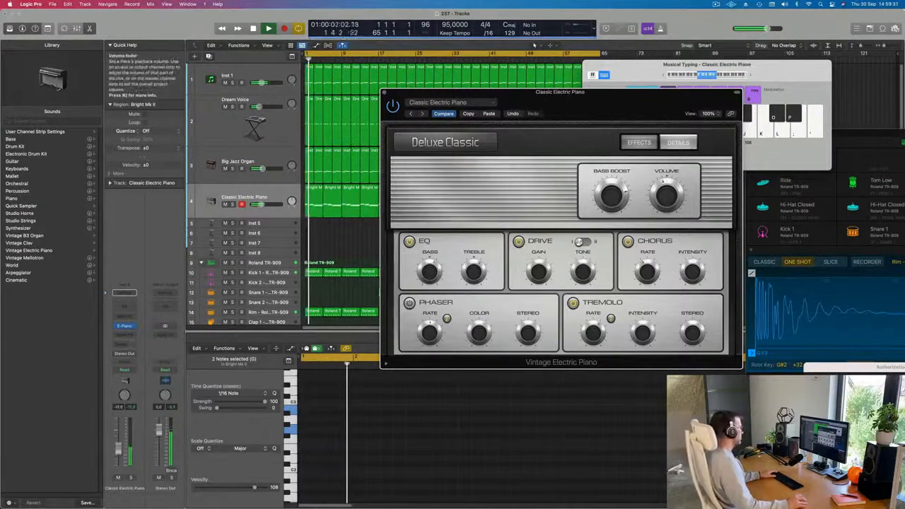
Add a send from the electric piano channel to Bus 7.
{"action": "left_click", "coordinate": [124, 344]}
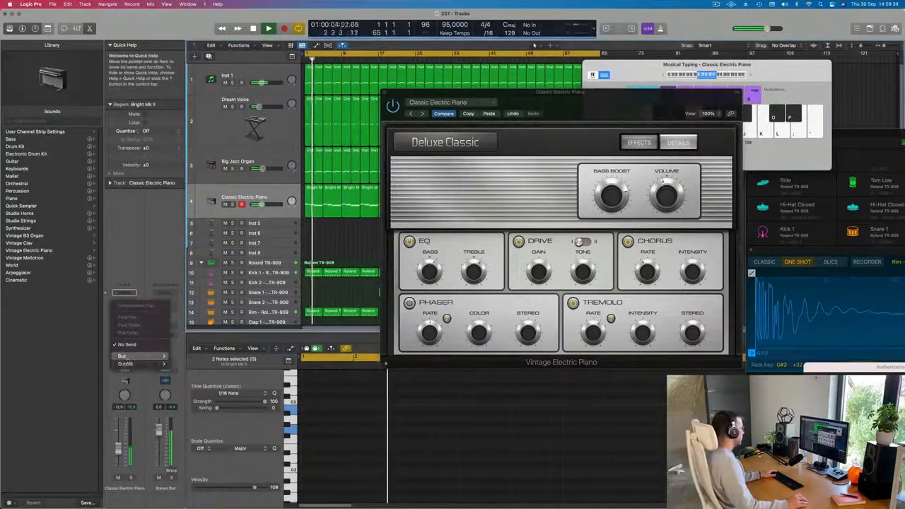
{"action": "mouse_move", "coordinate": [127, 356]}
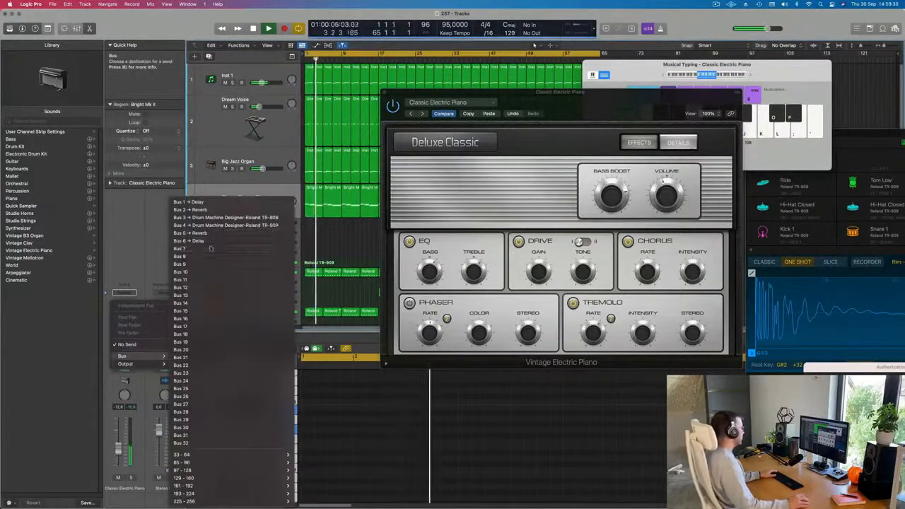
{"action": "left_click", "coordinate": [210, 248]}
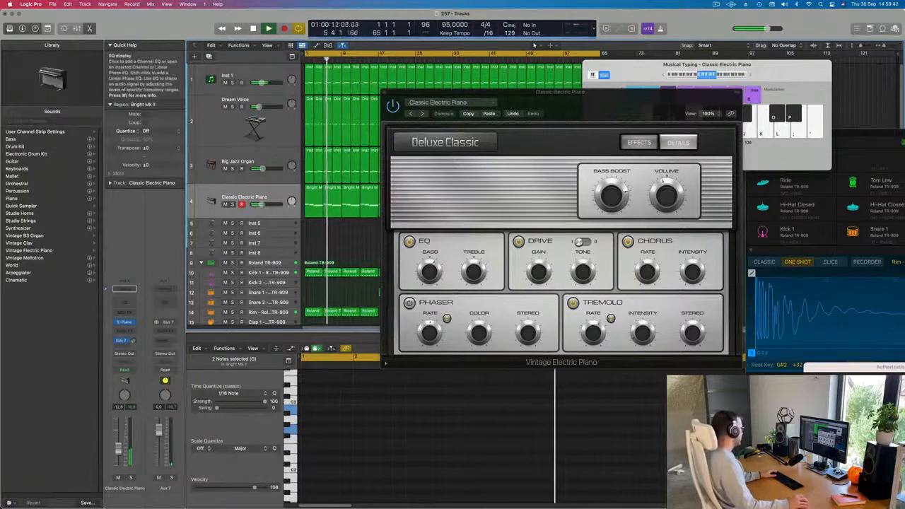
Insert a stereo SilverVerb on the Aux 7 return and load its grandiose preset.
{"action": "left_click", "coordinate": [164, 311]}
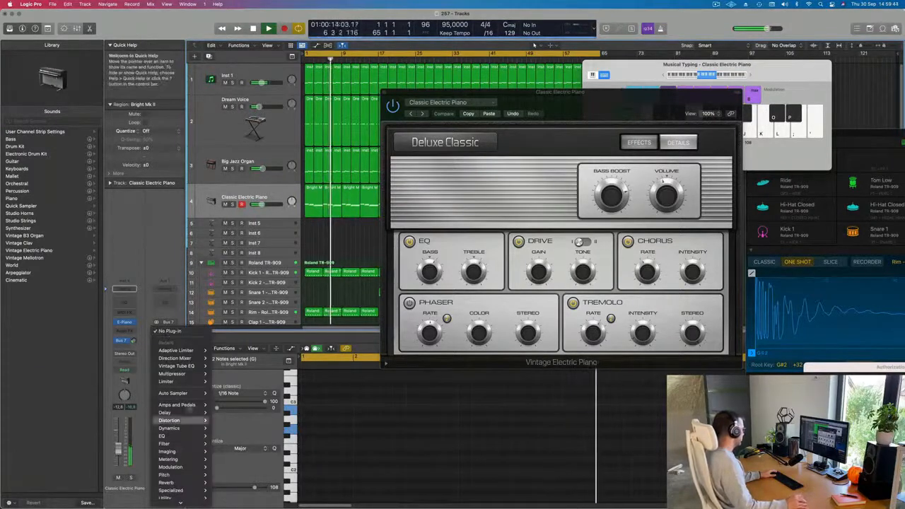
{"action": "mouse_move", "coordinate": [170, 483]}
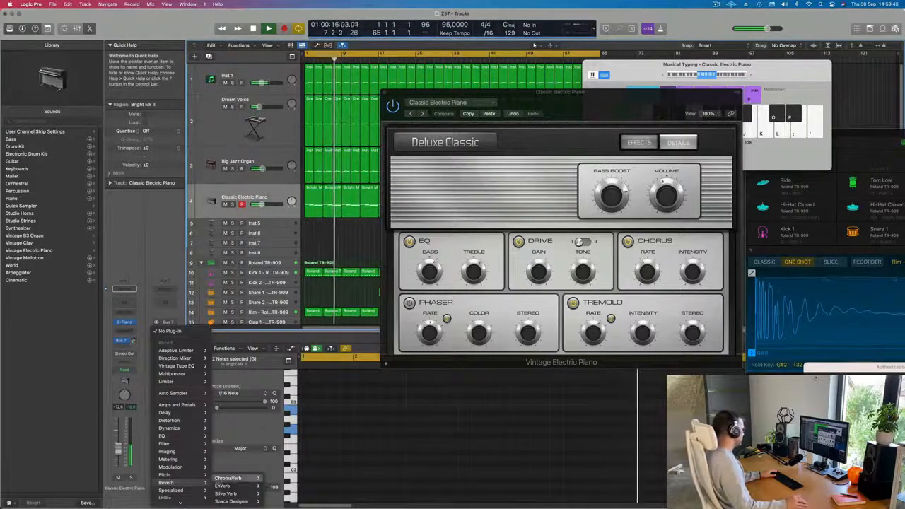
{"action": "mouse_move", "coordinate": [229, 494]}
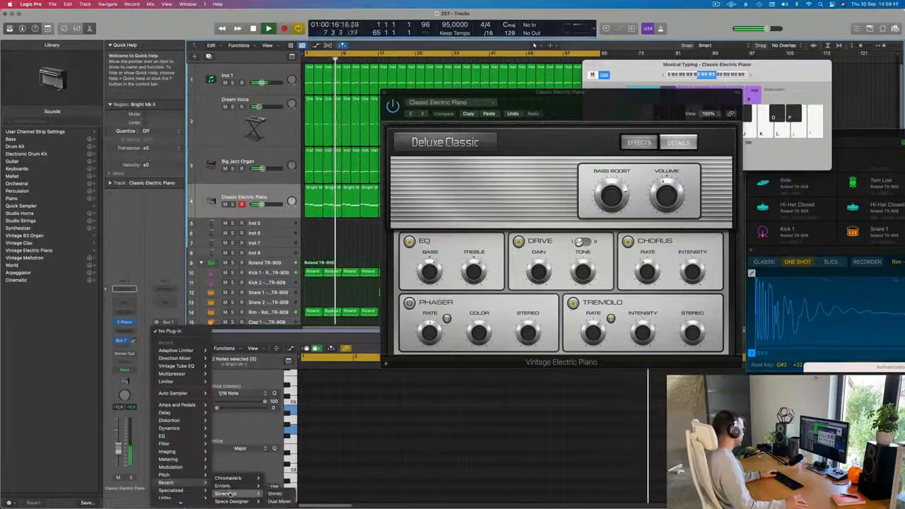
{"action": "left_click", "coordinate": [275, 493]}
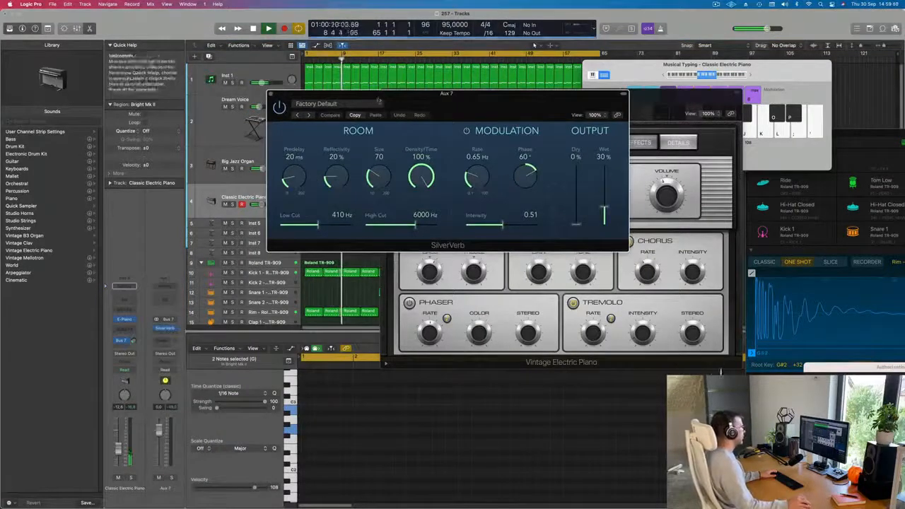
{"action": "left_click", "coordinate": [379, 102]}
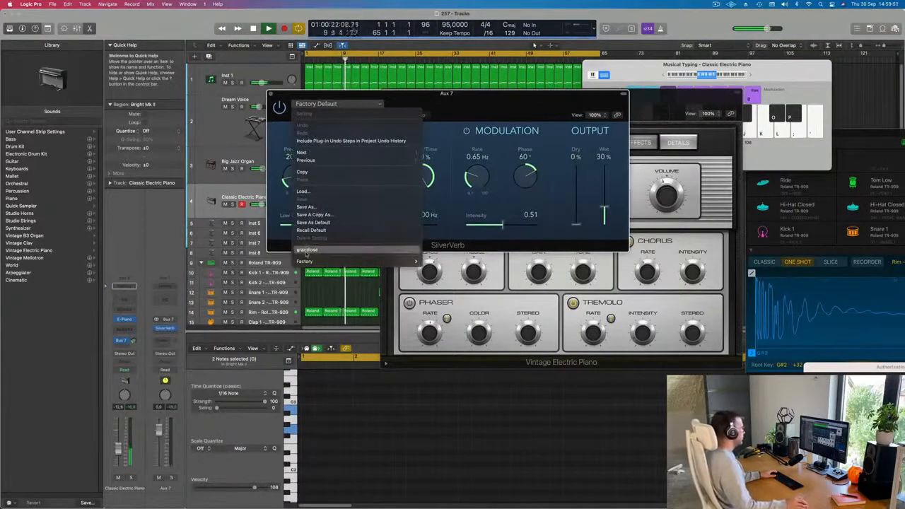
{"action": "left_click", "coordinate": [306, 251]}
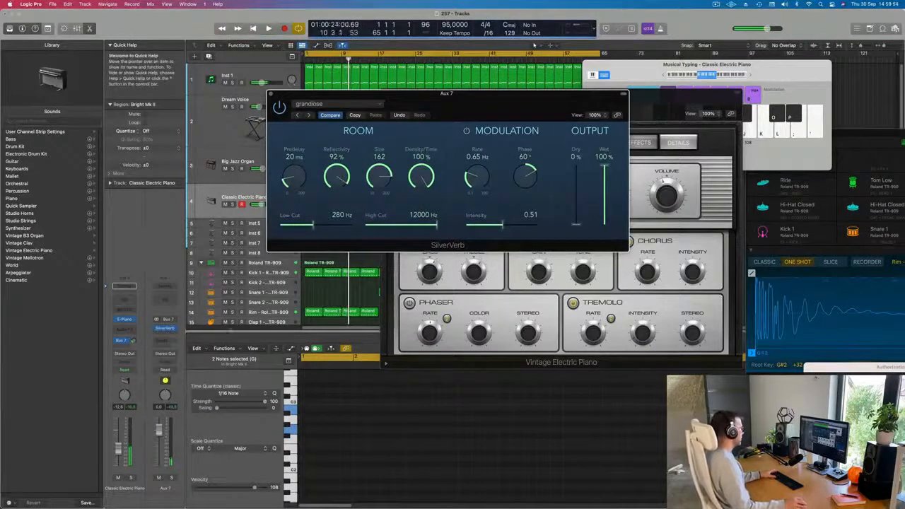
Adjust the electric piano's Bus 7 send level during playback and move the reverb and piano windows aside.
{"action": "key", "text": "space"}
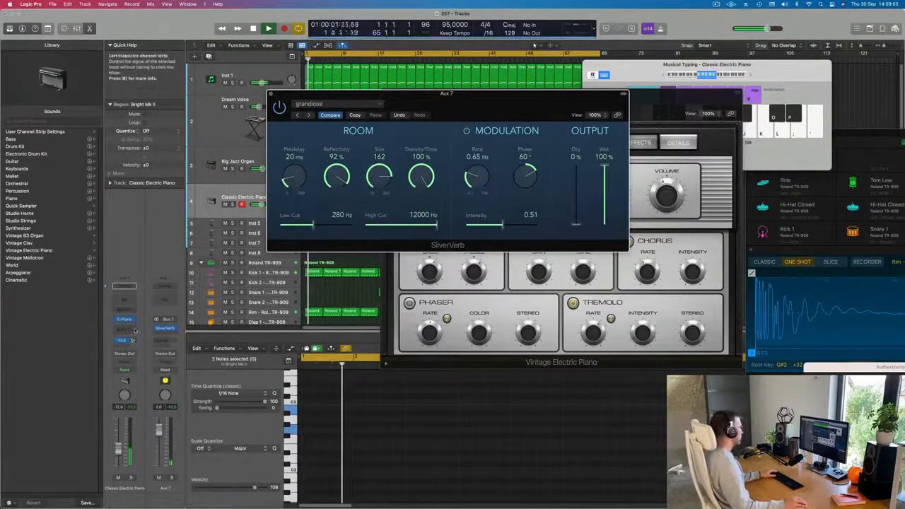
{"action": "left_click_drag", "start_coordinate": [135, 332], "coordinate": [135, 330]}
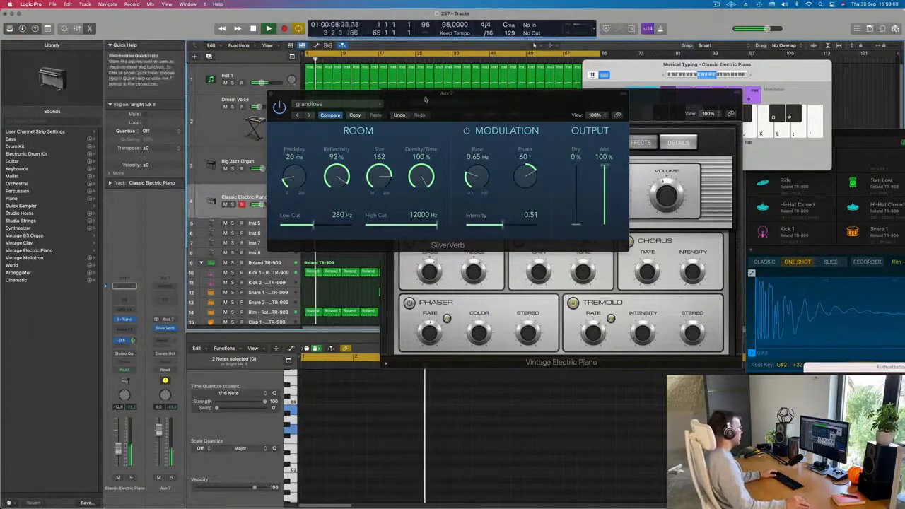
{"action": "left_click_drag", "start_coordinate": [426, 99], "coordinate": [904, 102]}
{"action": "left_click_drag", "start_coordinate": [476, 114], "coordinate": [346, 86]}
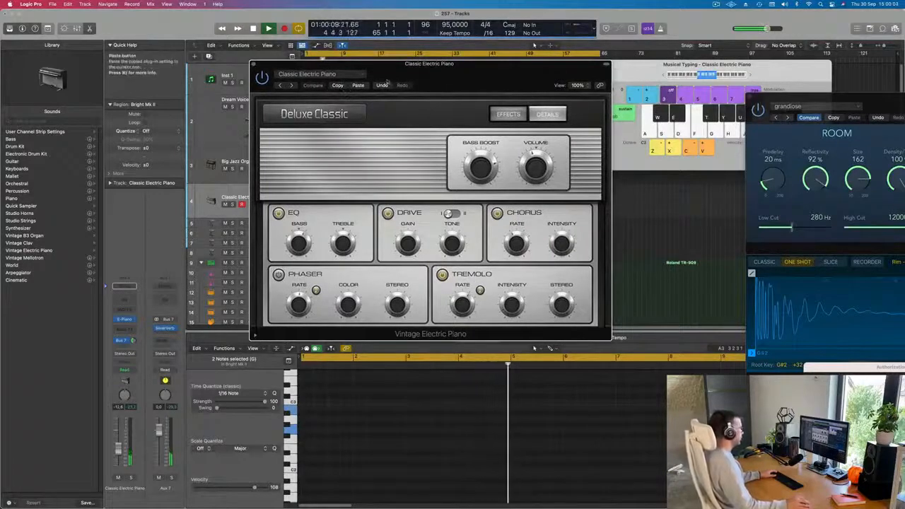
Step through the Vintage Electric Piano presets again and settle on Clean Tines Are Mine.
{"action": "left_click", "coordinate": [291, 84]}
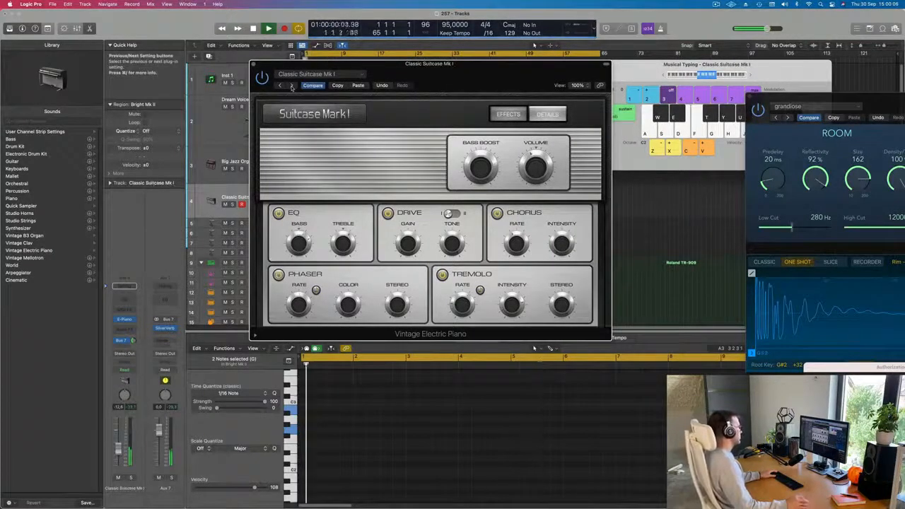
{"action": "left_click", "coordinate": [291, 84]}
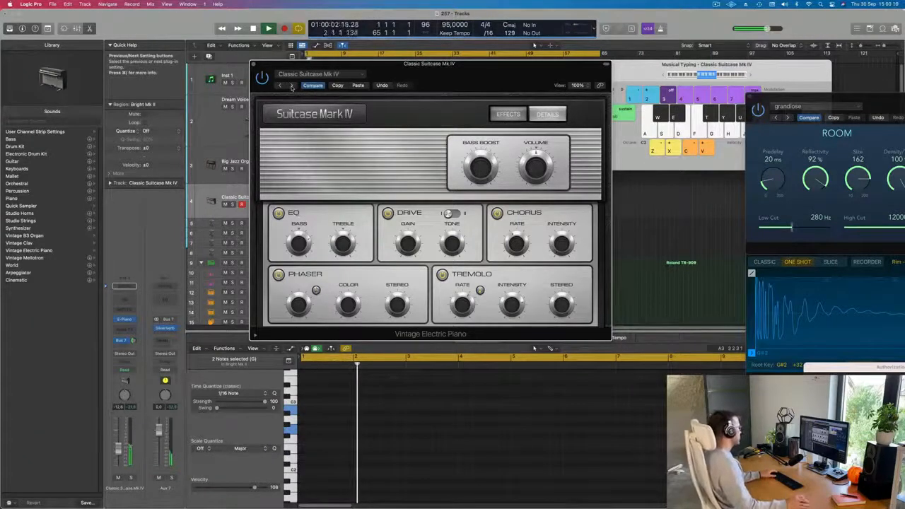
{"action": "left_click_drag", "start_coordinate": [464, 76], "coordinate": [445, 100]}
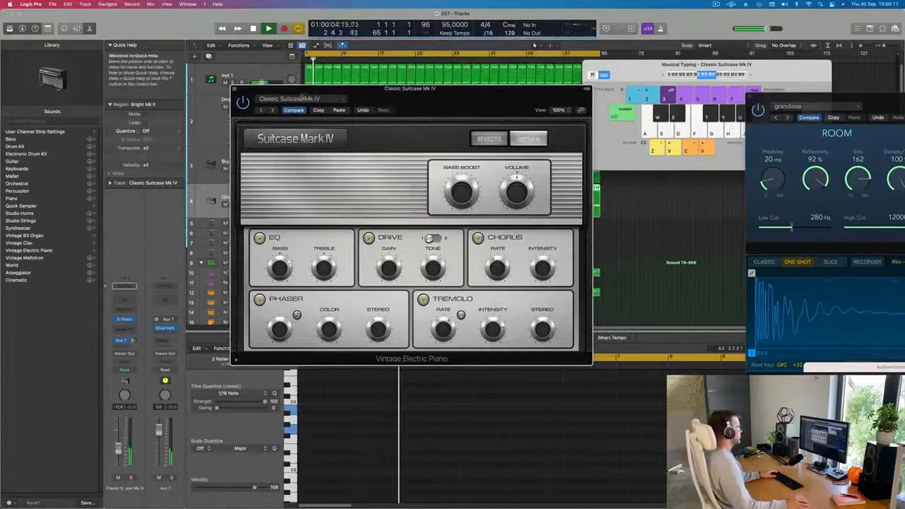
{"action": "left_click", "coordinate": [301, 99]}
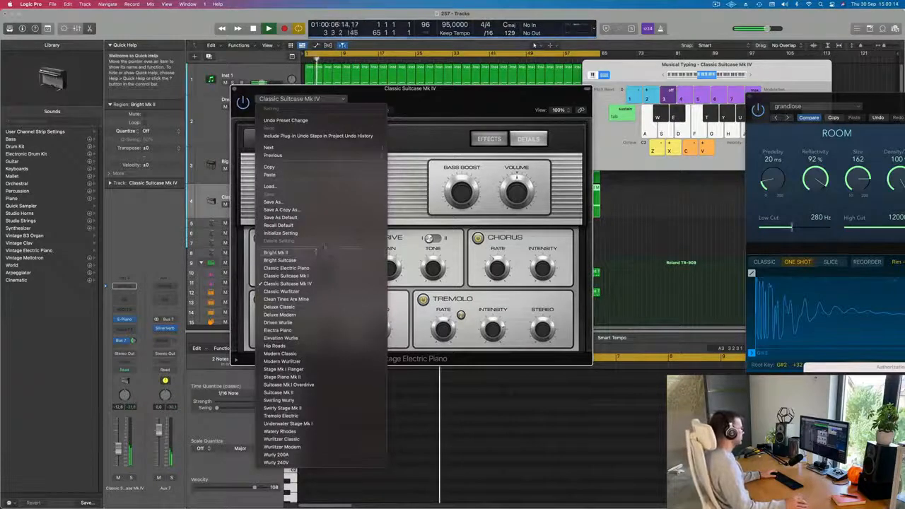
{"action": "left_click", "coordinate": [456, 114]}
{"action": "left_click", "coordinate": [273, 110]}
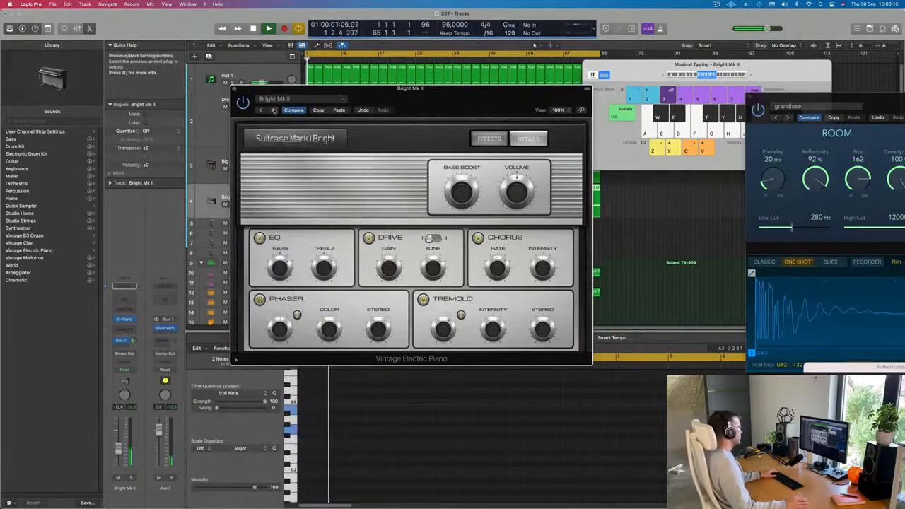
{"action": "left_click", "coordinate": [273, 111]}
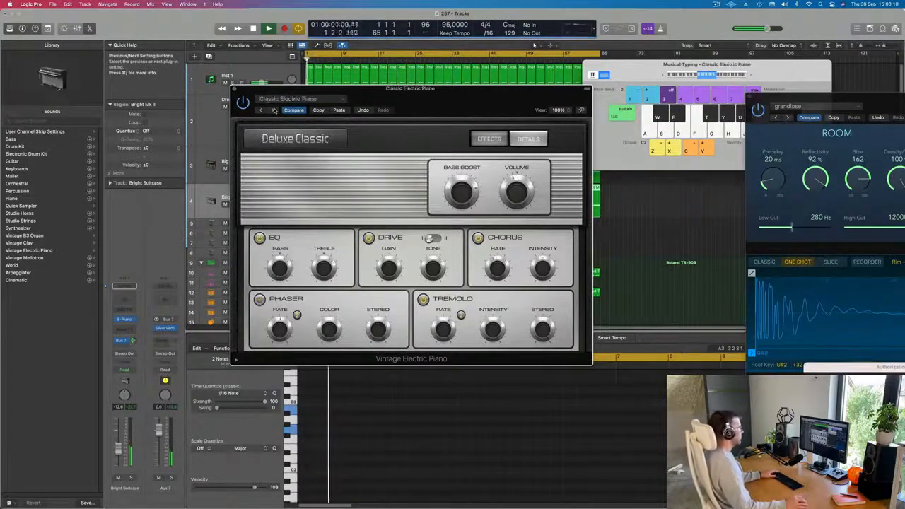
{"action": "left_click", "coordinate": [273, 110]}
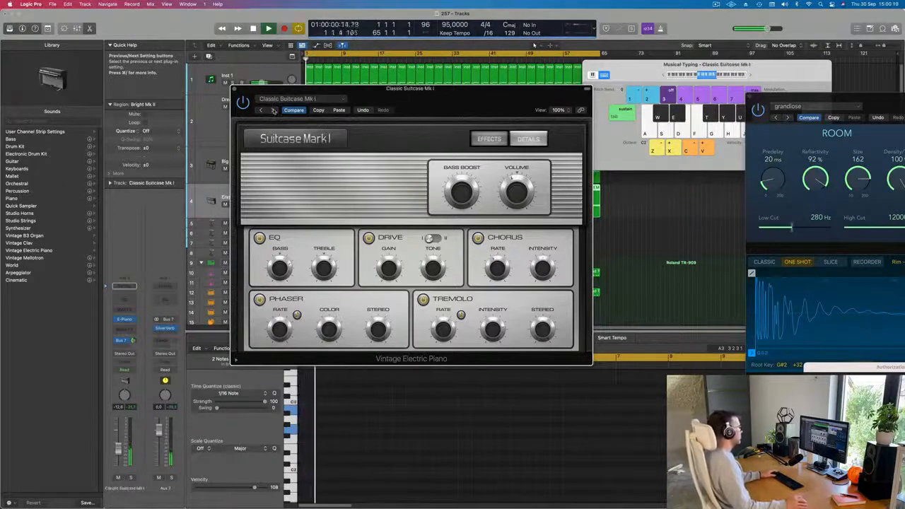
{"action": "left_click", "coordinate": [274, 110]}
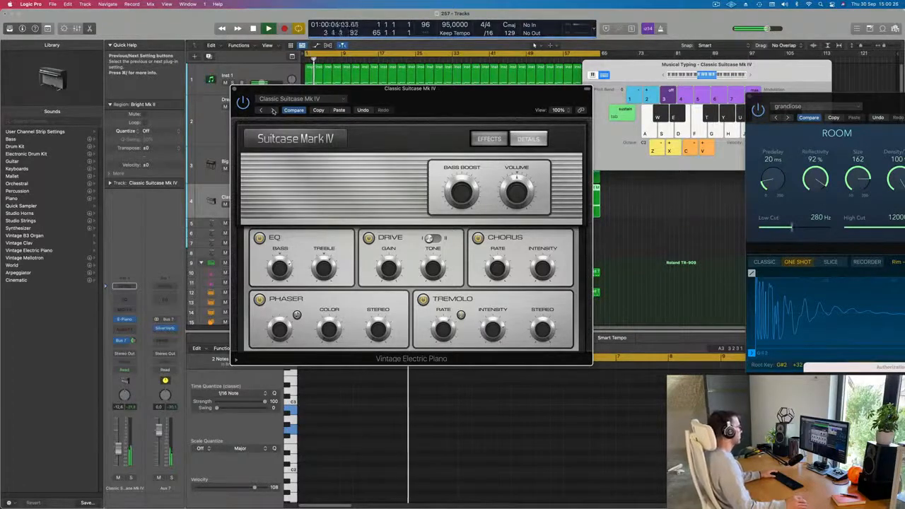
{"action": "left_click", "coordinate": [273, 111]}
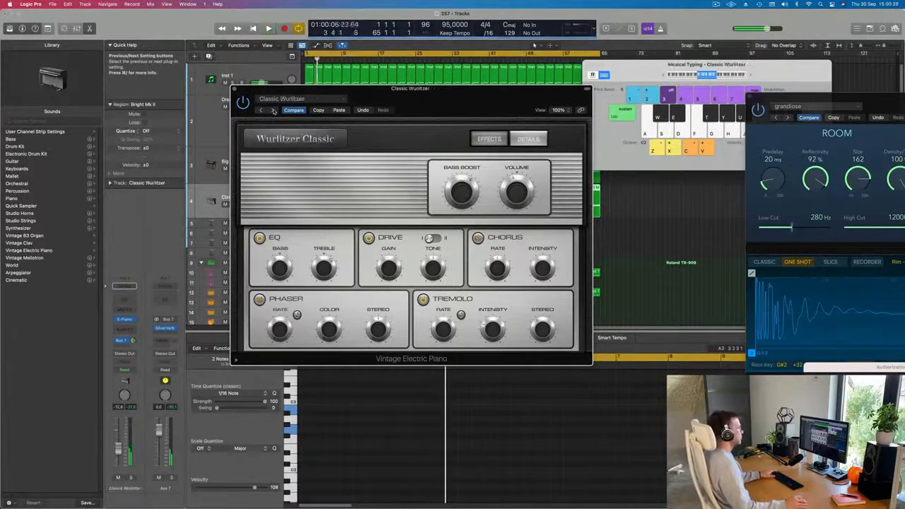
{"action": "left_click", "coordinate": [274, 110]}
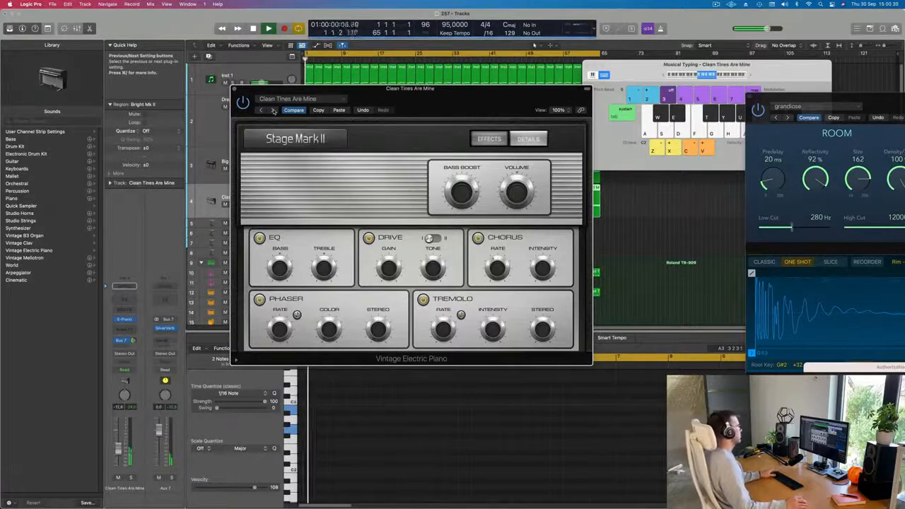
{"action": "left_click", "coordinate": [273, 110]}
Nudge the electric piano channel's volume fader up slightly and close the Vintage Electric Piano window.
{"action": "left_click_drag", "start_coordinate": [272, 109], "coordinate": [393, 105]}
{"action": "left_click", "coordinate": [381, 105]}
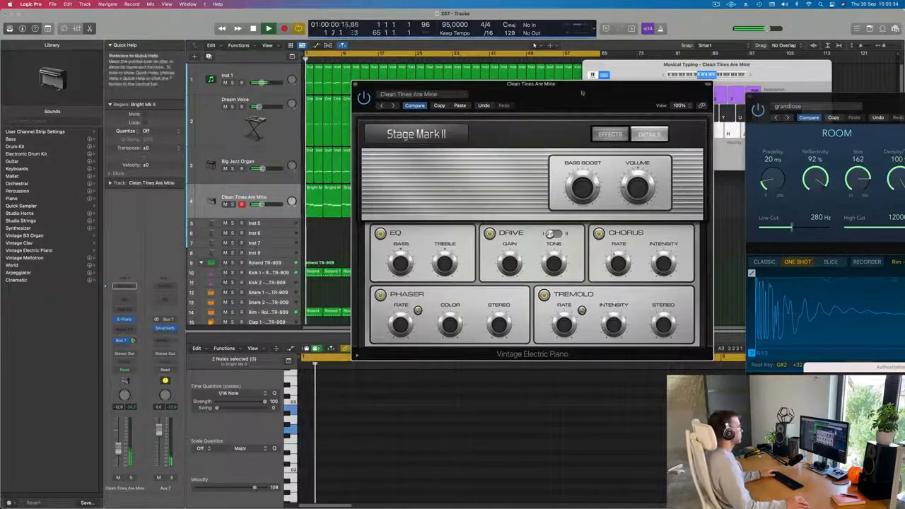
{"action": "left_click_drag", "start_coordinate": [582, 93], "coordinate": [474, 106]}
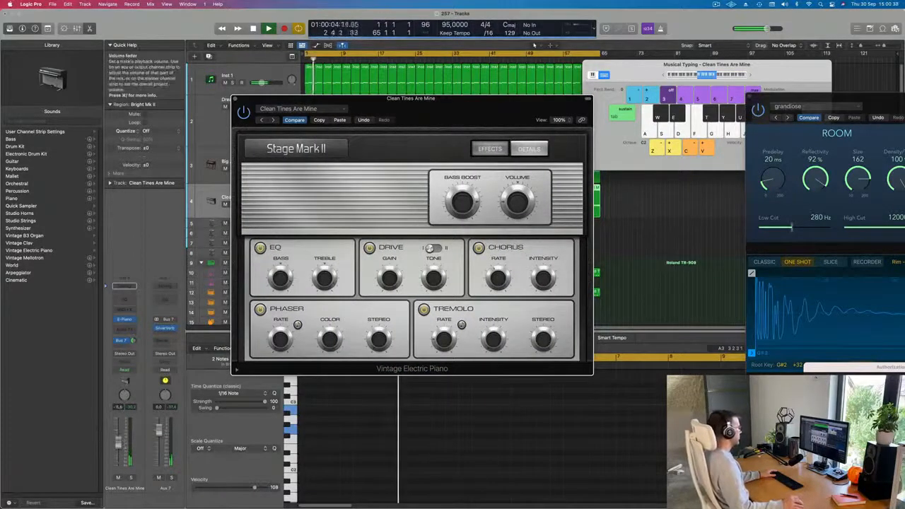
{"action": "left_click_drag", "start_coordinate": [118, 446], "coordinate": [118, 443]}
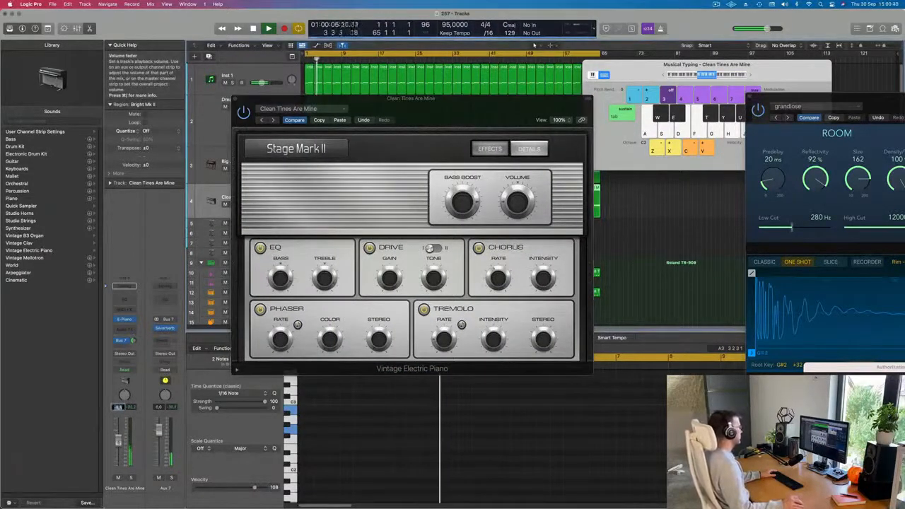
{"action": "left_click_drag", "start_coordinate": [410, 99], "coordinate": [308, 104]}
{"action": "left_click", "coordinate": [135, 104]}
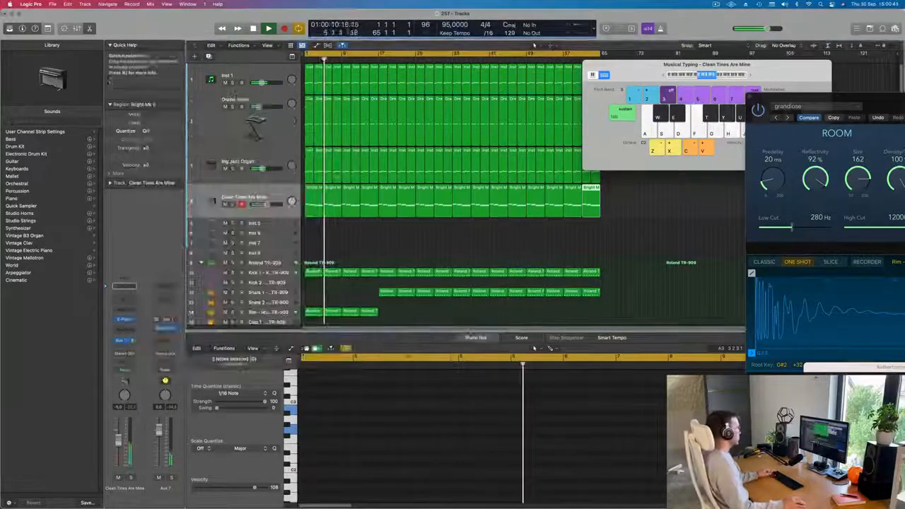